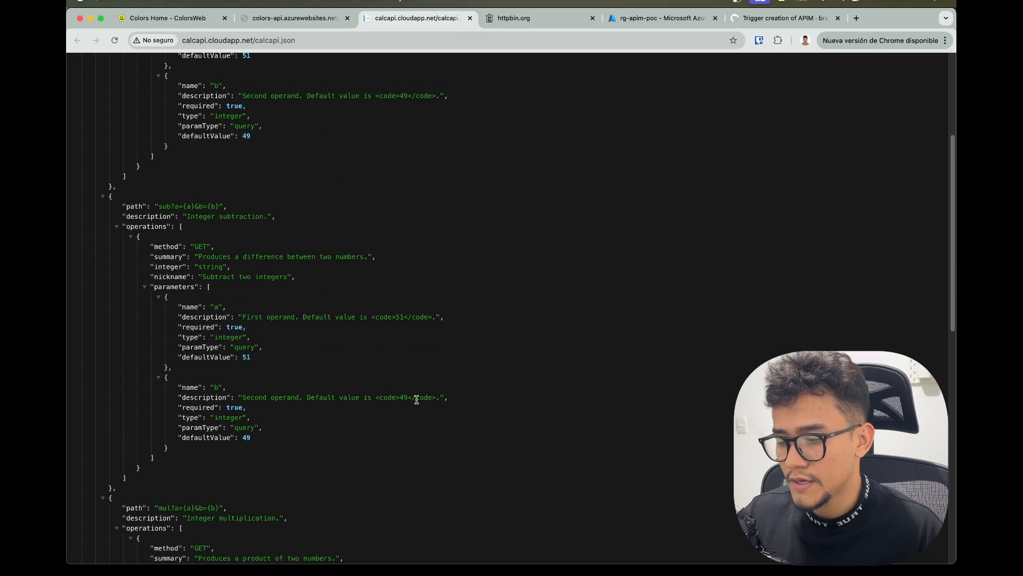
- Look over the calcapi JSON and the httpbin.org API reference
{"action": "scroll", "coordinate": [427, 315], "scroll_direction": "up", "scroll_amount": 3}
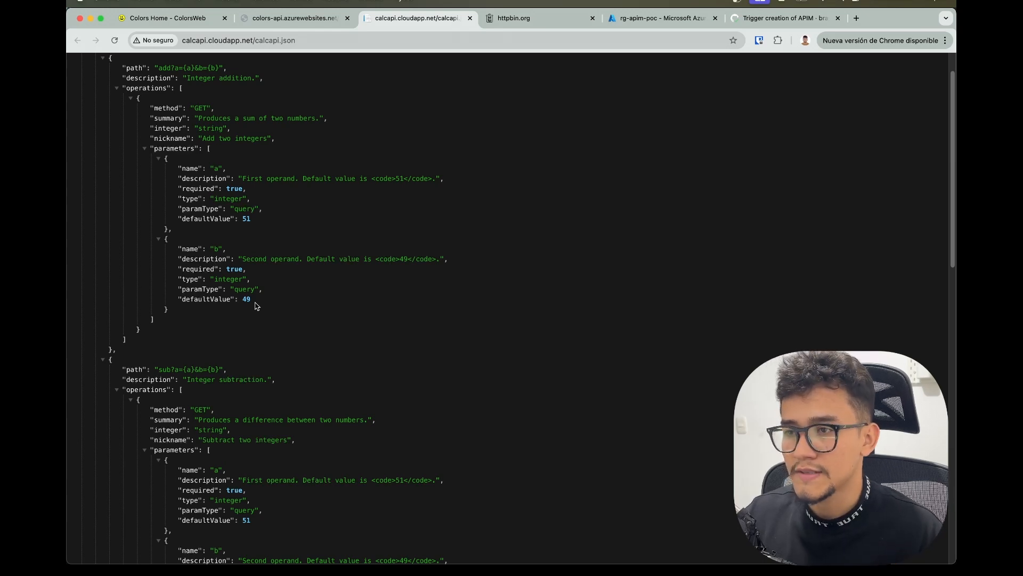
{"action": "scroll", "coordinate": [256, 306], "scroll_direction": "up", "scroll_amount": 2}
{"action": "left_click", "coordinate": [520, 22]}
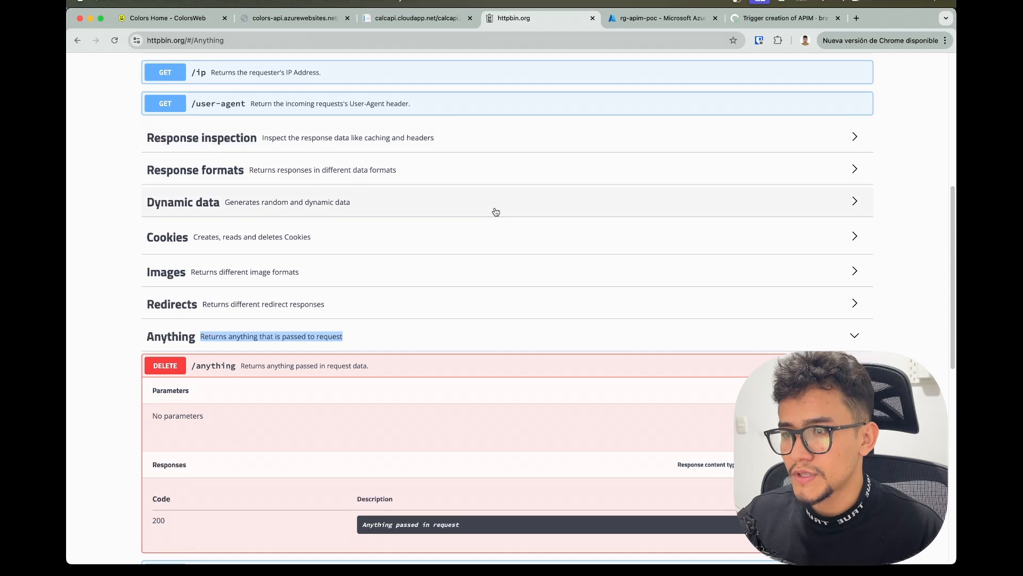
{"action": "scroll", "coordinate": [494, 211], "scroll_direction": "up", "scroll_amount": 6}
{"action": "scroll", "coordinate": [299, 256], "scroll_direction": "down", "scroll_amount": 7}
{"action": "scroll", "coordinate": [288, 179], "scroll_direction": "up", "scroll_amount": 3}
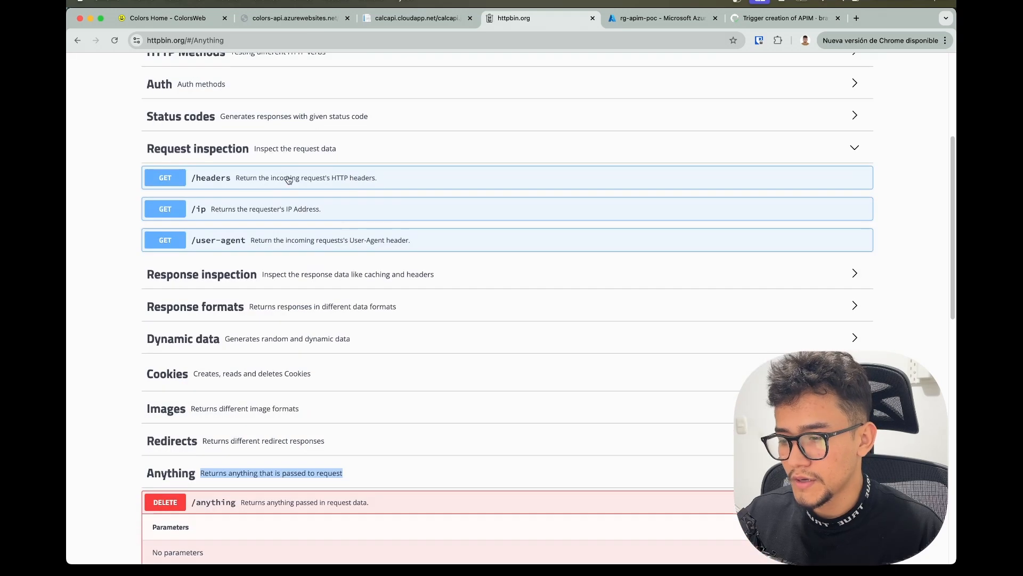
- Collapse httpbin's Request inspection and Anything sections and go back to the ColorsWeb home page
{"action": "left_click", "coordinate": [259, 151]}
{"action": "left_click", "coordinate": [291, 375]}
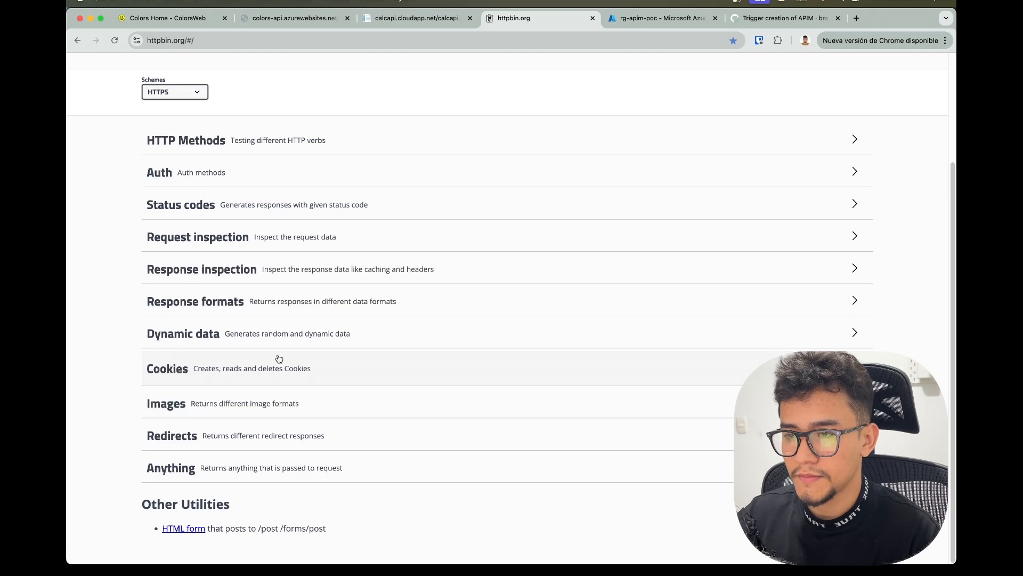
{"action": "key", "text": "super+1"}
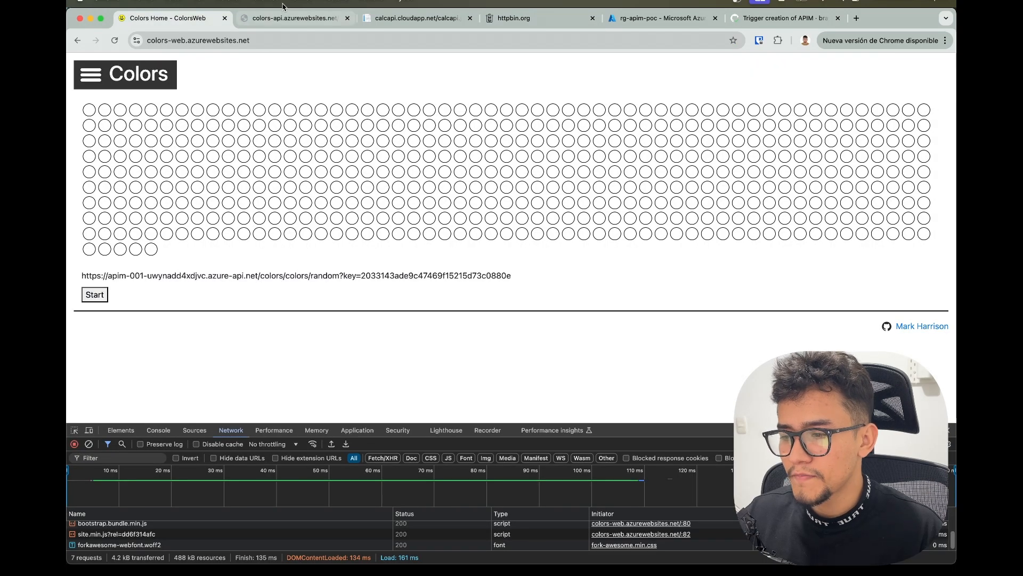
- Glance at the colors-api swagger.json, then bring up the rg-apim-poc resource group in Azure
{"action": "left_click", "coordinate": [275, 18]}
{"action": "left_click", "coordinate": [166, 2]}
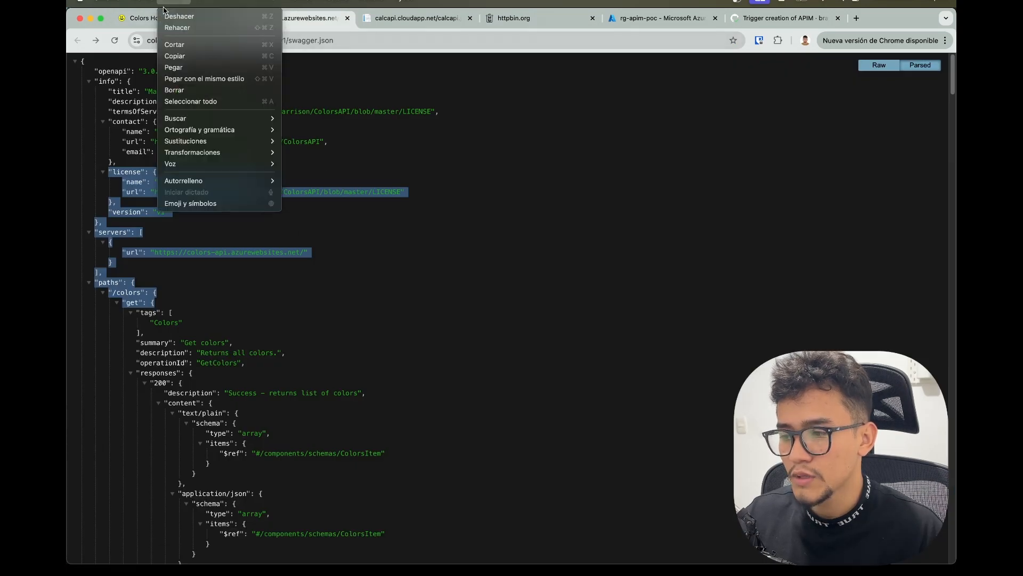
{"action": "left_click", "coordinate": [141, 23]}
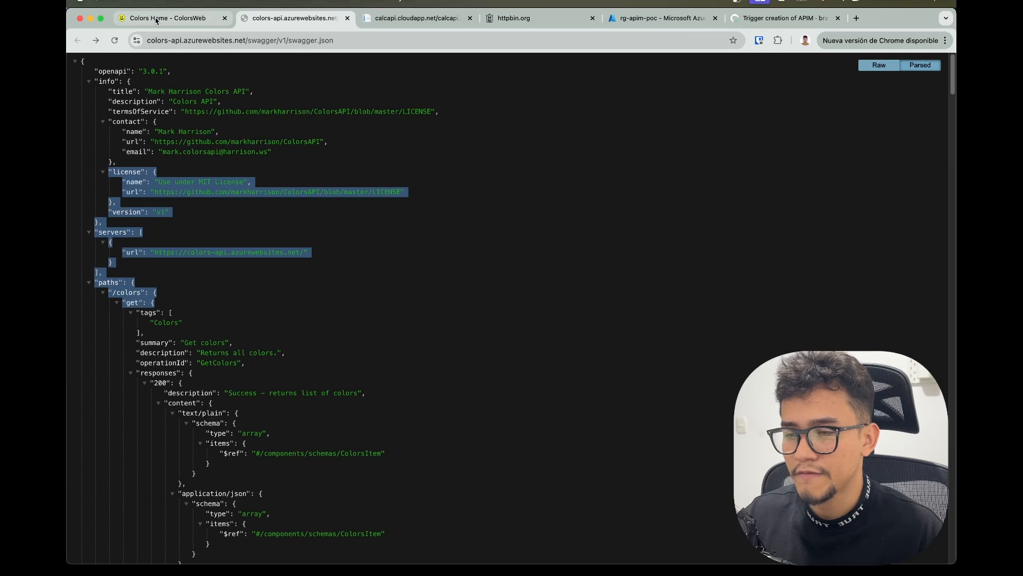
{"action": "left_click", "coordinate": [156, 19]}
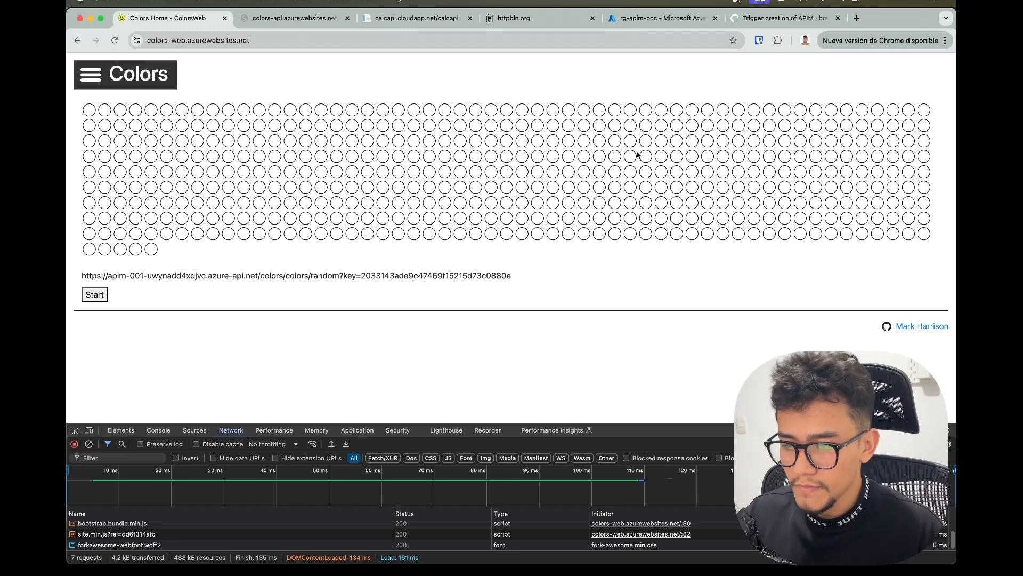
{"action": "left_click", "coordinate": [661, 18]}
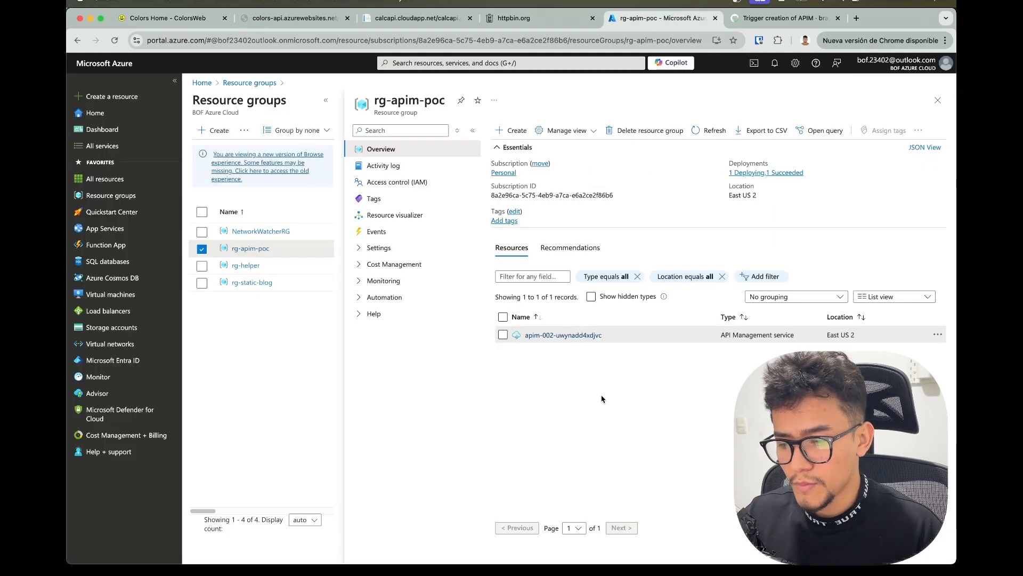
- Open the apim-002-uwynadd4xdjvc service, expand its APIs menu, and start a new blank tab
{"action": "left_click", "coordinate": [557, 335]}
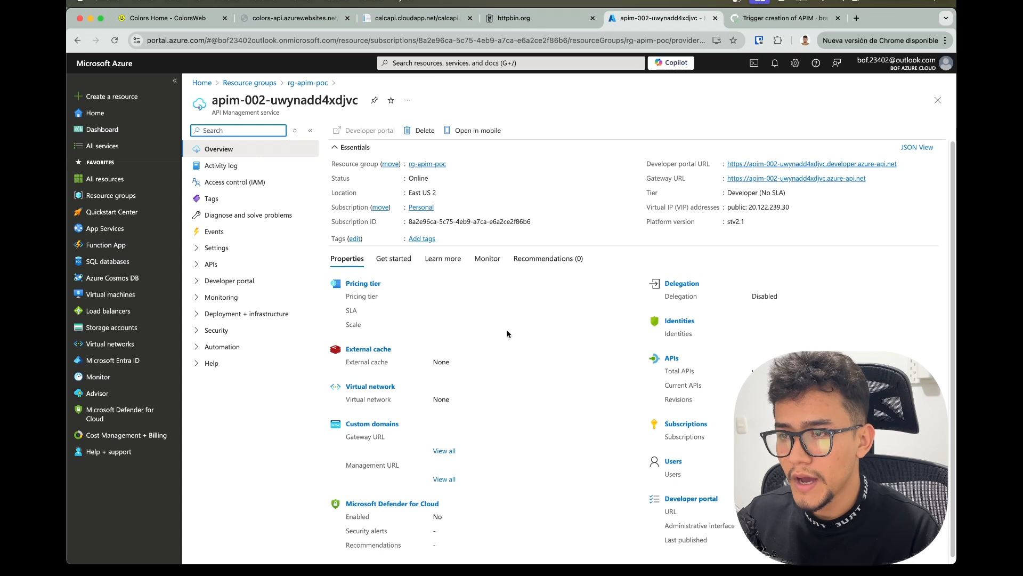
{"action": "left_click", "coordinate": [271, 265]}
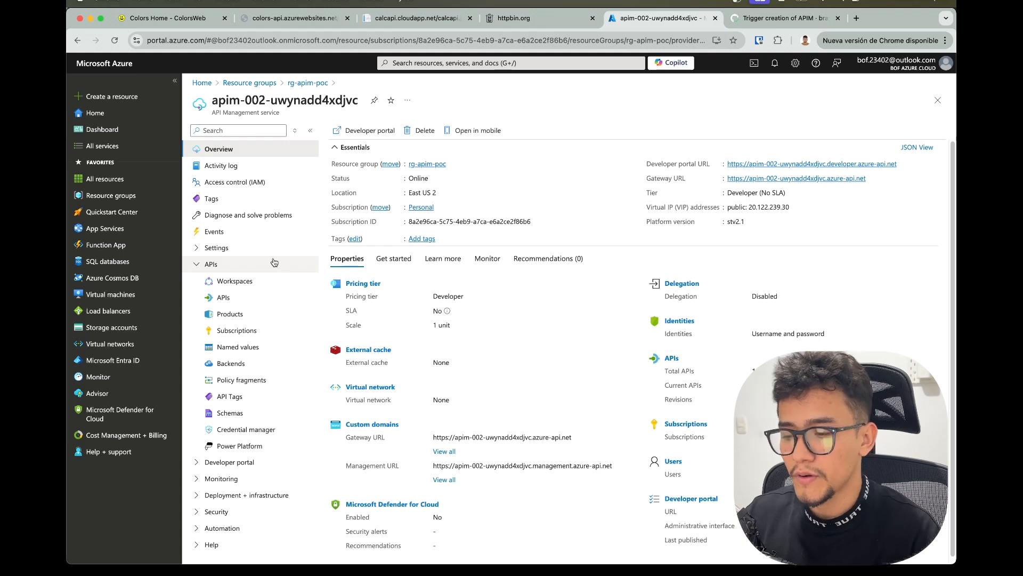
{"action": "left_click", "coordinate": [857, 17]}
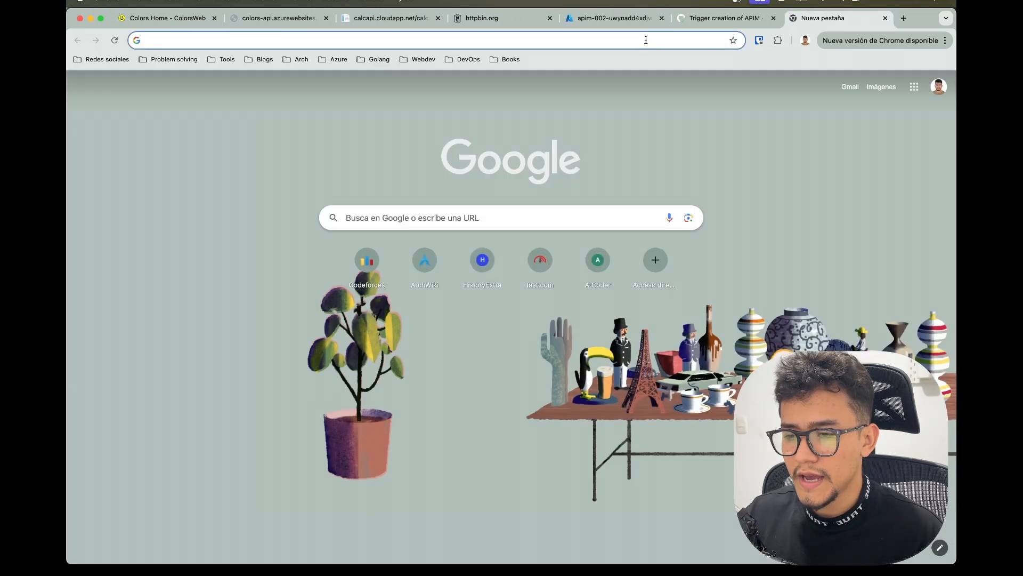
- Paste the gateway URL into the new tab, then expand Developer portal in the Azure service menu
{"action": "left_click", "coordinate": [646, 39]}
{"action": "type", "text": "https://apim-002-uwynadd4xdjvc.azure-api.net"}
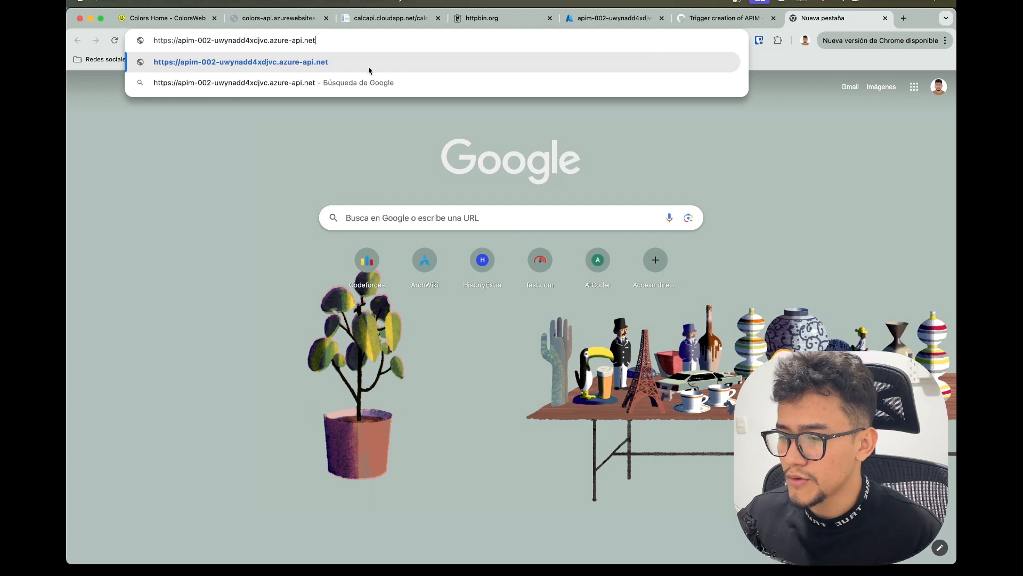
{"action": "left_click", "coordinate": [613, 18]}
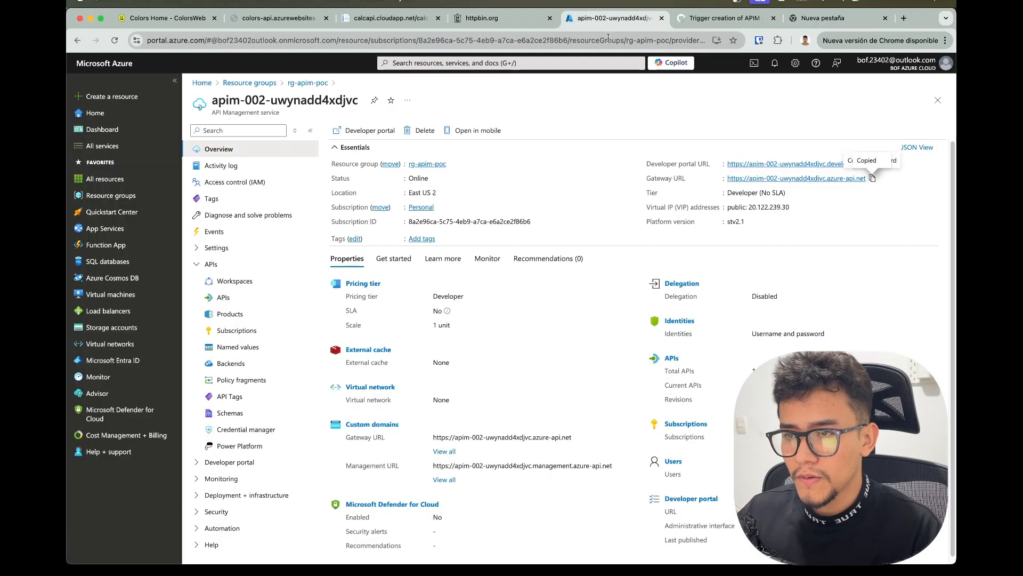
{"action": "left_click", "coordinate": [266, 462]}
{"action": "scroll", "coordinate": [272, 421], "scroll_direction": "down", "scroll_amount": 2}
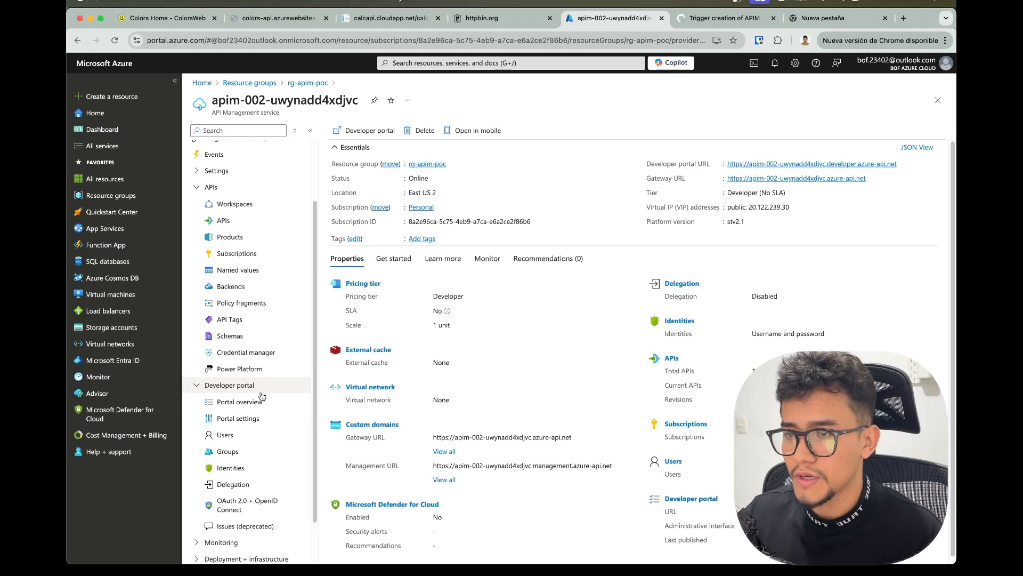
- Check Portal overview, then visit the developer portal site linked from the service Overview
{"action": "left_click", "coordinate": [261, 401]}
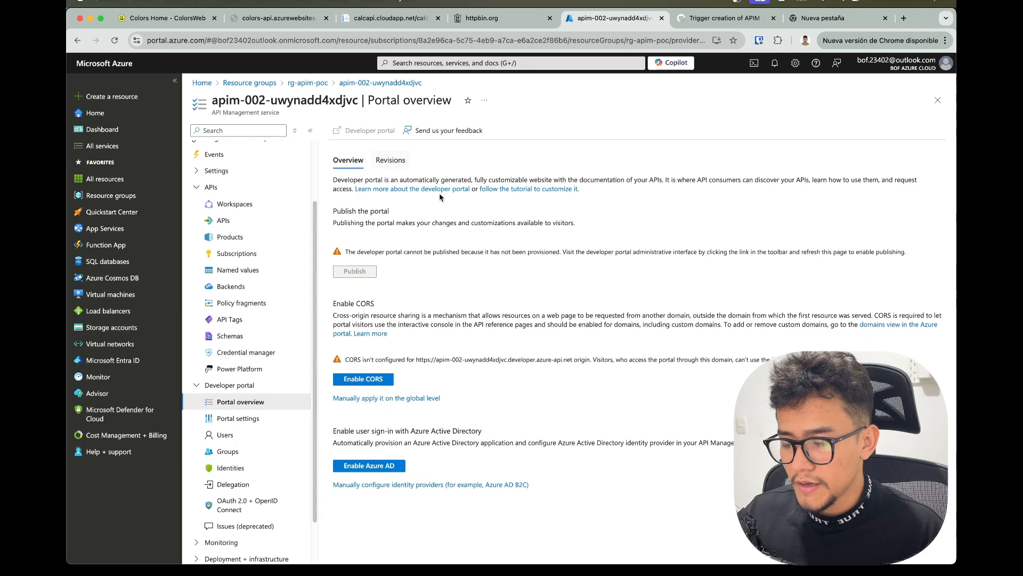
{"action": "scroll", "coordinate": [270, 187], "scroll_direction": "down", "scroll_amount": 2}
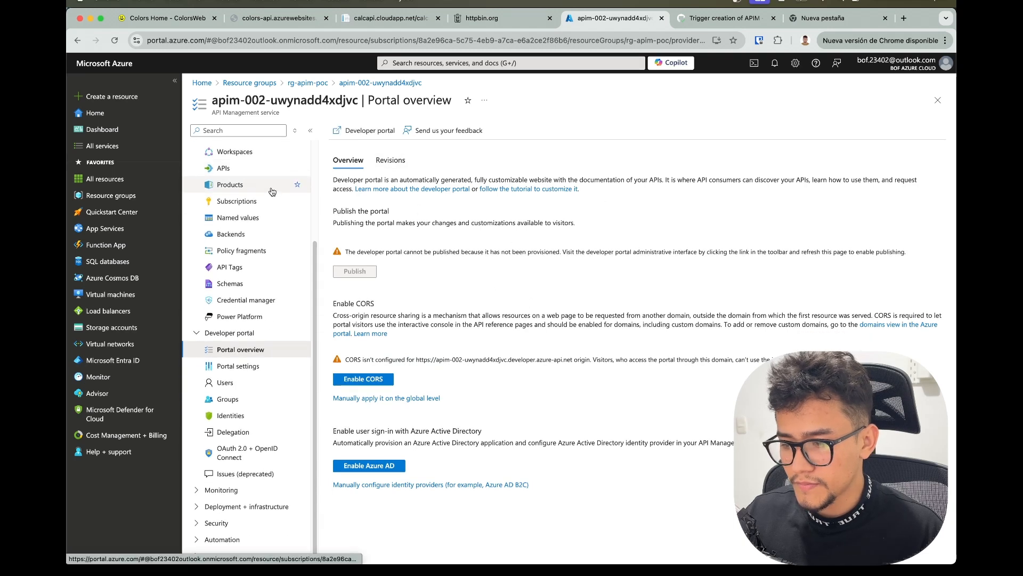
{"action": "scroll", "coordinate": [269, 186], "scroll_direction": "up", "scroll_amount": 5}
{"action": "left_click", "coordinate": [226, 150]}
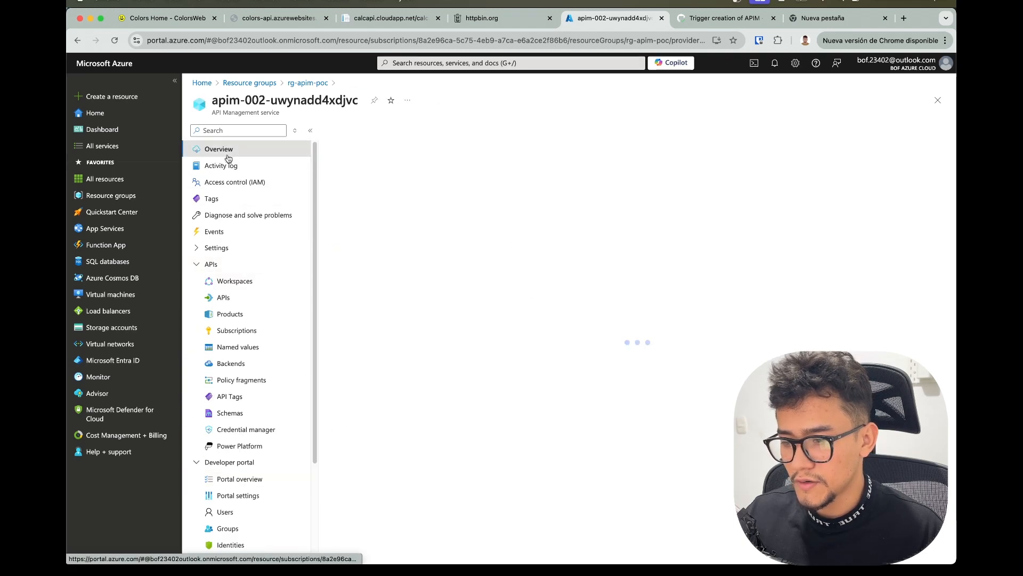
{"action": "left_click", "coordinate": [767, 164]}
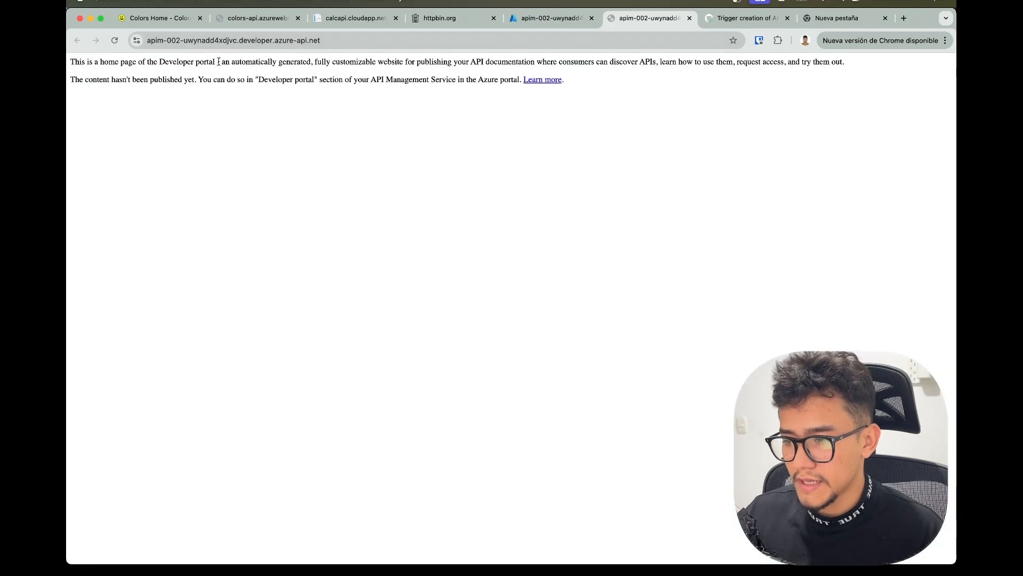
{"action": "triple_click", "coordinate": [218, 61]}
{"action": "left_click", "coordinate": [548, 21]}
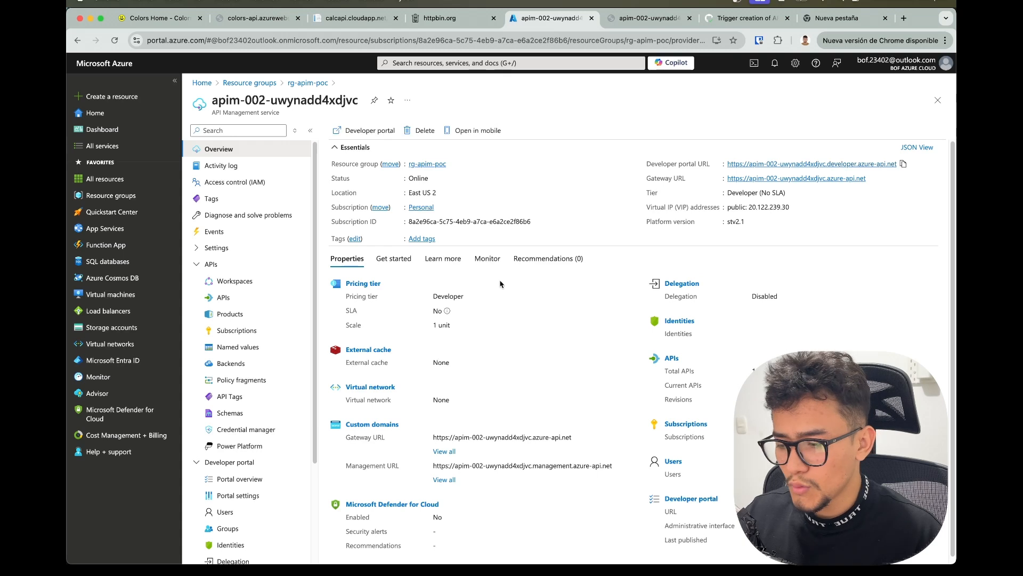
- Reopen Portal overview, showing it can't be published yet and CORS isn't configured
{"action": "scroll", "coordinate": [277, 485], "scroll_direction": "down", "scroll_amount": 3}
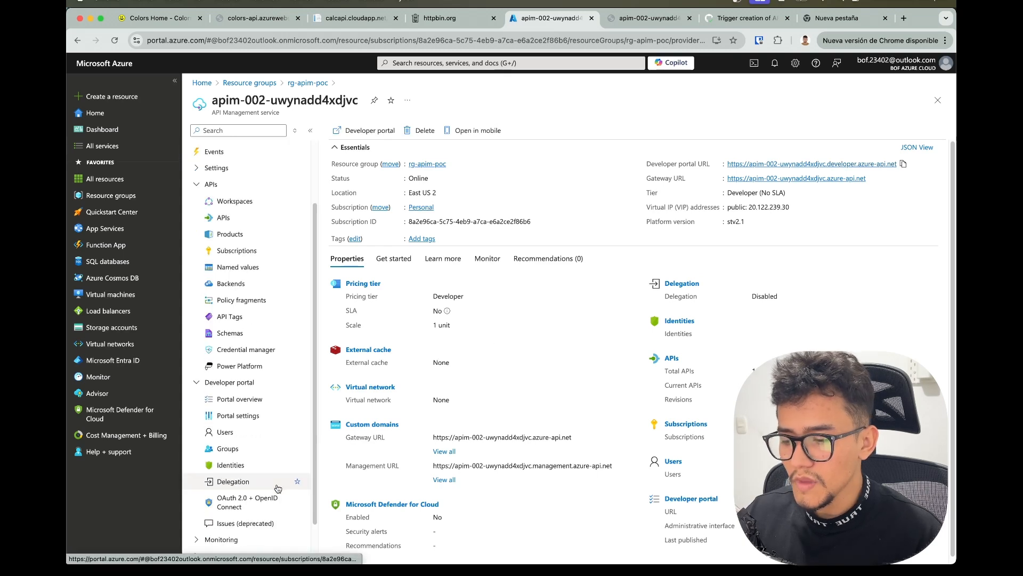
{"action": "left_click", "coordinate": [240, 399]}
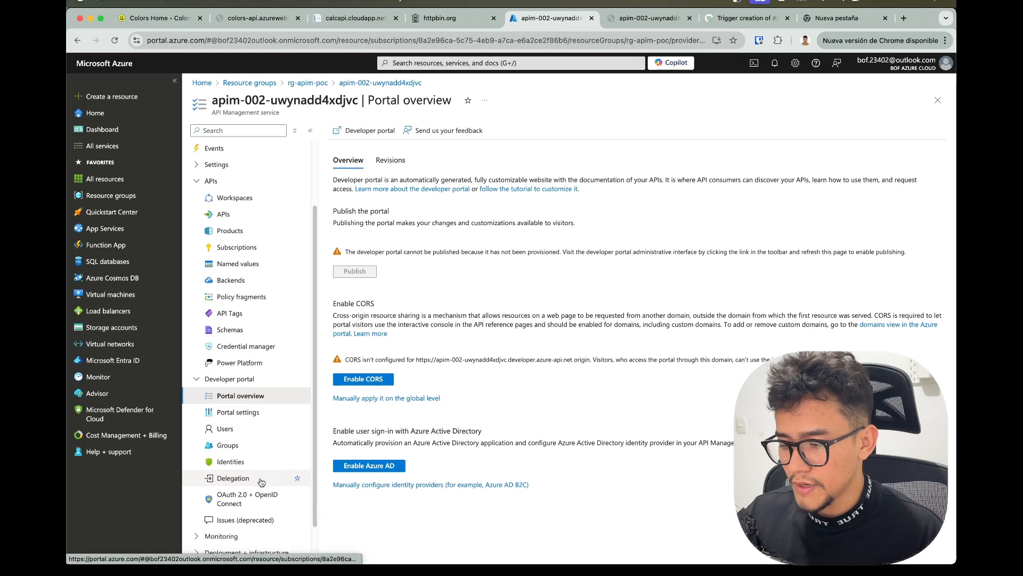
{"action": "scroll", "coordinate": [254, 420], "scroll_direction": "up", "scroll_amount": 1}
{"action": "scroll", "coordinate": [254, 420], "scroll_direction": "down", "scroll_amount": 3}
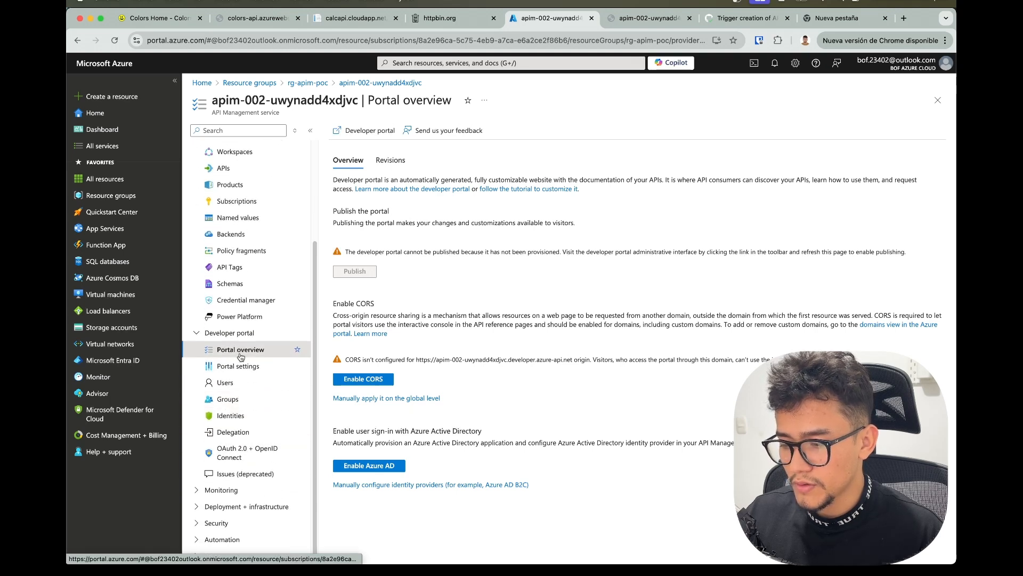
- In the developer portal editor, move Sign up past Explore APIs and delete the Explore APIs button
{"action": "left_click", "coordinate": [351, 131]}
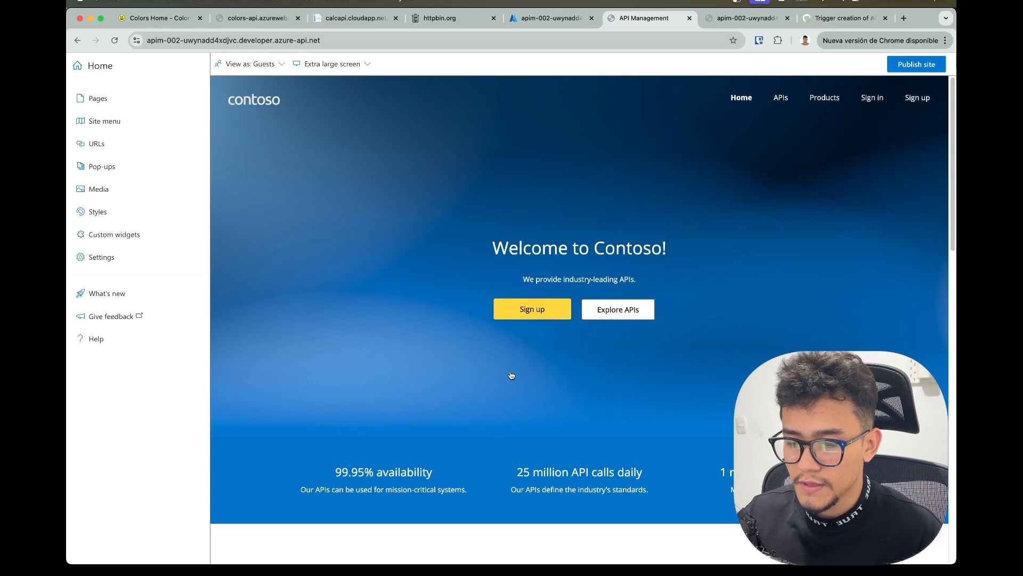
{"action": "left_click", "coordinate": [535, 305]}
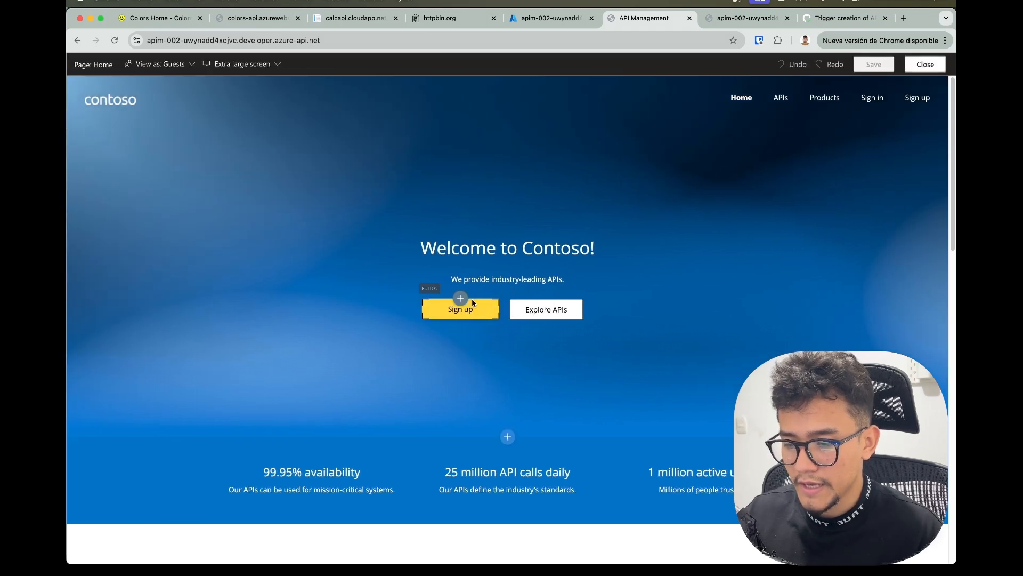
{"action": "left_click_drag", "start_coordinate": [441, 308], "coordinate": [459, 305]}
{"action": "left_click", "coordinate": [437, 297]}
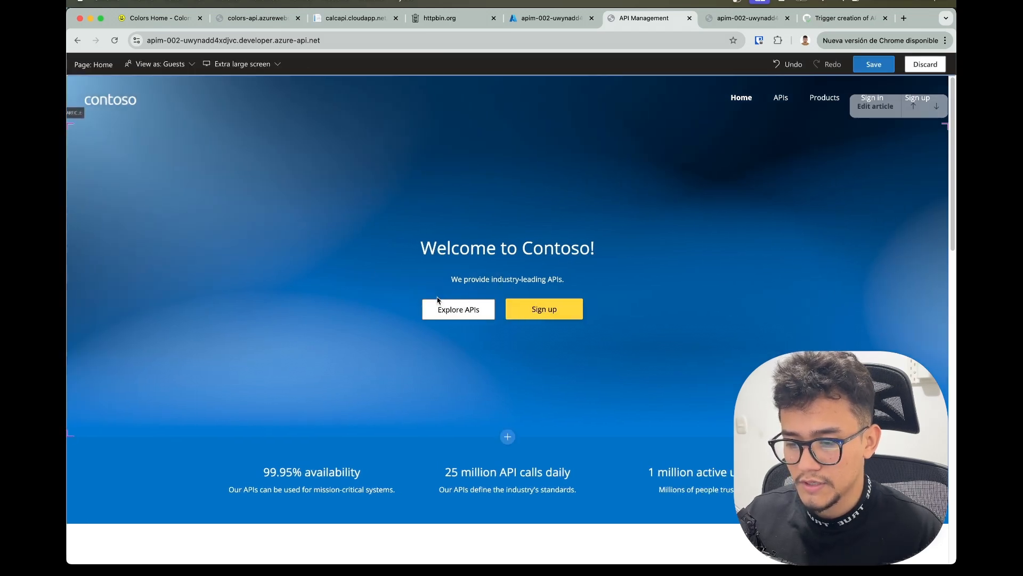
{"action": "left_click", "coordinate": [440, 307]}
{"action": "left_click", "coordinate": [457, 286]}
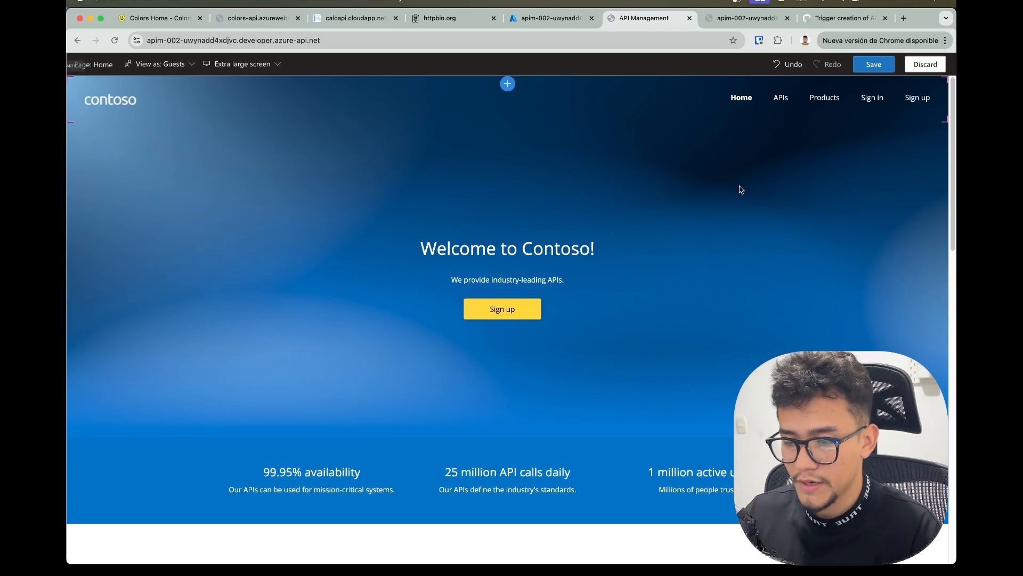
- Go back to the apim-002 overview in Azure and copy the Developer portal URL
{"action": "key", "text": "ctrl+Up"}
{"action": "left_click", "coordinate": [497, 118]}
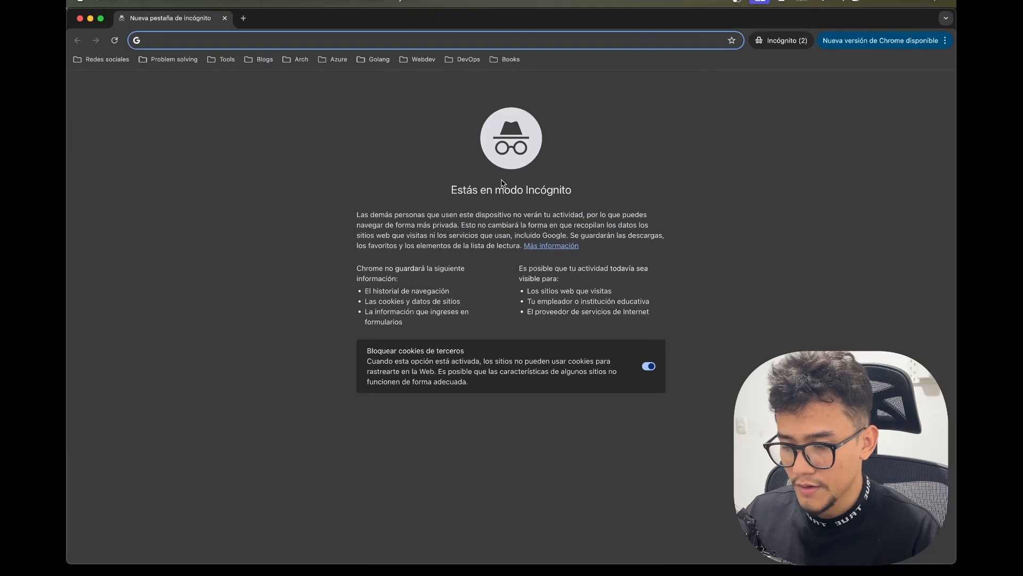
{"action": "key", "text": "ctrl+Up"}
{"action": "left_click", "coordinate": [463, 204]}
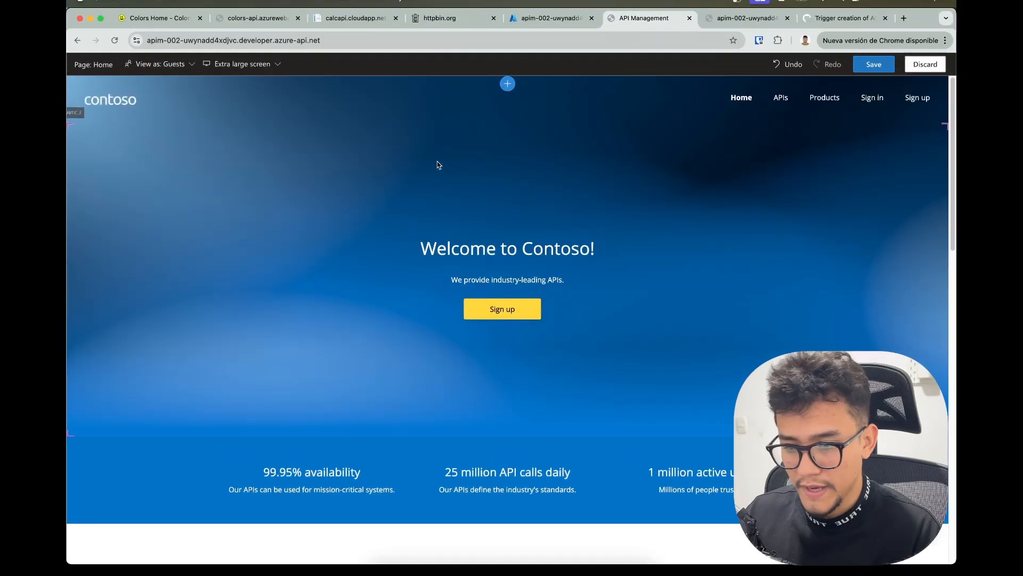
{"action": "left_click", "coordinate": [572, 23]}
{"action": "left_click", "coordinate": [235, 152]}
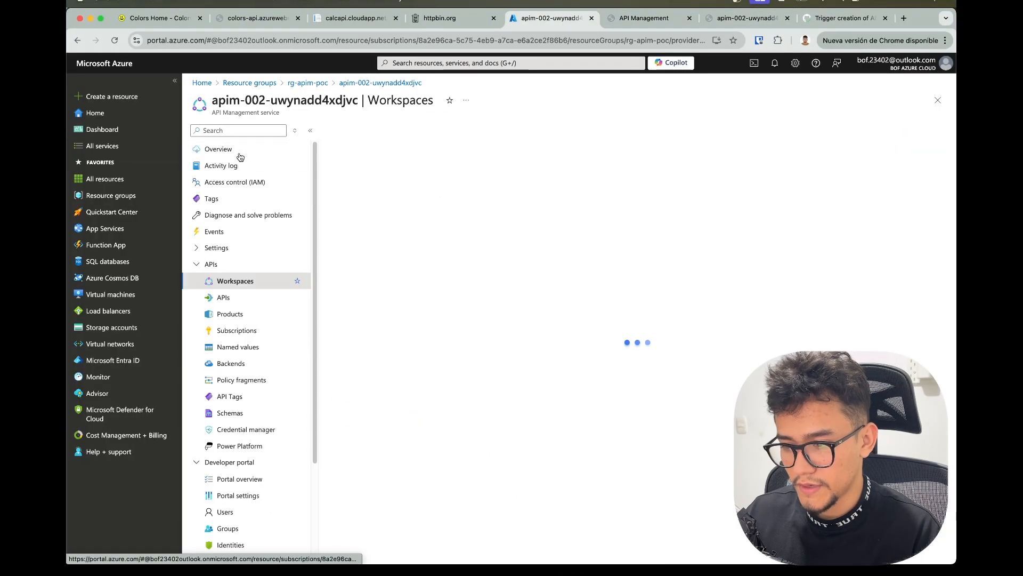
{"action": "left_click", "coordinate": [240, 151]}
{"action": "left_click", "coordinate": [904, 165]}
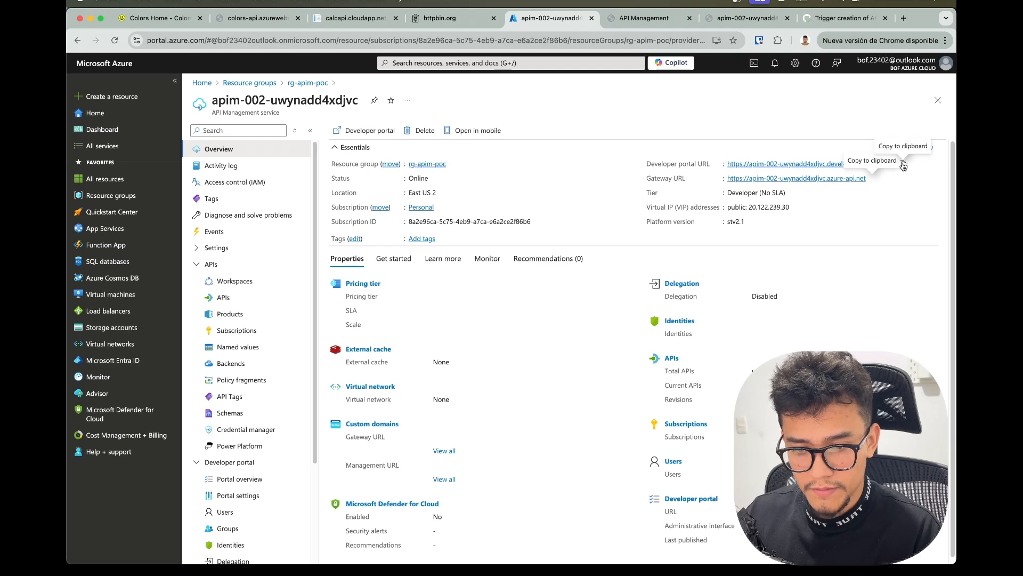
- Load the developer portal URL in an incognito window, showing its content isn't published yet
{"action": "key", "text": "ctrl+Up"}
{"action": "left_click", "coordinate": [394, 144]}
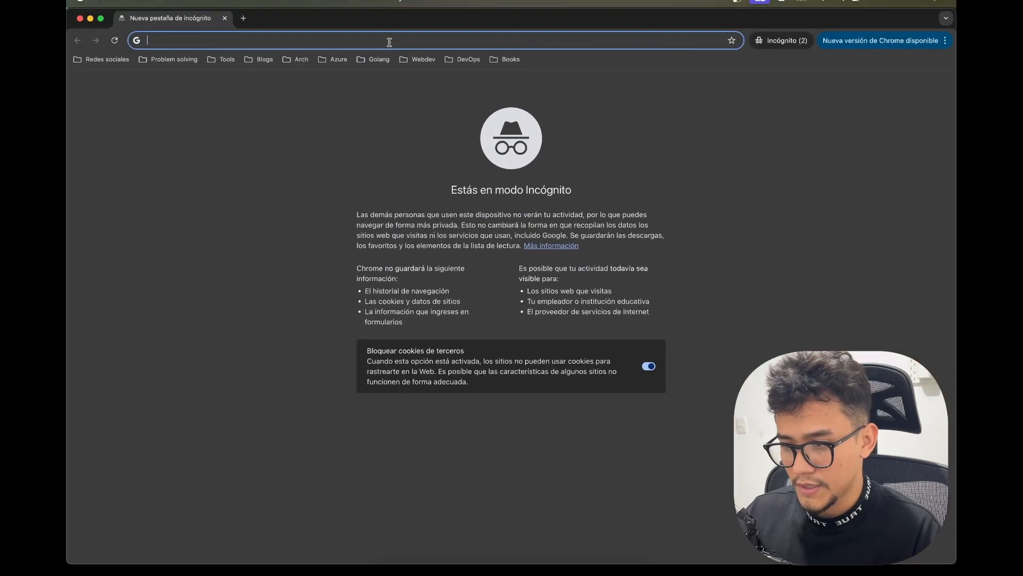
{"action": "key", "text": "super+v"}
{"action": "key", "text": "Return"}
{"action": "left_click_drag", "start_coordinate": [369, 28], "coordinate": [561, 105]}
{"action": "double_click", "coordinate": [535, 146]}
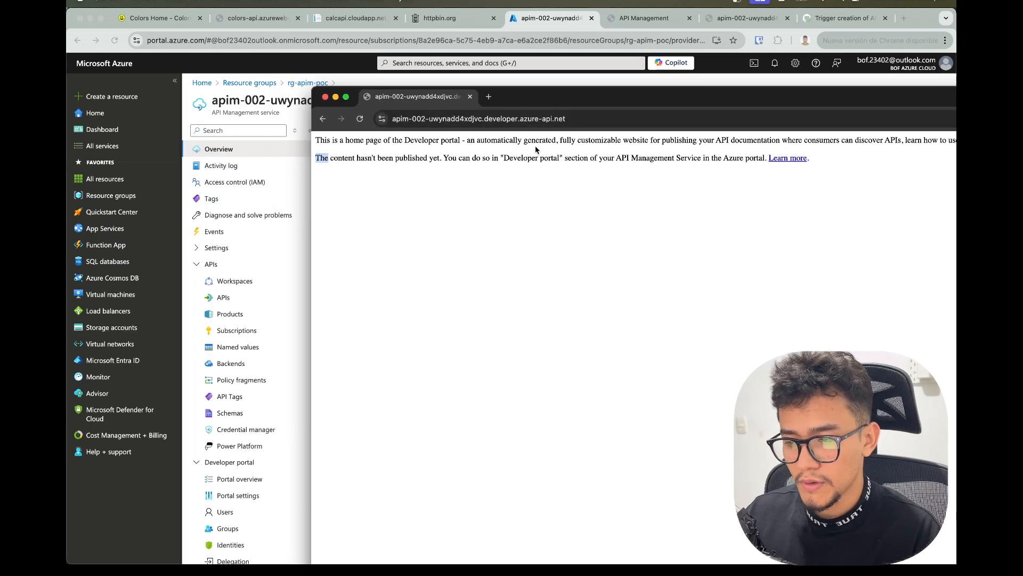
{"action": "left_click", "coordinate": [255, 481]}
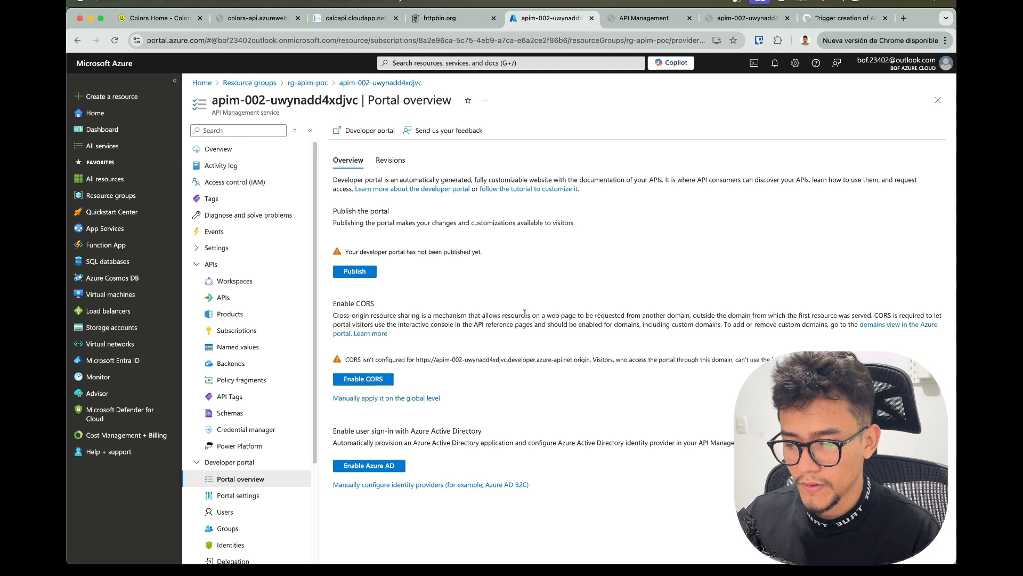
- Publish the developer portal and reload it in the incognito window to view its APIs list
{"action": "left_click", "coordinate": [368, 273]}
{"action": "left_click", "coordinate": [358, 197]}
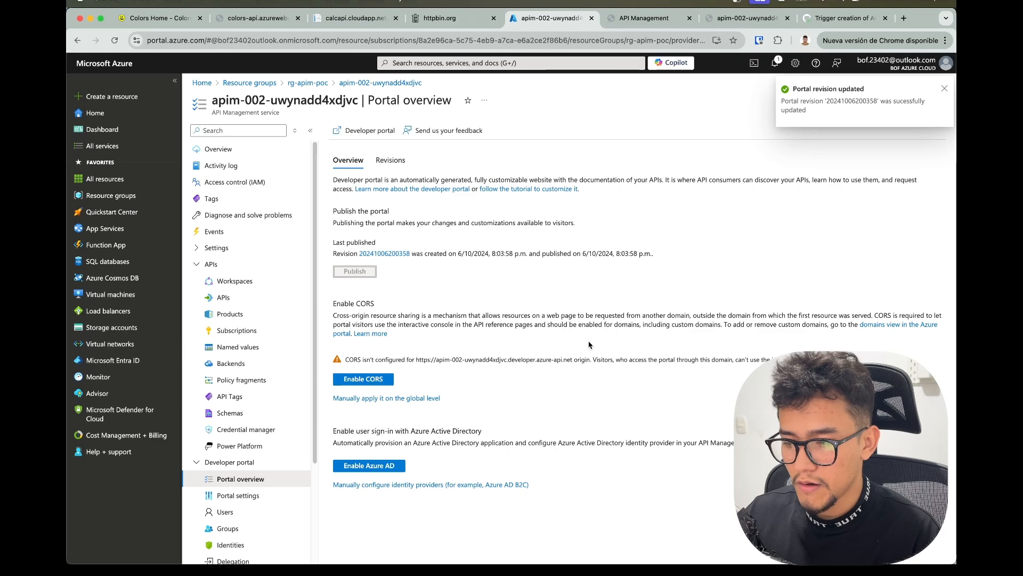
{"action": "key", "text": "ctrl+Up"}
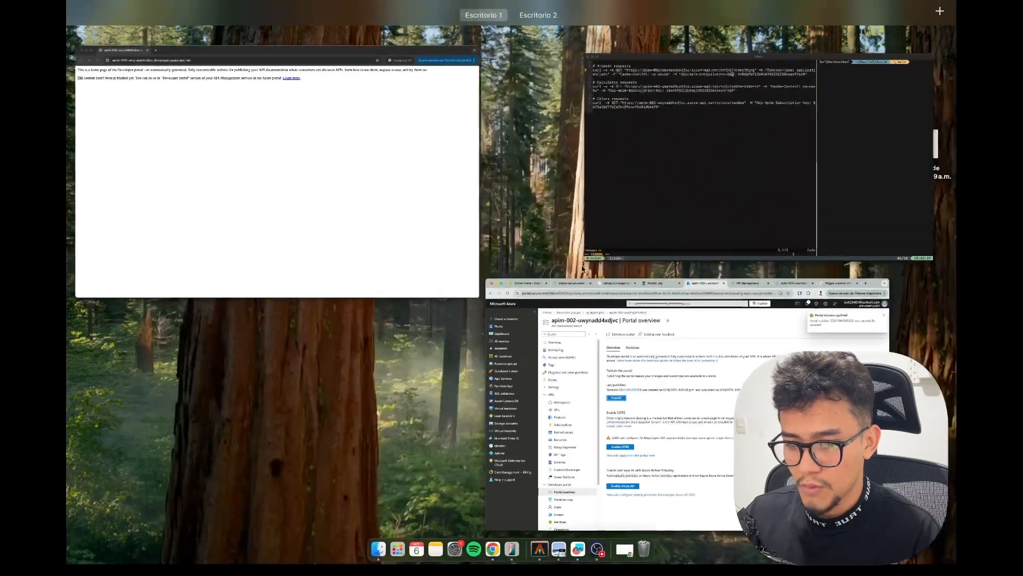
{"action": "left_click", "coordinate": [437, 219]}
{"action": "key", "text": "super+r"}
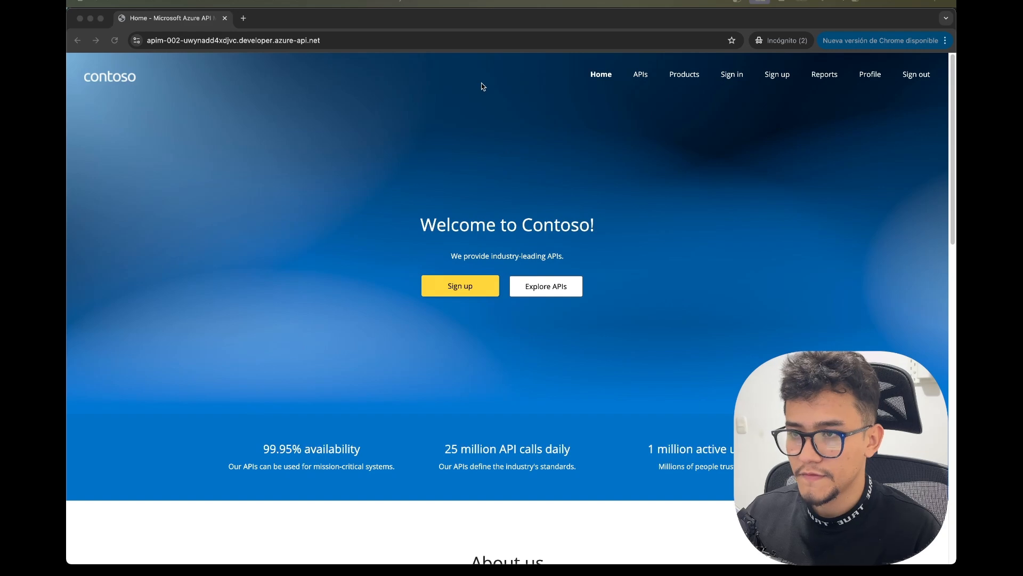
{"action": "left_click", "coordinate": [641, 74]}
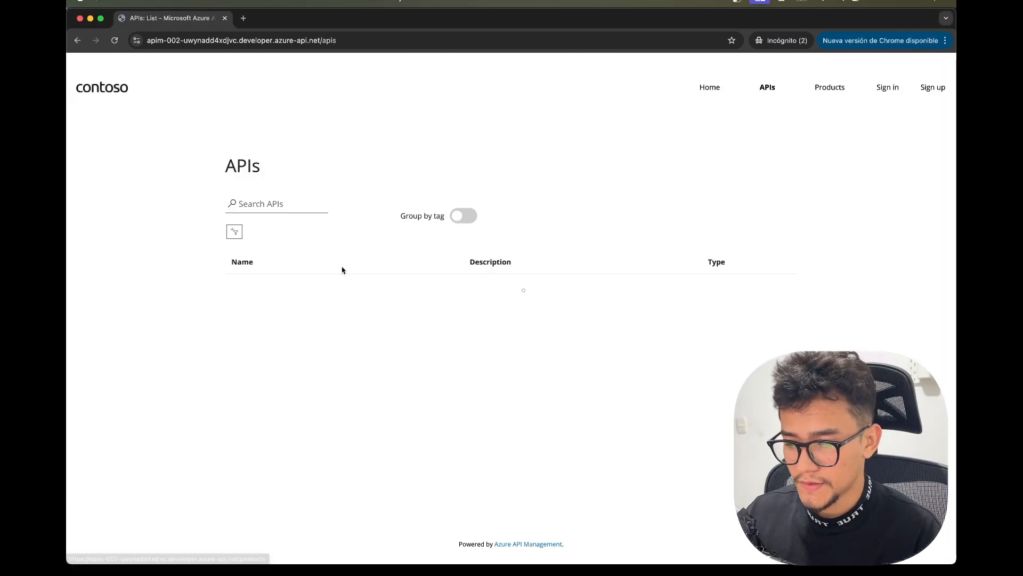
- Return to Azure and open the apim-002 APIs page
{"action": "key", "text": "ctrl+Up"}
{"action": "left_click", "coordinate": [335, 142]}
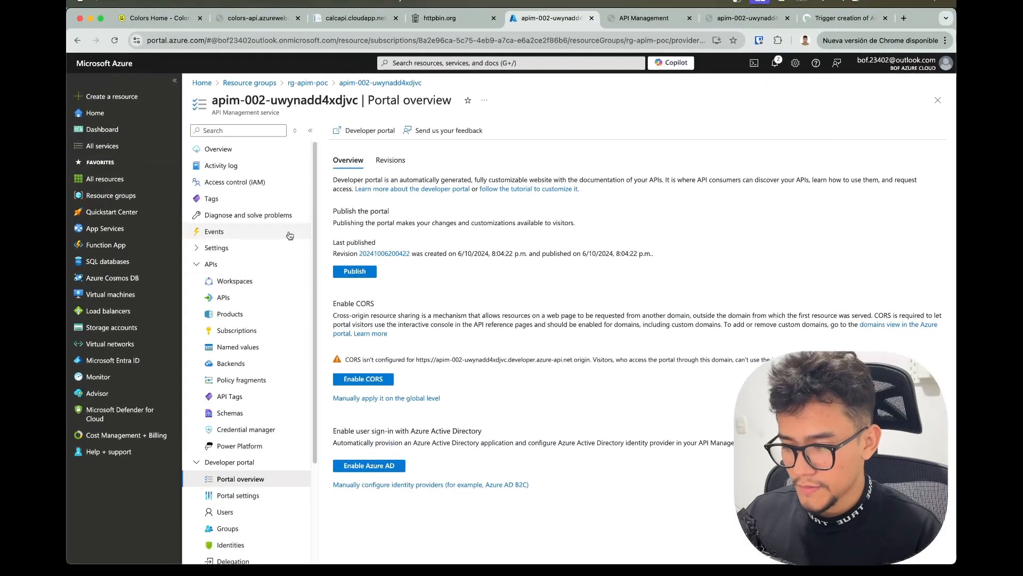
{"action": "left_click", "coordinate": [234, 298]}
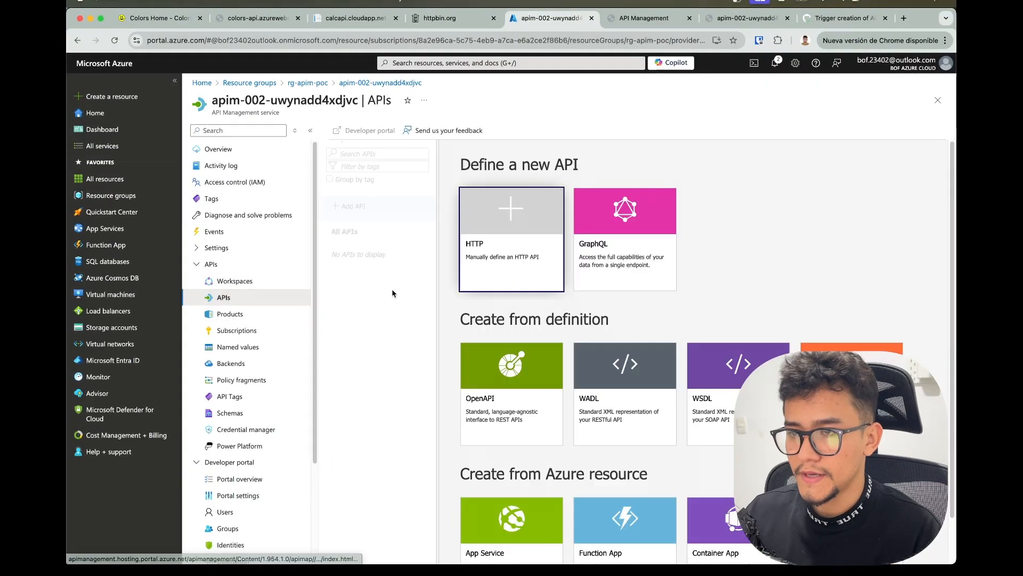
- Check Echo API's products in Azure, then open Echo API in the developer portal
{"action": "left_click", "coordinate": [373, 256]}
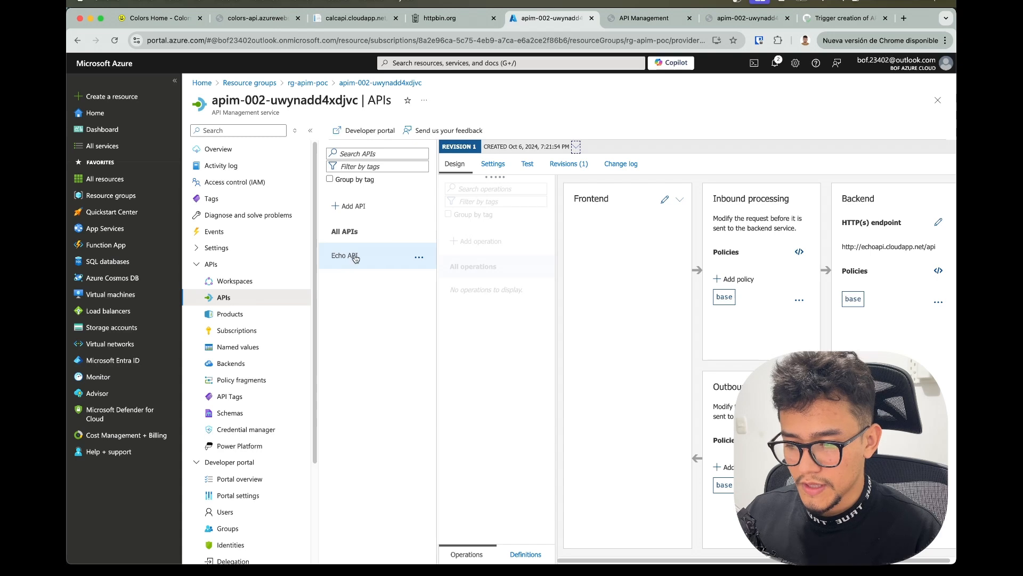
{"action": "left_click", "coordinate": [257, 312]}
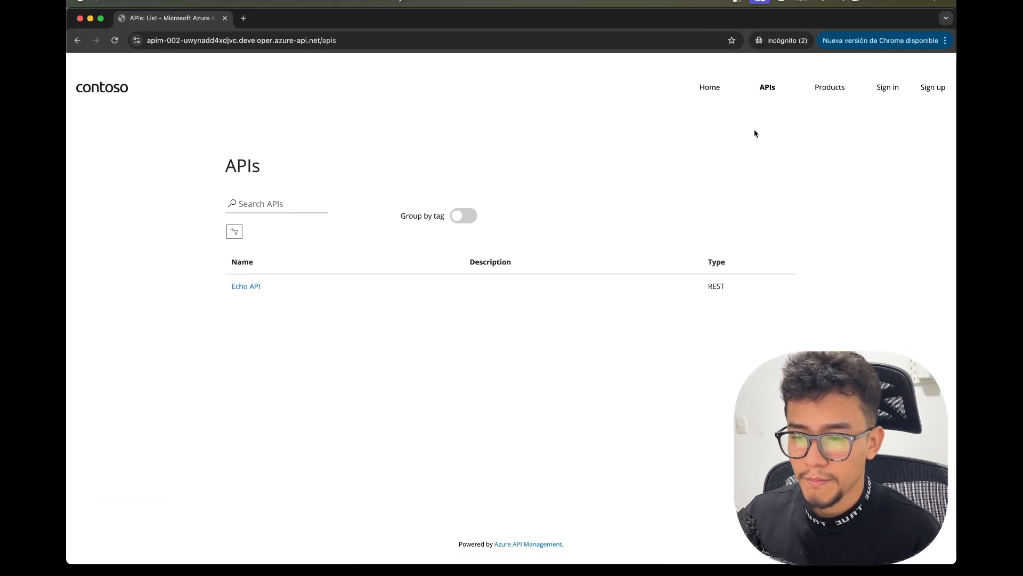
{"action": "left_click", "coordinate": [248, 287]}
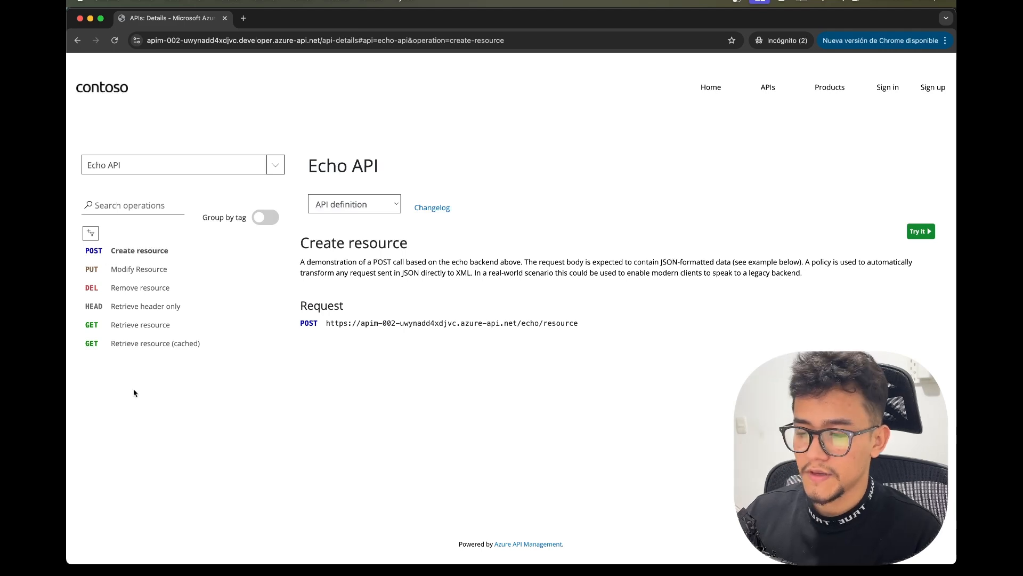
- Try out the POST Create resource operation's request tester, then close it
{"action": "left_click", "coordinate": [921, 231]}
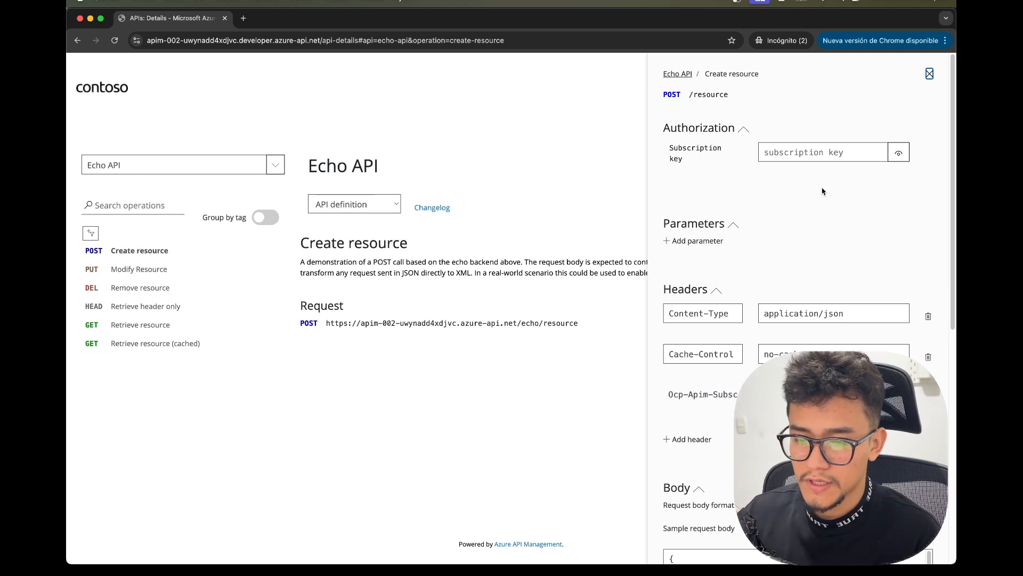
{"action": "left_click", "coordinate": [806, 152]}
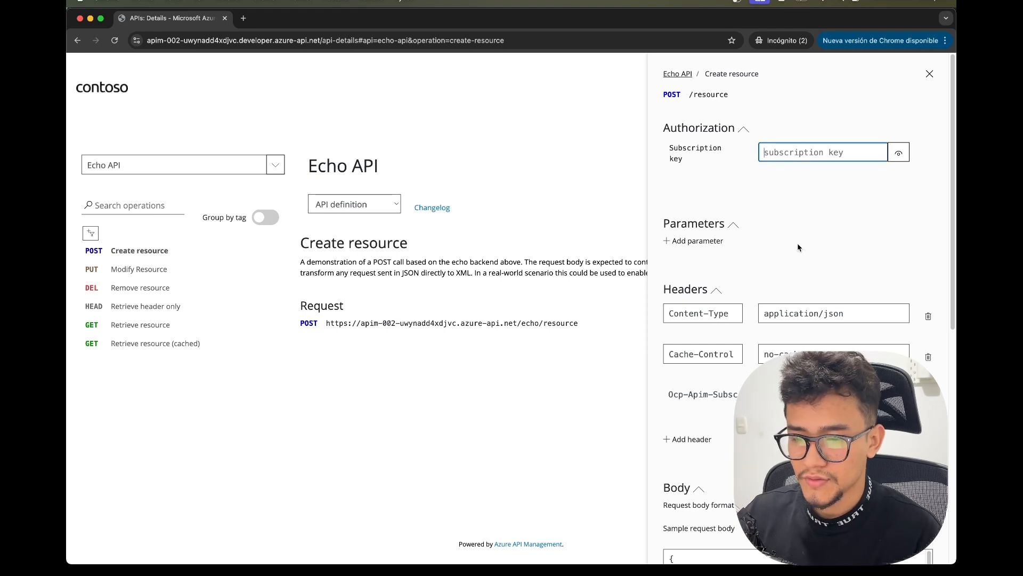
{"action": "scroll", "coordinate": [831, 239], "scroll_direction": "down", "scroll_amount": 2}
{"action": "scroll", "coordinate": [880, 133], "scroll_direction": "up", "scroll_amount": 2}
{"action": "left_click", "coordinate": [929, 74]}
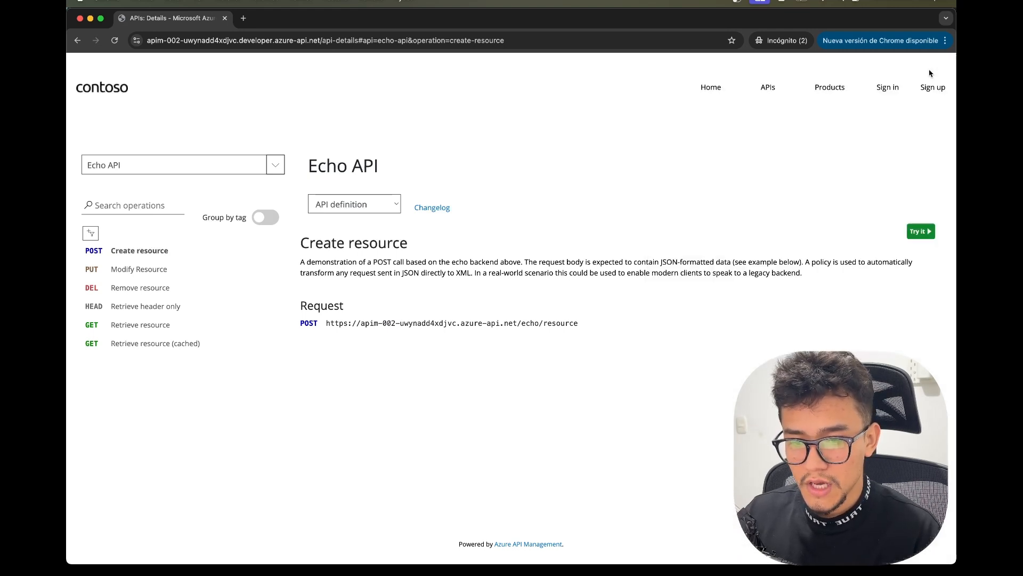
- Register a developer account using the autofilled email and name plus a pasted password
{"action": "left_click", "coordinate": [932, 87]}
{"action": "left_click", "coordinate": [366, 258]}
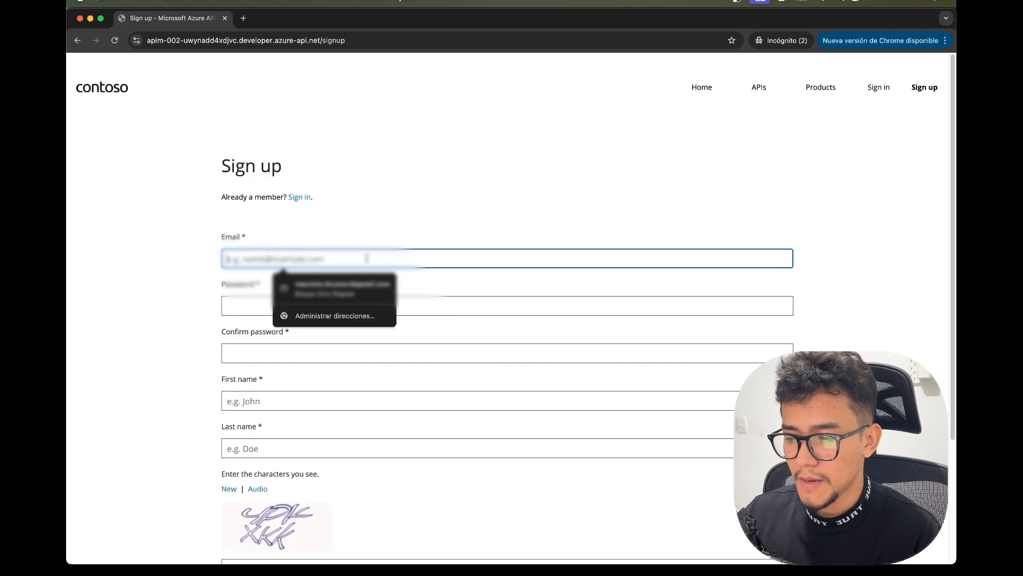
{"action": "left_click", "coordinate": [288, 291]}
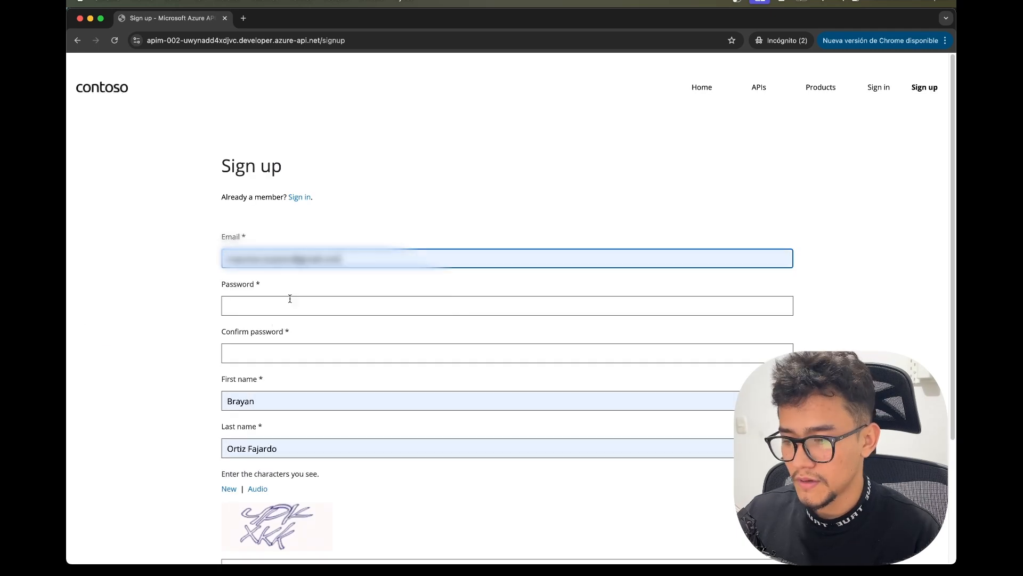
{"action": "left_click", "coordinate": [284, 309]}
{"action": "left_click_drag", "start_coordinate": [299, 261], "coordinate": [188, 261]}
{"action": "key", "text": "super+c"}
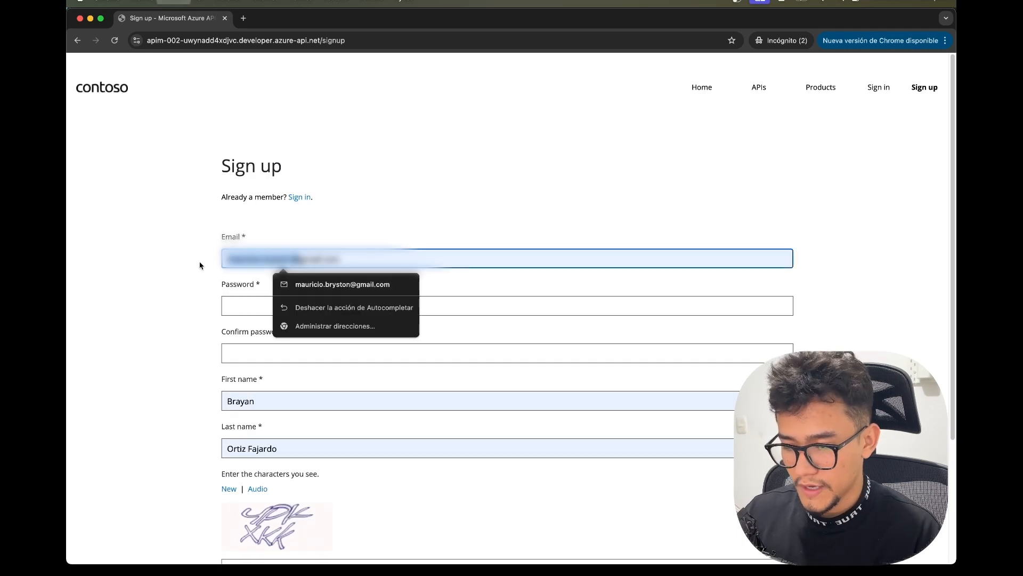
{"action": "left_click", "coordinate": [251, 304]}
{"action": "key", "text": "super+v"}
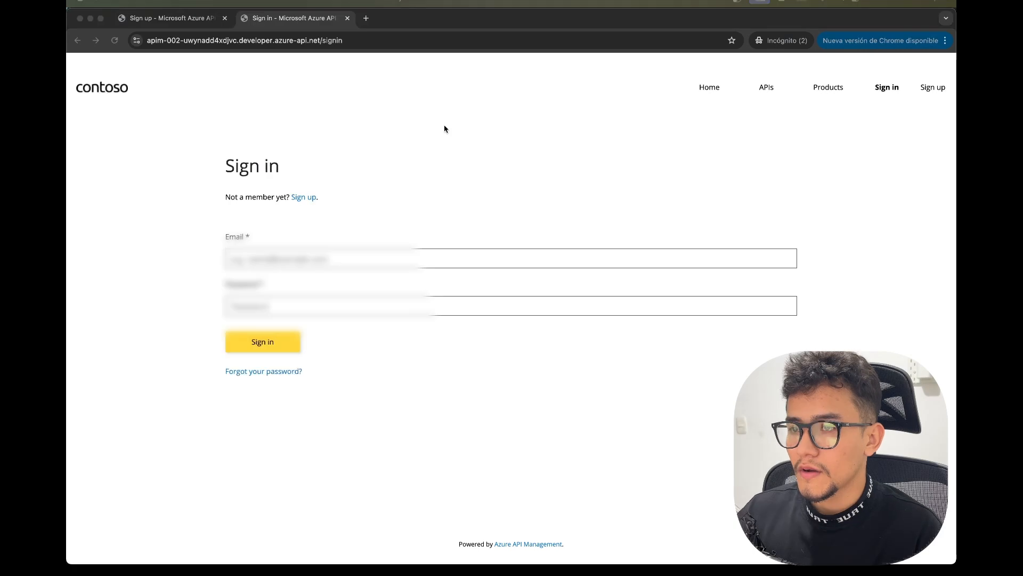
- Sign in to the developer portal with the saved email and password
{"action": "left_click", "coordinate": [385, 210]}
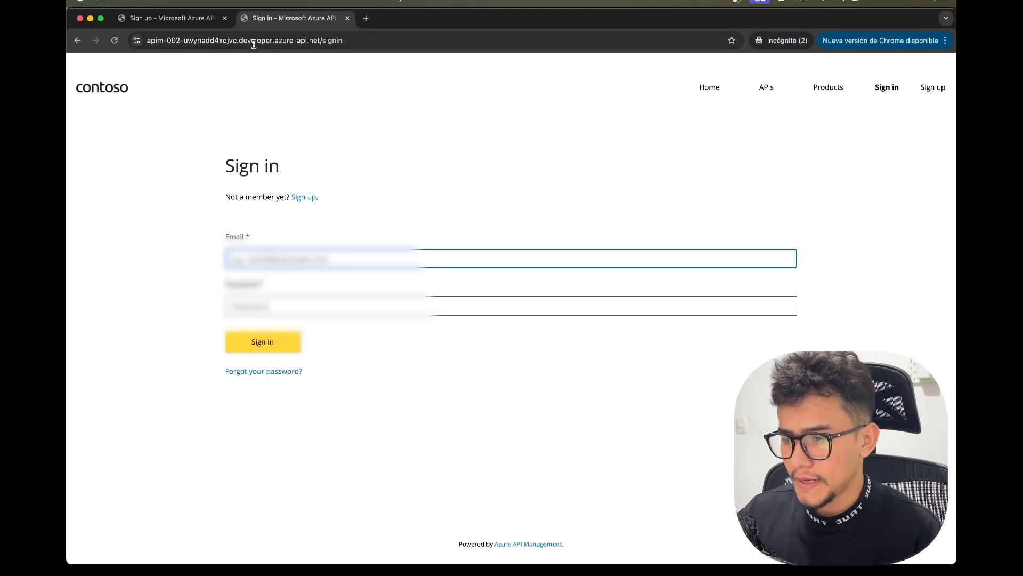
{"action": "left_click", "coordinate": [225, 18]}
{"action": "left_click", "coordinate": [299, 259]}
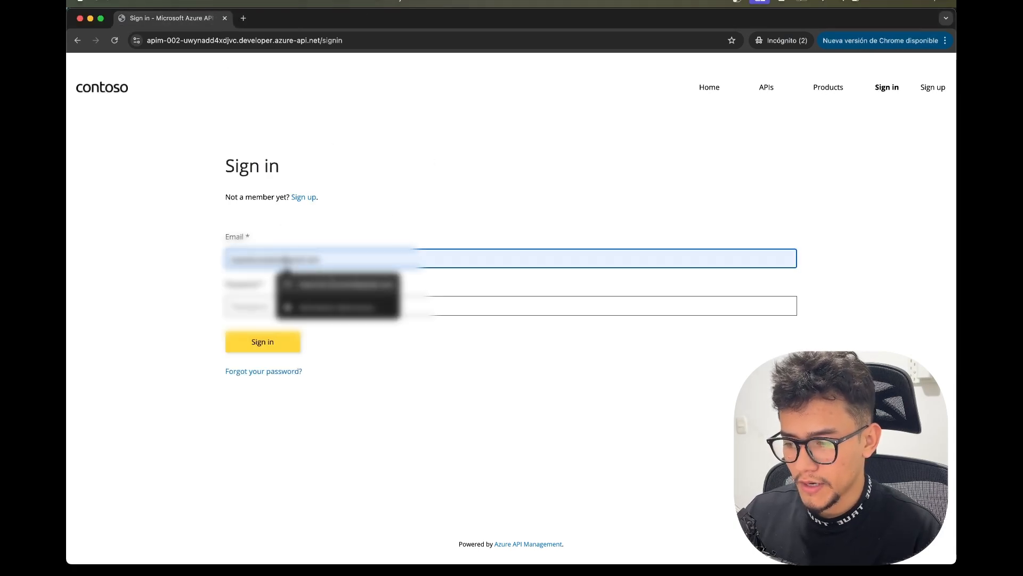
{"action": "left_click", "coordinate": [330, 284]}
{"action": "left_click", "coordinate": [303, 259]}
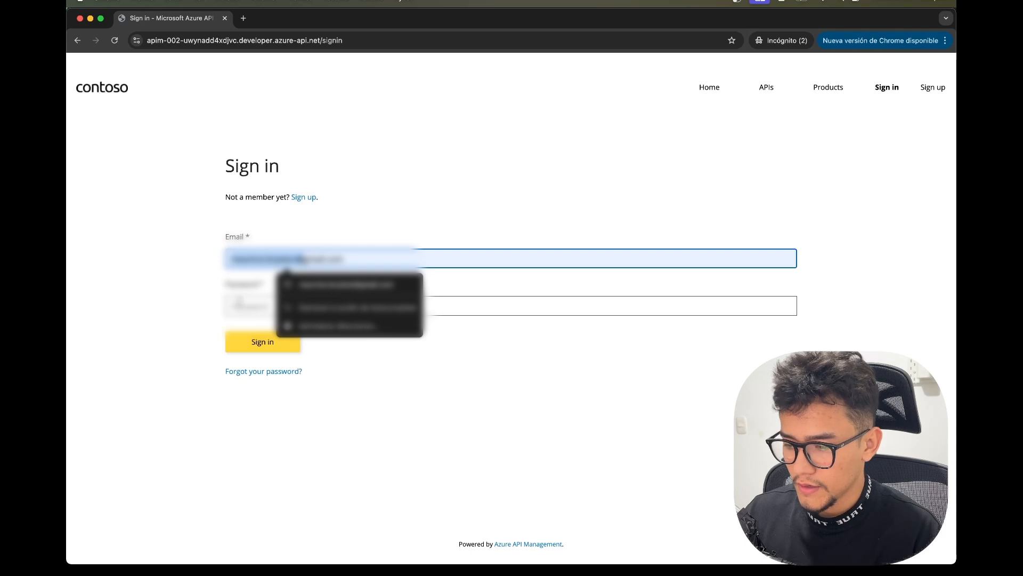
{"action": "left_click", "coordinate": [240, 301]}
{"action": "left_click", "coordinate": [279, 347]}
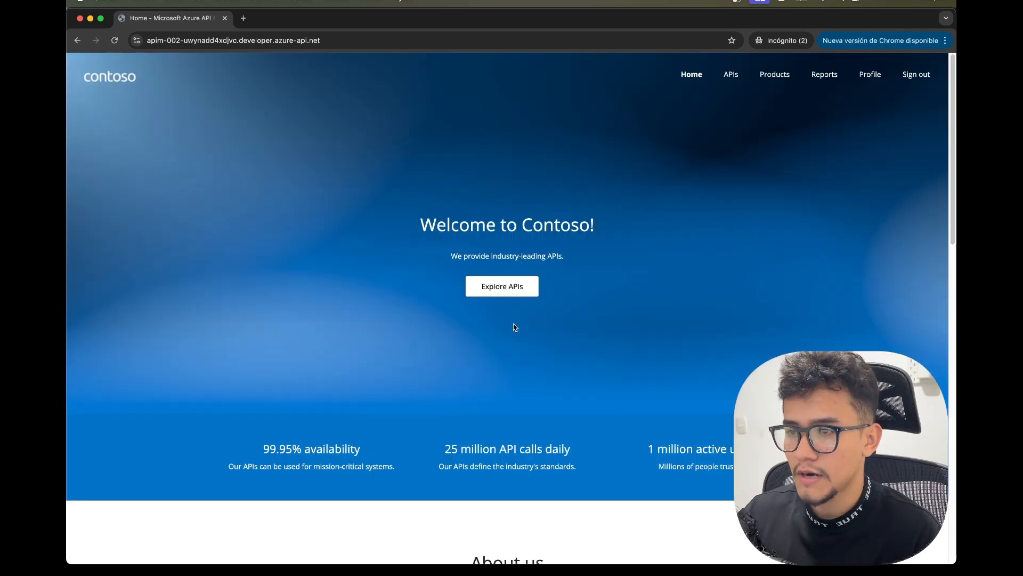
- Check the profile's empty Subscriptions section, then browse the APIs and Products lists
{"action": "left_click", "coordinate": [869, 77]}
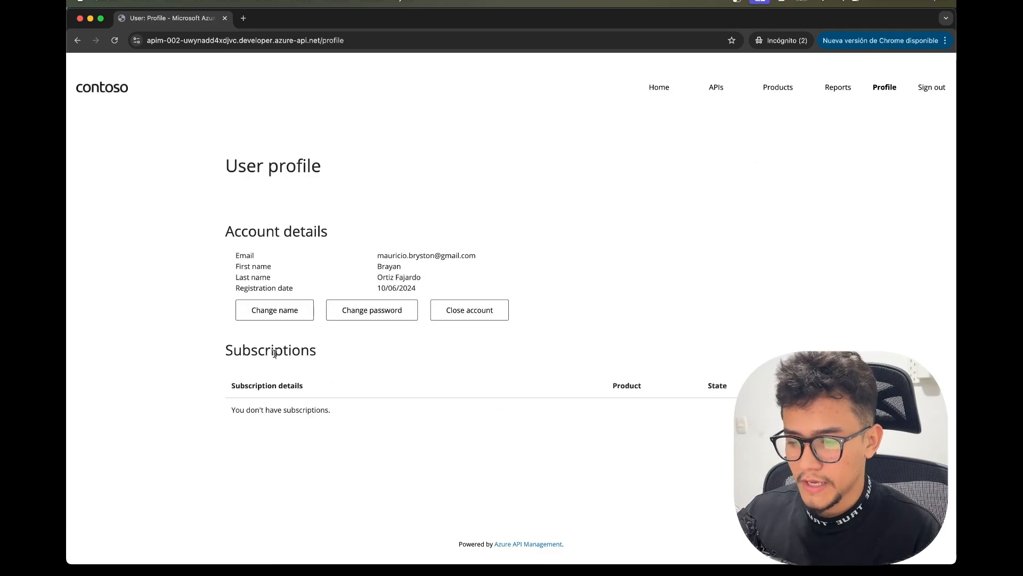
{"action": "double_click", "coordinate": [274, 354]}
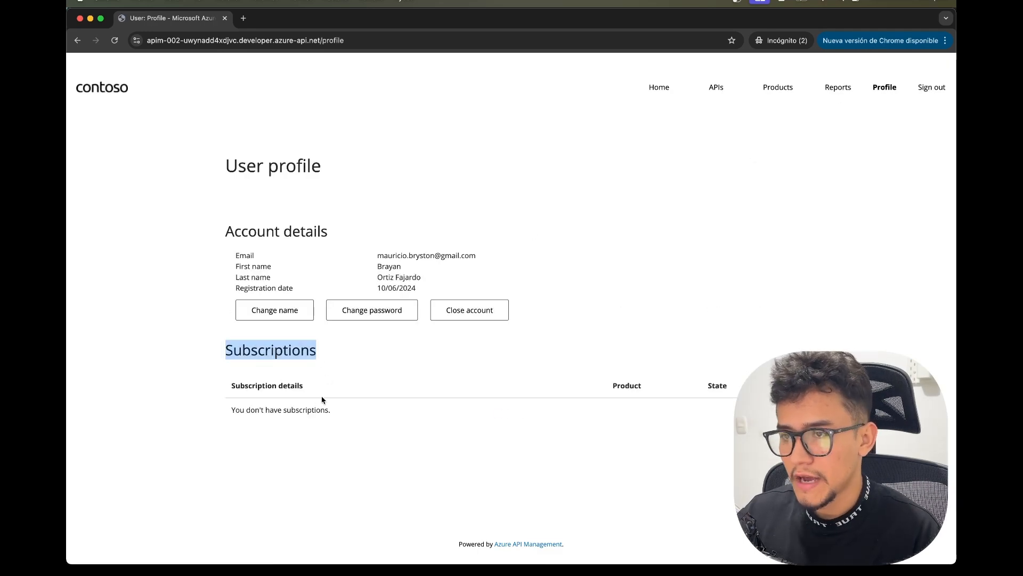
{"action": "left_click", "coordinate": [717, 91]}
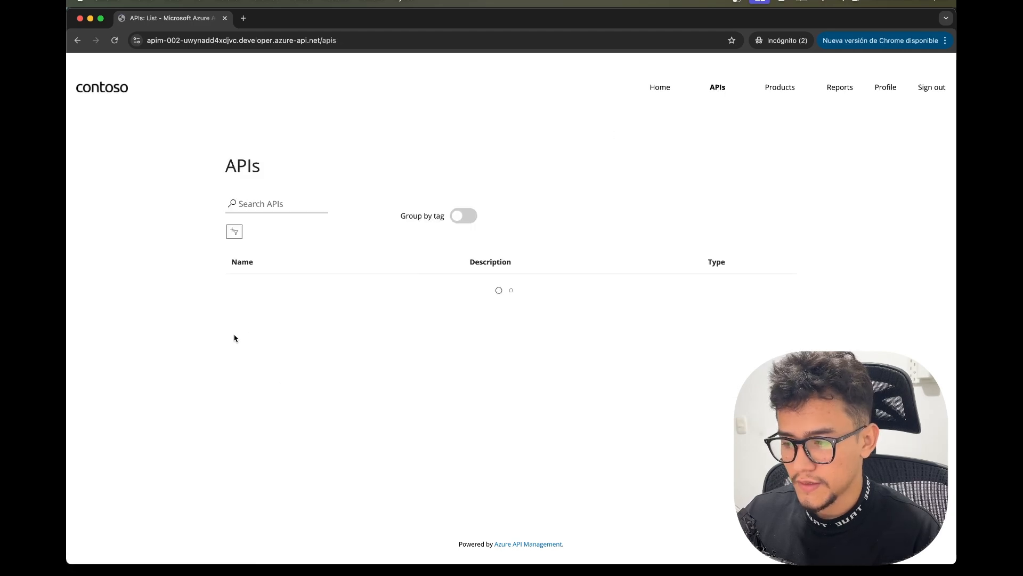
{"action": "left_click", "coordinate": [778, 90]}
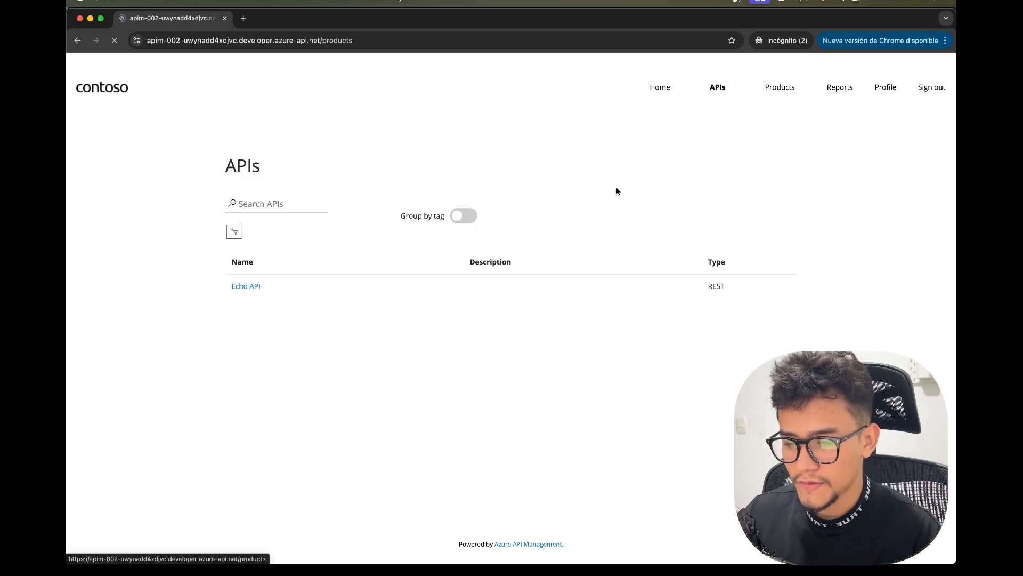
{"action": "left_click", "coordinate": [239, 288]}
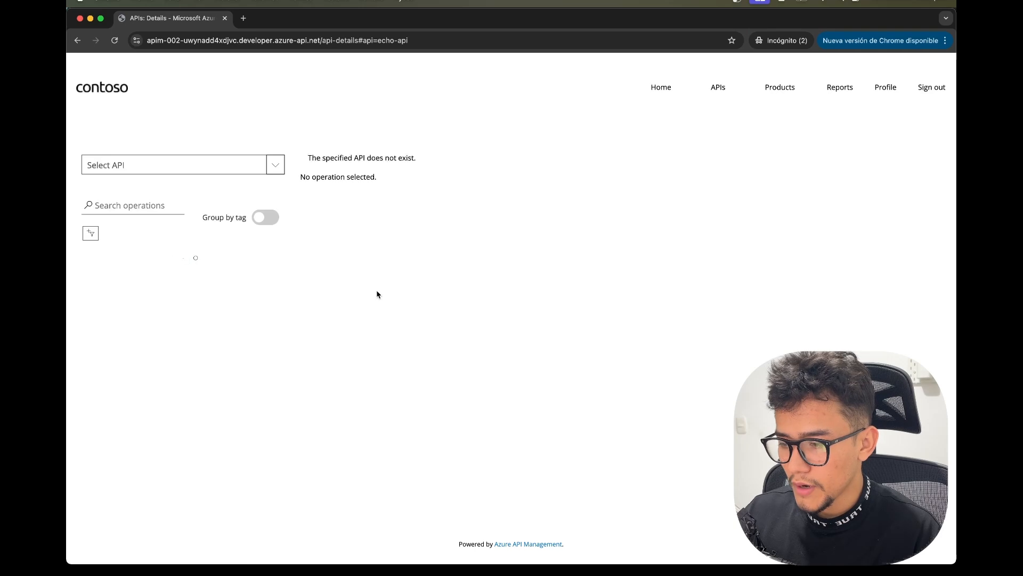
{"action": "left_click", "coordinate": [793, 89]}
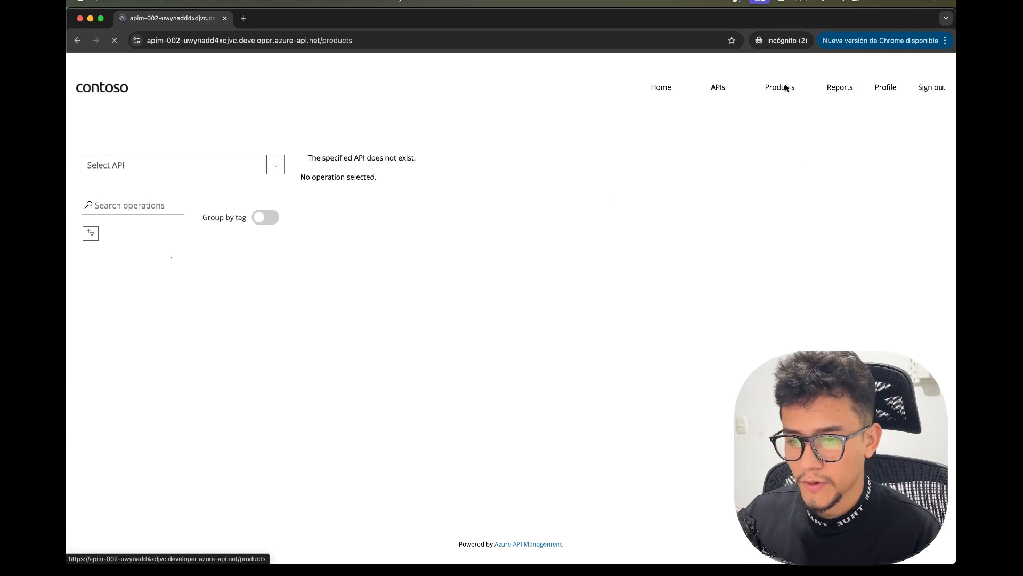
- Subscribe to the Starter product with the subscription name 'Started'
{"action": "left_click", "coordinate": [241, 271]}
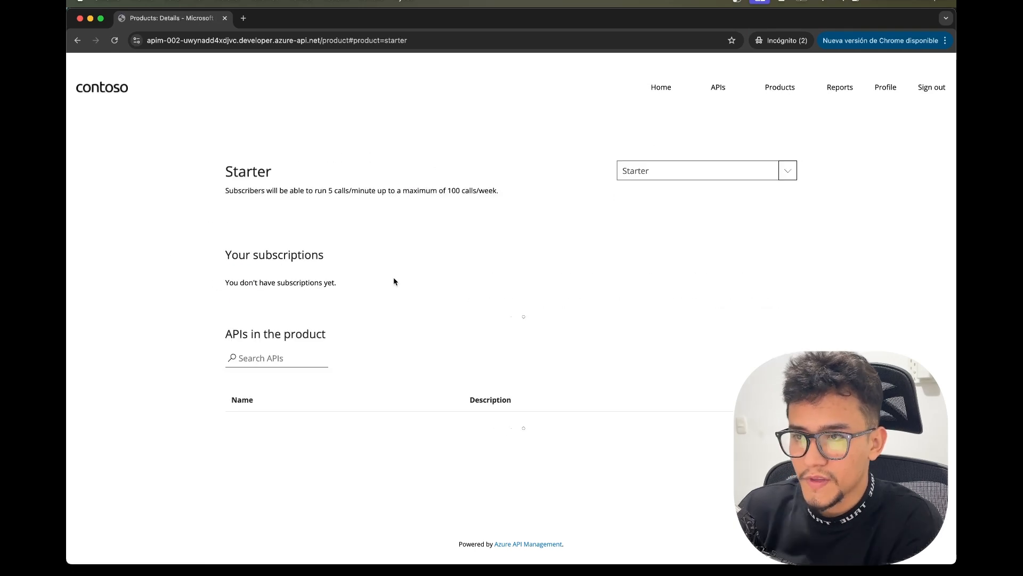
{"action": "scroll", "coordinate": [373, 293], "scroll_direction": "down", "scroll_amount": 1}
{"action": "left_click", "coordinate": [347, 310]}
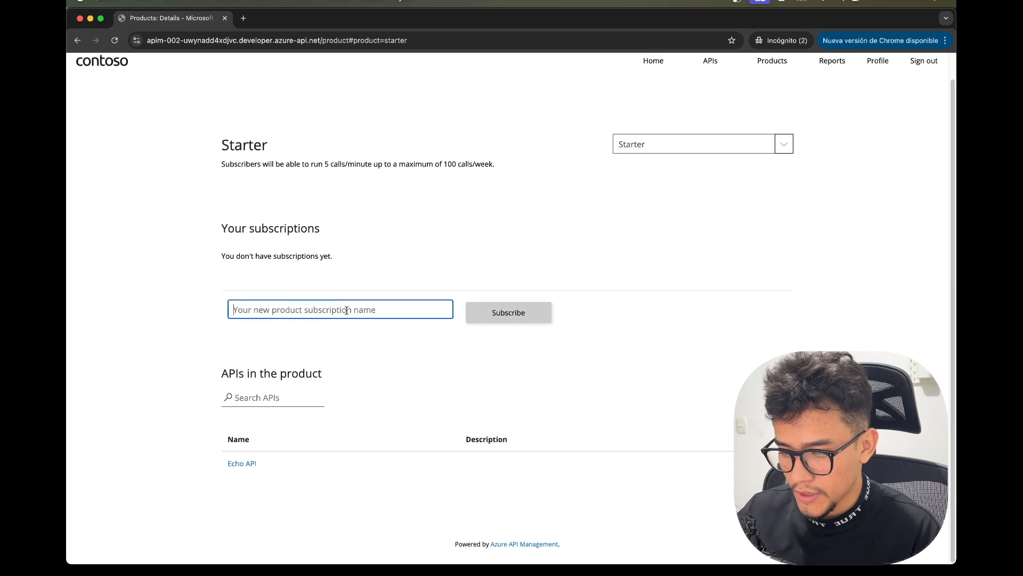
{"action": "type", "text": "Started"}
{"action": "key", "text": "Return"}
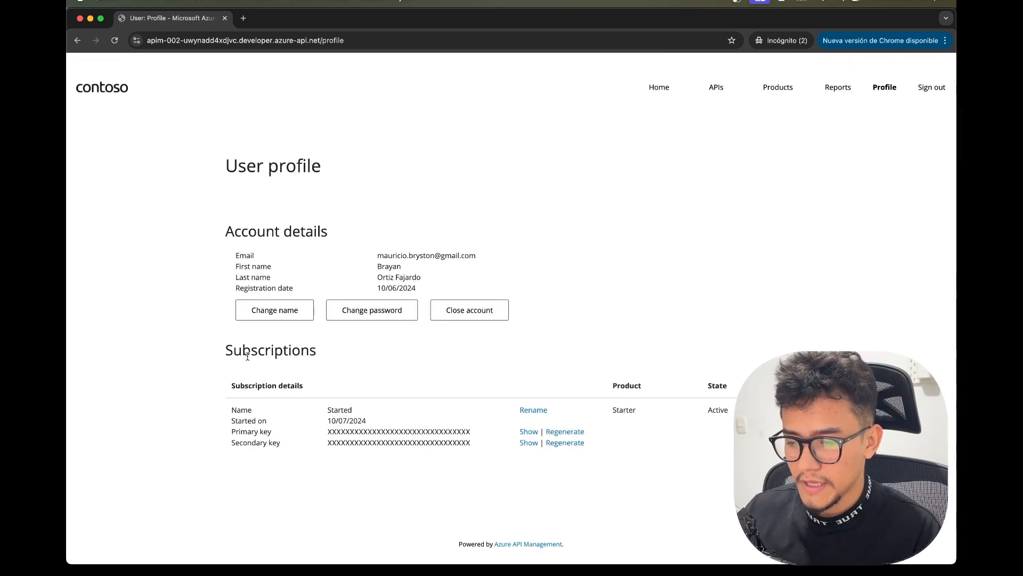
- Reveal the Started subscription's primary and secondary keys on the profile
{"action": "double_click", "coordinate": [364, 430]}
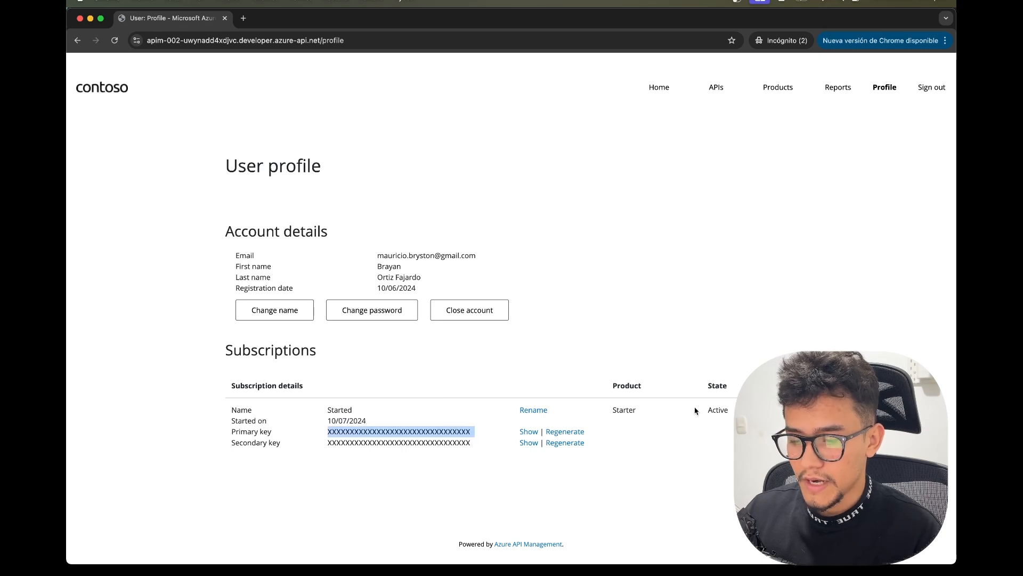
{"action": "left_click", "coordinate": [534, 433]}
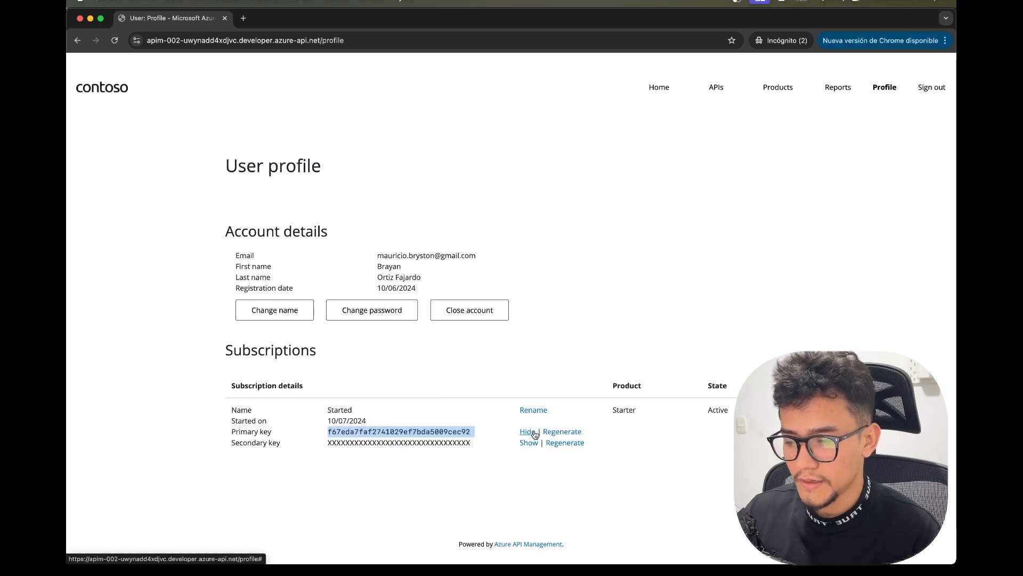
{"action": "left_click", "coordinate": [529, 443]}
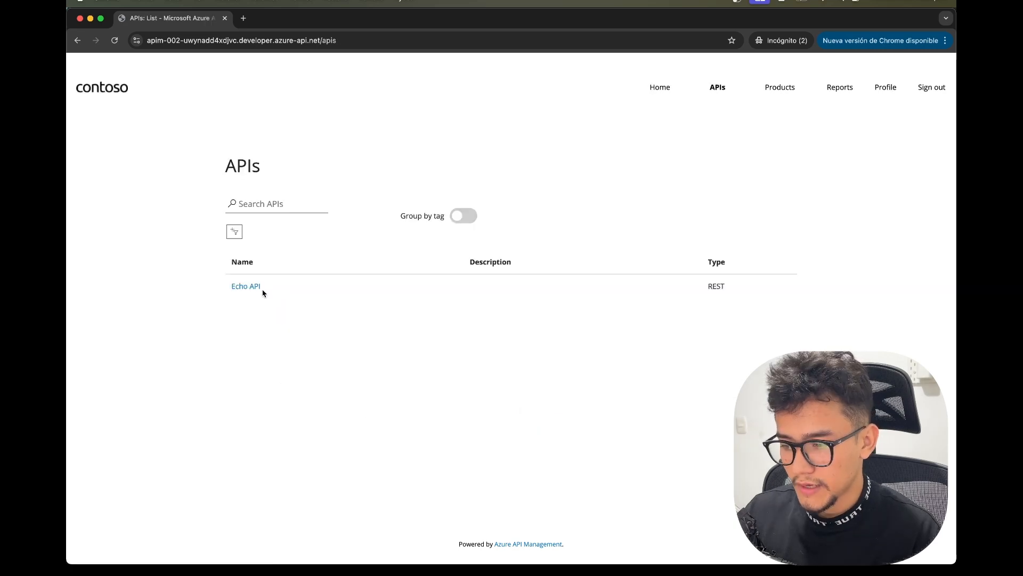
- Open the Echo API Create resource test console and choose a subscription key
{"action": "left_click", "coordinate": [257, 288]}
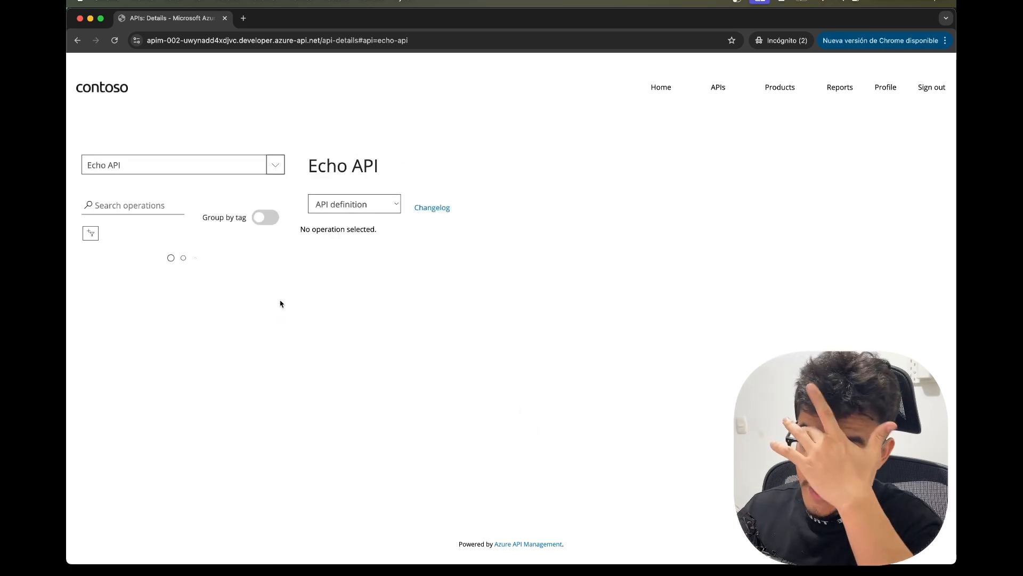
{"action": "left_click", "coordinate": [925, 234]}
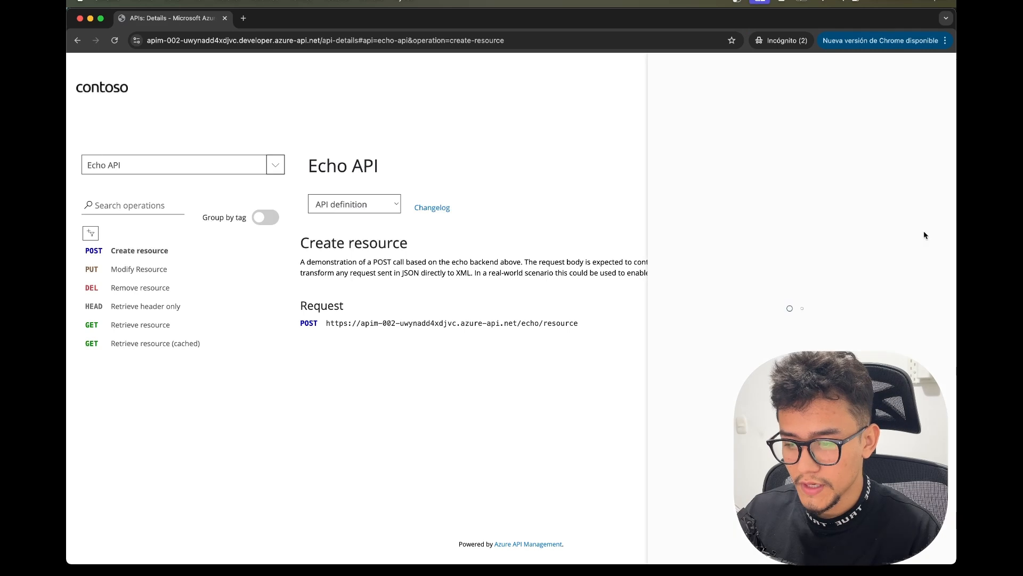
{"action": "left_click", "coordinate": [775, 159]}
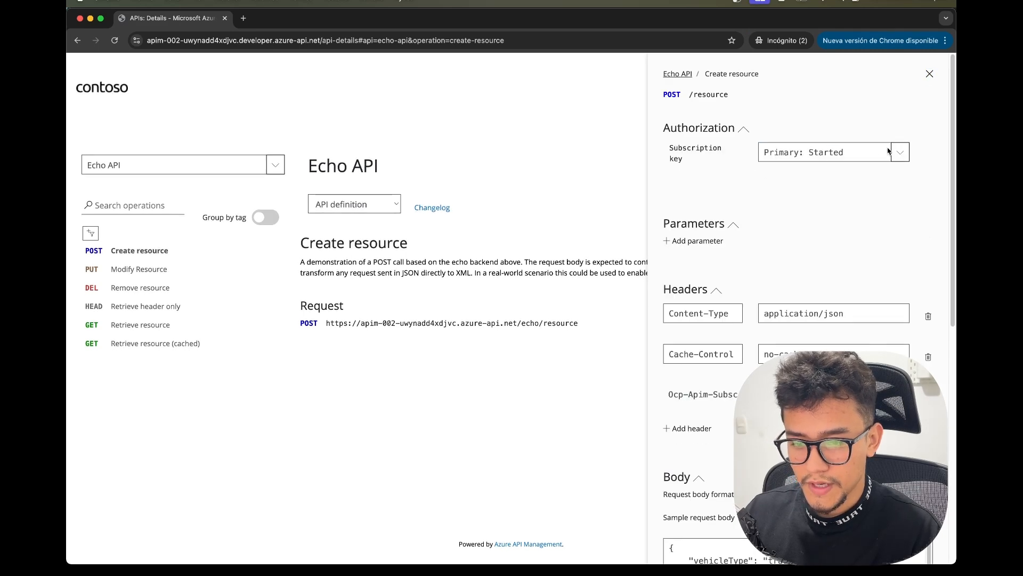
{"action": "left_click", "coordinate": [888, 151]}
{"action": "left_click", "coordinate": [794, 289]}
- Send the test request, note the resulting CORS error, and switch to the Azure portal
{"action": "scroll", "coordinate": [801, 298], "scroll_direction": "down", "scroll_amount": 2}
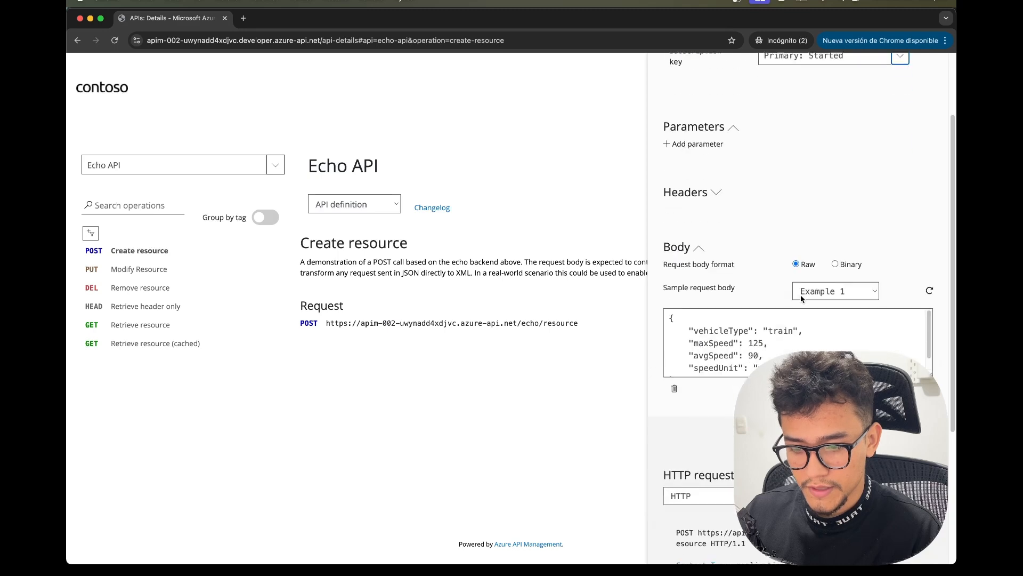
{"action": "scroll", "coordinate": [801, 299], "scroll_direction": "down", "scroll_amount": 4}
{"action": "left_click", "coordinate": [704, 533]}
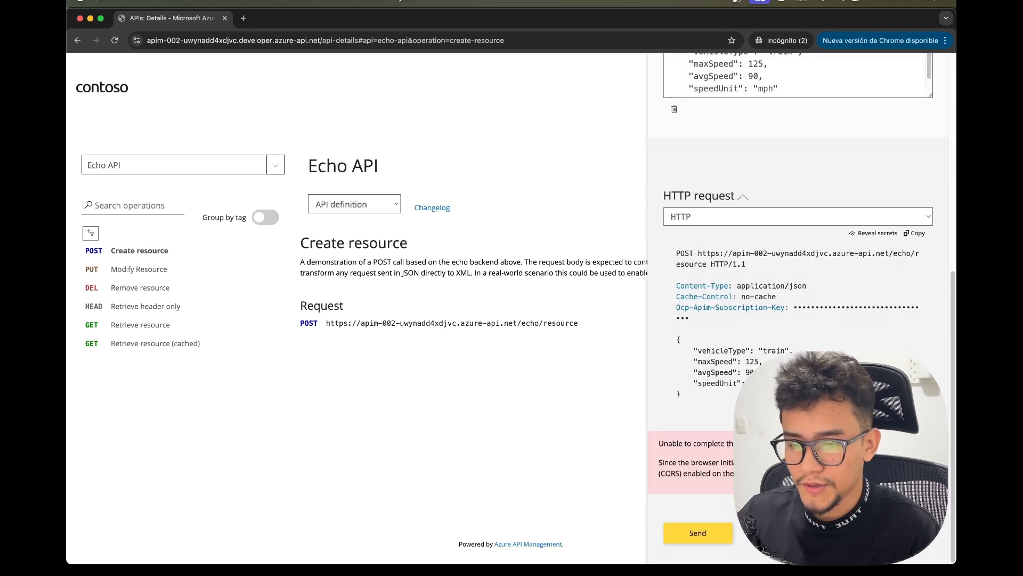
{"action": "triple_click", "coordinate": [709, 444]}
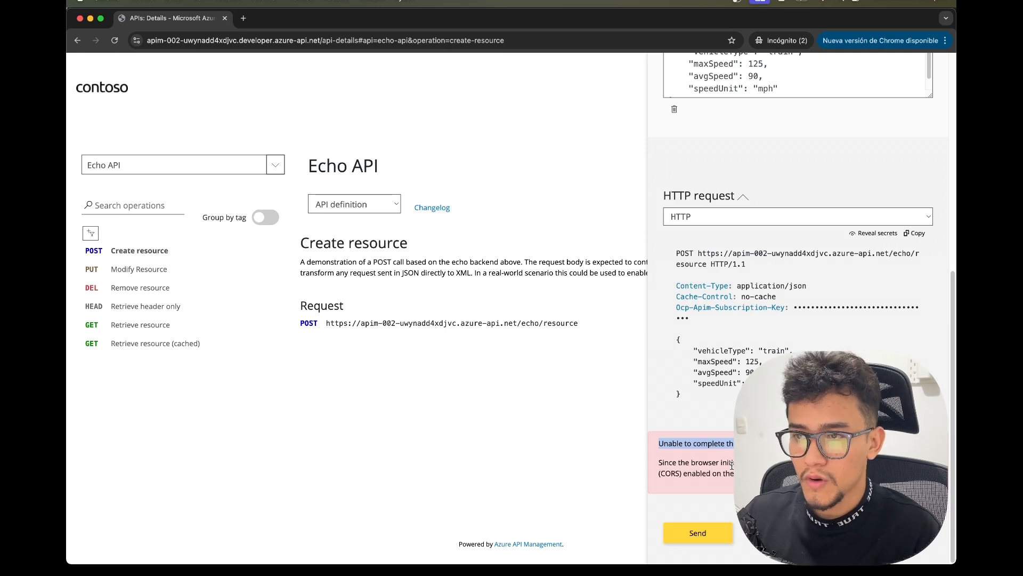
{"action": "key", "text": "super+grave"}
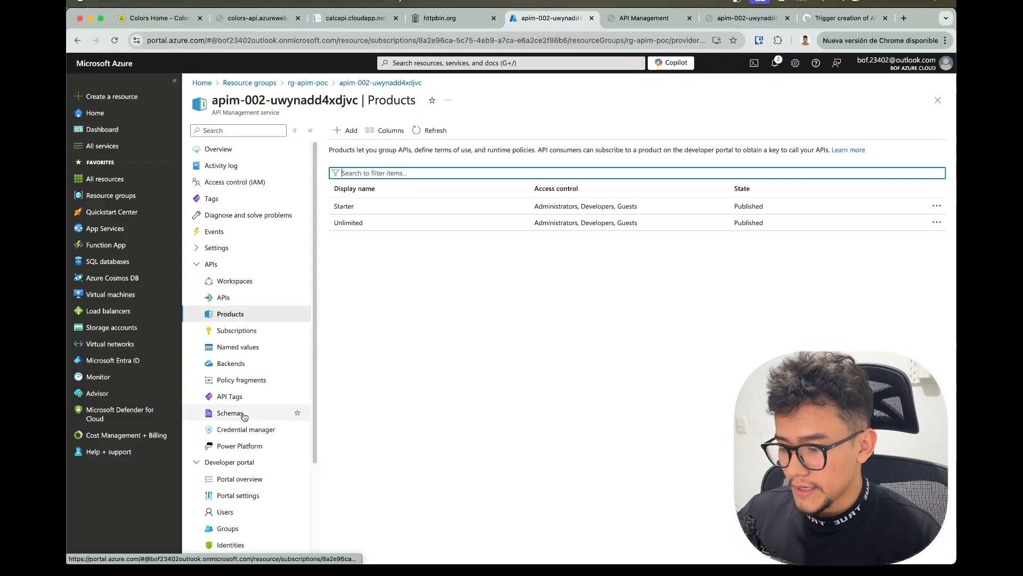
- Check the 'CORS not configured' warning on the portal overview and the All APIs policies
{"action": "left_click", "coordinate": [250, 298]}
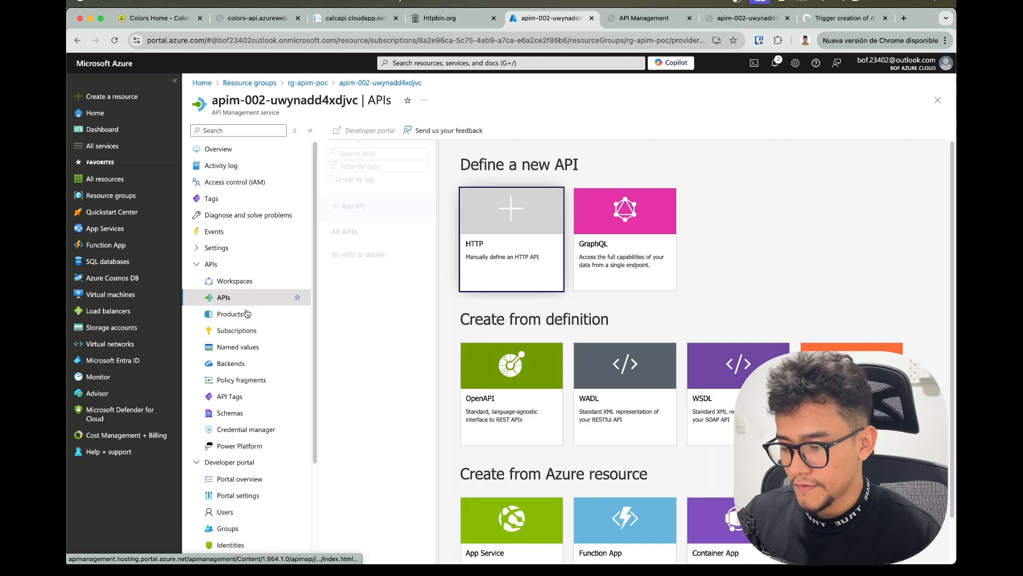
{"action": "left_click", "coordinate": [238, 495]}
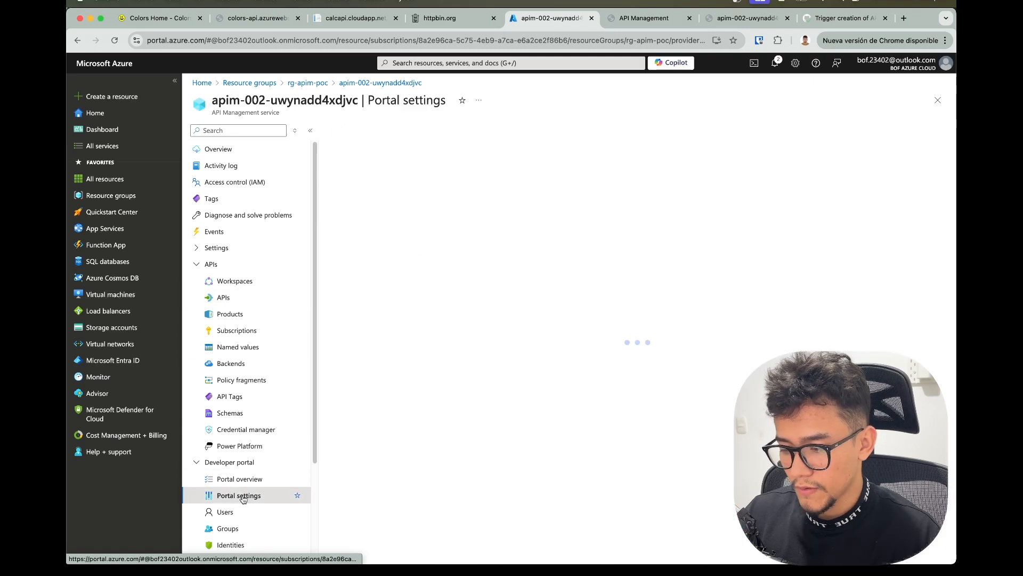
{"action": "left_click", "coordinate": [240, 478]}
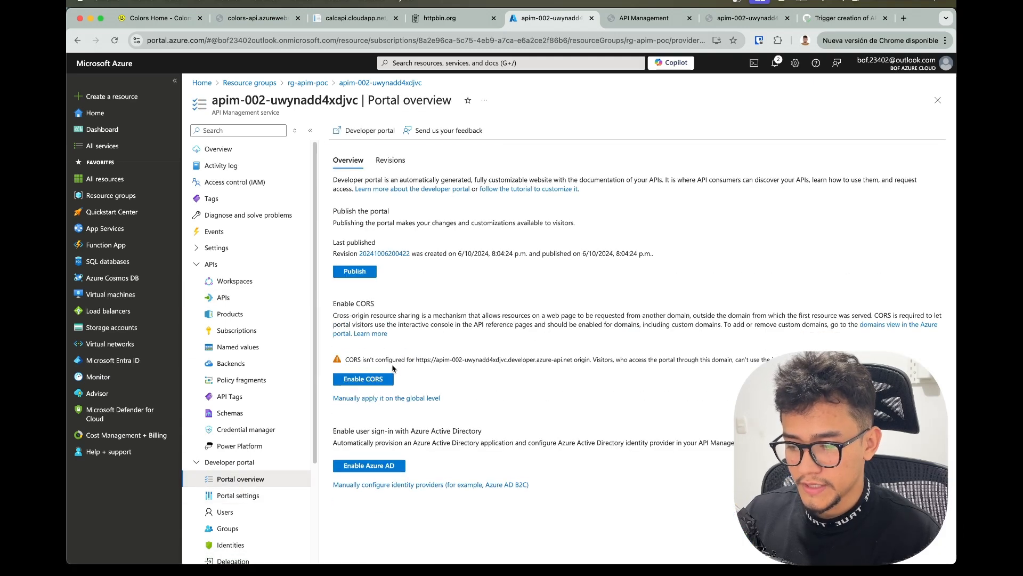
{"action": "triple_click", "coordinate": [394, 356]}
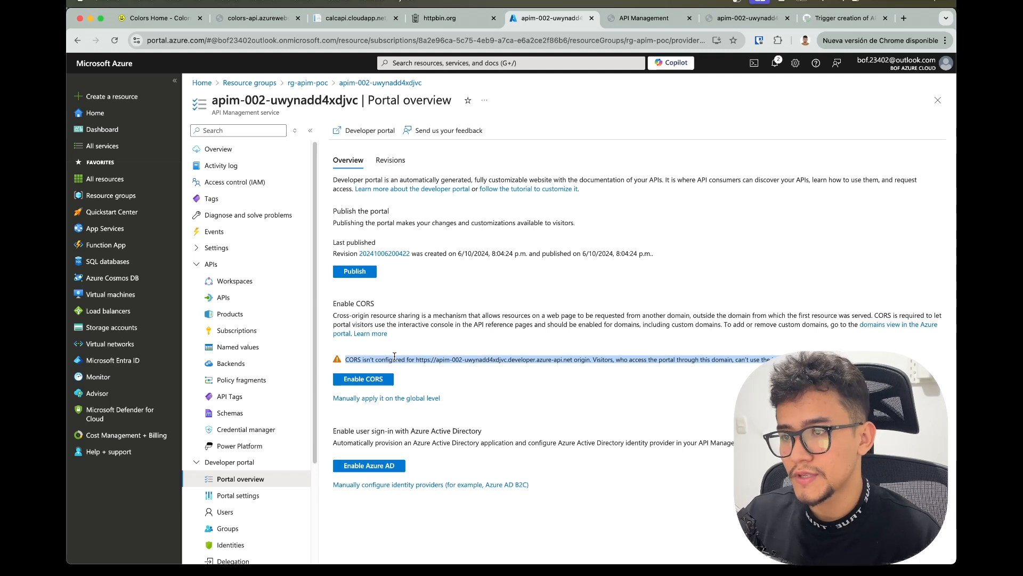
{"action": "left_click", "coordinate": [225, 302]}
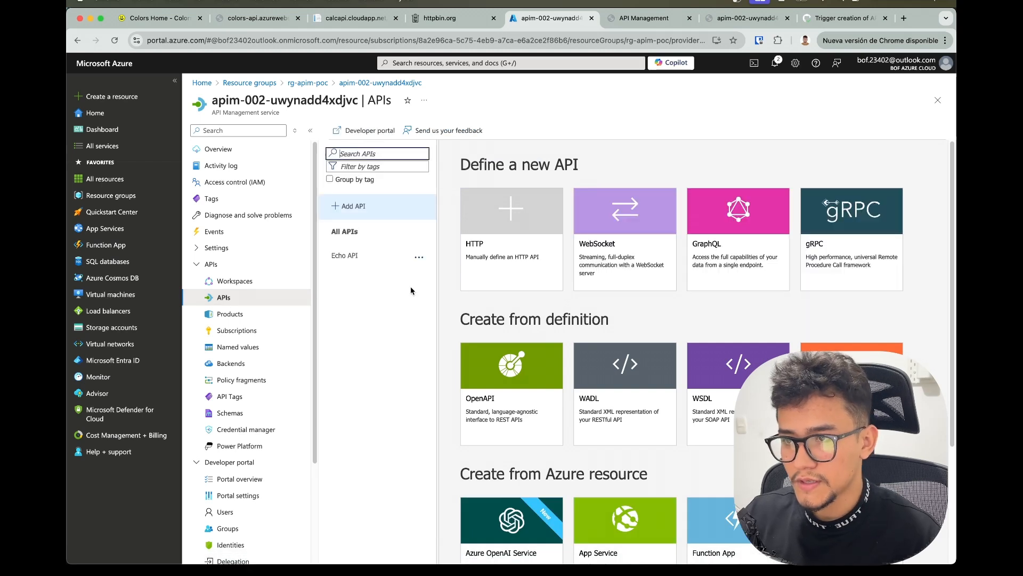
{"action": "left_click", "coordinate": [353, 231]}
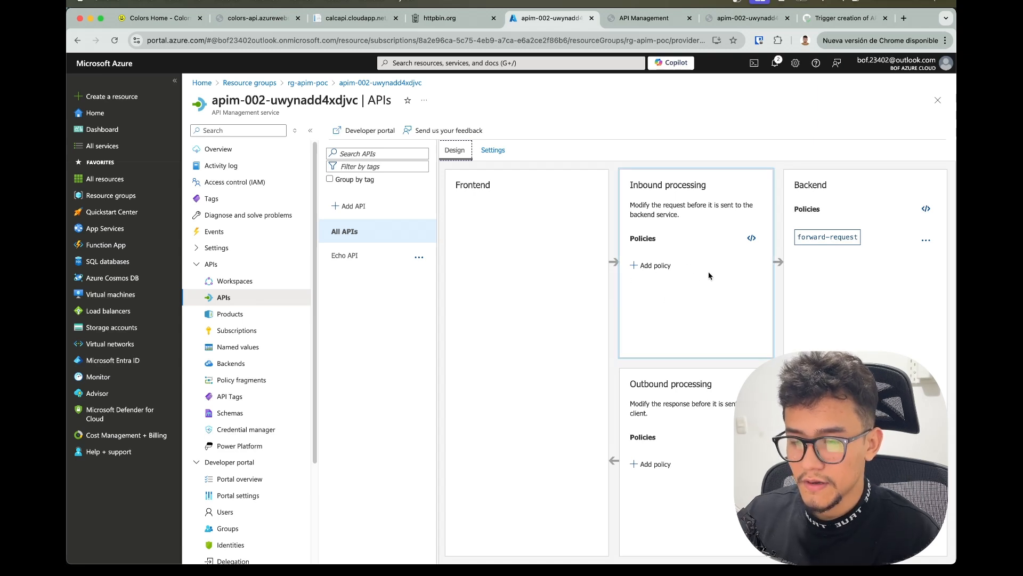
- Enable CORS for all APIs and verify the cors policy appears in All APIs inbound processing
{"action": "left_click", "coordinate": [240, 478]}
{"action": "left_click", "coordinate": [383, 379]}
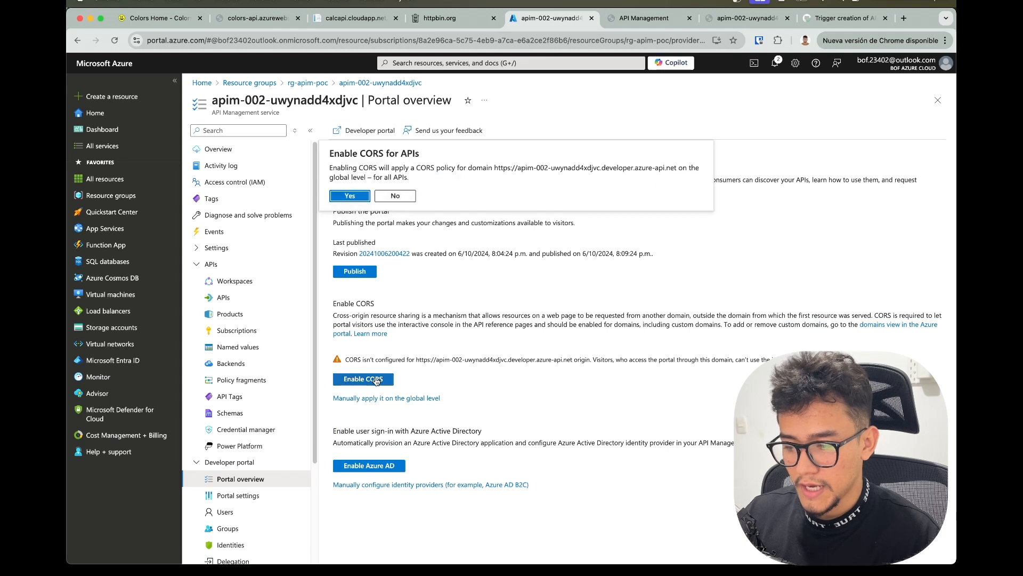
{"action": "left_click", "coordinate": [350, 196]}
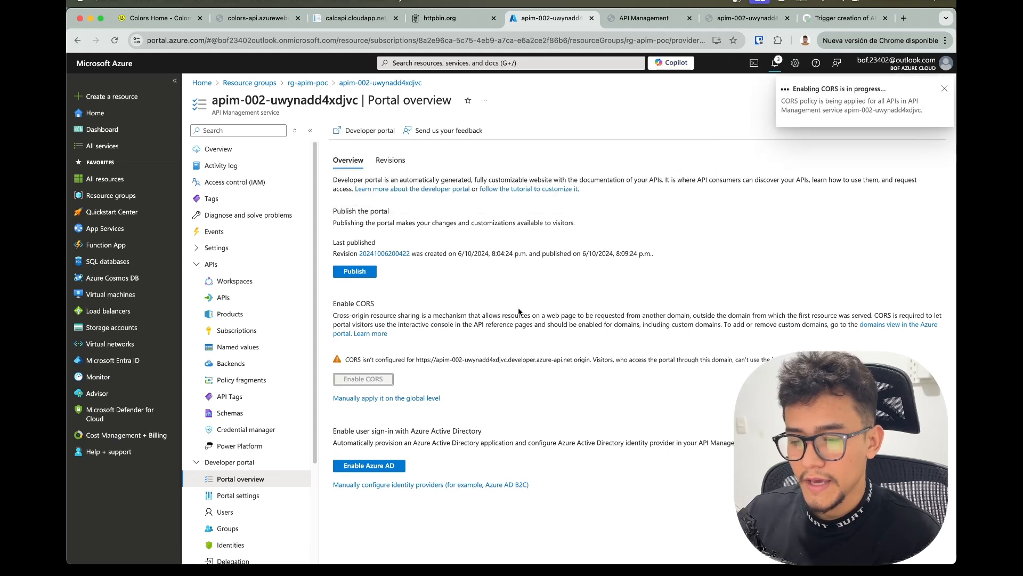
{"action": "left_click", "coordinate": [243, 299]}
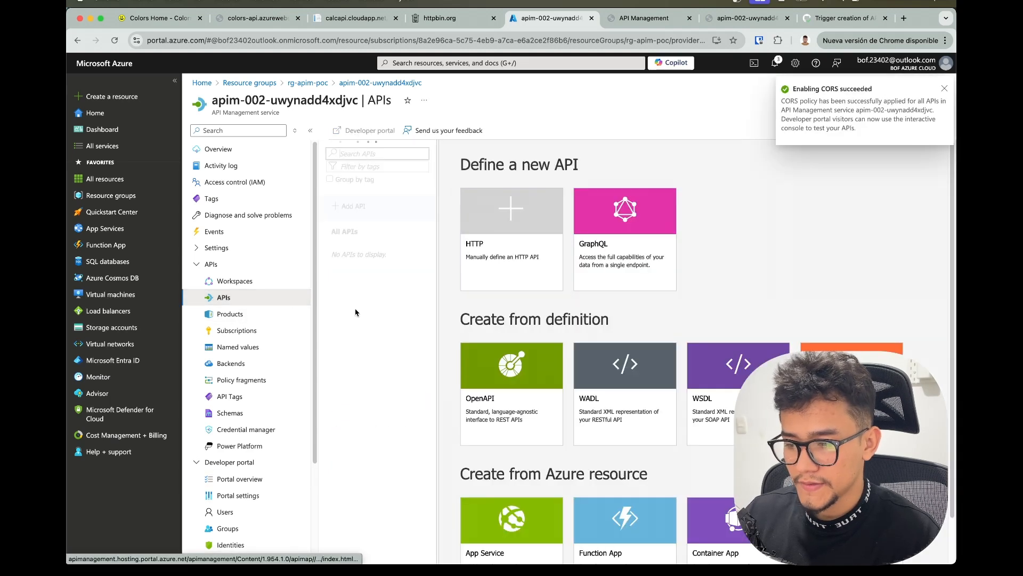
{"action": "left_click", "coordinate": [361, 235]}
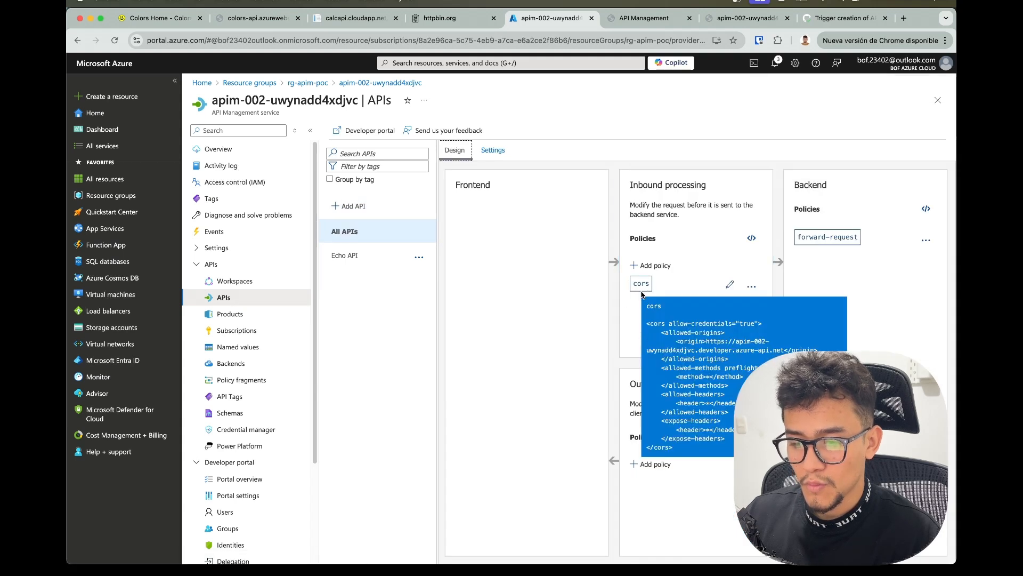
{"action": "key", "text": "ctrl+Up"}
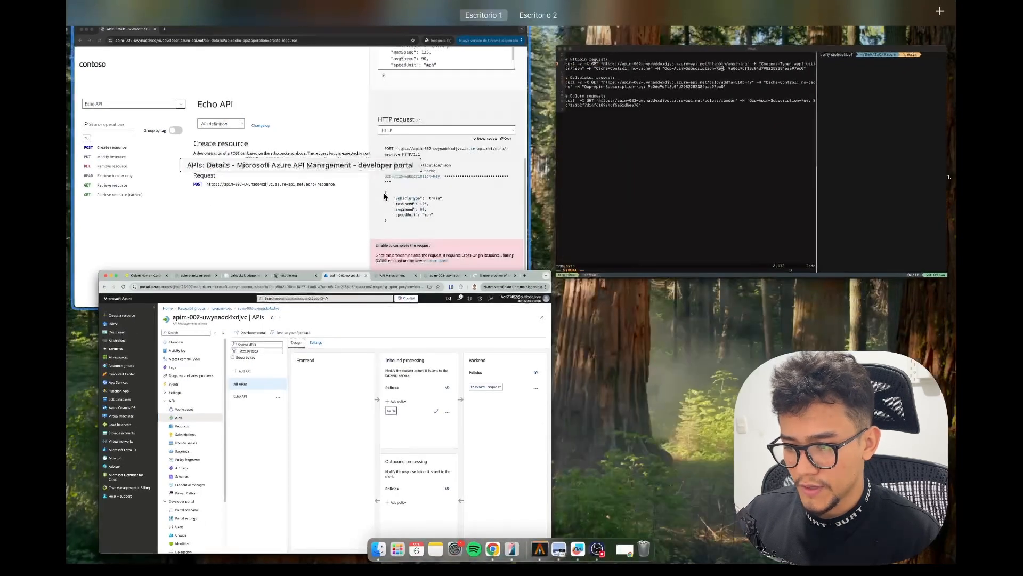
- Review the resent Create resource test's 200 OK response, close the panel, and go to Products
{"action": "left_click", "coordinate": [384, 197]}
{"action": "scroll", "coordinate": [709, 543], "scroll_direction": "up", "scroll_amount": 2}
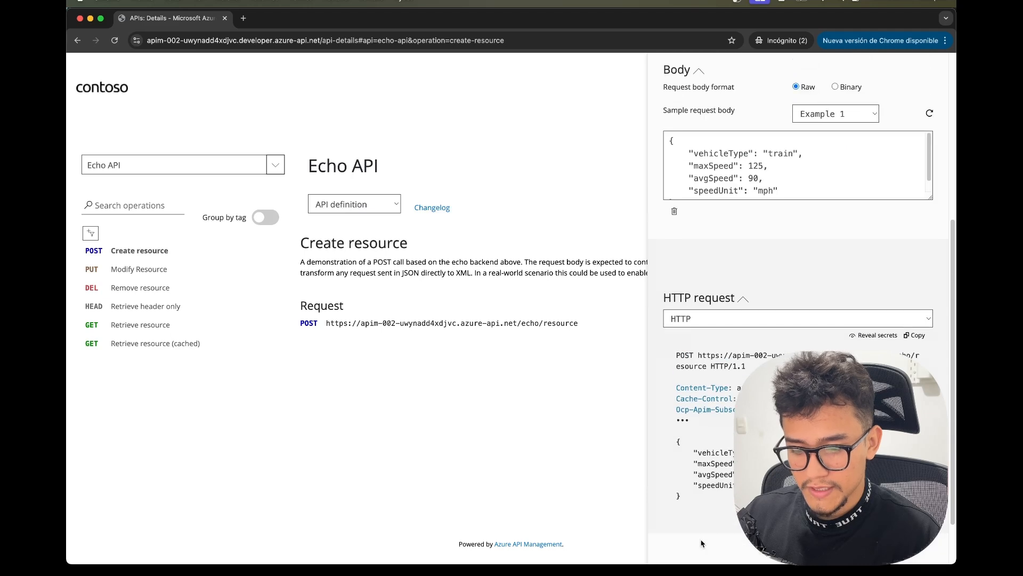
{"action": "scroll", "coordinate": [800, 320], "scroll_direction": "down", "scroll_amount": 6}
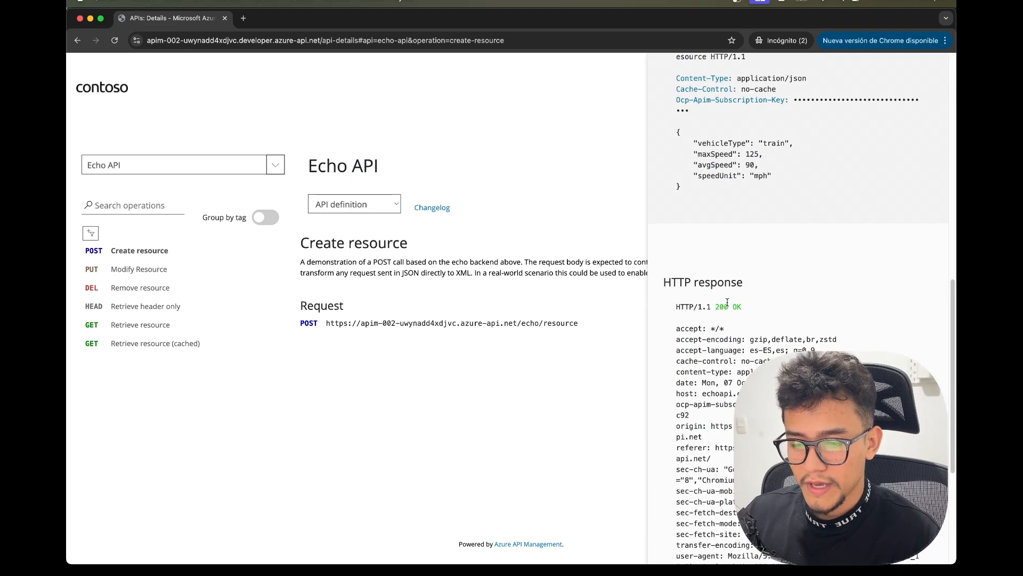
{"action": "double_click", "coordinate": [723, 306]}
{"action": "scroll", "coordinate": [724, 306], "scroll_direction": "up", "scroll_amount": 6}
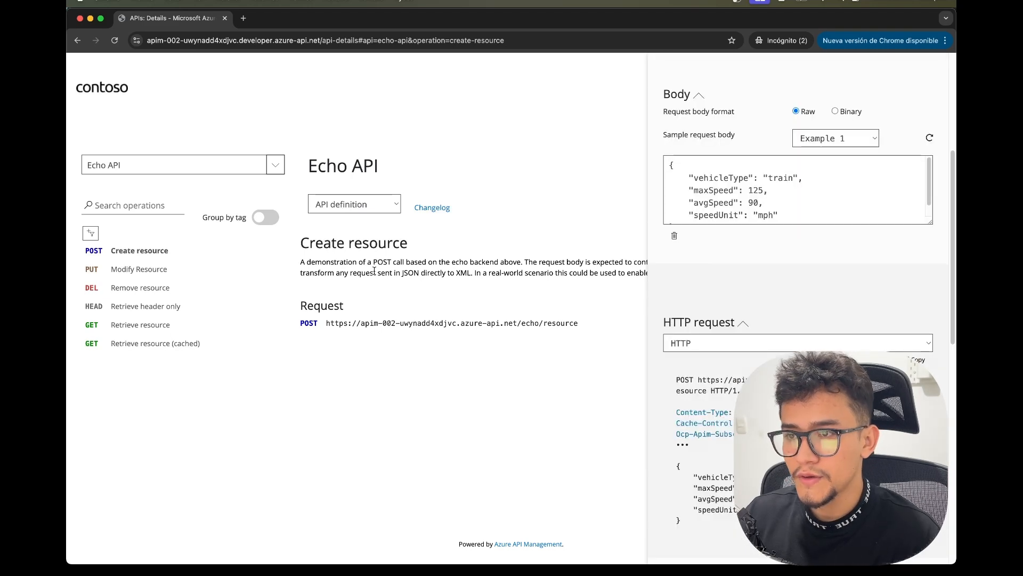
{"action": "scroll", "coordinate": [799, 319], "scroll_direction": "down", "scroll_amount": 6}
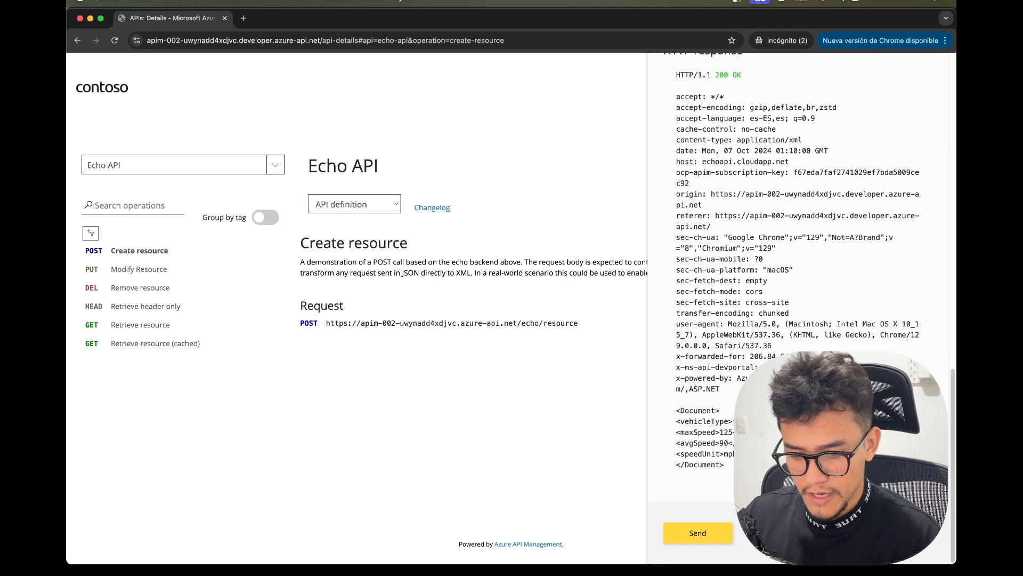
{"action": "scroll", "coordinate": [860, 269], "scroll_direction": "up", "scroll_amount": 15}
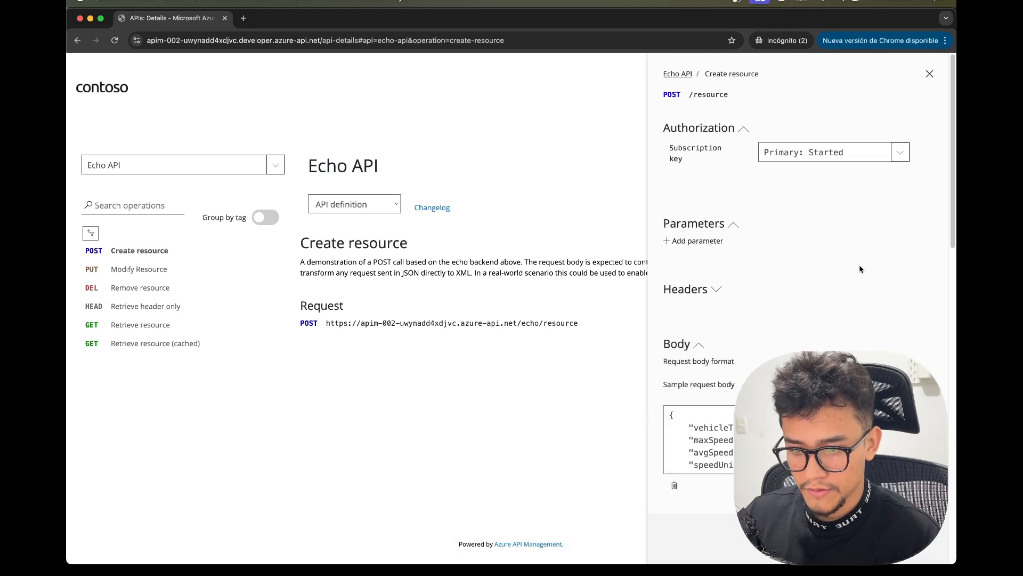
{"action": "left_click", "coordinate": [928, 74]}
{"action": "left_click", "coordinate": [778, 87]}
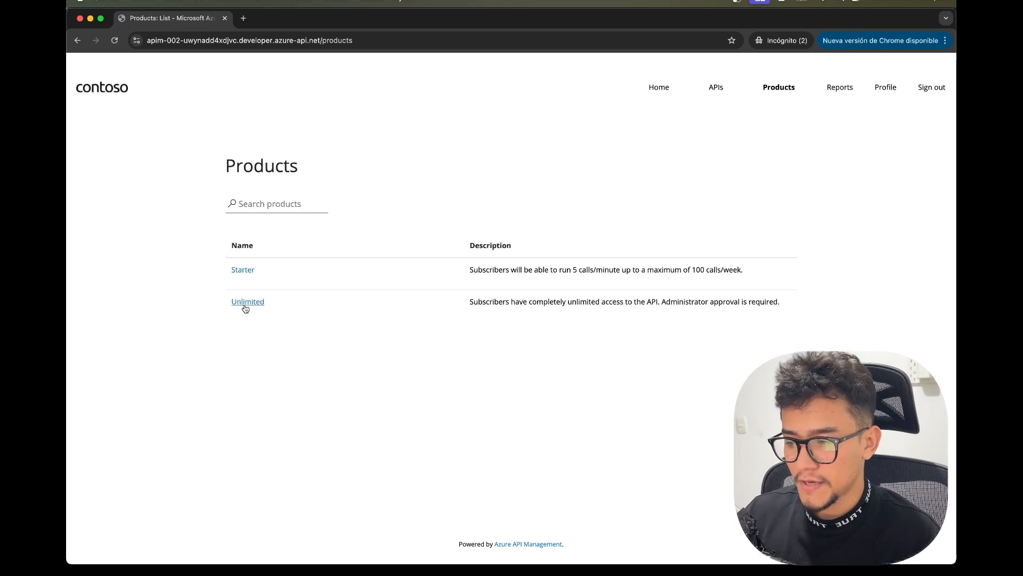
- Request an Unlimited product subscription named 'Unlimited' and confirm its Submitted state on the profile
{"action": "left_click", "coordinate": [245, 308]}
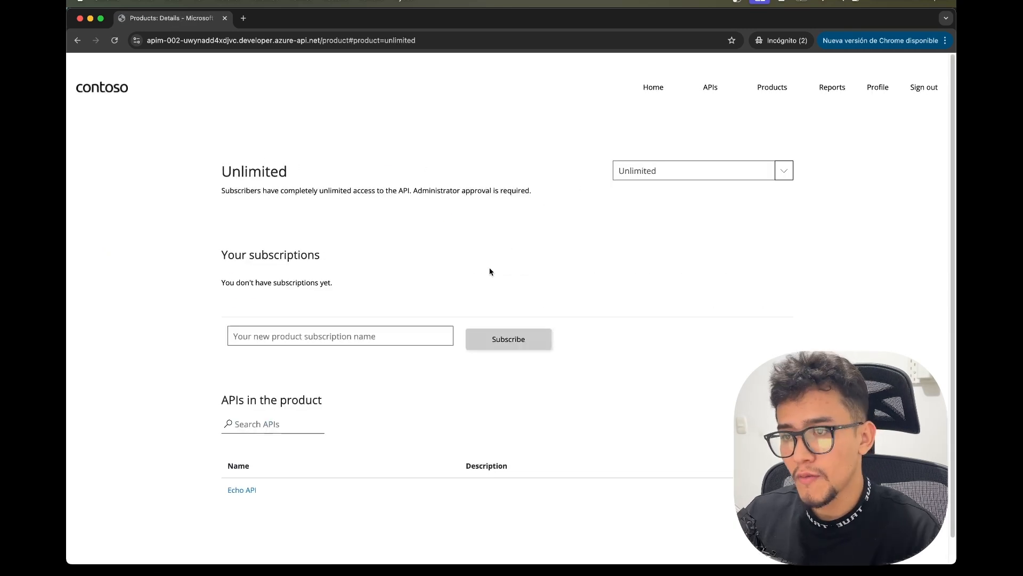
{"action": "left_click", "coordinate": [337, 342]}
{"action": "type", "text": "Unlimited"}
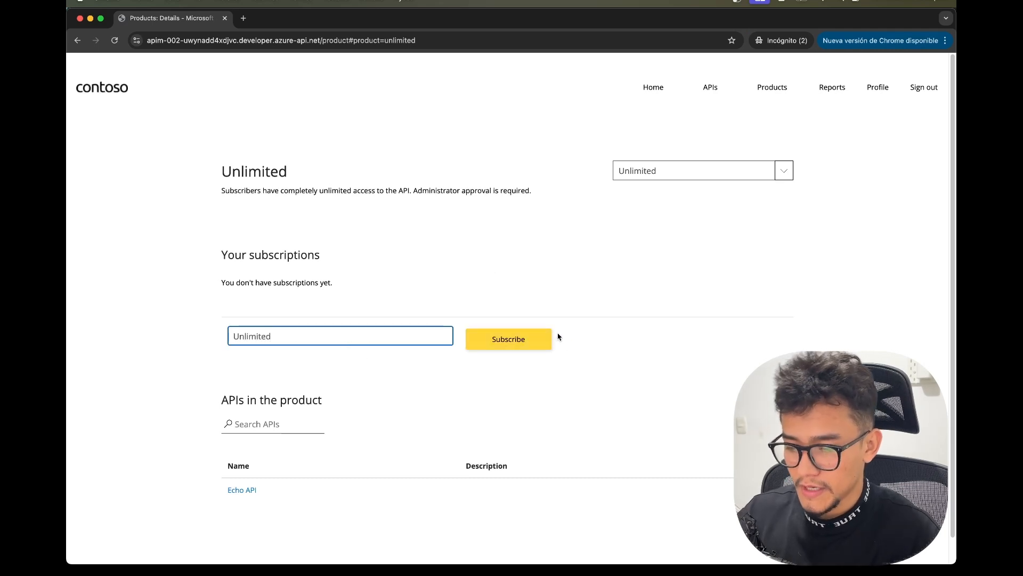
{"action": "left_click", "coordinate": [542, 340]}
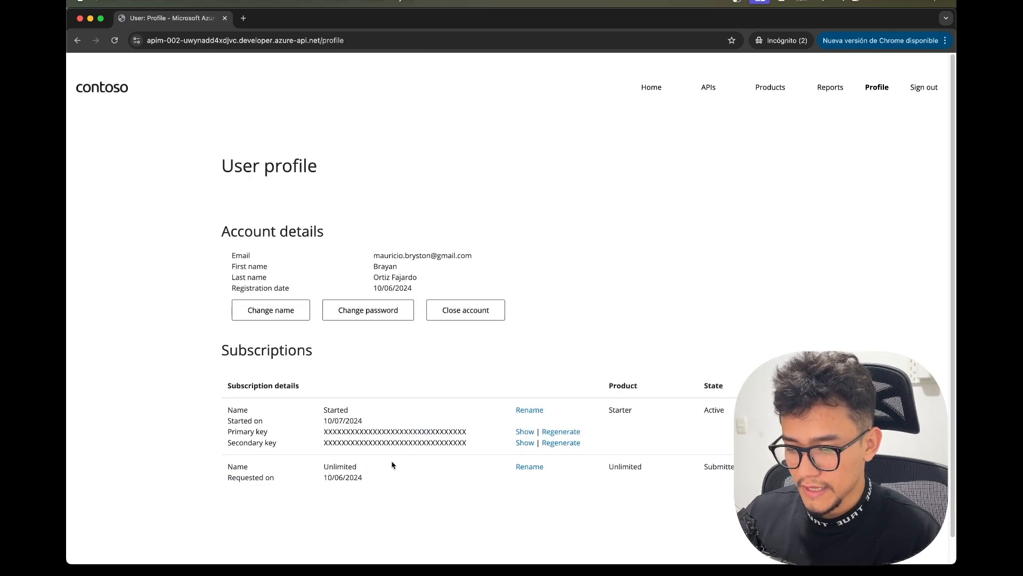
{"action": "scroll", "coordinate": [392, 464], "scroll_direction": "down", "scroll_amount": 1}
{"action": "double_click", "coordinate": [621, 436]}
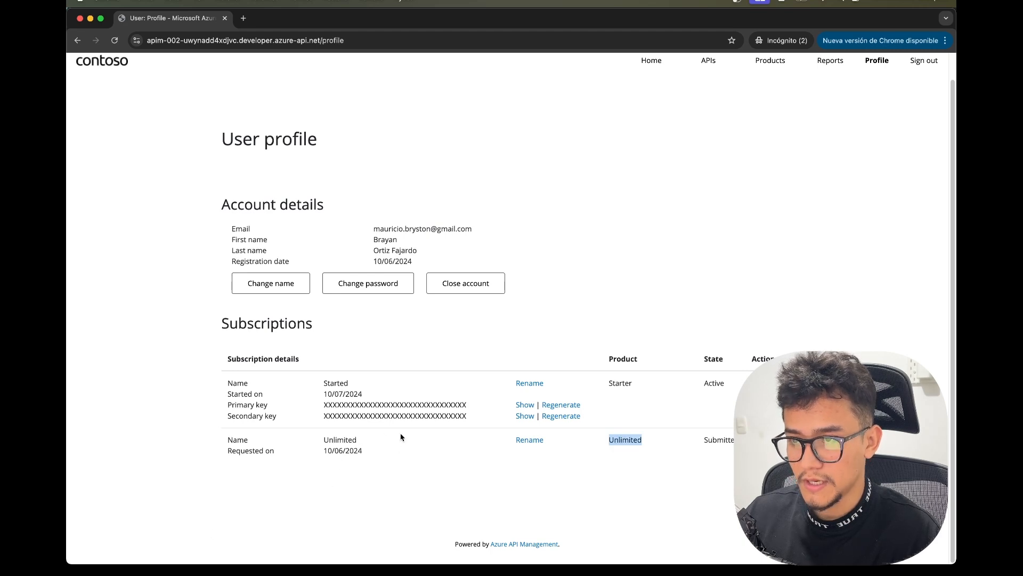
{"action": "double_click", "coordinate": [720, 440]}
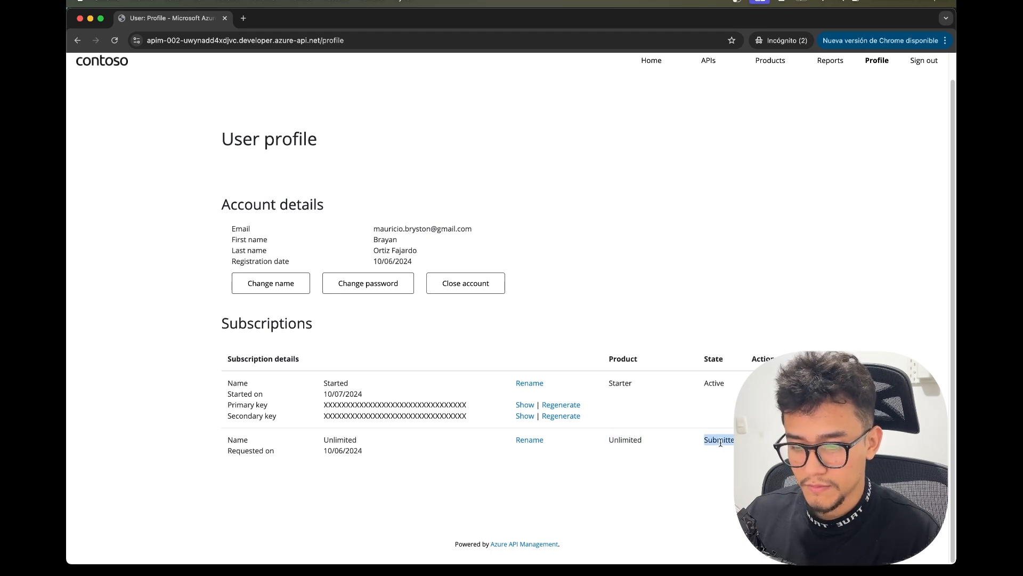
{"action": "key", "text": "ctrl+Up"}
{"action": "left_click", "coordinate": [411, 152]}
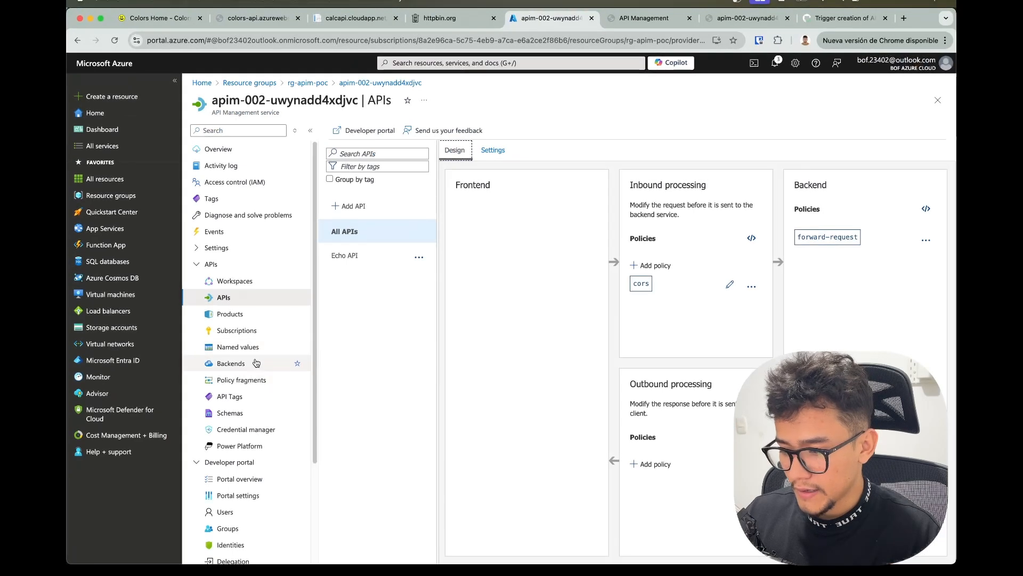
- In APIM Subscriptions, activate the developer's Unlimited subscription, then return to the developer portal
{"action": "left_click", "coordinate": [256, 314]}
{"action": "left_click", "coordinate": [235, 329]}
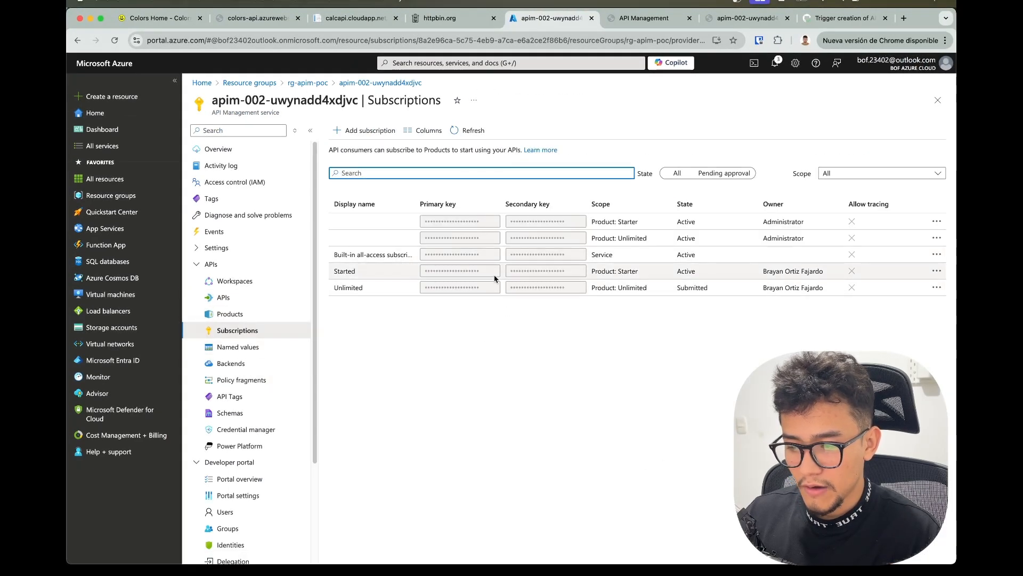
{"action": "double_click", "coordinate": [350, 272]}
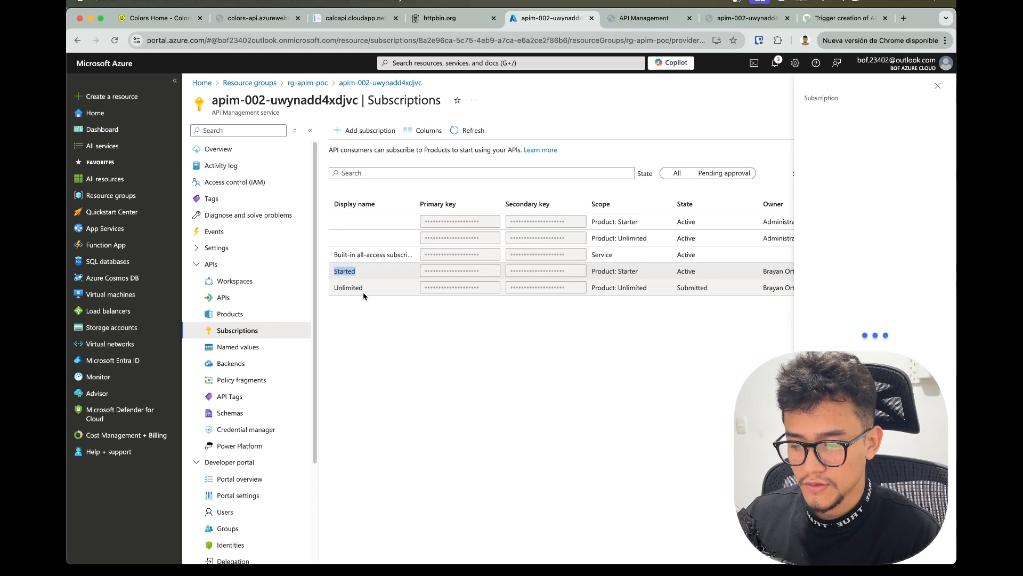
{"action": "left_click", "coordinate": [937, 86]}
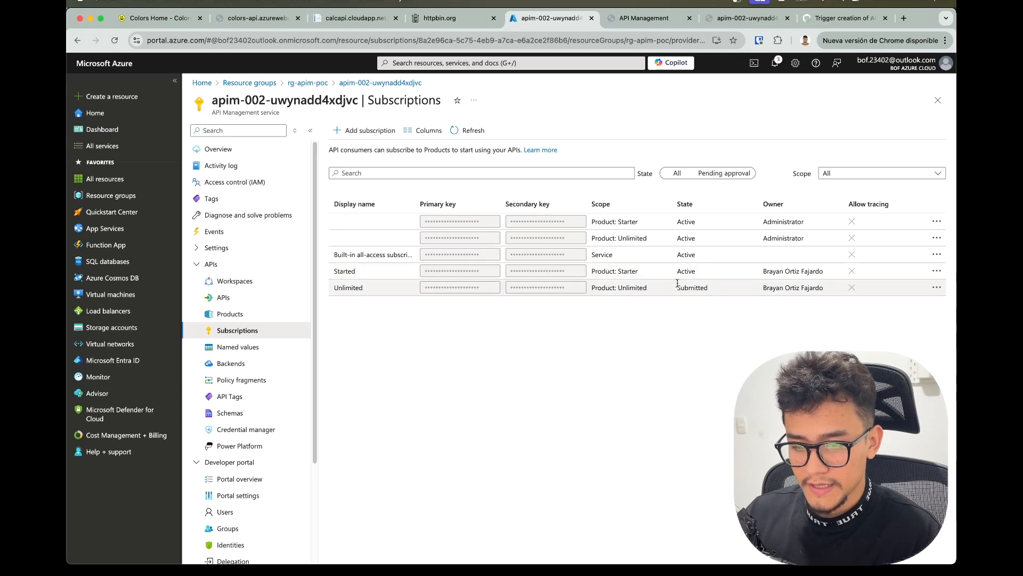
{"action": "left_click", "coordinate": [936, 288]}
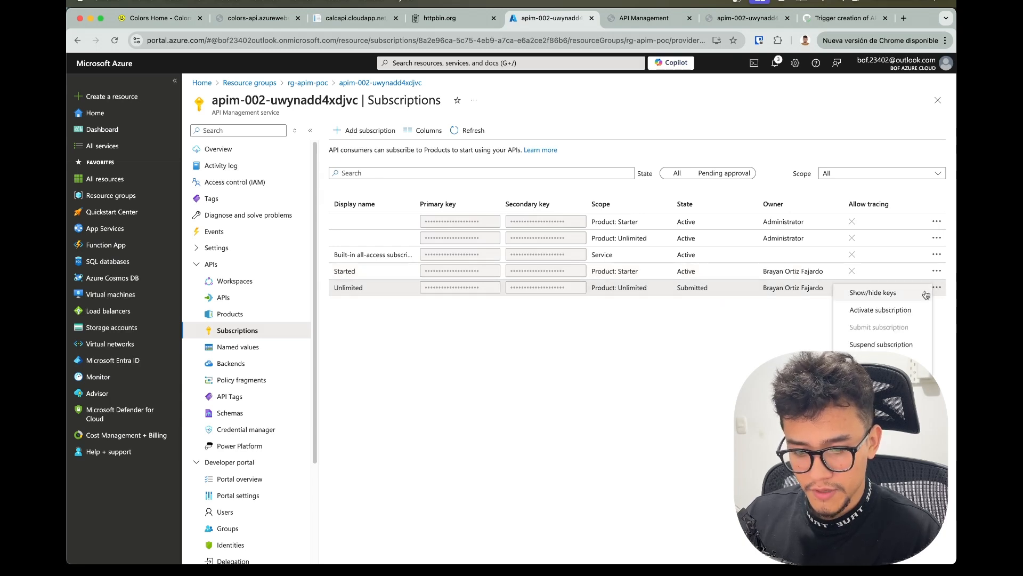
{"action": "left_click", "coordinate": [881, 308]}
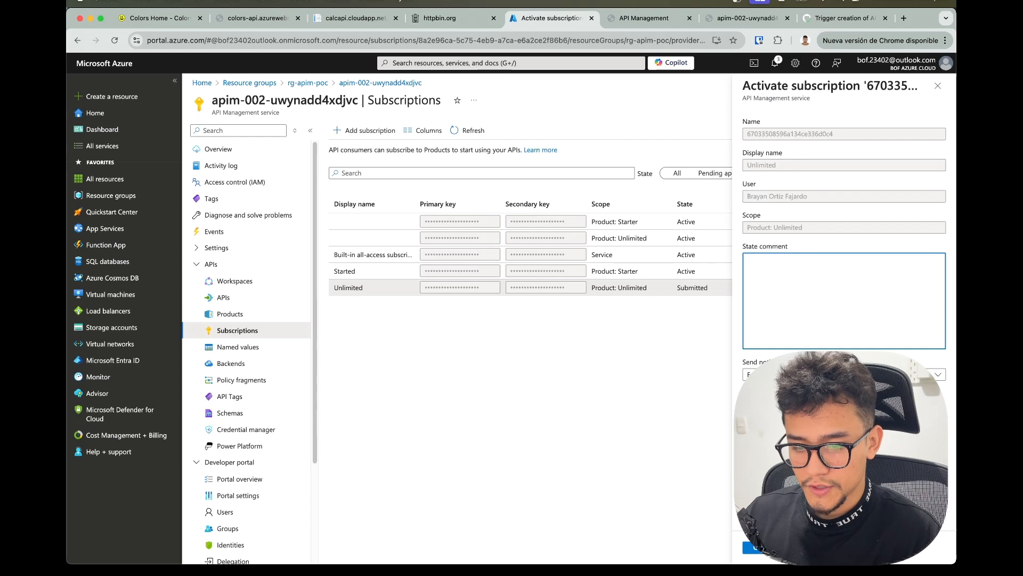
{"action": "left_click", "coordinate": [747, 547]}
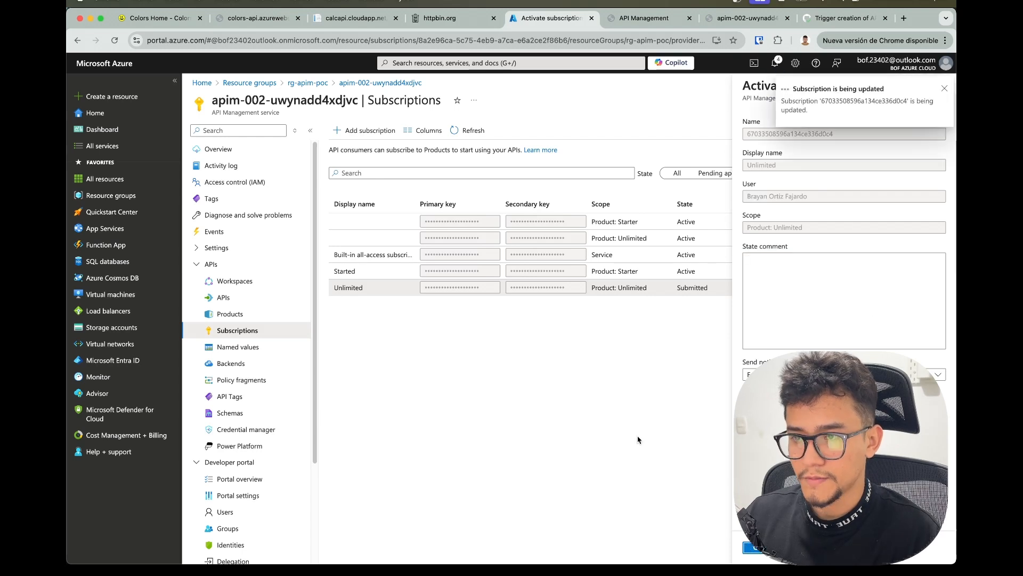
{"action": "key", "text": "ctrl+Up"}
{"action": "left_click", "coordinate": [488, 171]}
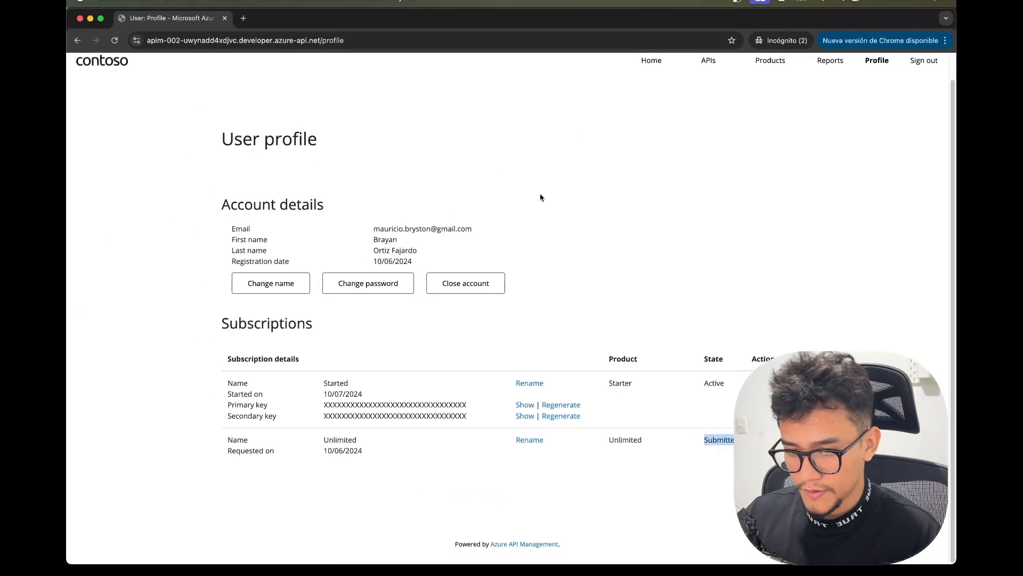
- Reload the profile, show and hide the now-Active Unlimited primary key, and return to Azure
{"action": "left_click", "coordinate": [779, 64]}
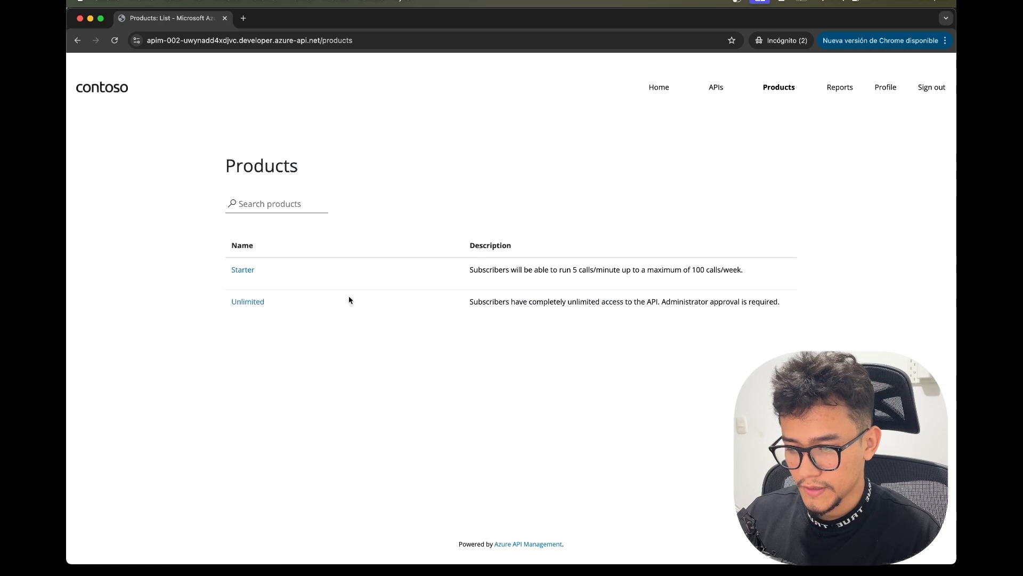
{"action": "left_click", "coordinate": [879, 92]}
{"action": "scroll", "coordinate": [517, 389], "scroll_direction": "down", "scroll_amount": 2}
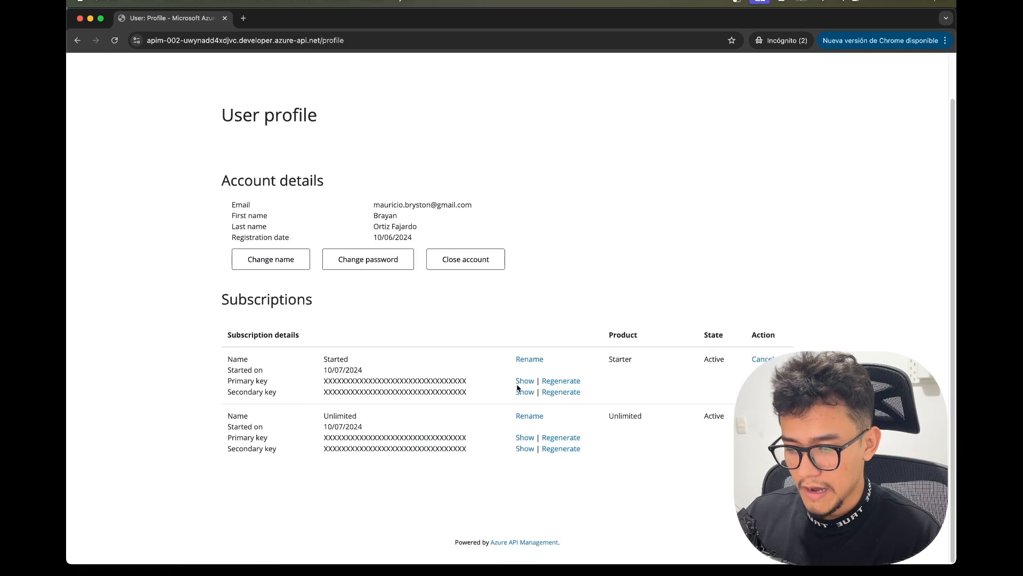
{"action": "left_click", "coordinate": [529, 441]}
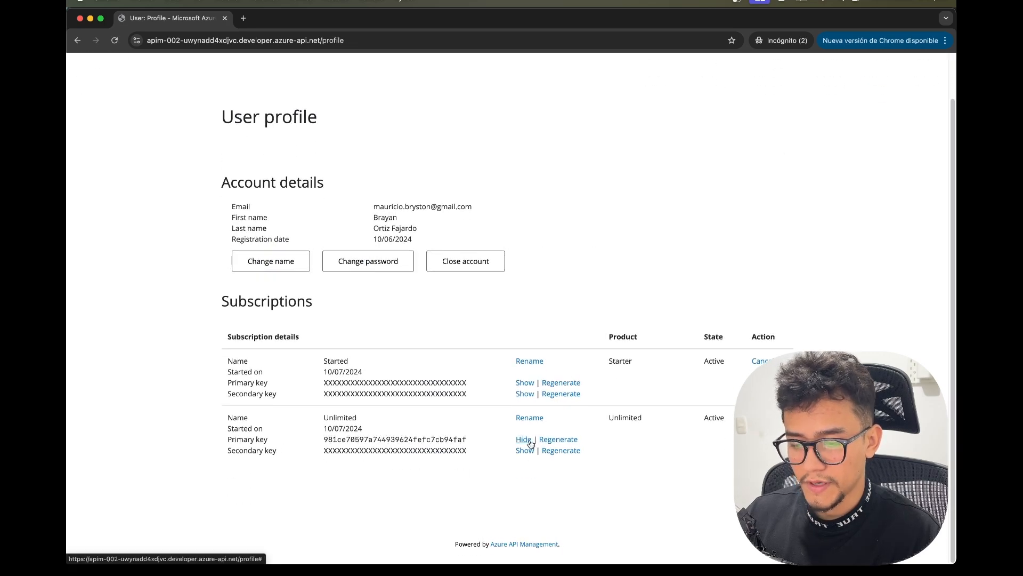
{"action": "left_click", "coordinate": [530, 442]}
{"action": "scroll", "coordinate": [483, 360], "scroll_direction": "up", "scroll_amount": 2}
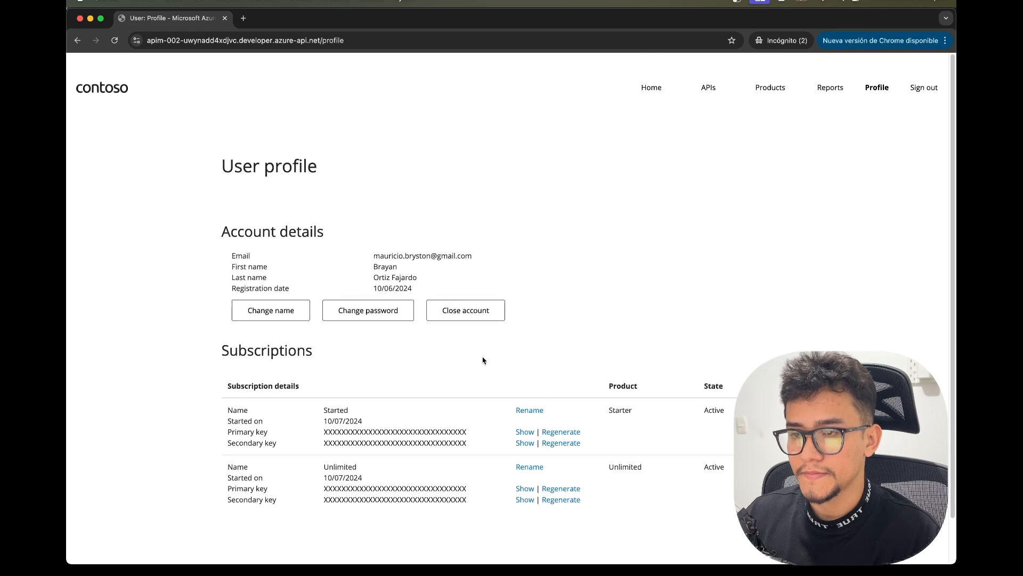
{"action": "key", "text": "super+grave"}
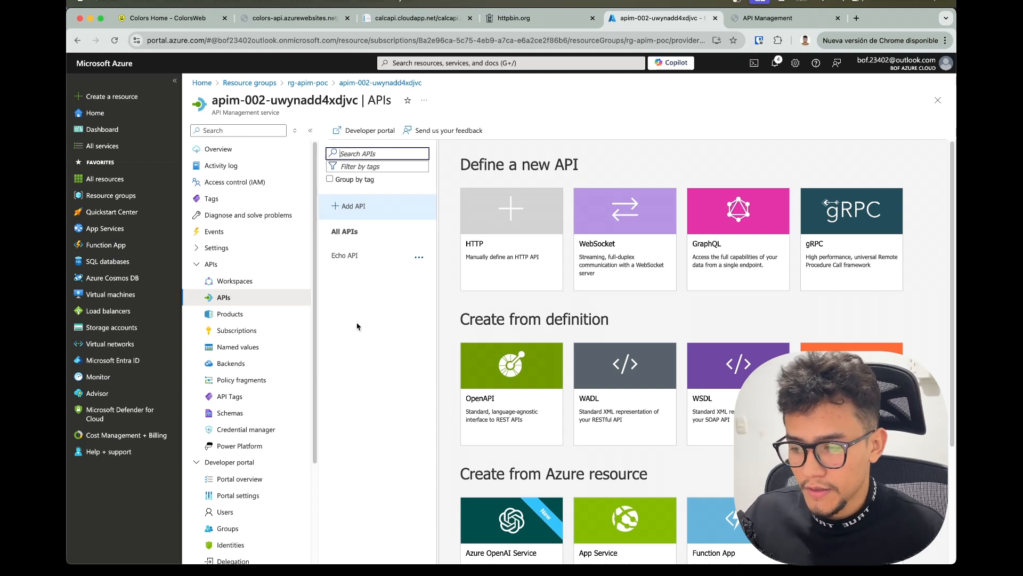
{"action": "scroll", "coordinate": [736, 368], "scroll_direction": "down", "scroll_amount": 1}
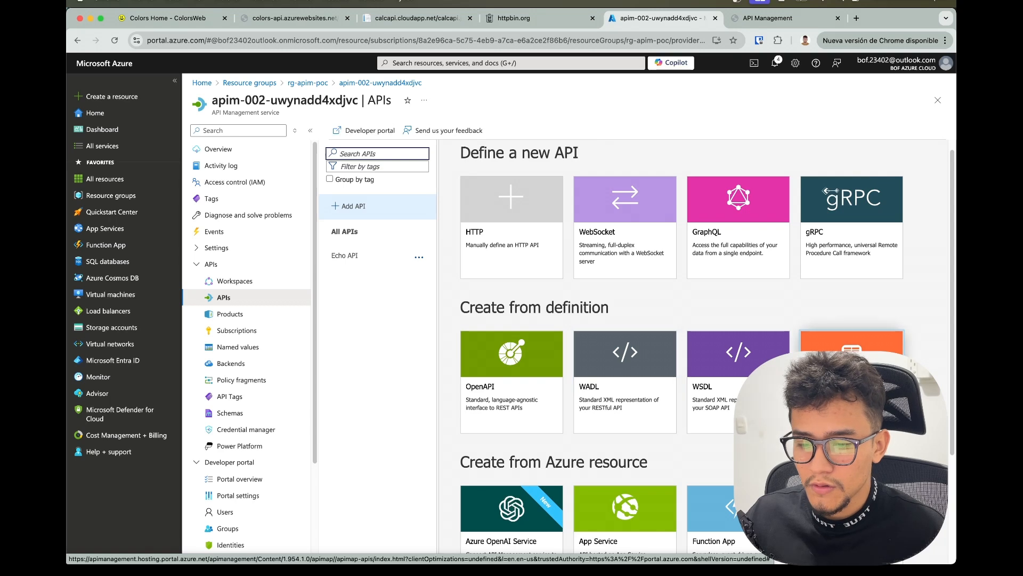
{"action": "scroll", "coordinate": [646, 399], "scroll_direction": "down", "scroll_amount": 3}
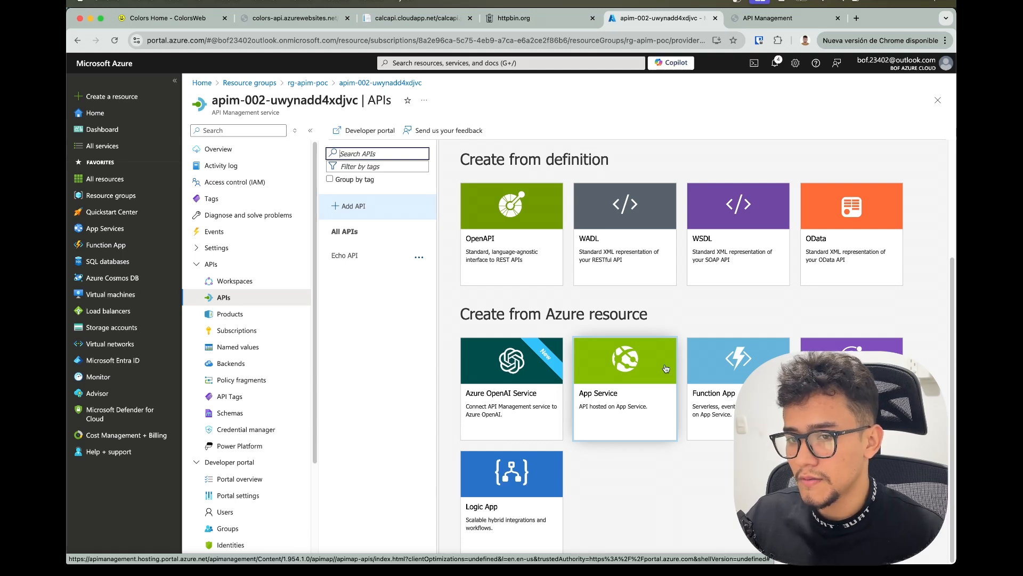
{"action": "scroll", "coordinate": [623, 293], "scroll_direction": "up", "scroll_amount": 3}
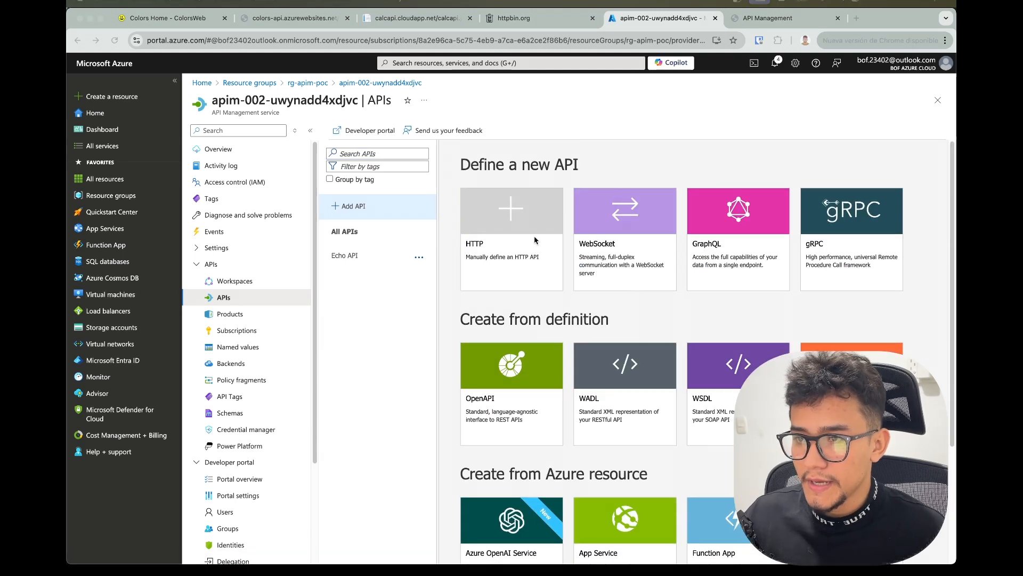
- Start a new HTTP API with the display name 'Http bin'
{"action": "left_click", "coordinate": [527, 216]}
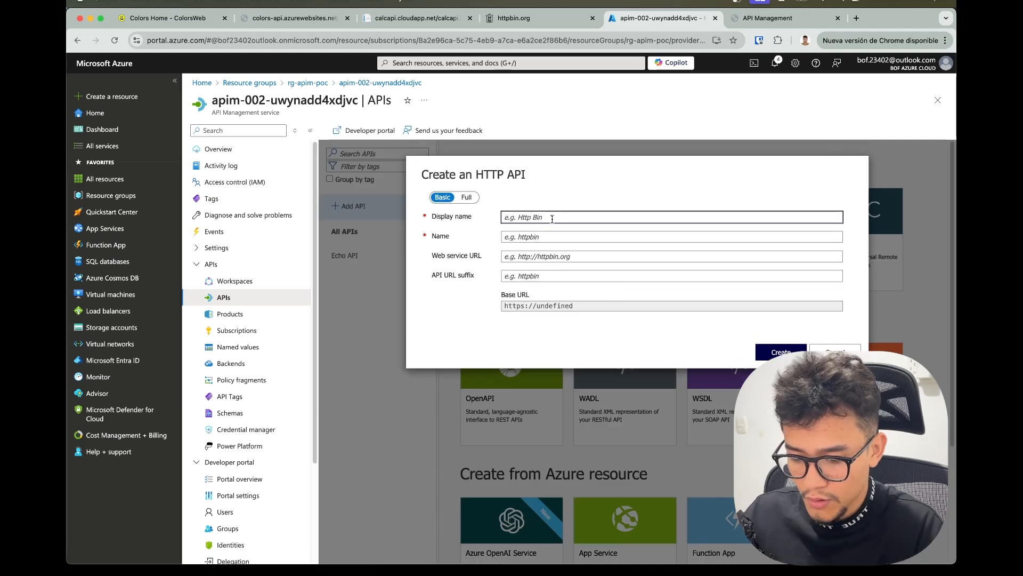
{"action": "type", "text": "Http bin"}
{"action": "key", "text": "Tab"}
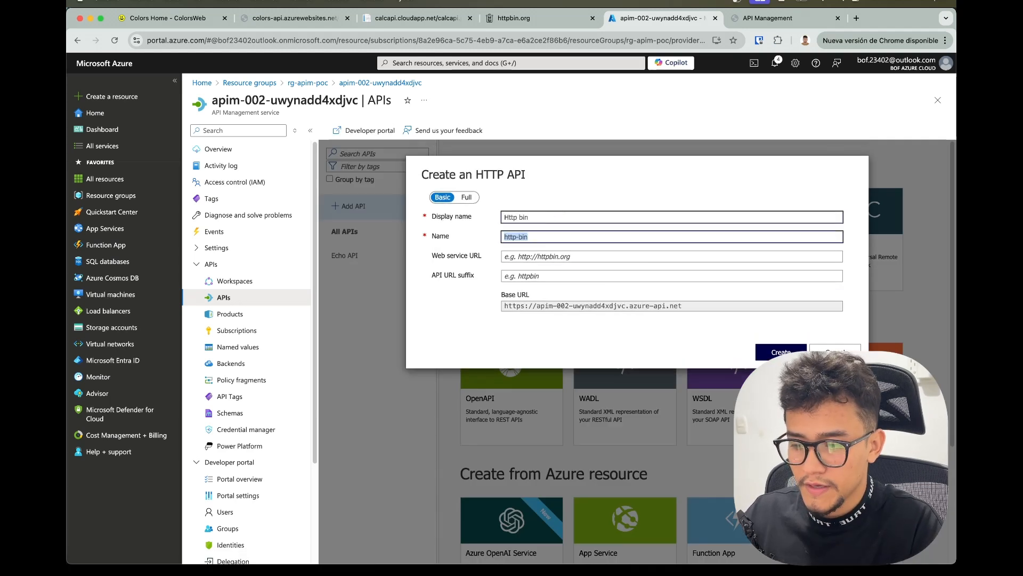
{"action": "key", "text": "Tab"}
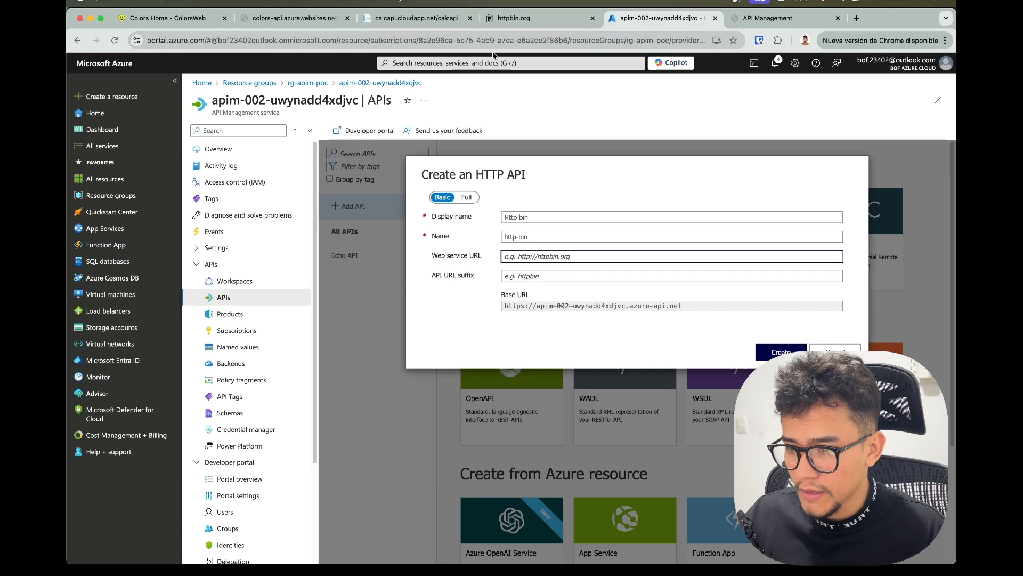
{"action": "left_click", "coordinate": [514, 18]}
{"action": "left_click", "coordinate": [326, 38]}
{"action": "left_click", "coordinate": [211, 42]}
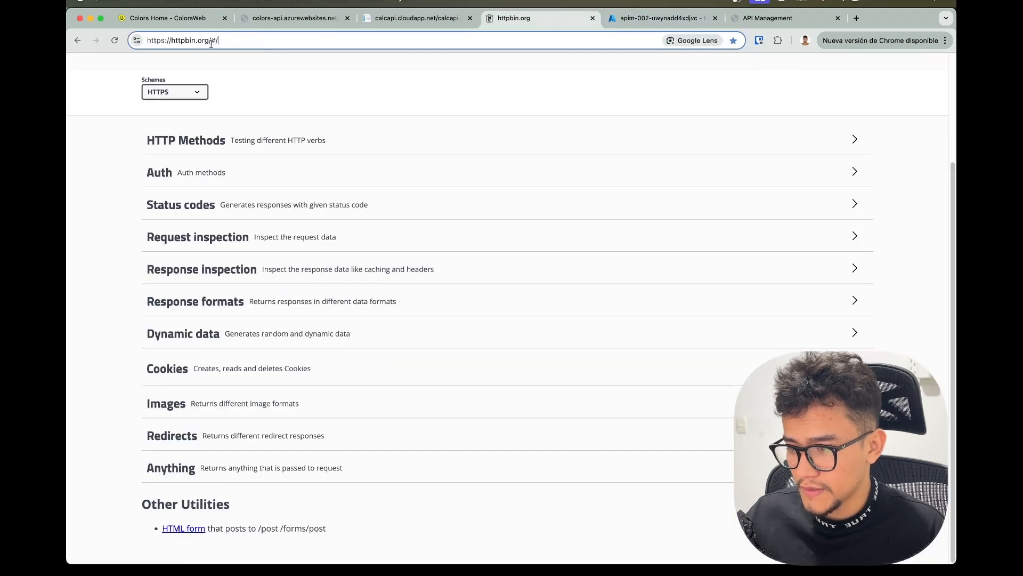
{"action": "left_click_drag", "start_coordinate": [217, 38], "coordinate": [210, 41]}
{"action": "key", "text": "BackSpace"}
{"action": "key", "text": "super+a"}
{"action": "key", "text": "super+c"}
{"action": "left_click", "coordinate": [745, 20]}
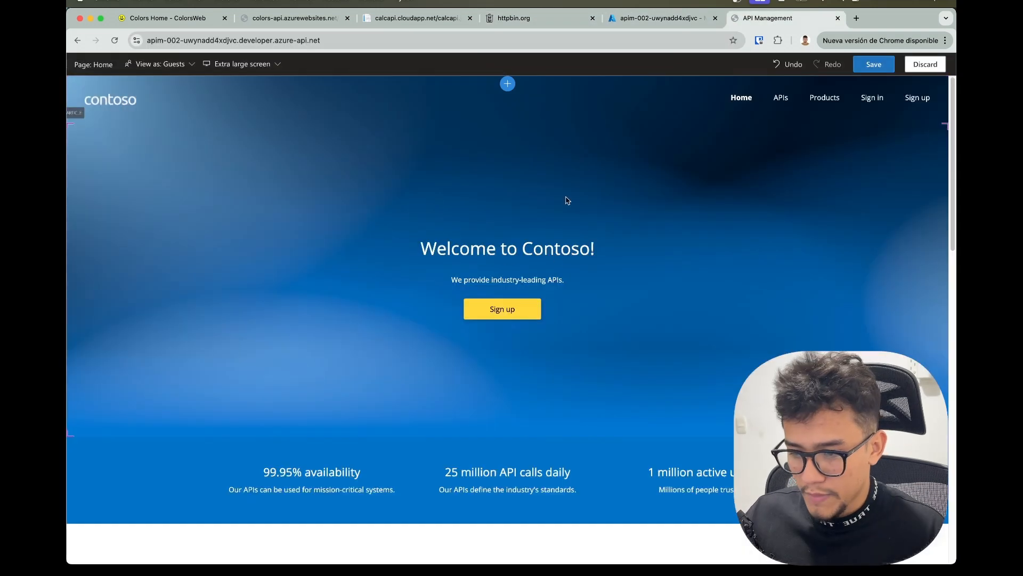
{"action": "left_click", "coordinate": [675, 18]}
{"action": "key", "text": "super+v"}
{"action": "key", "text": "Tab"}
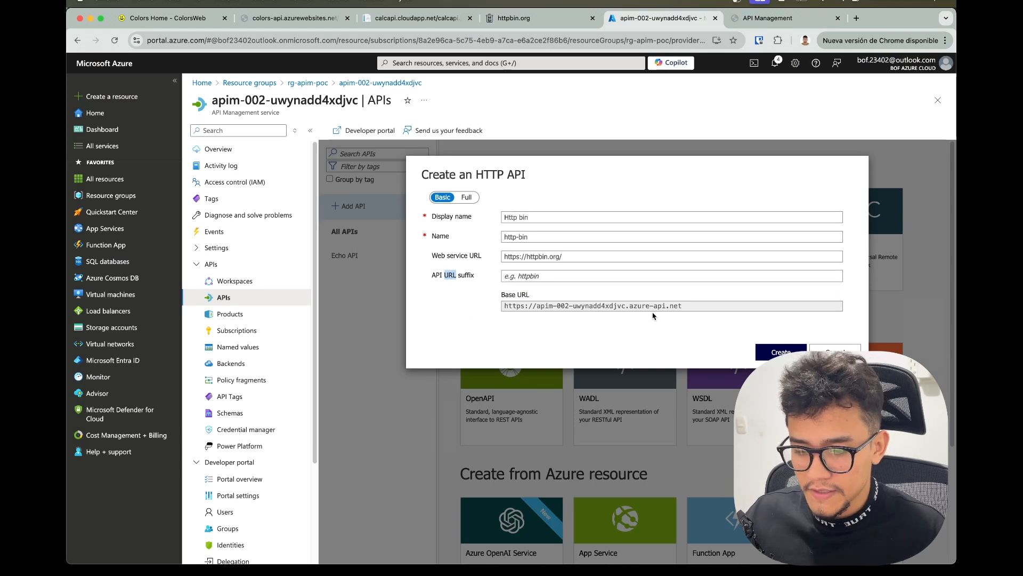
- Set the API URL suffix to 'httpbin'
{"action": "left_click_drag", "start_coordinate": [683, 306], "coordinate": [503, 305]}
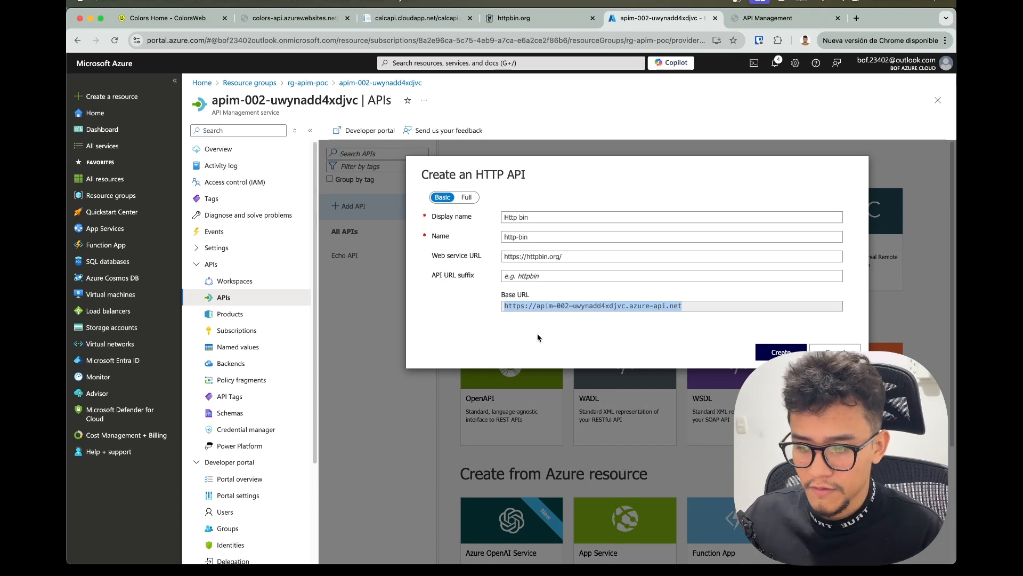
{"action": "left_click", "coordinate": [565, 277]}
{"action": "type", "text": "httbp"}
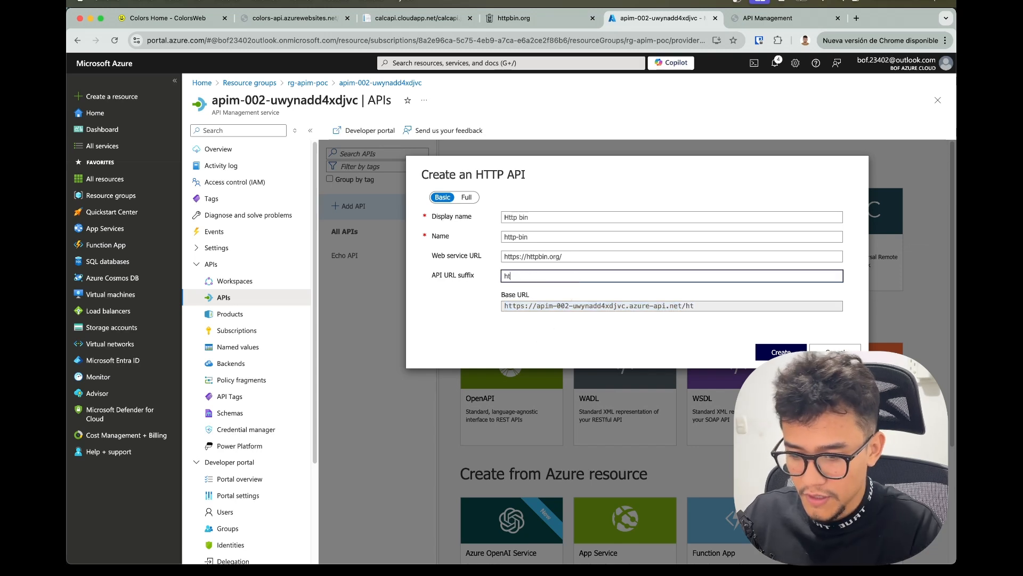
{"action": "key", "text": "BackSpace"}
{"action": "type", "text": "pbin"}
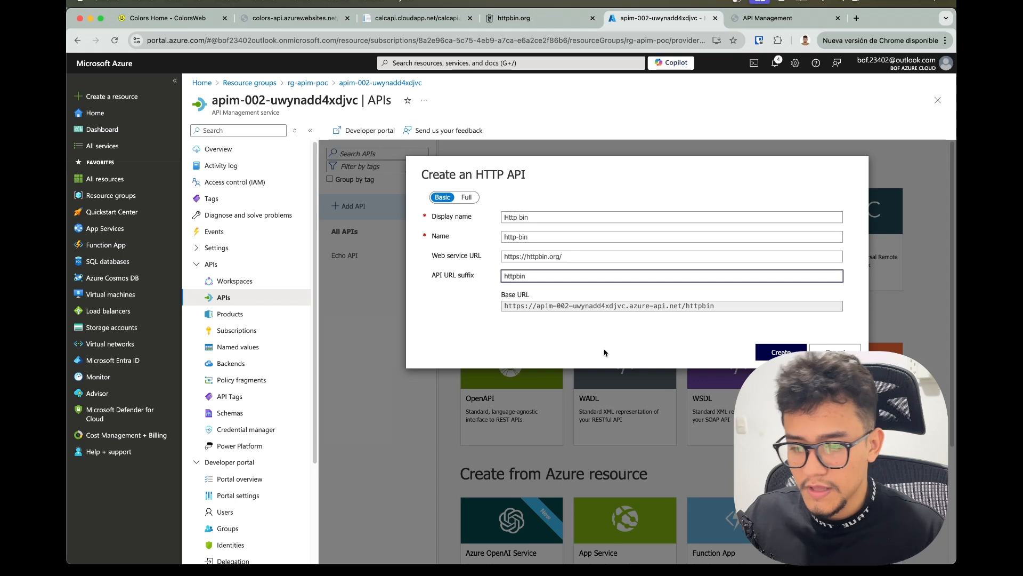
{"action": "double_click", "coordinate": [712, 307]}
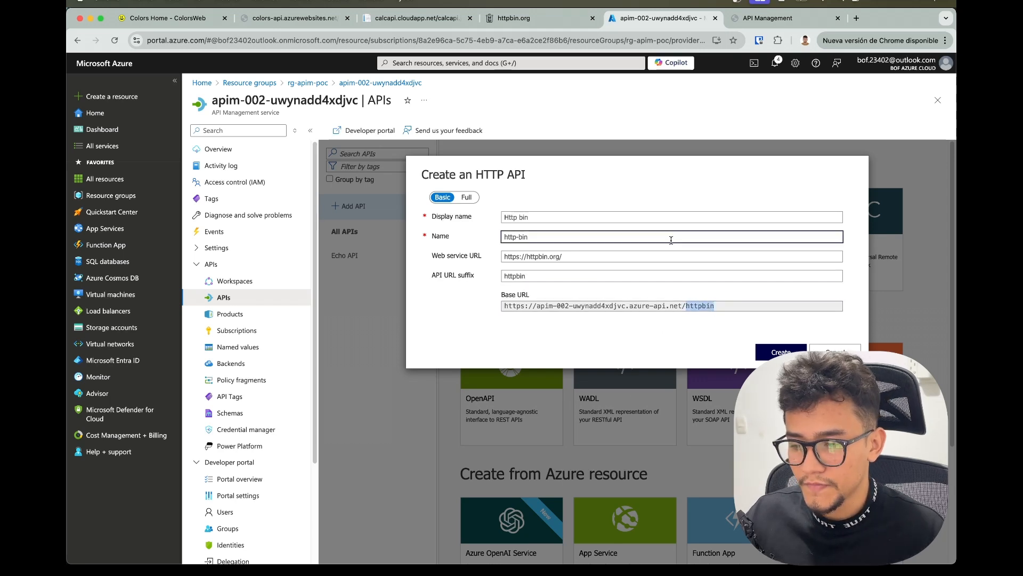
- Switch to Full settings, add the Starter and Unlimited products, and create the API
{"action": "left_click", "coordinate": [466, 198]}
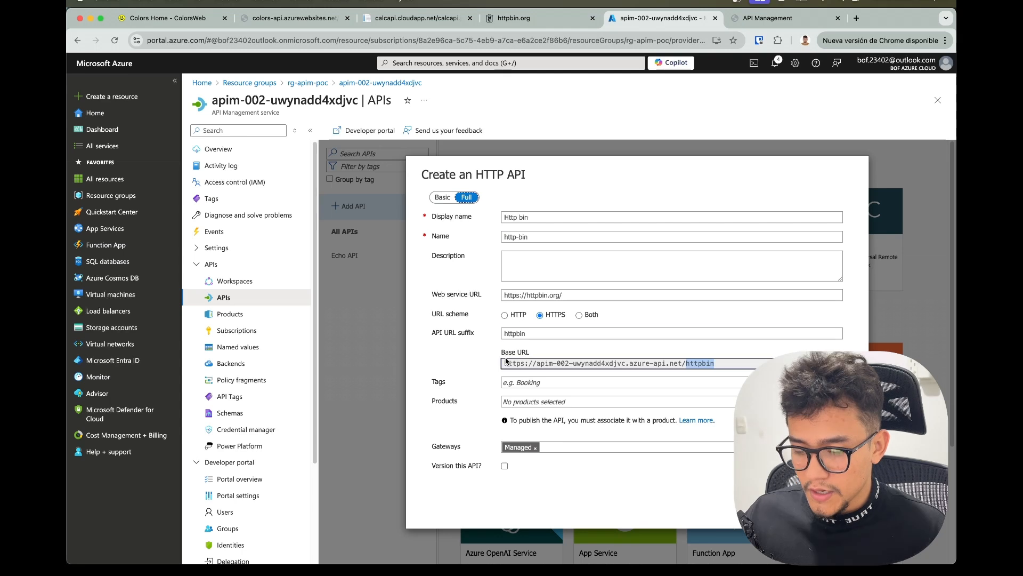
{"action": "left_click", "coordinate": [534, 408]}
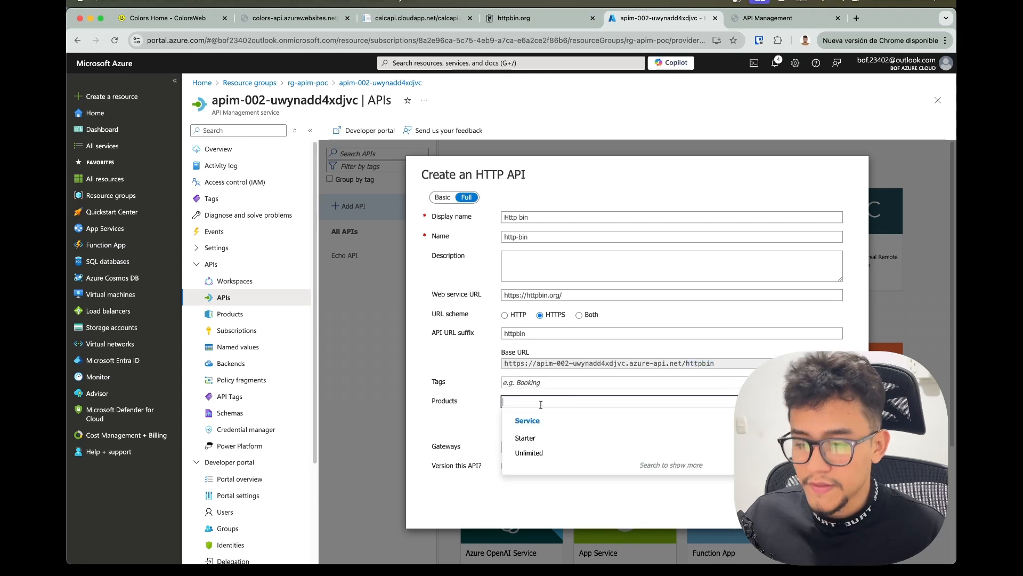
{"action": "left_click", "coordinate": [533, 438]}
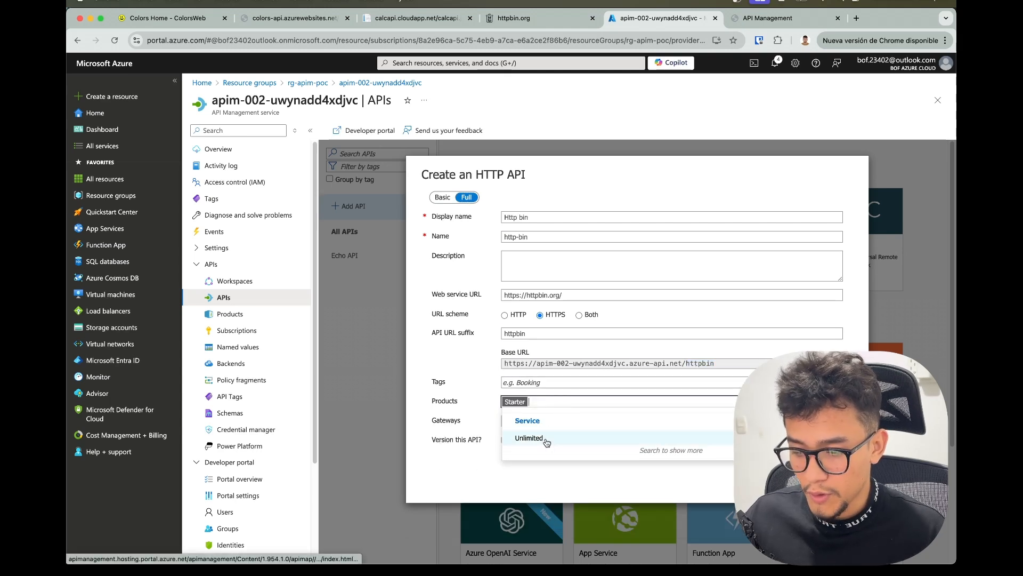
{"action": "left_click", "coordinate": [546, 440]}
{"action": "left_click", "coordinate": [480, 420]}
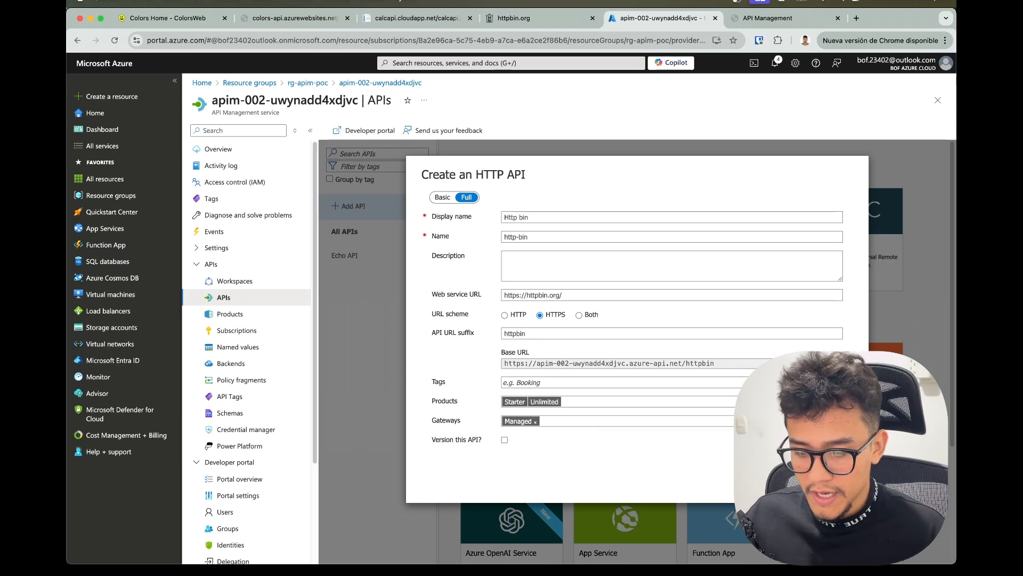
{"action": "left_click", "coordinate": [789, 482]}
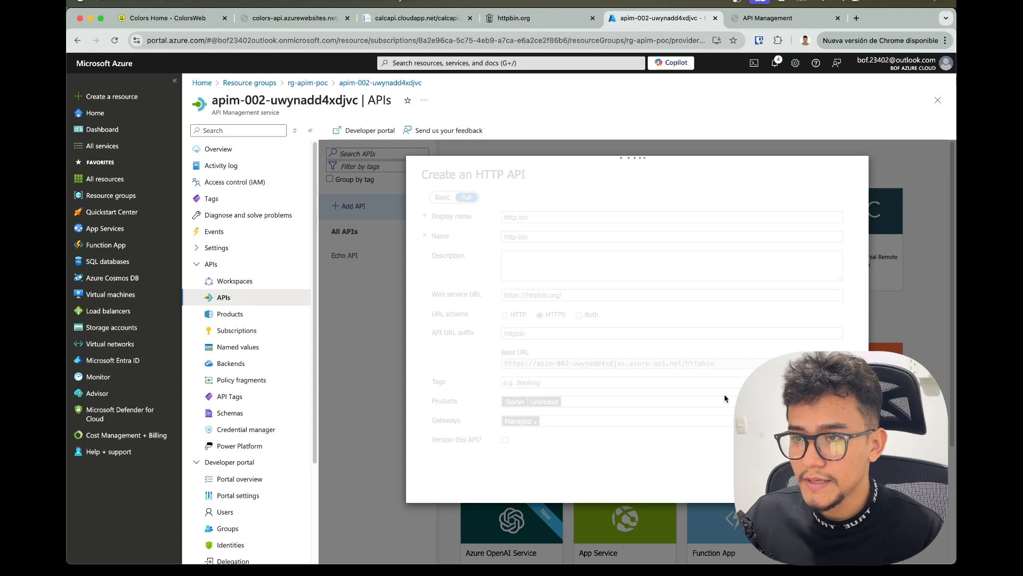
- On httpbin.org, expand Anything and load httpbin.org/anything in the address bar
{"action": "left_click", "coordinate": [519, 18]}
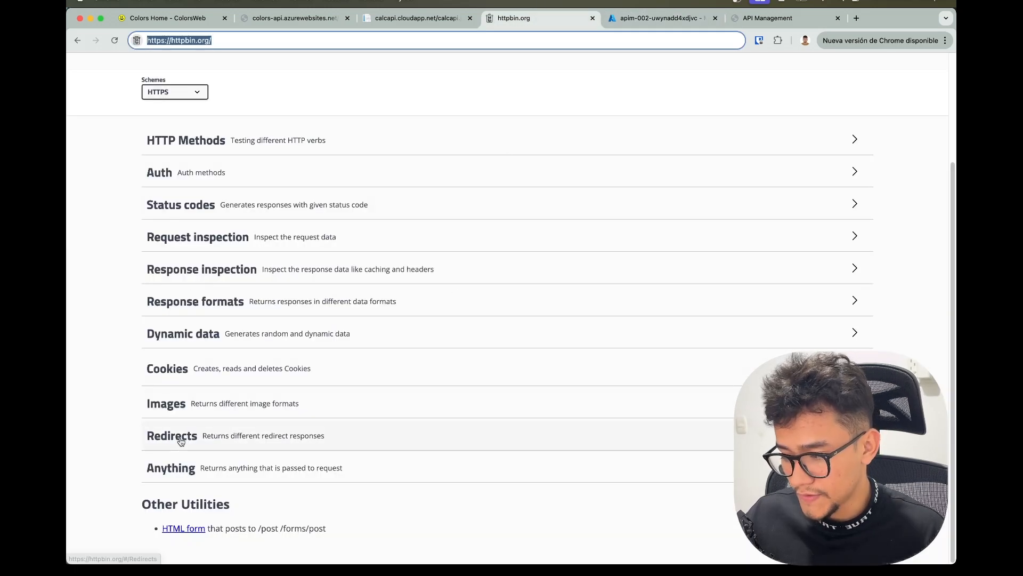
{"action": "left_click", "coordinate": [194, 467]}
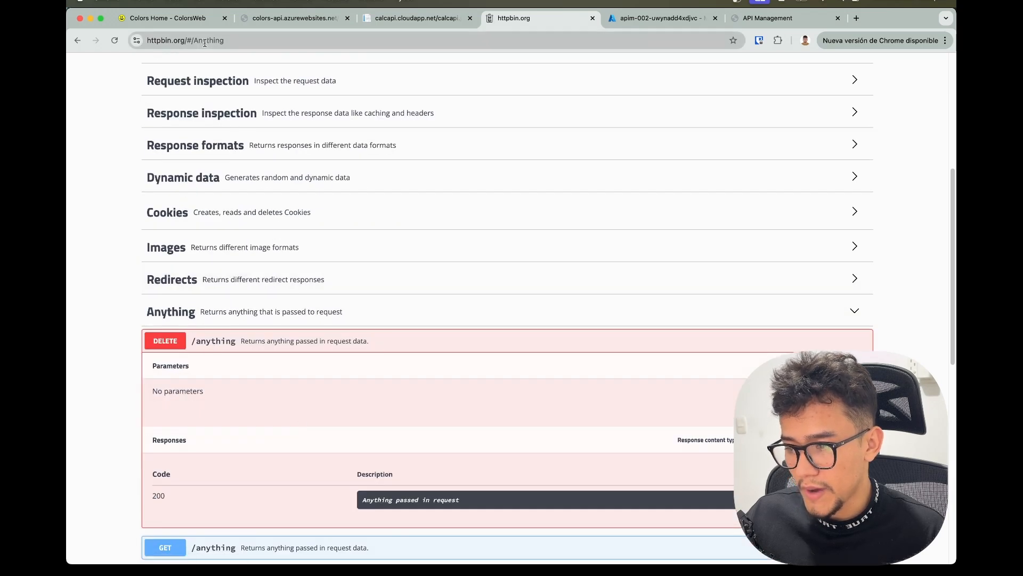
{"action": "left_click_drag", "start_coordinate": [186, 40], "coordinate": [104, 41]}
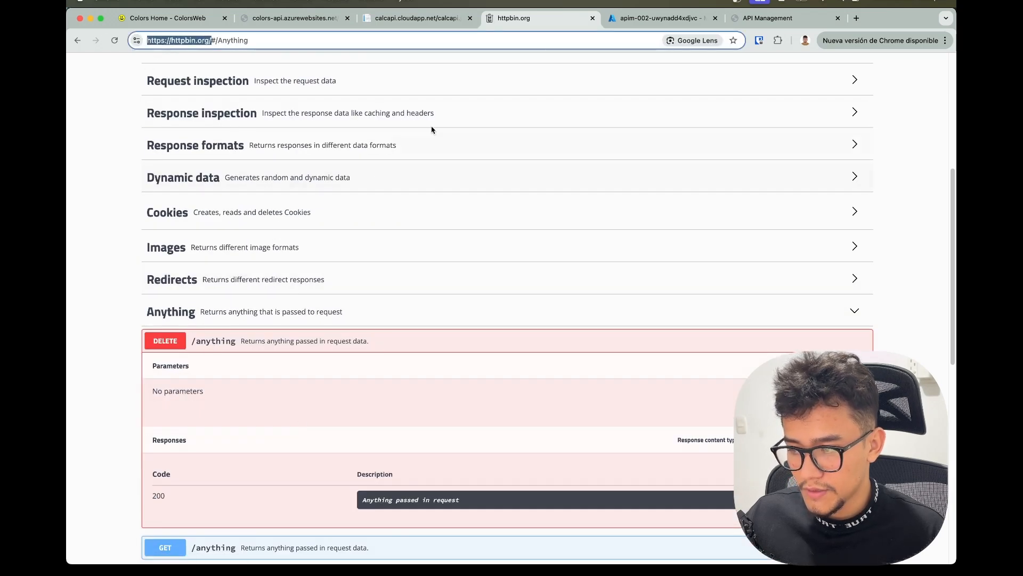
{"action": "left_click", "coordinate": [199, 42]}
{"action": "left_click_drag", "start_coordinate": [213, 40], "coordinate": [251, 40]}
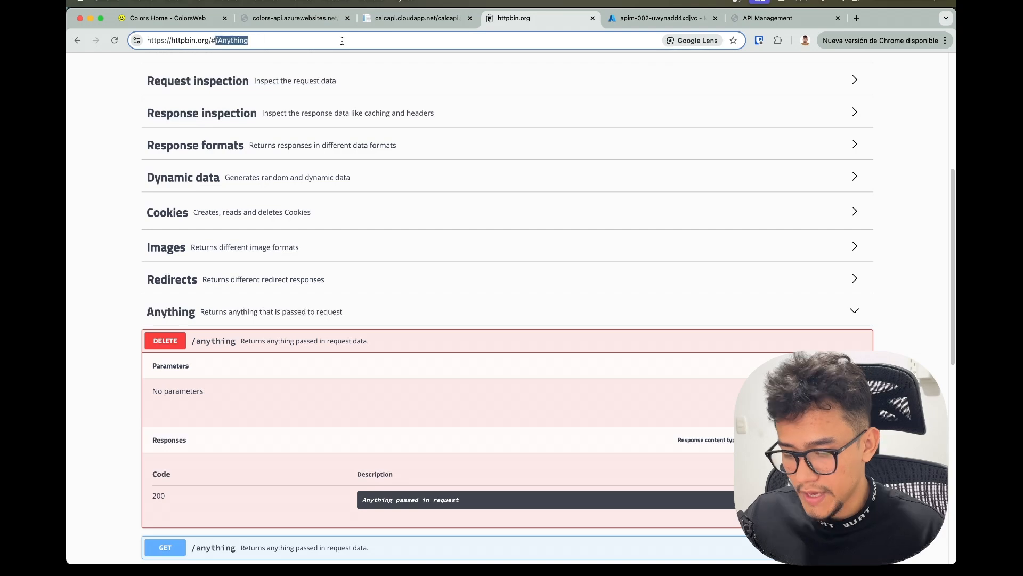
{"action": "key", "text": "BackSpace"}
{"action": "type", "text": "any"}
{"action": "key", "text": "Return"}
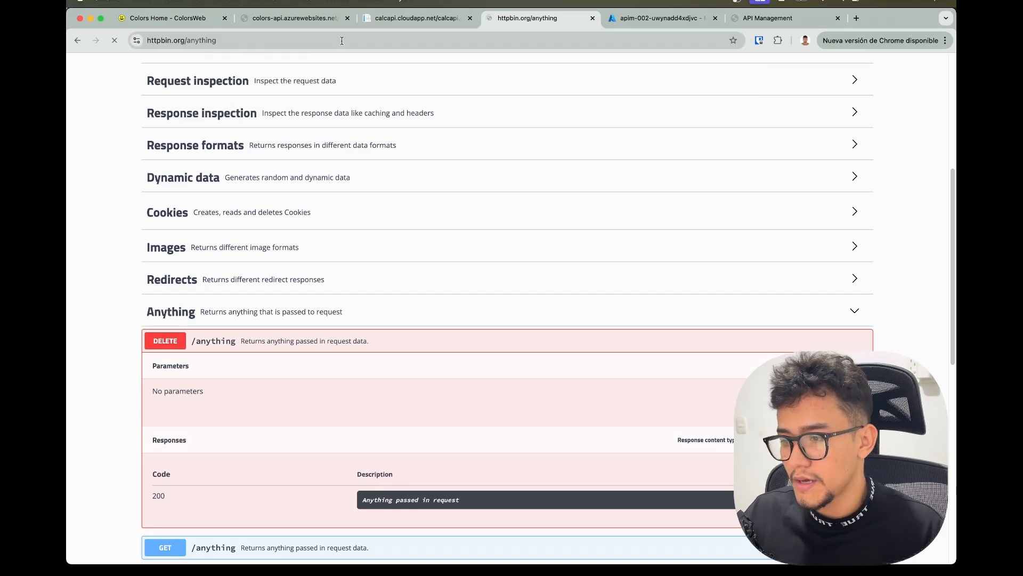
- Inspect the returned request-echo JSON, go back, and return to the Azure portal tab
{"action": "key", "text": "super+a"}
{"action": "left_click", "coordinate": [296, 191]}
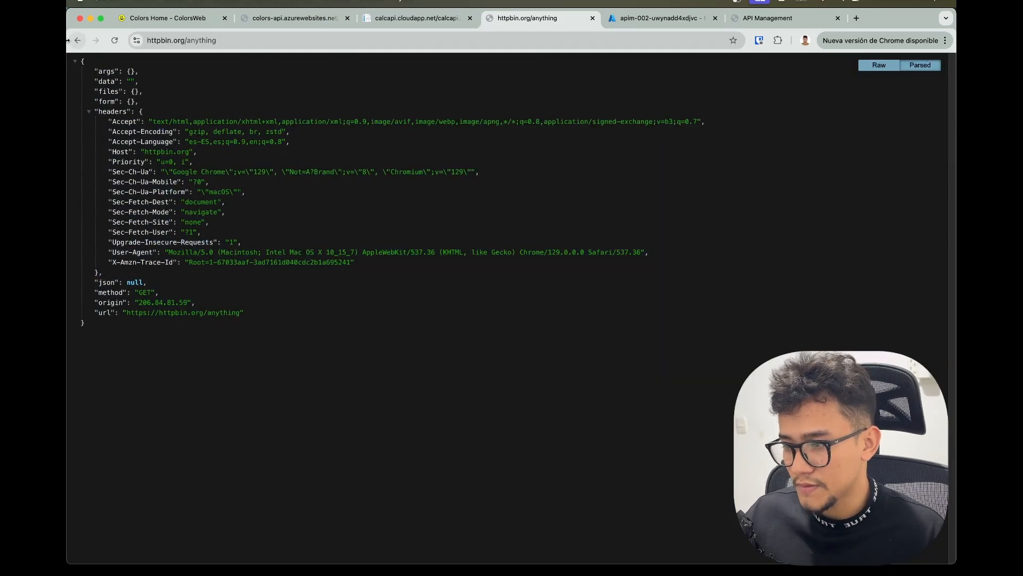
{"action": "left_click", "coordinate": [78, 40]}
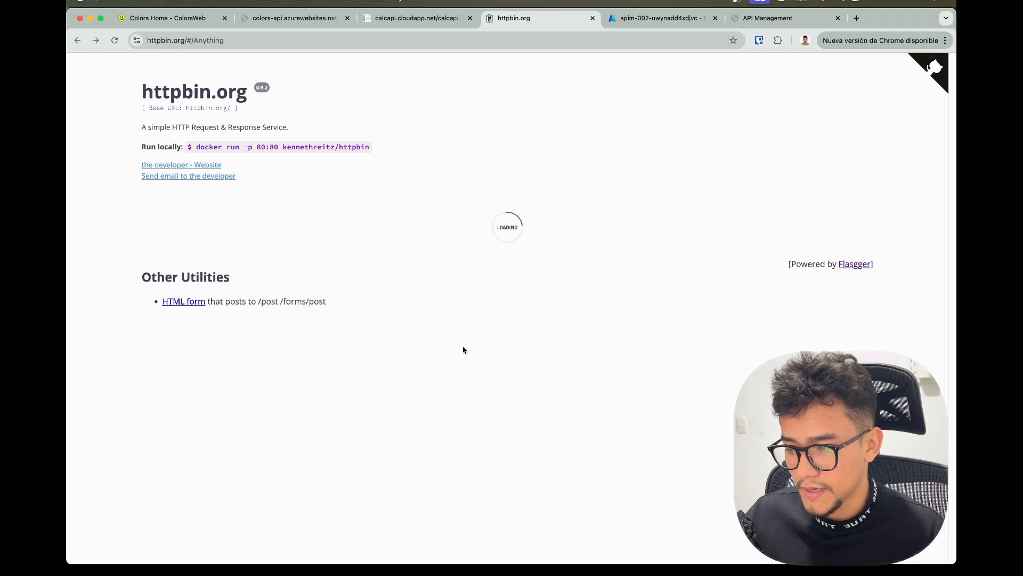
{"action": "left_click", "coordinate": [660, 18]}
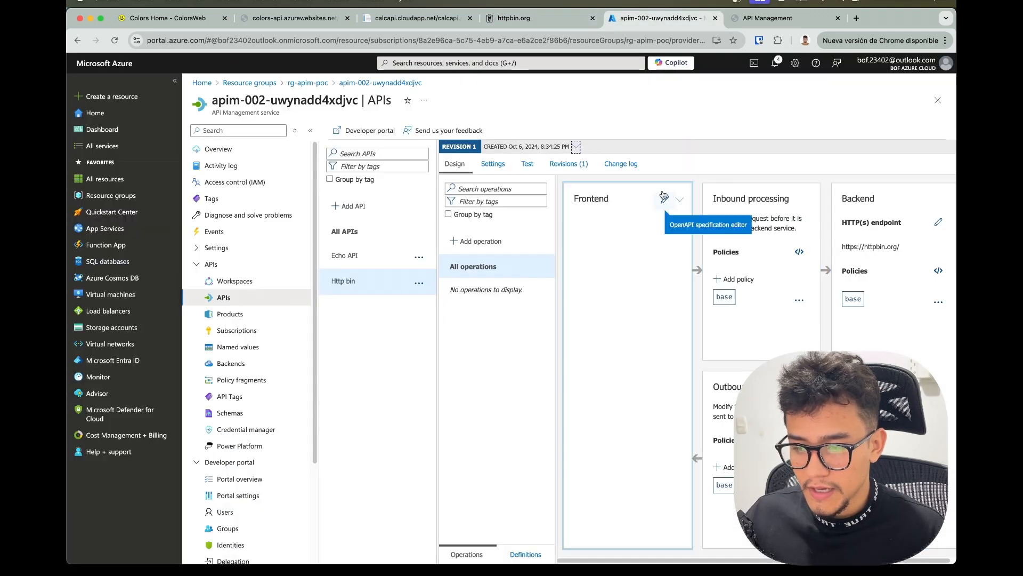
- Open the Http bin Test view, then bring up the terminal and clear it
{"action": "left_click", "coordinate": [528, 165]}
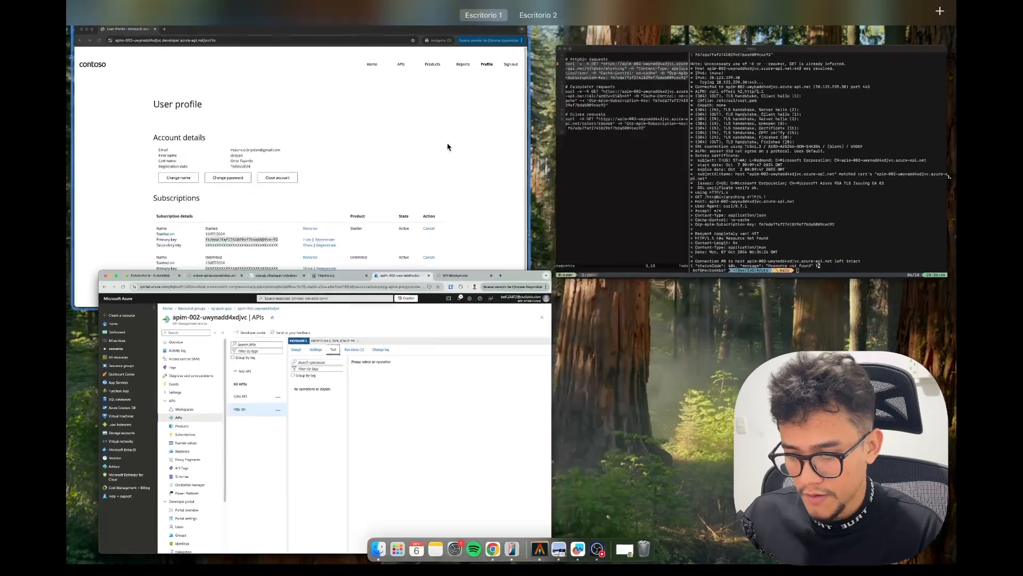
{"action": "left_click", "coordinate": [449, 147]}
{"action": "key", "text": "ctrl+Up"}
{"action": "left_click", "coordinate": [745, 110]}
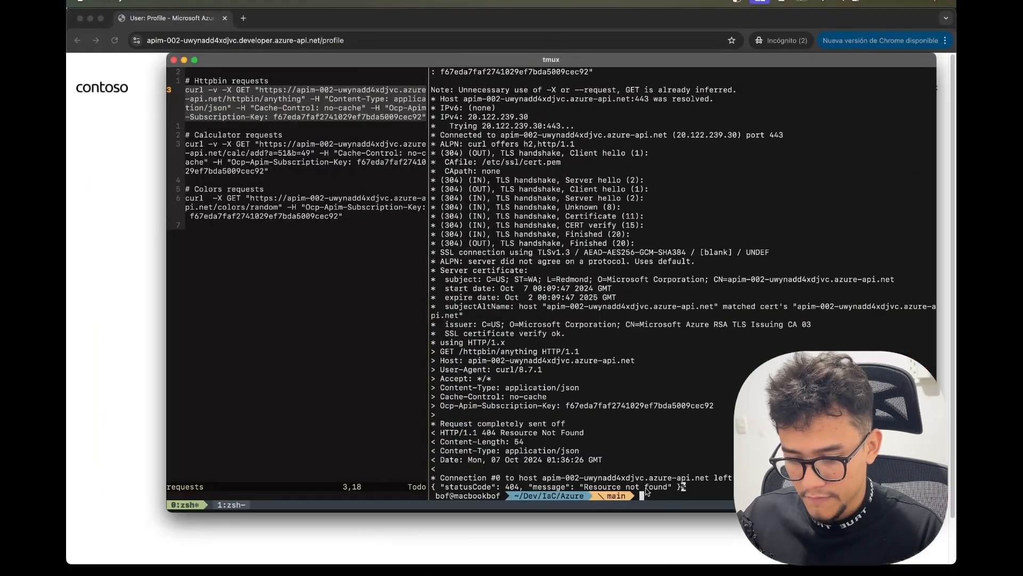
{"action": "type", "text": "l"}
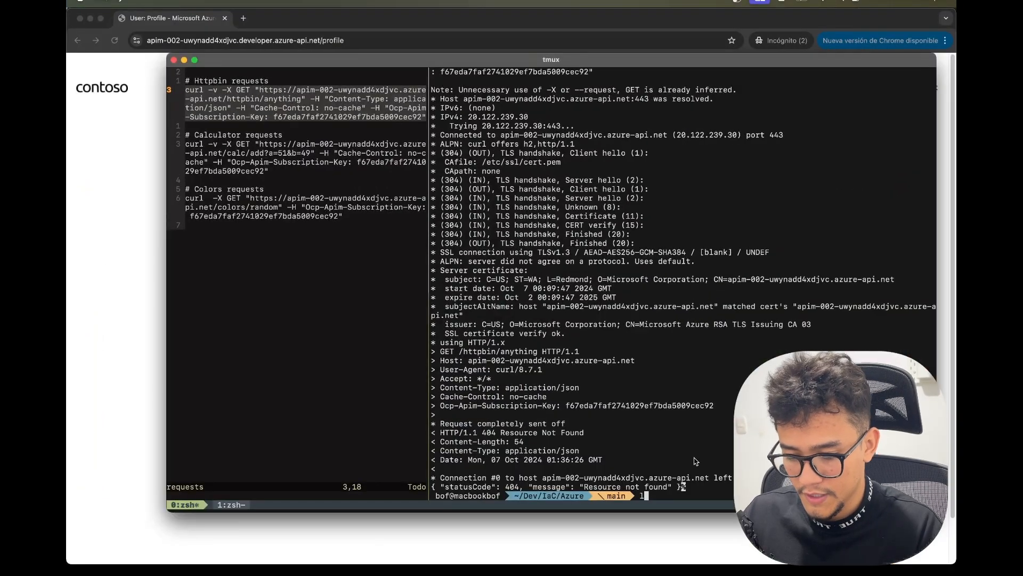
{"action": "key", "text": "BackSpace"}
{"action": "key", "text": "ctrl+l"}
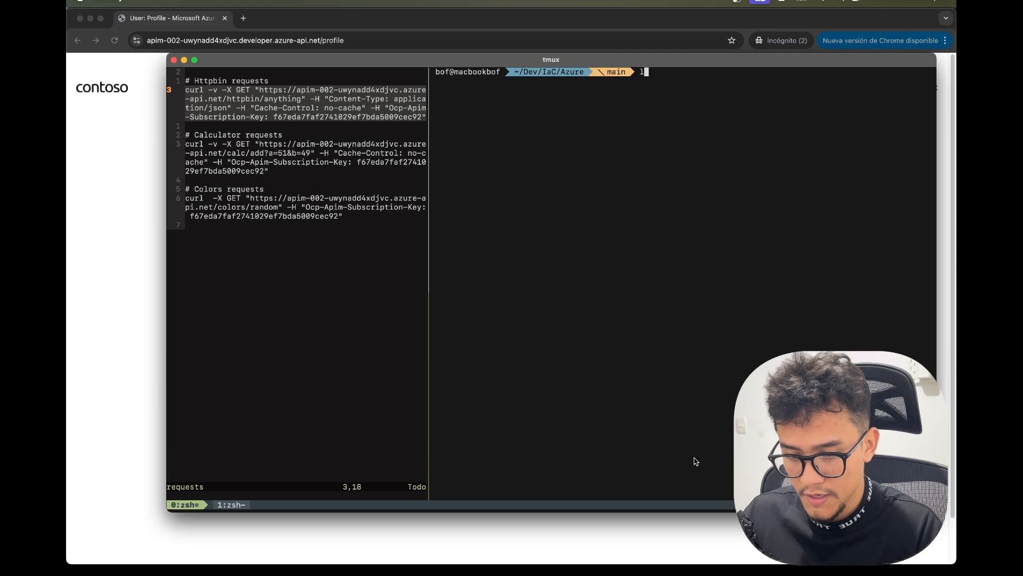
- Rerun the Httpbin curl request against the gateway and inspect its 404 Resource not found error
{"action": "key", "text": "Return"}
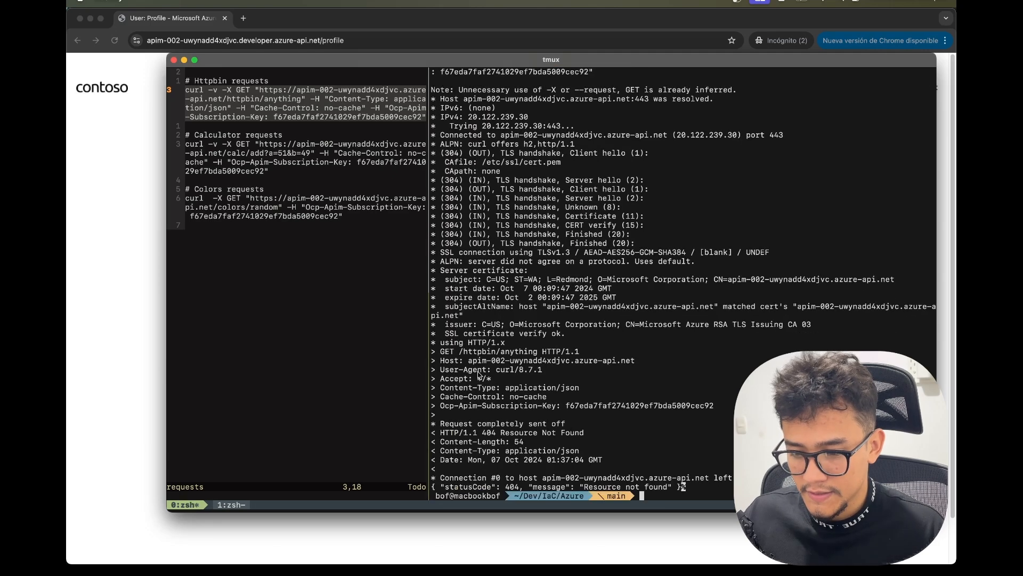
{"action": "double_click", "coordinate": [621, 487]}
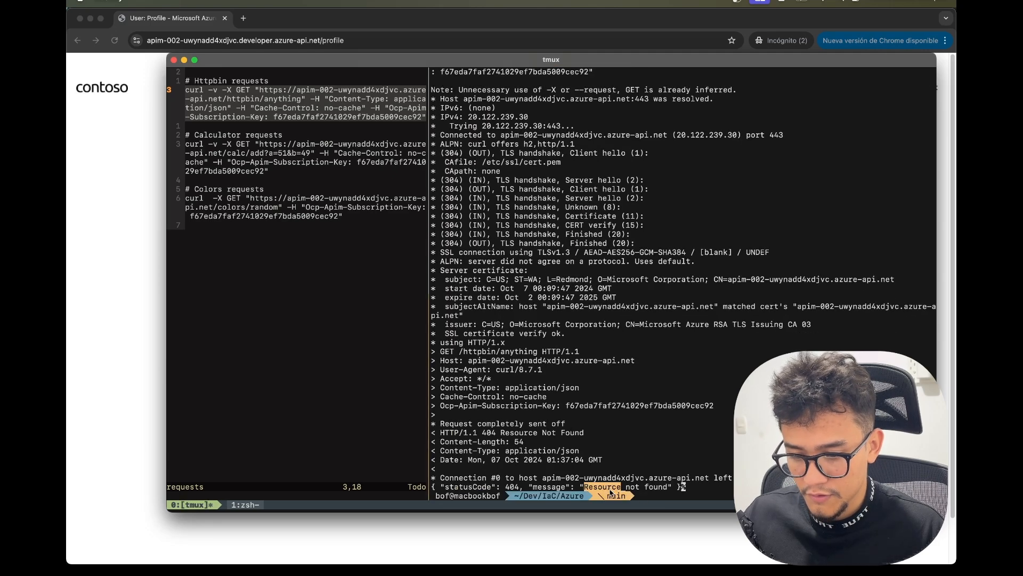
{"action": "triple_click", "coordinate": [649, 487]}
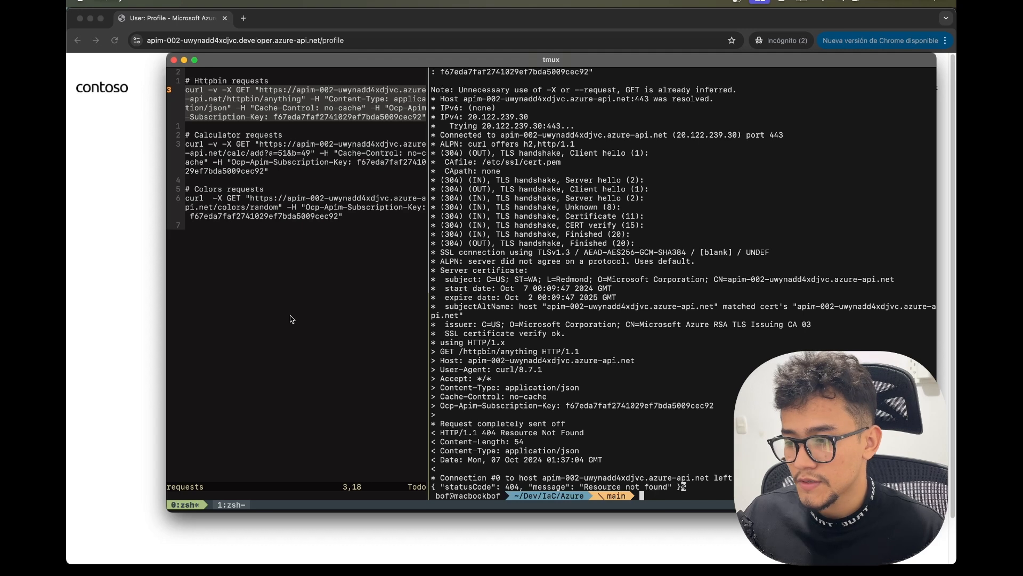
{"action": "left_click", "coordinate": [103, 242]}
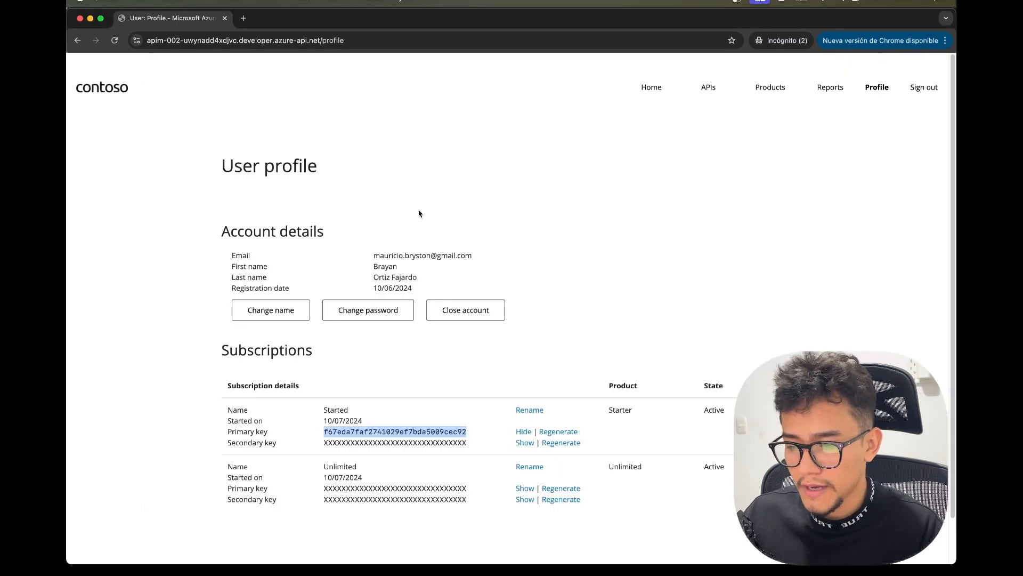
{"action": "key", "text": "ctrl+Up"}
- Add and save a GET operation 'Anything' at /anything on Http bin, with a description
{"action": "left_click", "coordinate": [496, 236]}
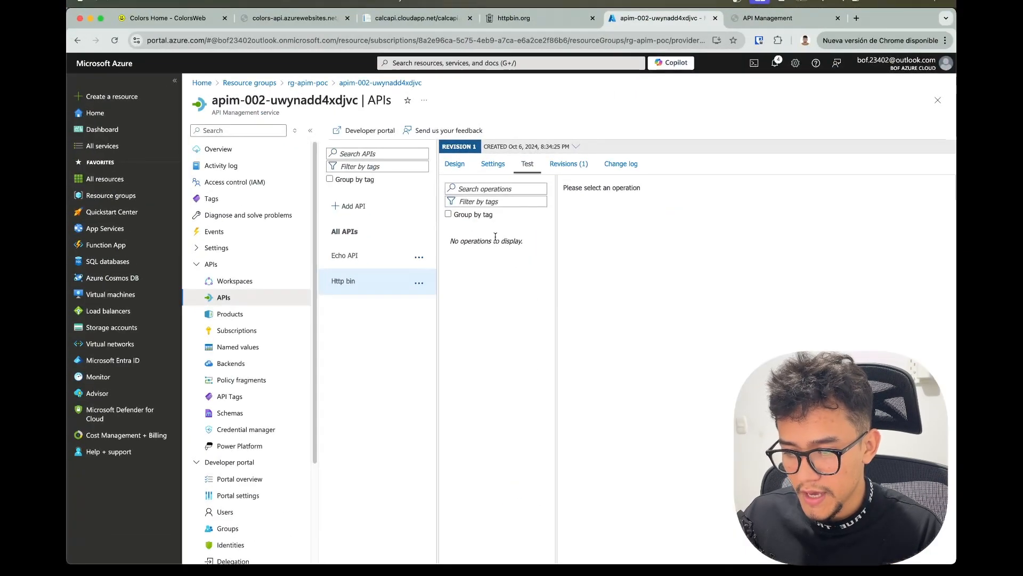
{"action": "left_click_drag", "start_coordinate": [510, 241], "coordinate": [450, 242]}
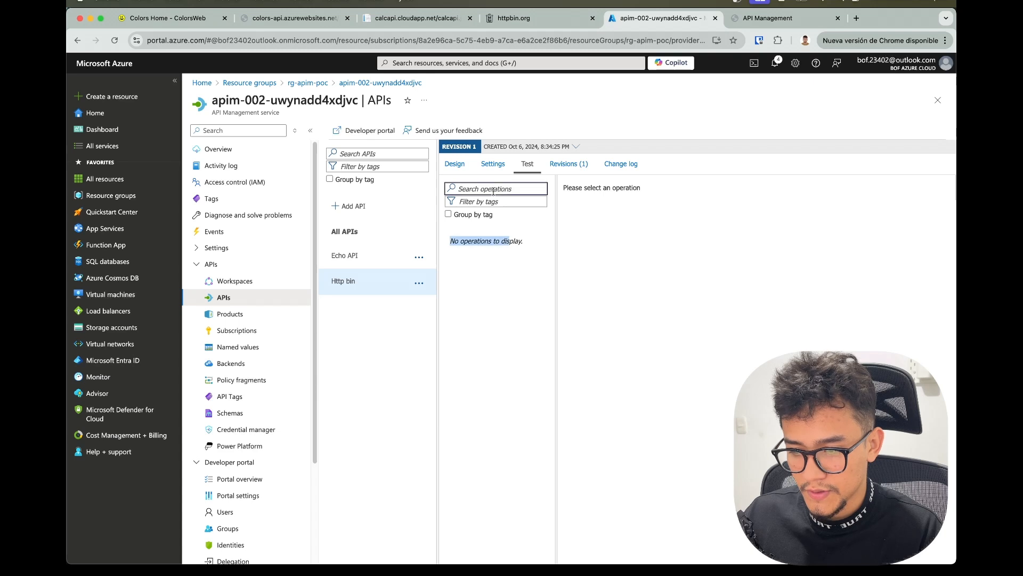
{"action": "left_click", "coordinate": [454, 163]}
{"action": "left_click", "coordinate": [475, 241]}
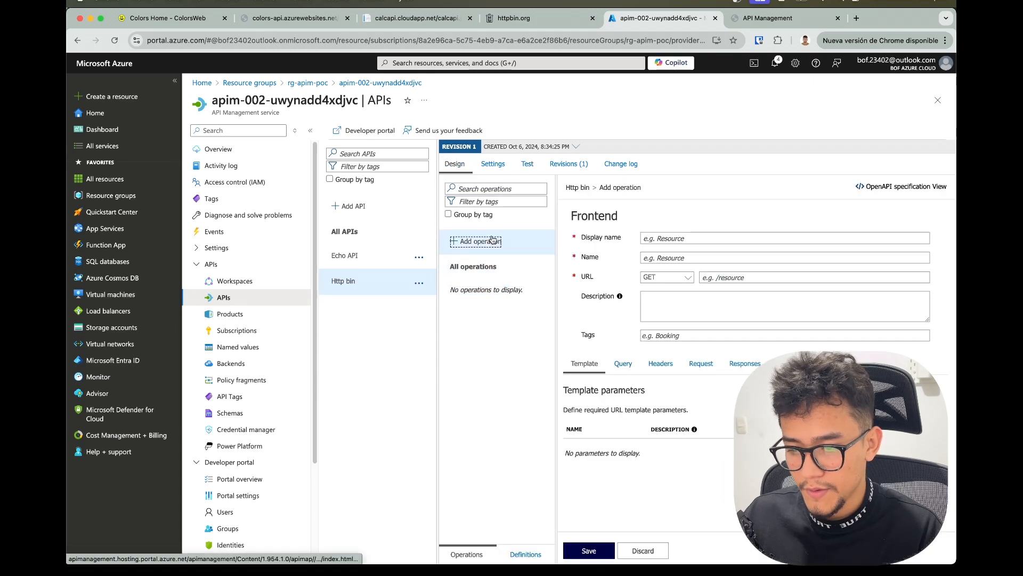
{"action": "left_click", "coordinate": [706, 239]}
{"action": "type", "text": "Anything"}
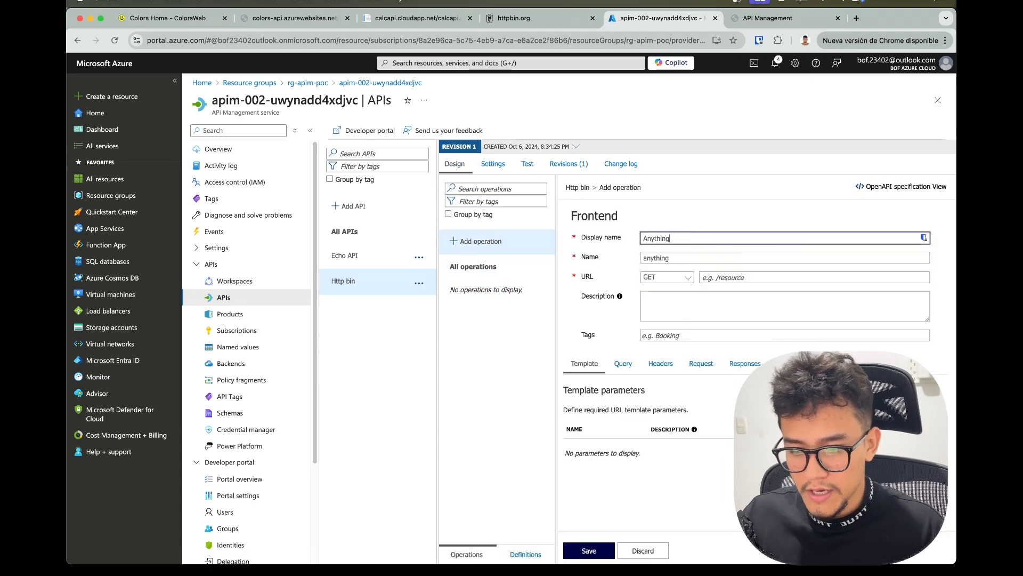
{"action": "left_click", "coordinate": [738, 278]}
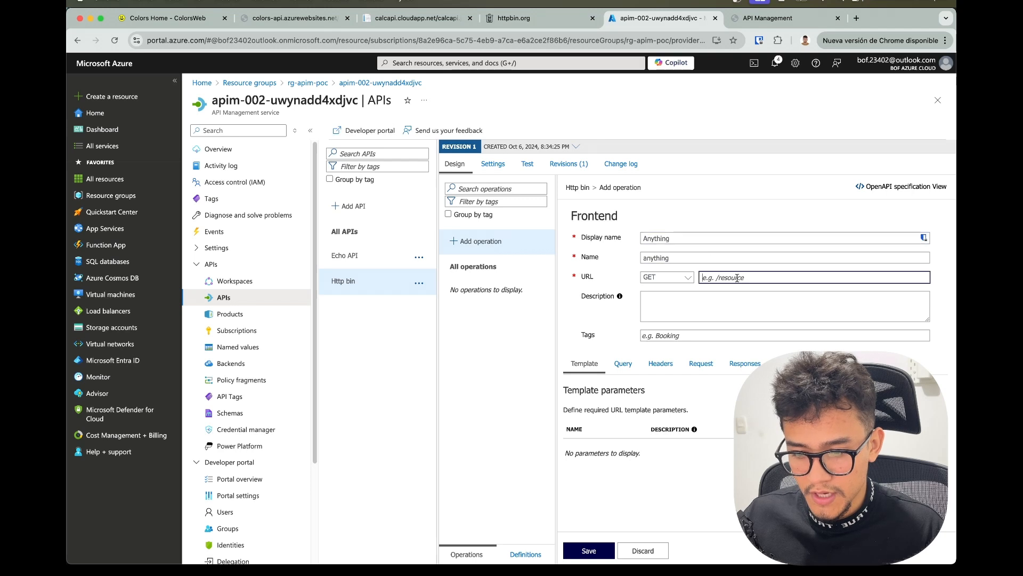
{"action": "type", "text": "/an"}
{"action": "type", "text": "ything"}
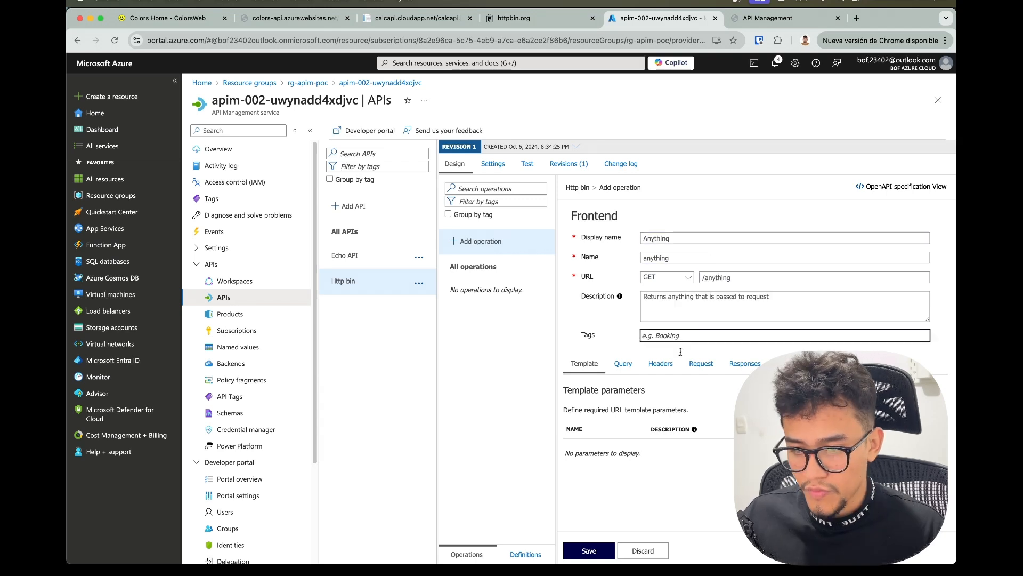
{"action": "left_click", "coordinate": [680, 353]}
{"action": "left_click", "coordinate": [590, 552]}
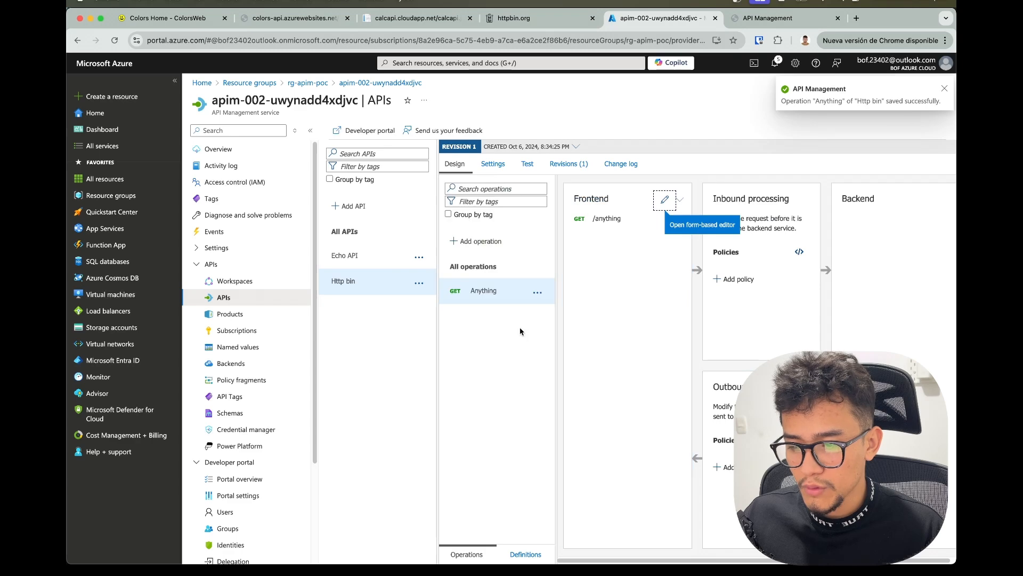
- Rerun the httpbin curl through the gateway and check the 200 OK JSON echo
{"action": "key", "text": "ctrl+Up"}
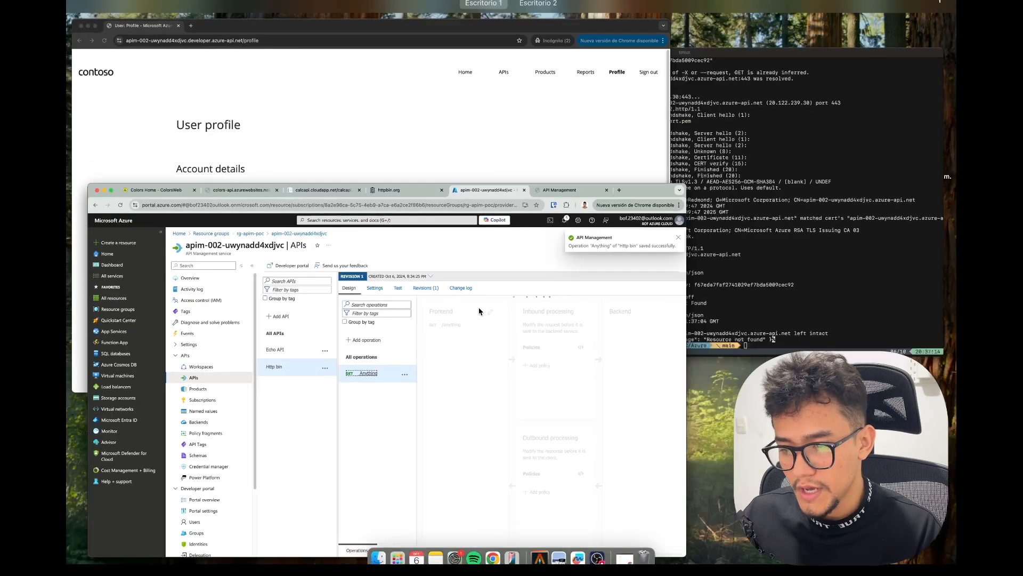
{"action": "left_click", "coordinate": [807, 224]}
{"action": "key", "text": "Up"}
{"action": "key", "text": "Return"}
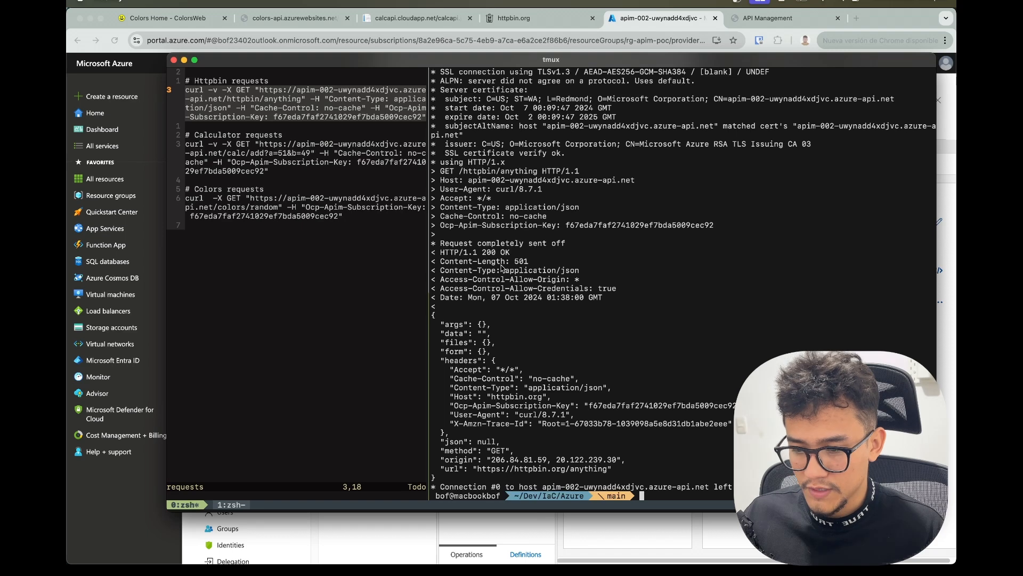
{"action": "triple_click", "coordinate": [487, 253]}
{"action": "left_click_drag", "start_coordinate": [426, 314], "coordinate": [528, 486]}
- Bring the developer portal window to the front
{"action": "left_click", "coordinate": [390, 525]}
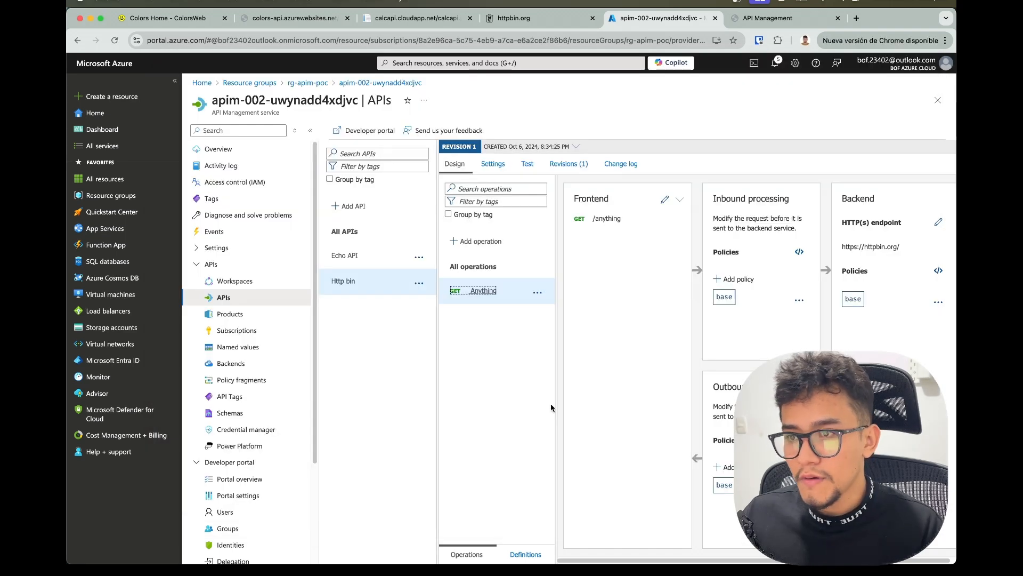
{"action": "key", "text": "ctrl+Up"}
{"action": "left_click", "coordinate": [336, 217]}
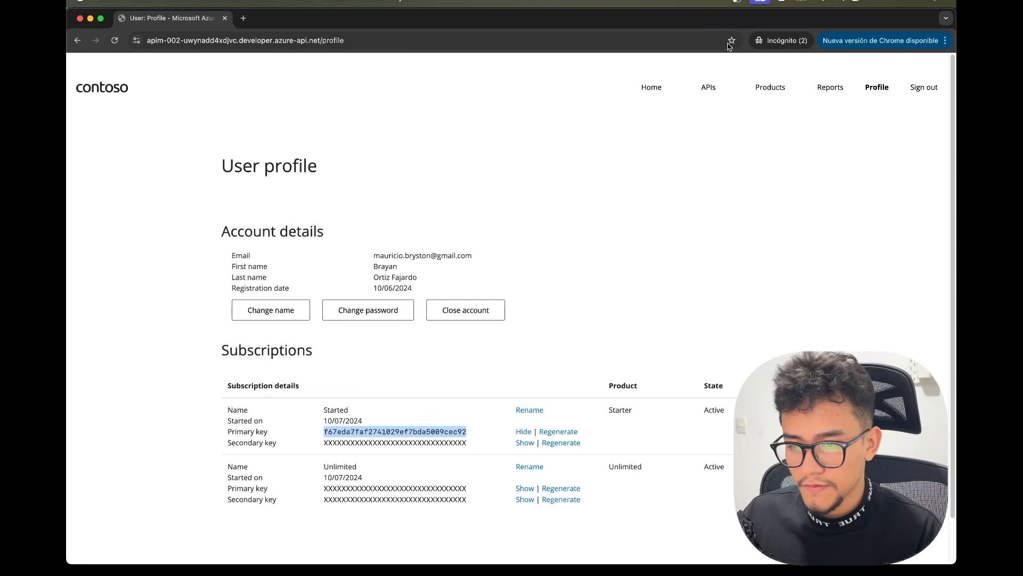
- Test Http bin's Anything operation in the developer portal and confirm 200 OK with JSON
{"action": "left_click", "coordinate": [710, 88]}
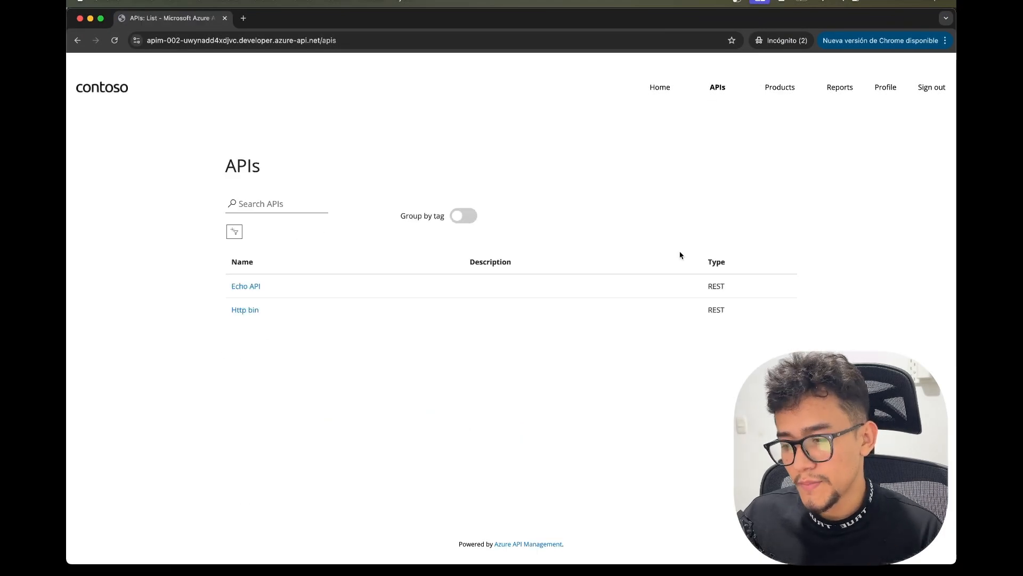
{"action": "left_click", "coordinate": [251, 311]}
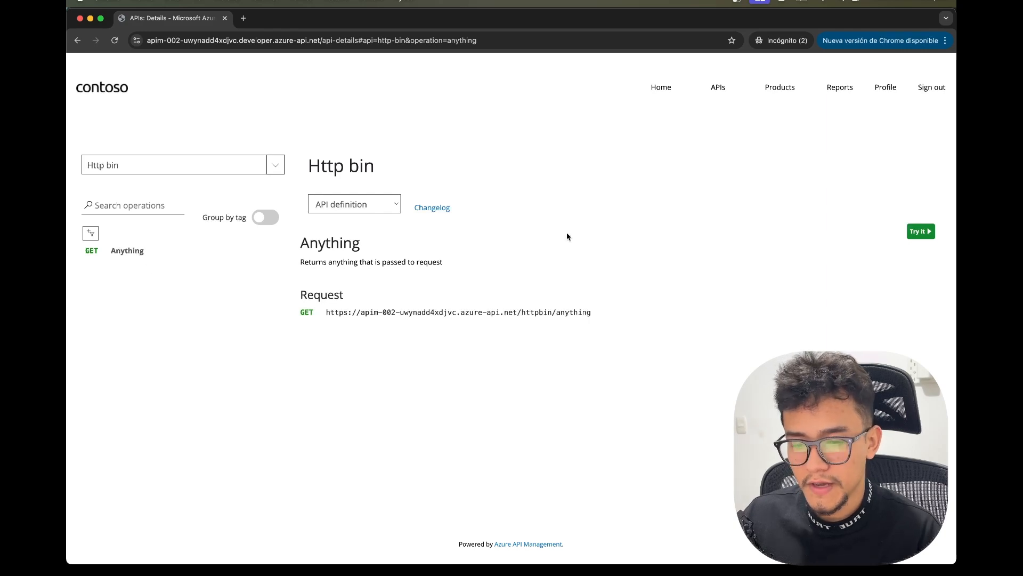
{"action": "left_click", "coordinate": [912, 229]}
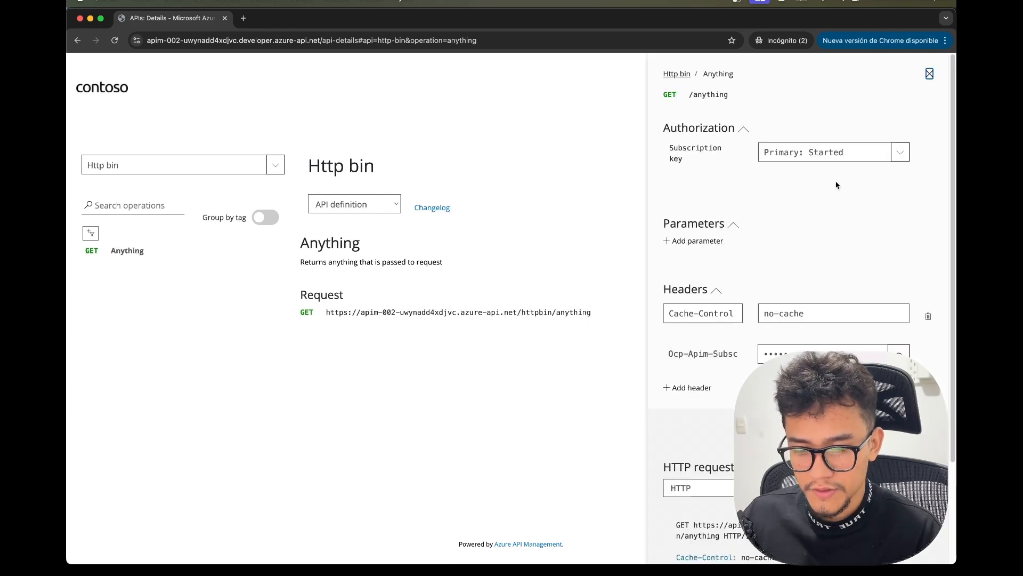
{"action": "scroll", "coordinate": [698, 528], "scroll_direction": "down", "scroll_amount": 5}
{"action": "left_click", "coordinate": [697, 532]}
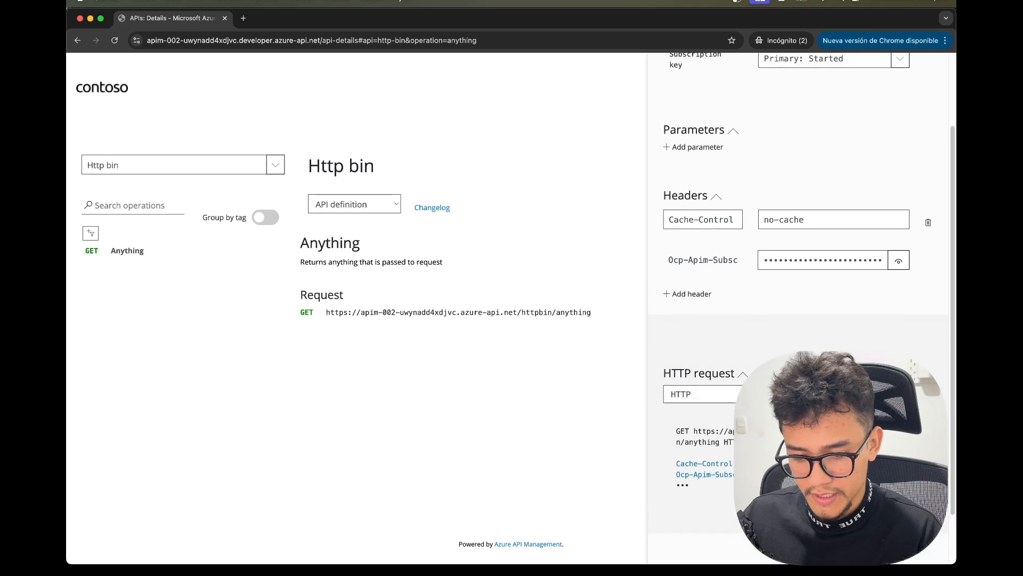
{"action": "scroll", "coordinate": [749, 155], "scroll_direction": "up", "scroll_amount": 2}
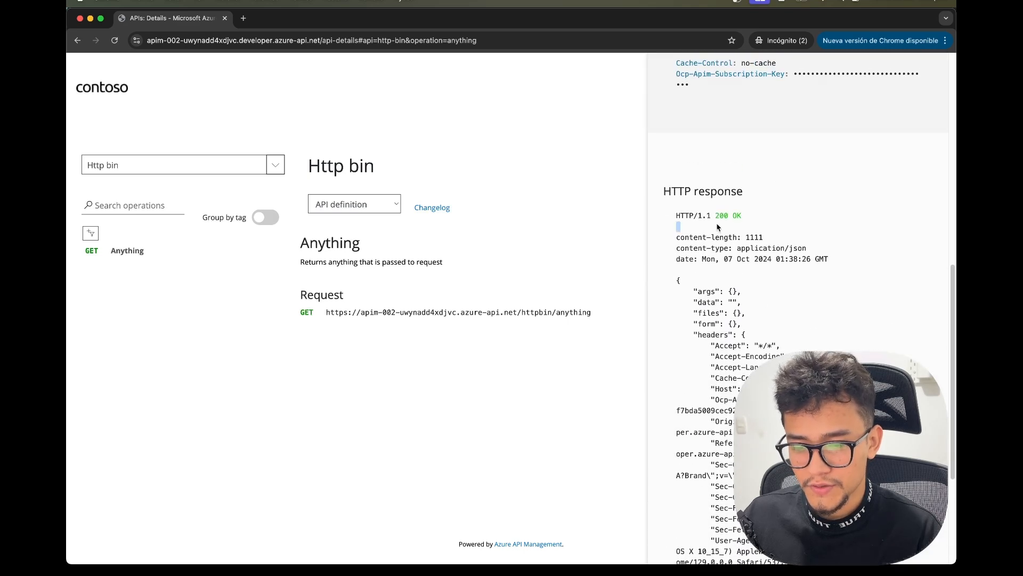
{"action": "key", "text": "super+grave"}
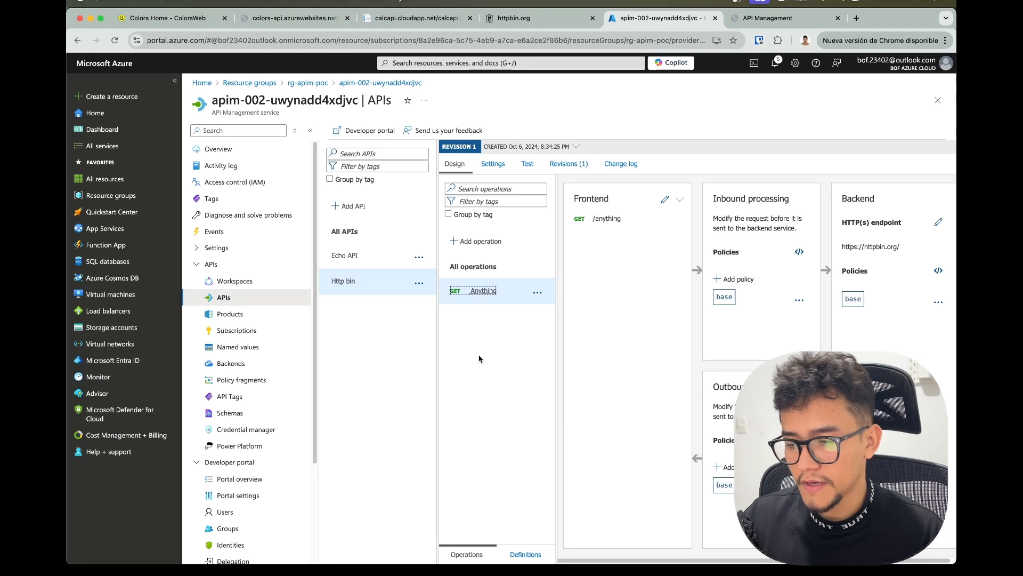
- Start an OpenAPI import from the calcapi.json URL with API suffix calc
{"action": "left_click", "coordinate": [353, 206]}
{"action": "left_click", "coordinate": [515, 397]}
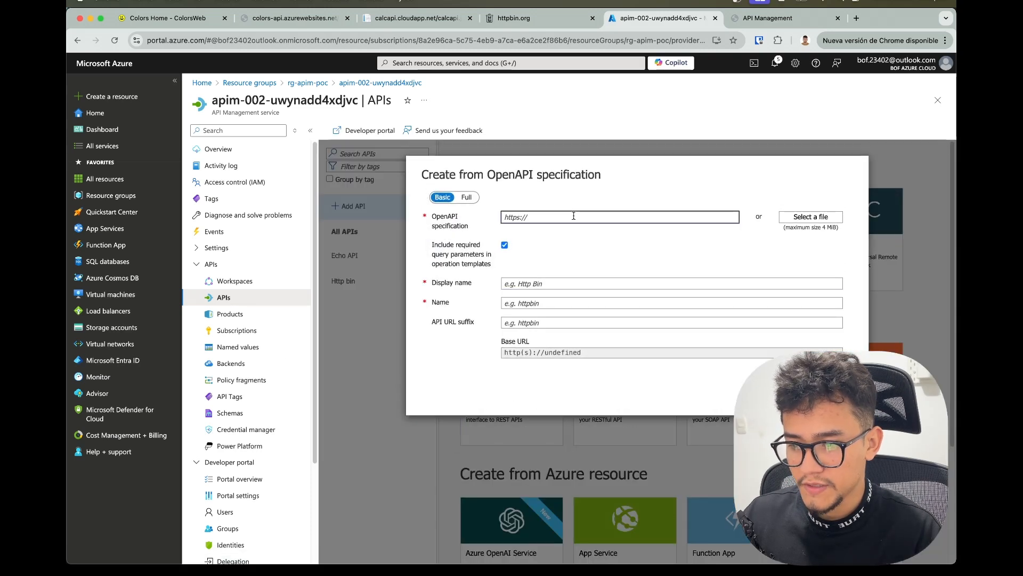
{"action": "left_click", "coordinate": [535, 218]}
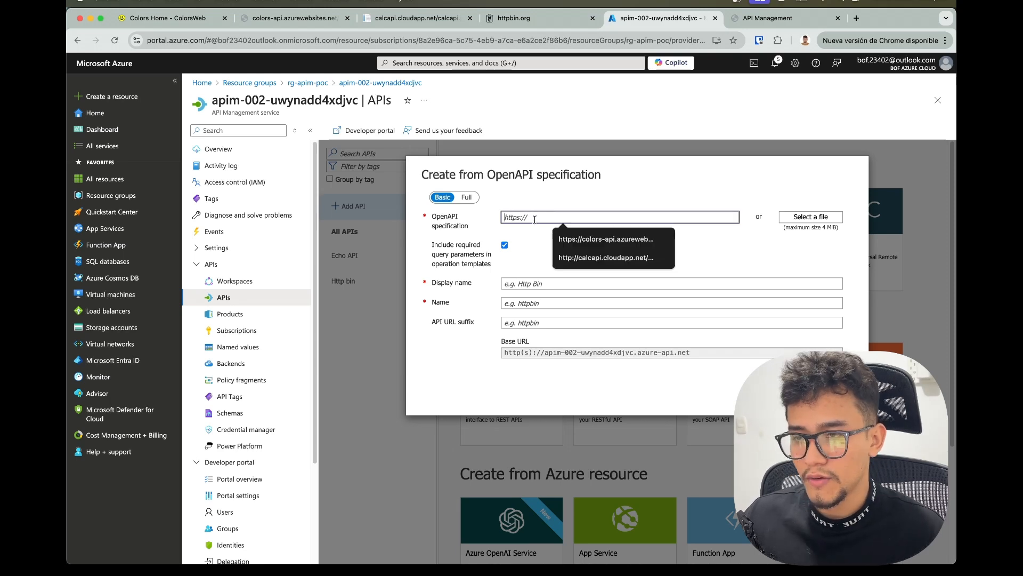
{"action": "left_click", "coordinate": [416, 17]}
{"action": "left_click", "coordinate": [330, 40]}
{"action": "key", "text": "super+c"}
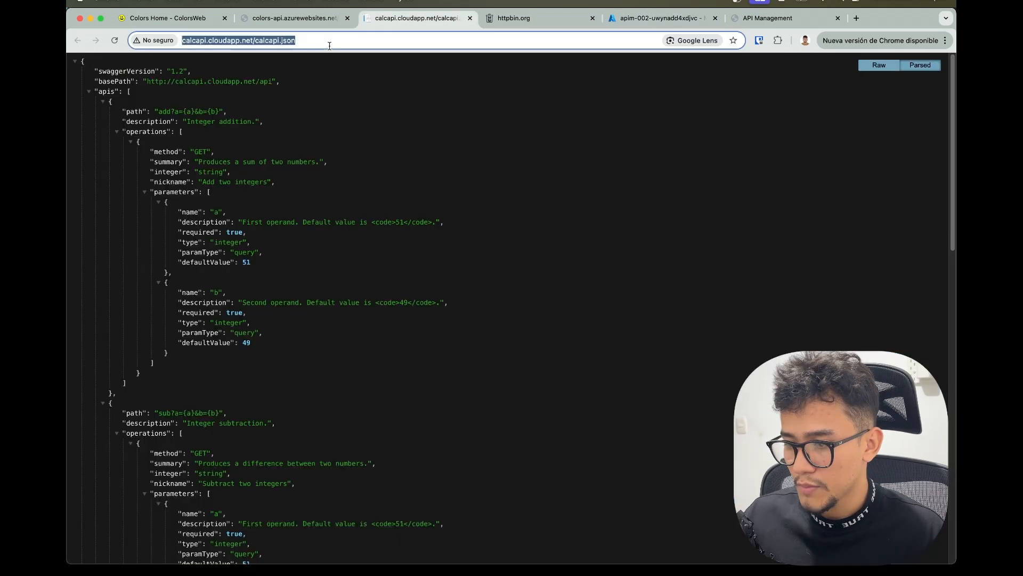
{"action": "left_click", "coordinate": [645, 18]}
{"action": "key", "text": "super+v"}
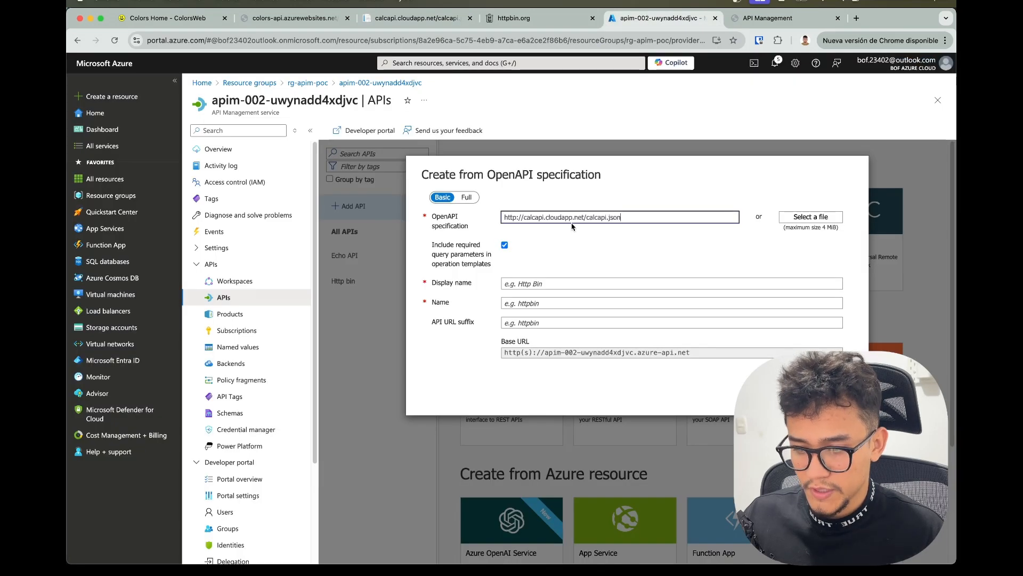
{"action": "left_click", "coordinate": [604, 237]}
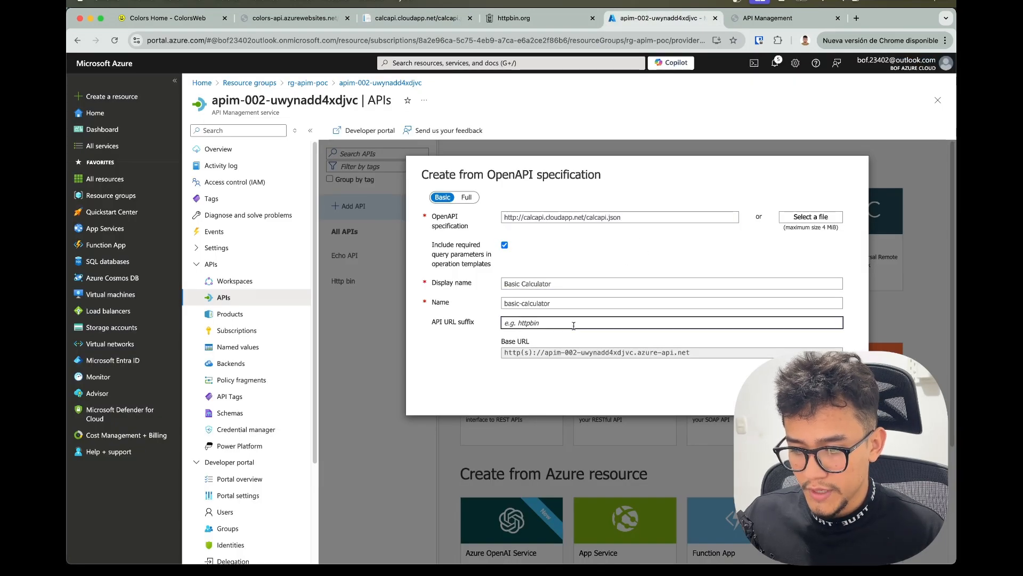
{"action": "double_click", "coordinate": [450, 283]}
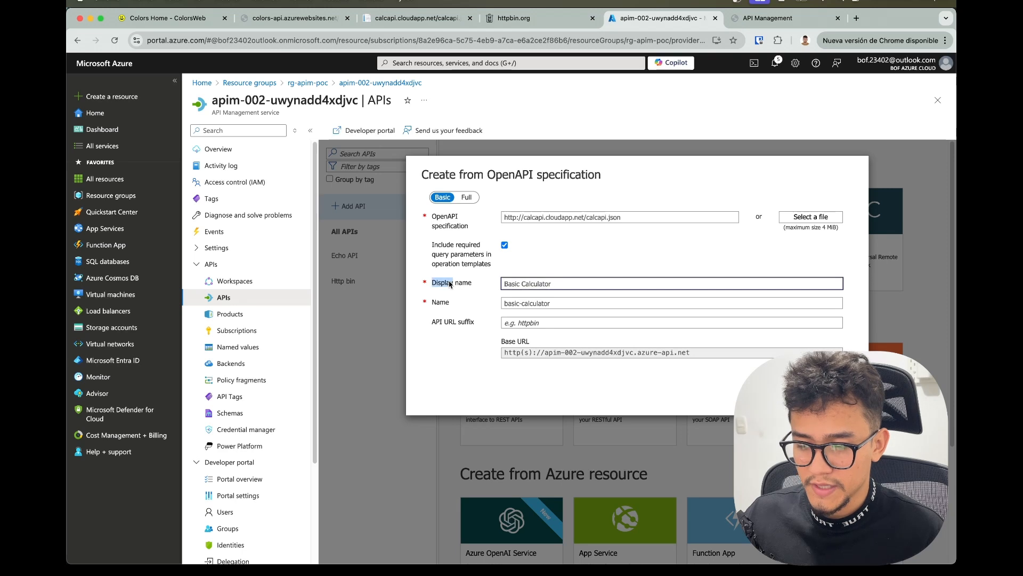
{"action": "left_click", "coordinate": [559, 322]}
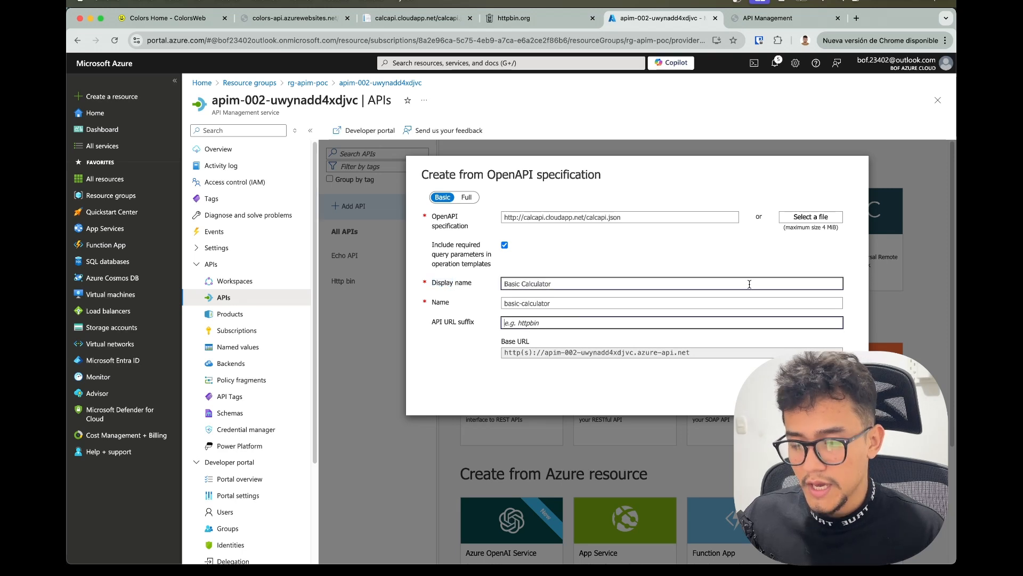
{"action": "type", "text": "calc"}
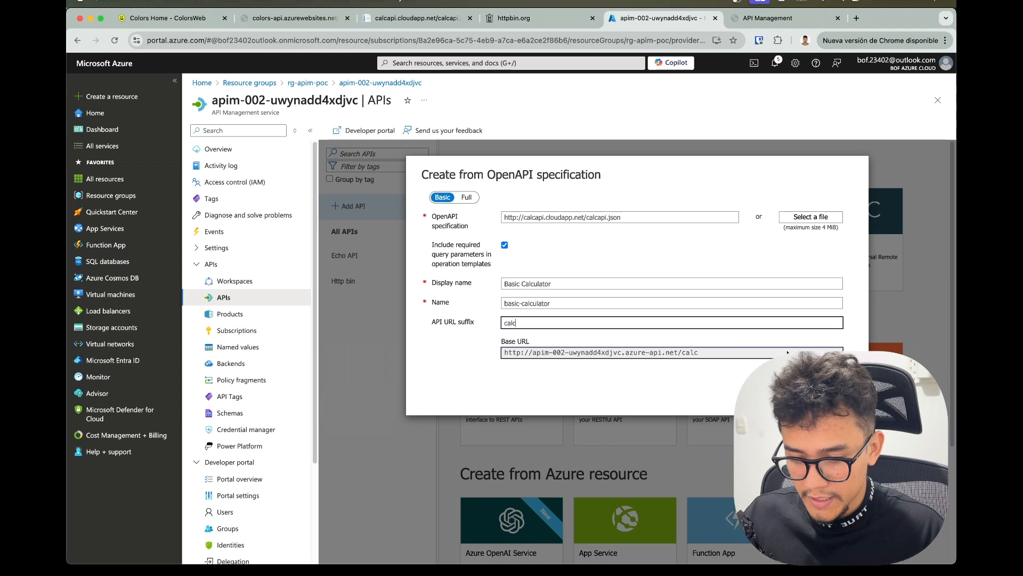
- Set scheme to Both, add Starter and Unlimited products, and create Basic Calculator
{"action": "left_click", "coordinate": [466, 197]}
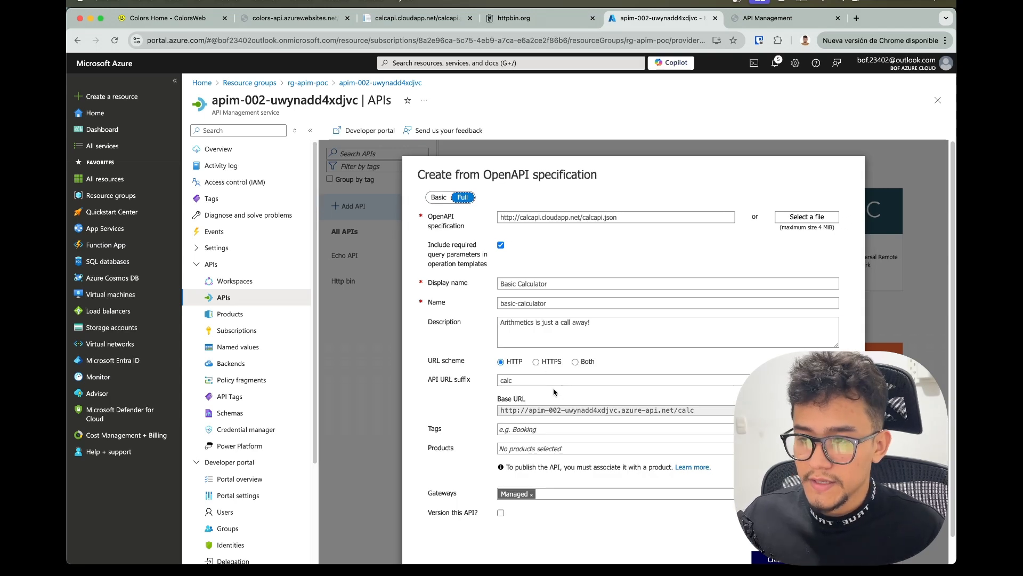
{"action": "left_click", "coordinate": [584, 362]}
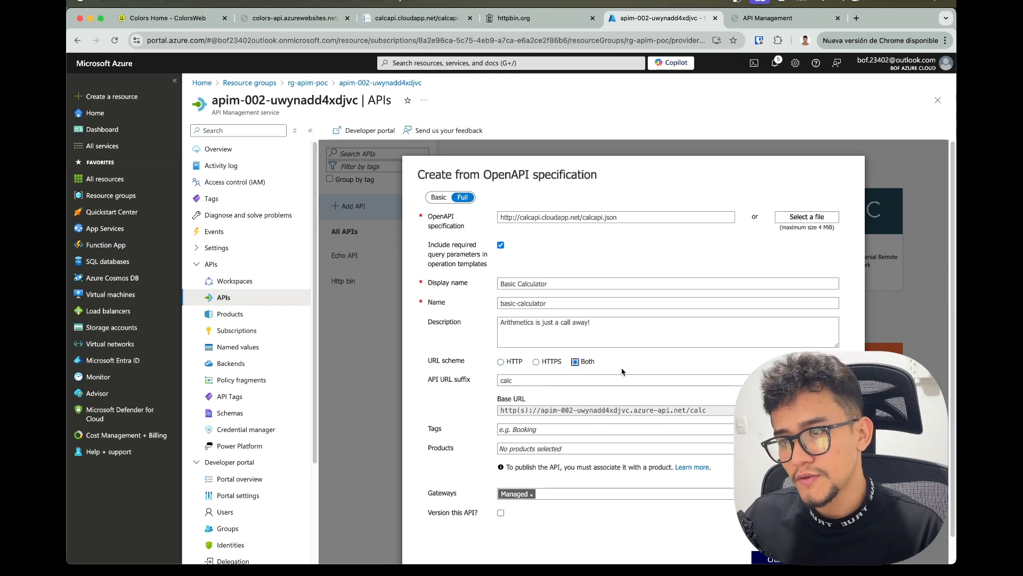
{"action": "left_click", "coordinate": [535, 448]}
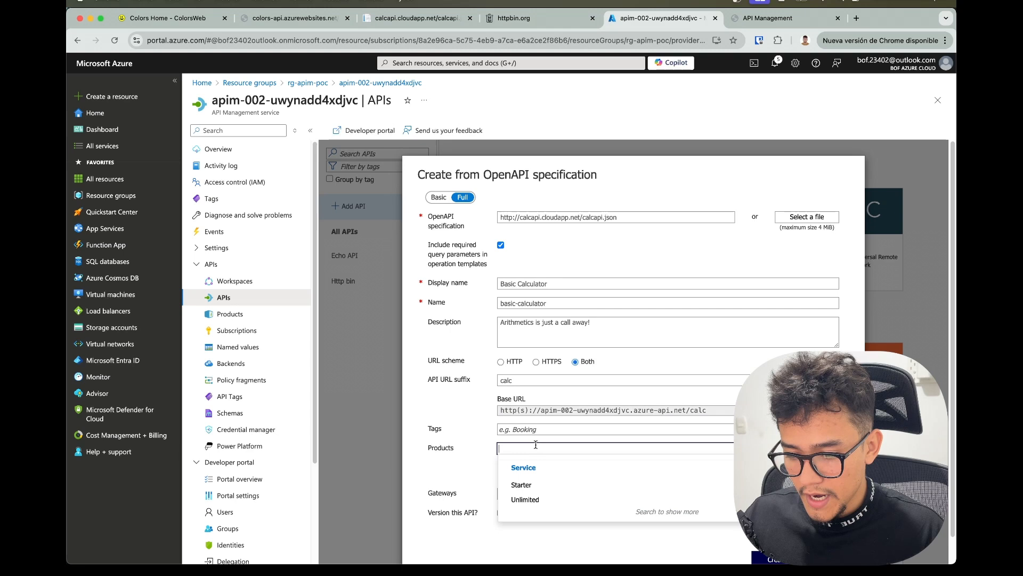
{"action": "left_click", "coordinate": [523, 484]}
{"action": "left_click", "coordinate": [525, 485]}
{"action": "left_click", "coordinate": [463, 430]}
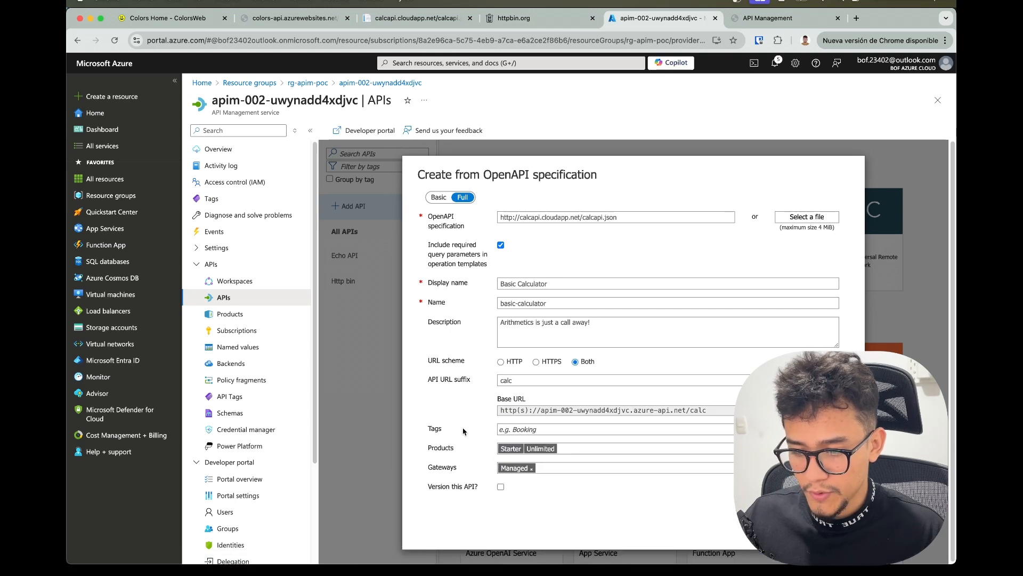
{"action": "left_click", "coordinate": [766, 528]}
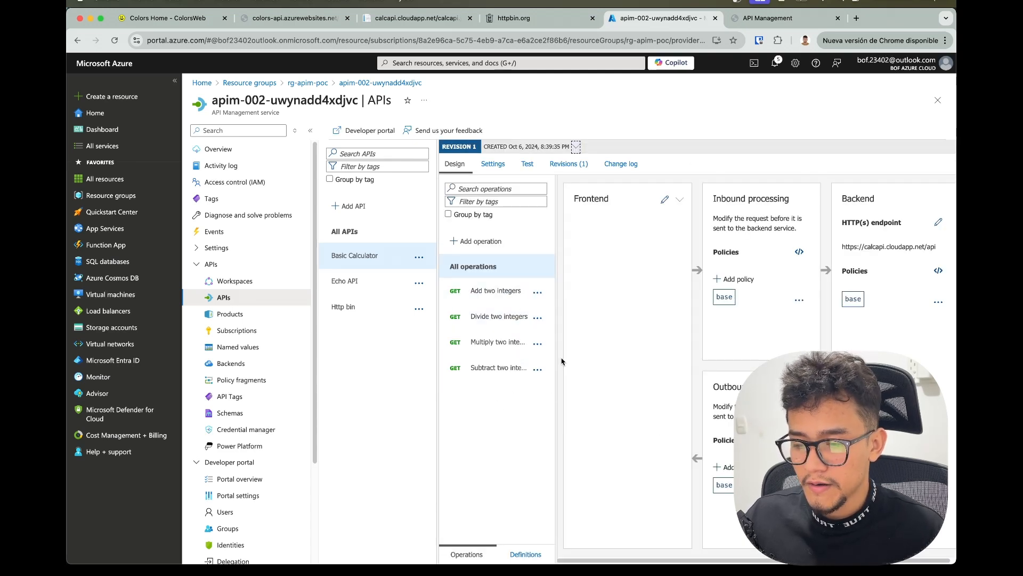
- Close the developer portal's Try it panel and show the APIs list with Basic Calculator
{"action": "left_click_drag", "start_coordinate": [555, 345], "coordinate": [555, 338]}
{"action": "key", "text": "ctrl+Up"}
{"action": "left_click", "coordinate": [379, 152]}
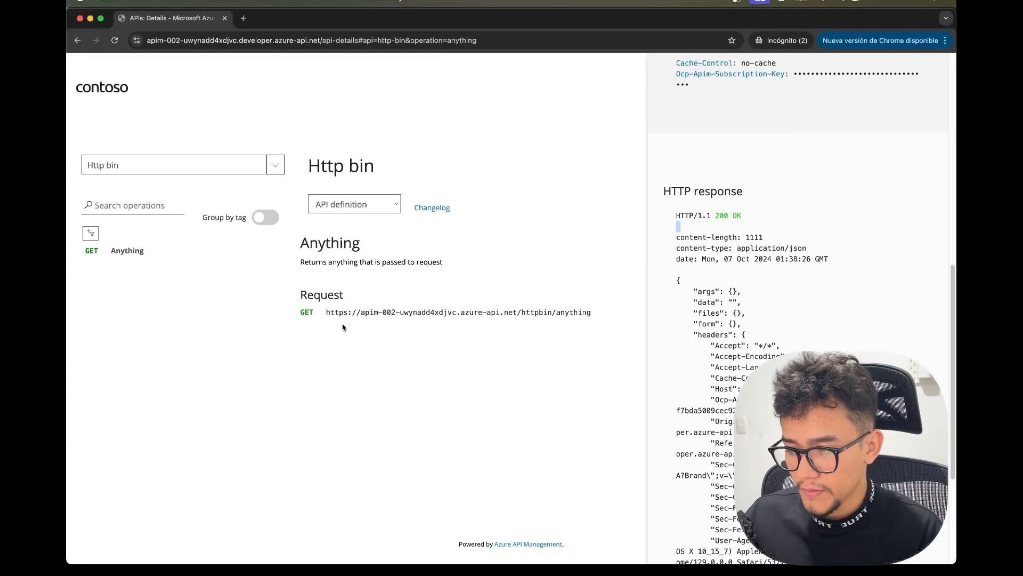
{"action": "scroll", "coordinate": [755, 263], "scroll_direction": "up", "scroll_amount": 10}
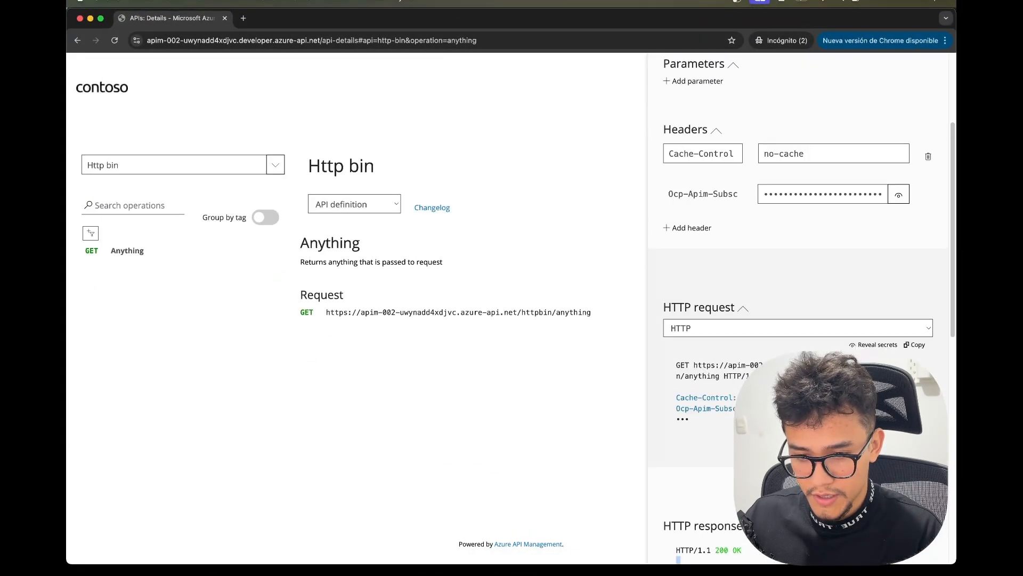
{"action": "left_click", "coordinate": [930, 74]}
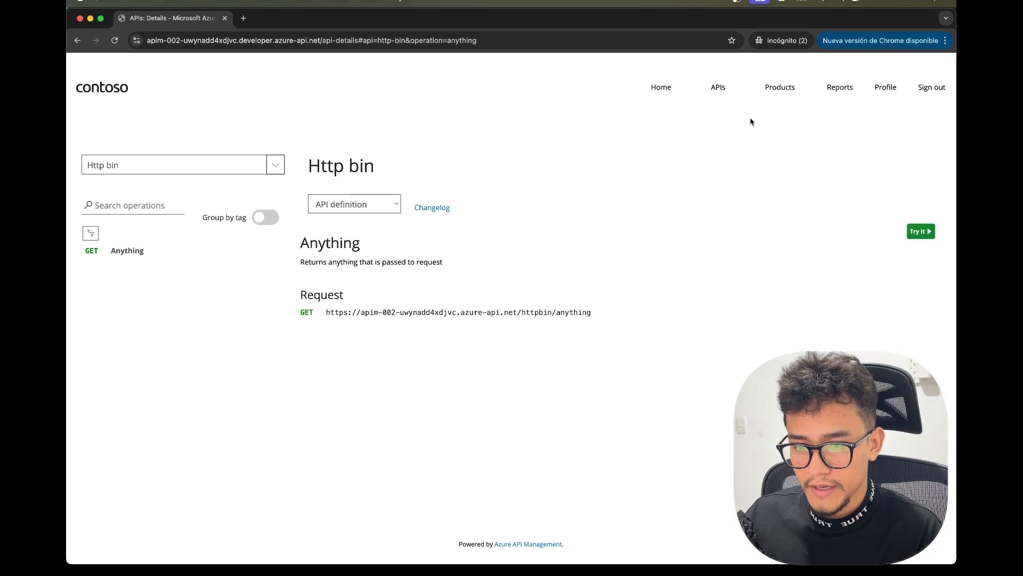
{"action": "left_click", "coordinate": [716, 87]}
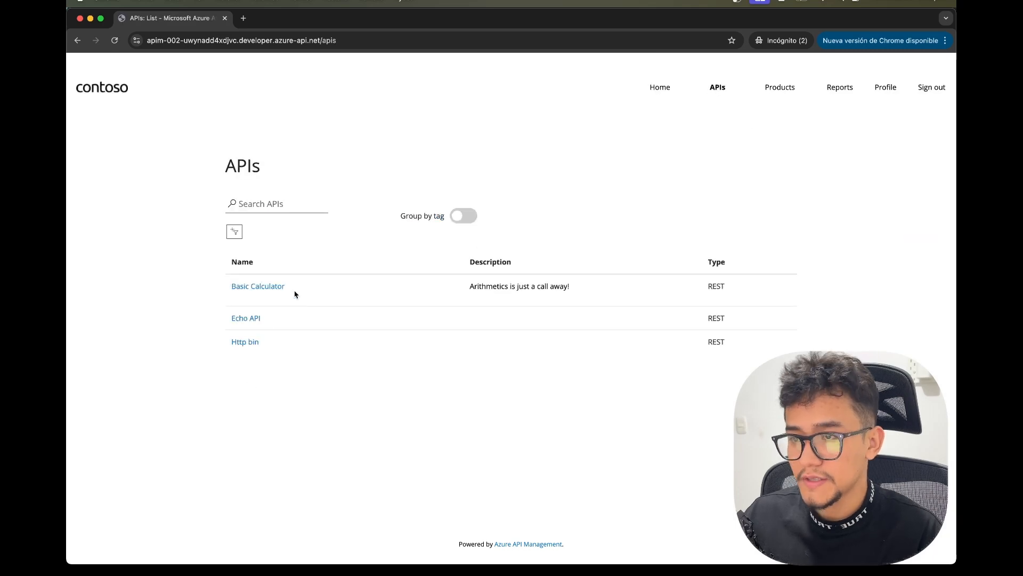
- Send a Basic Calculator 'Add two integers' test request with a=51 and b=49
{"action": "left_click", "coordinate": [277, 290]}
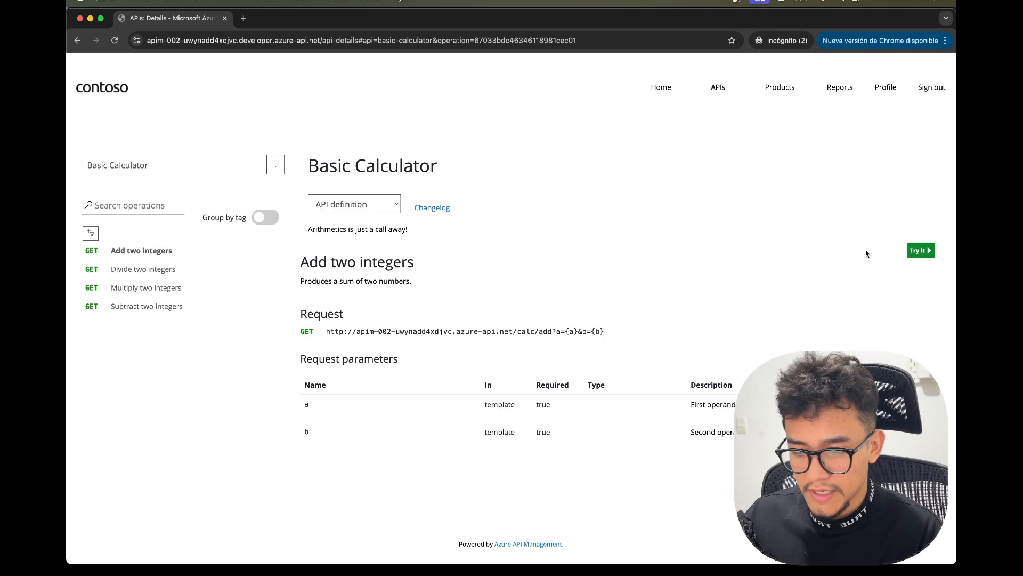
{"action": "left_click", "coordinate": [921, 251]}
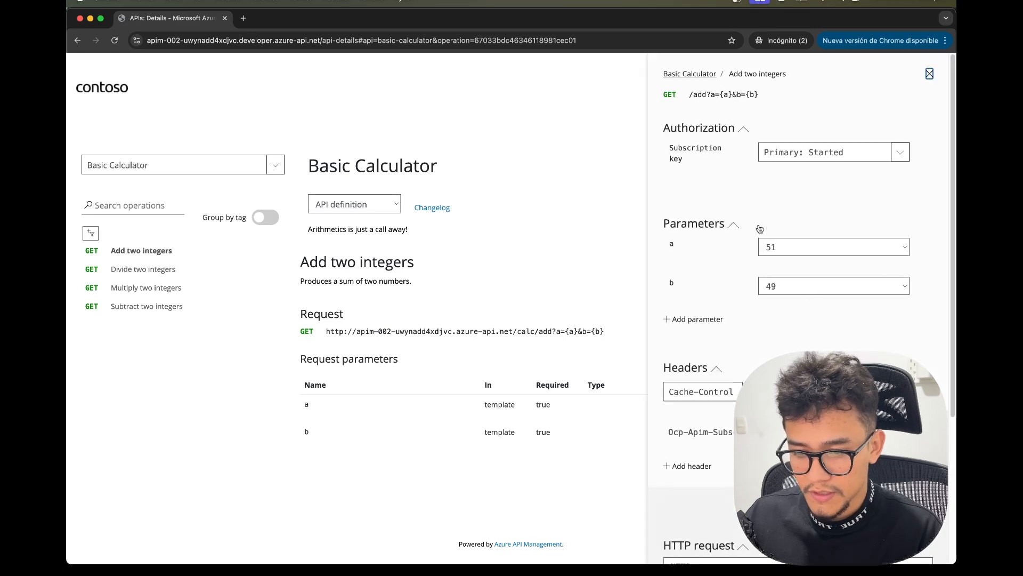
{"action": "scroll", "coordinate": [816, 273], "scroll_direction": "down", "scroll_amount": 4}
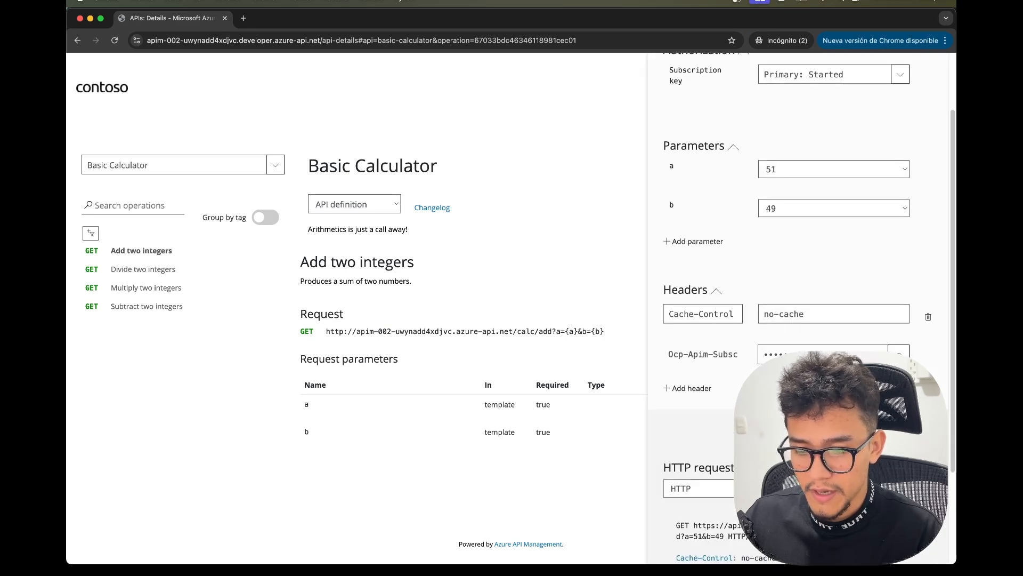
{"action": "scroll", "coordinate": [720, 510], "scroll_direction": "up", "scroll_amount": 1}
{"action": "scroll", "coordinate": [720, 510], "scroll_direction": "down", "scroll_amount": 2}
{"action": "left_click", "coordinate": [704, 533]}
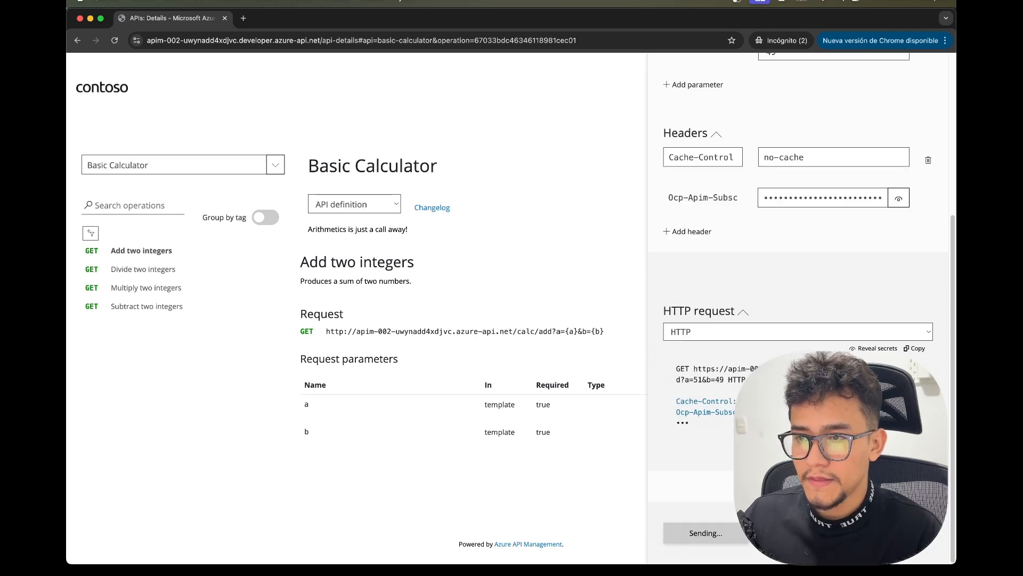
{"action": "key", "text": "ctrl+Up"}
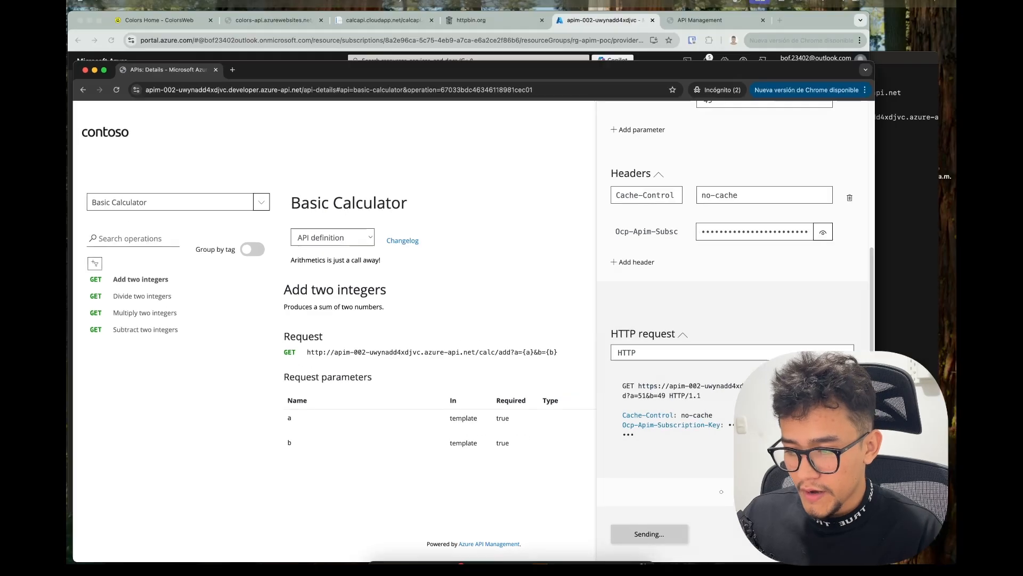
{"action": "left_click", "coordinate": [452, 206]}
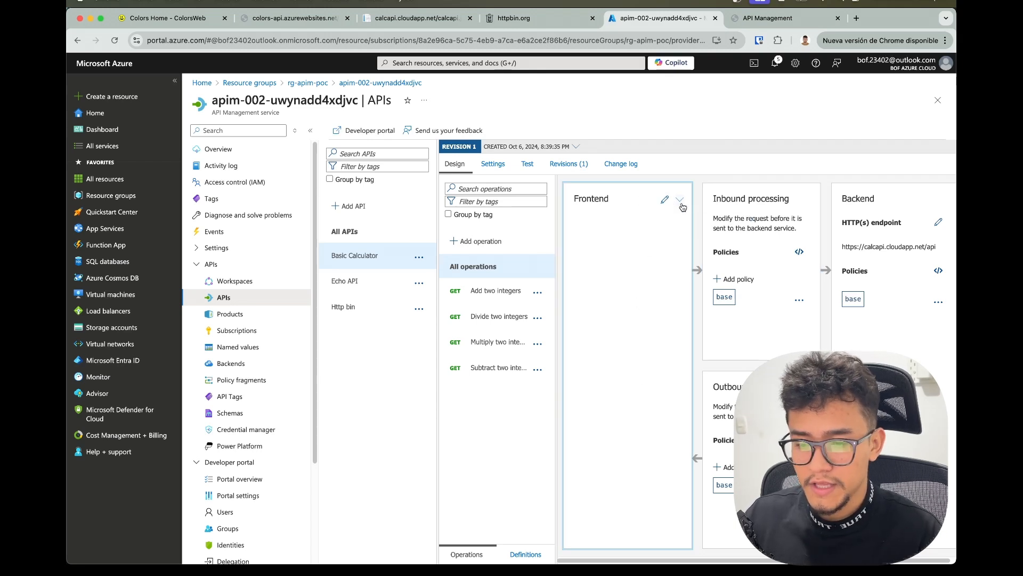
{"action": "left_click", "coordinate": [664, 200]}
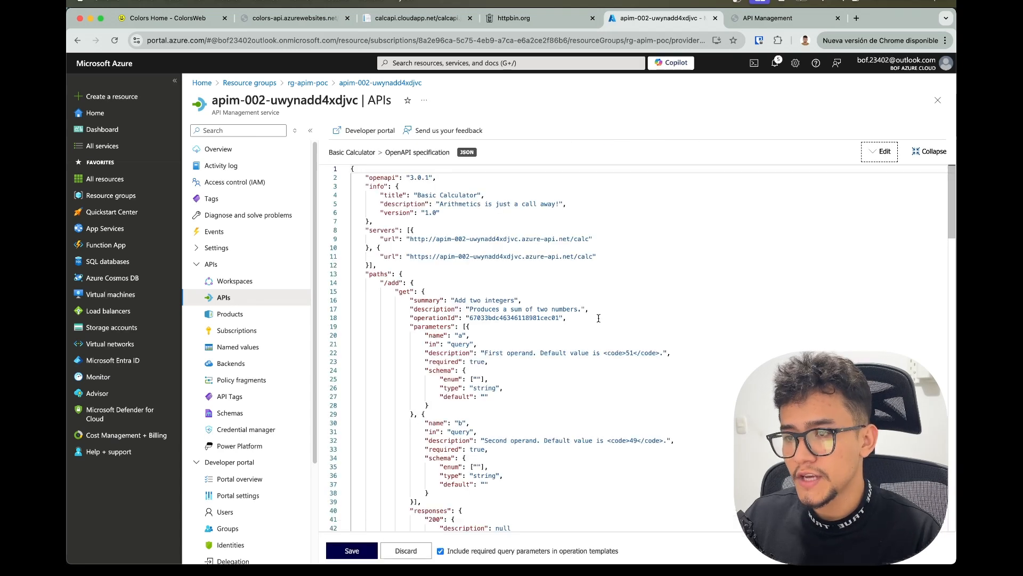
{"action": "scroll", "coordinate": [598, 318], "scroll_direction": "down", "scroll_amount": 10}
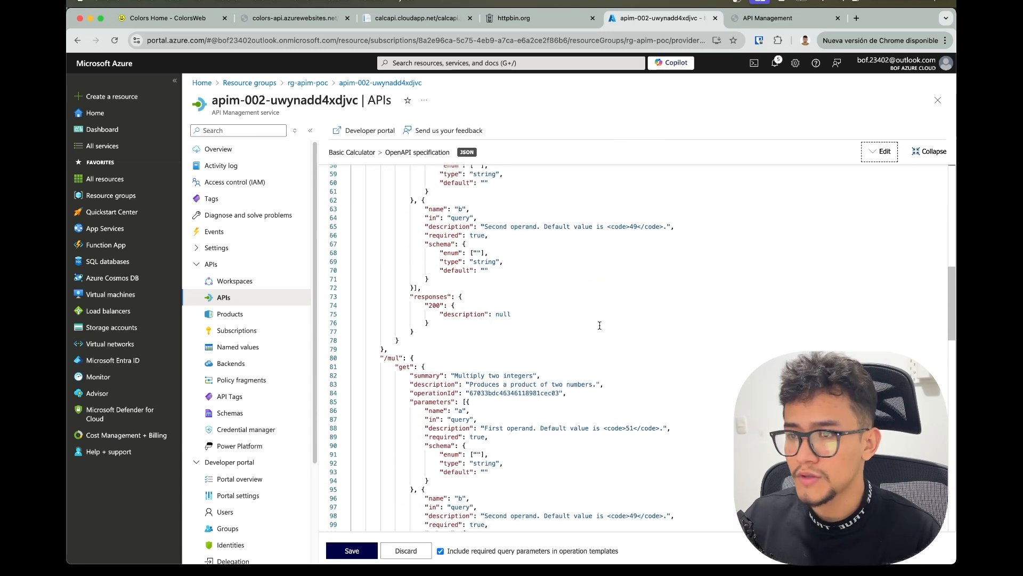
{"action": "left_click", "coordinate": [400, 550]}
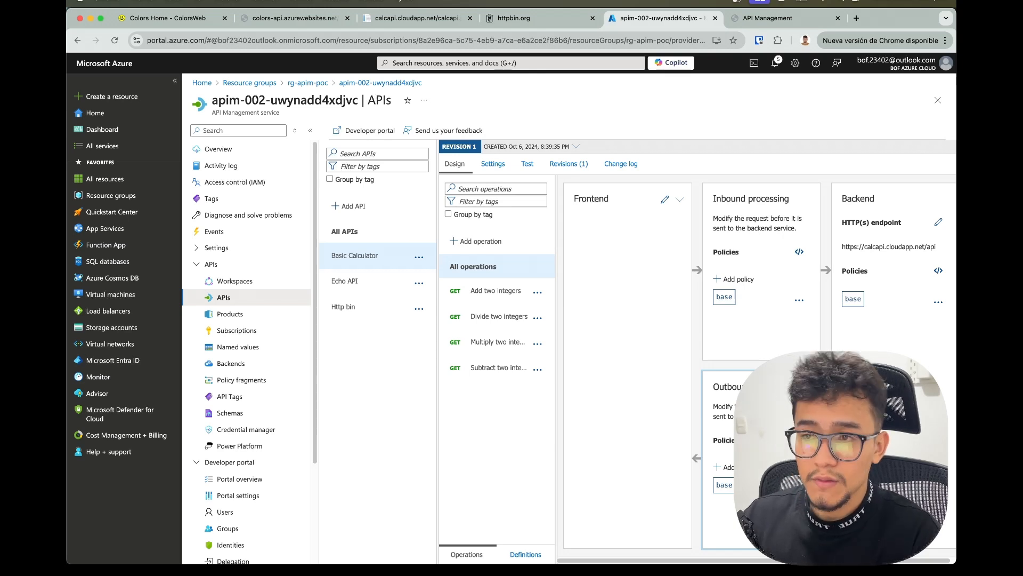
{"action": "double_click", "coordinate": [849, 246]}
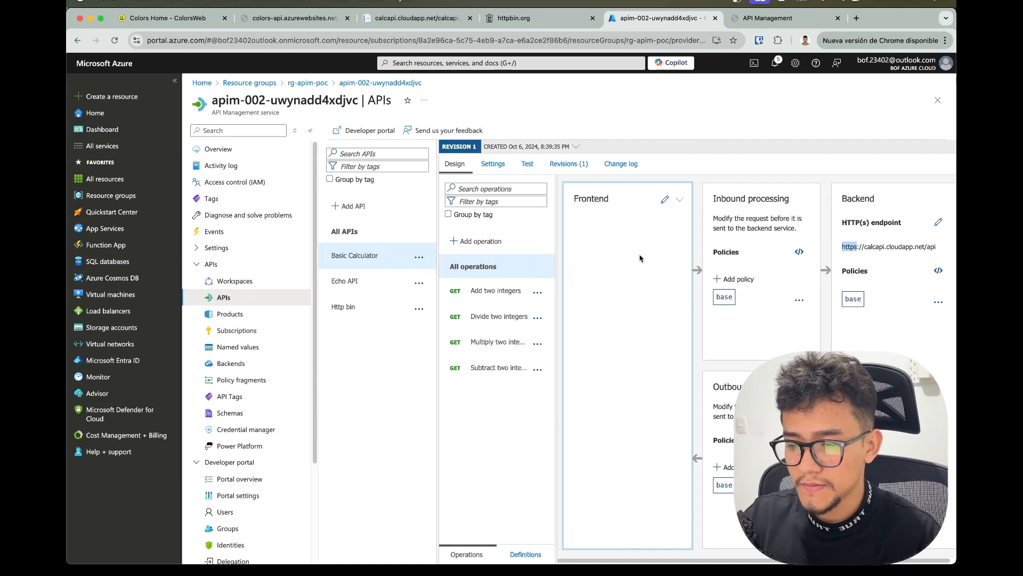
{"action": "left_click", "coordinate": [493, 164]}
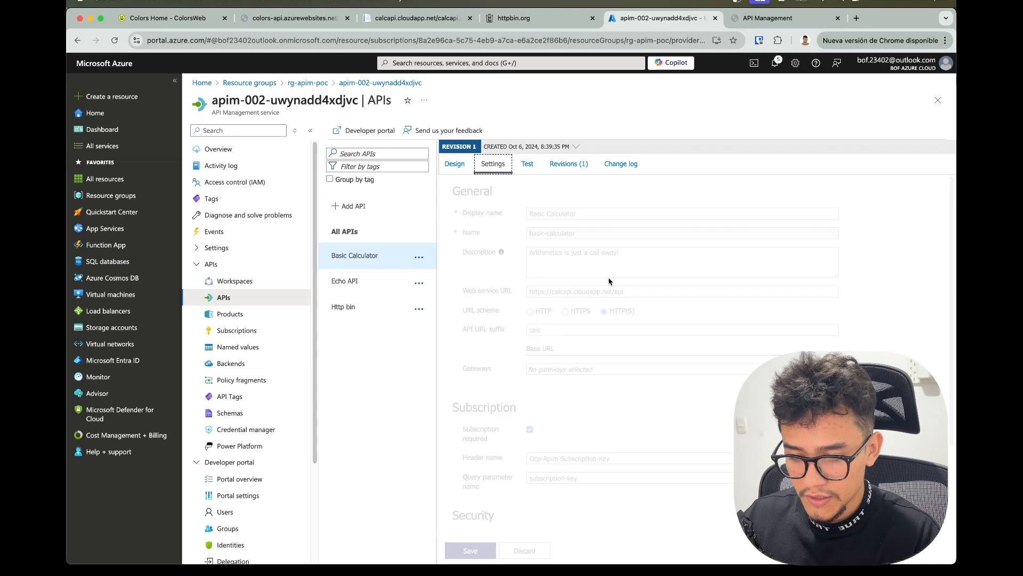
{"action": "left_click", "coordinate": [546, 293]}
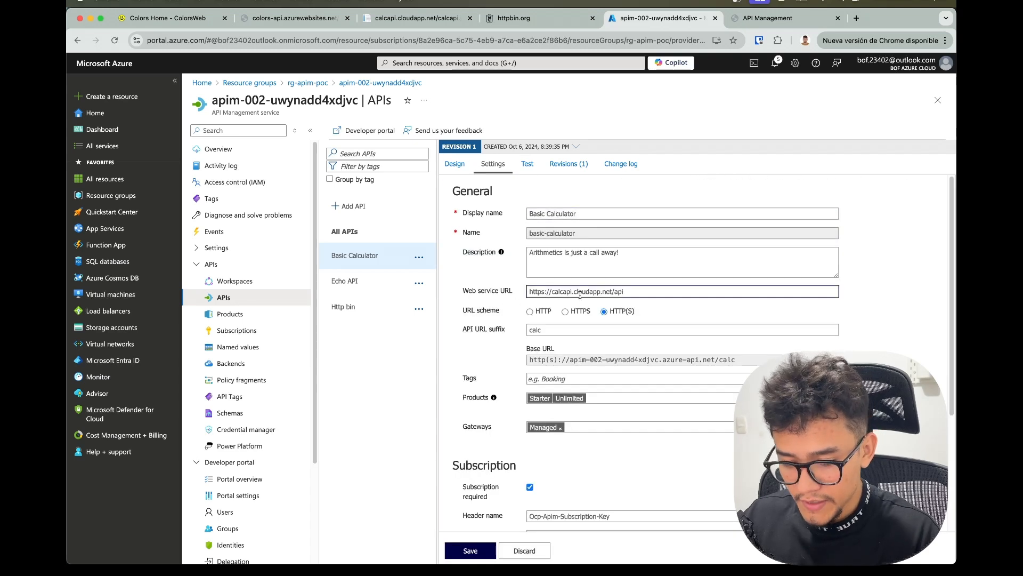
{"action": "key", "text": "BackSpace"}
{"action": "left_click", "coordinate": [485, 553]}
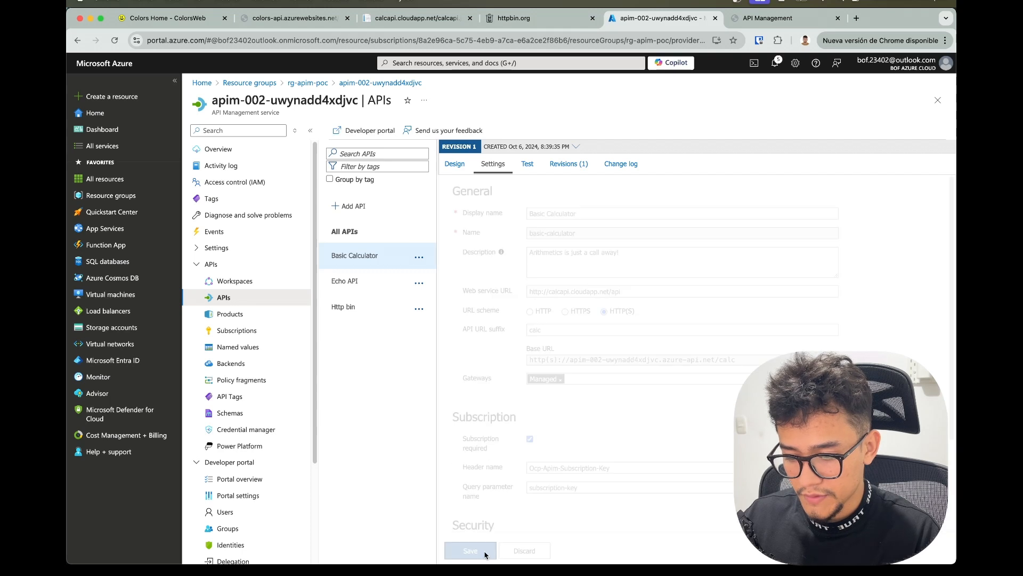
{"action": "key", "text": "ctrl+Up"}
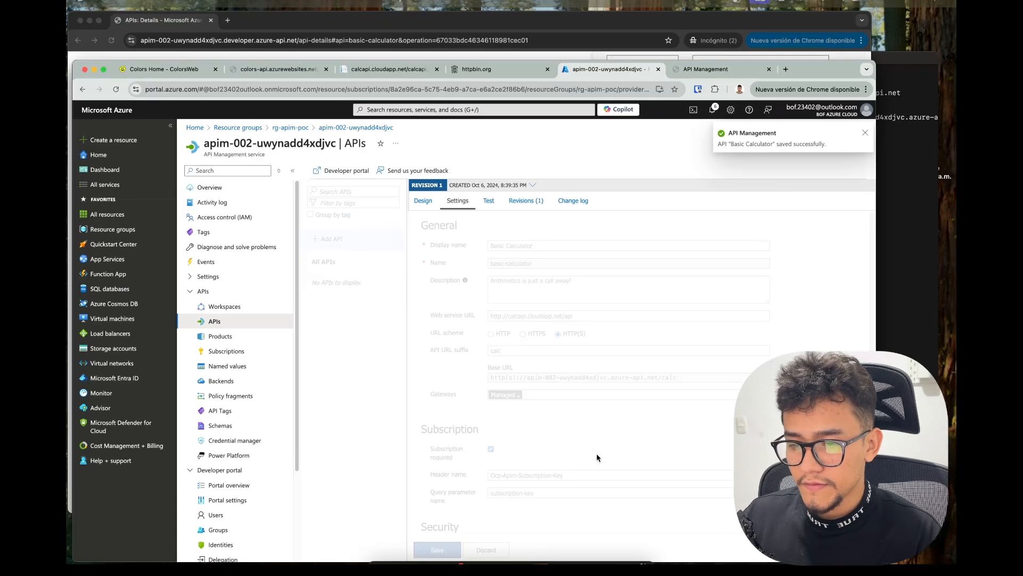
- Review the earlier 500 error, then resend the 51 plus 49 test request
{"action": "left_click", "coordinate": [406, 222]}
{"action": "left_click_drag", "start_coordinate": [676, 463], "coordinate": [735, 463]}
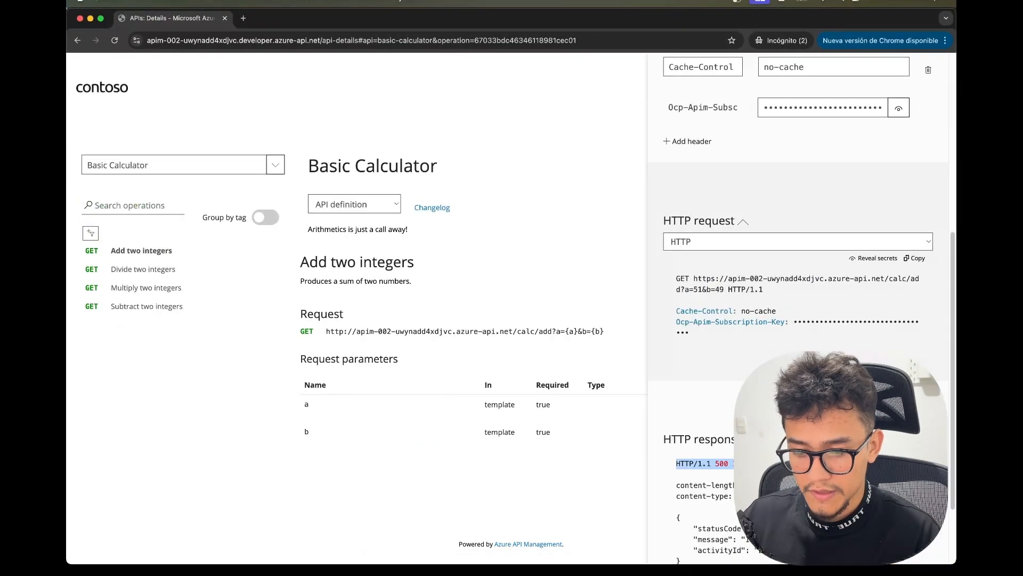
{"action": "scroll", "coordinate": [685, 462], "scroll_direction": "down", "scroll_amount": 2}
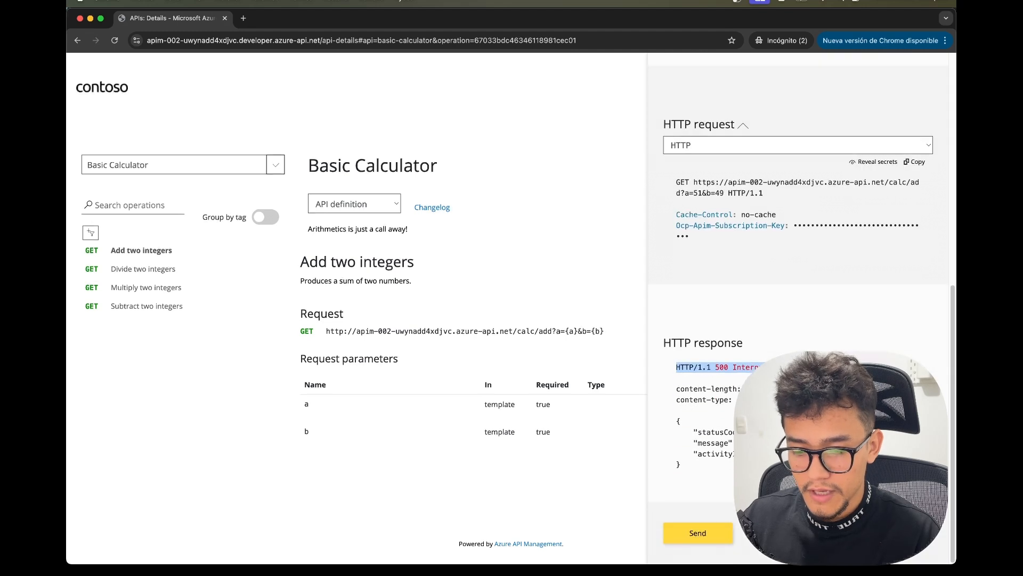
{"action": "scroll", "coordinate": [685, 462], "scroll_direction": "up", "scroll_amount": 4}
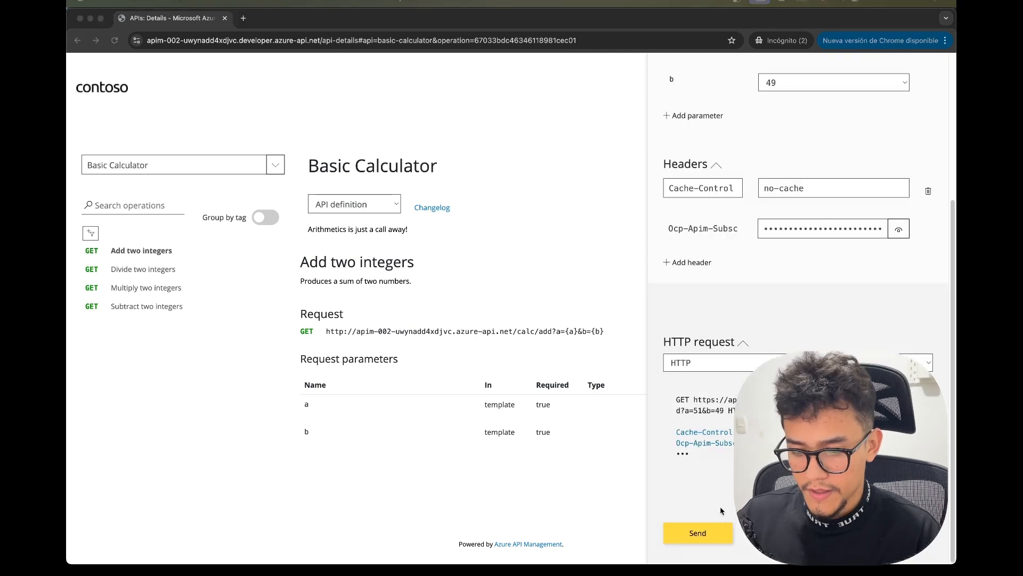
{"action": "scroll", "coordinate": [772, 251], "scroll_direction": "up", "scroll_amount": 4}
{"action": "scroll", "coordinate": [772, 256], "scroll_direction": "down", "scroll_amount": 4}
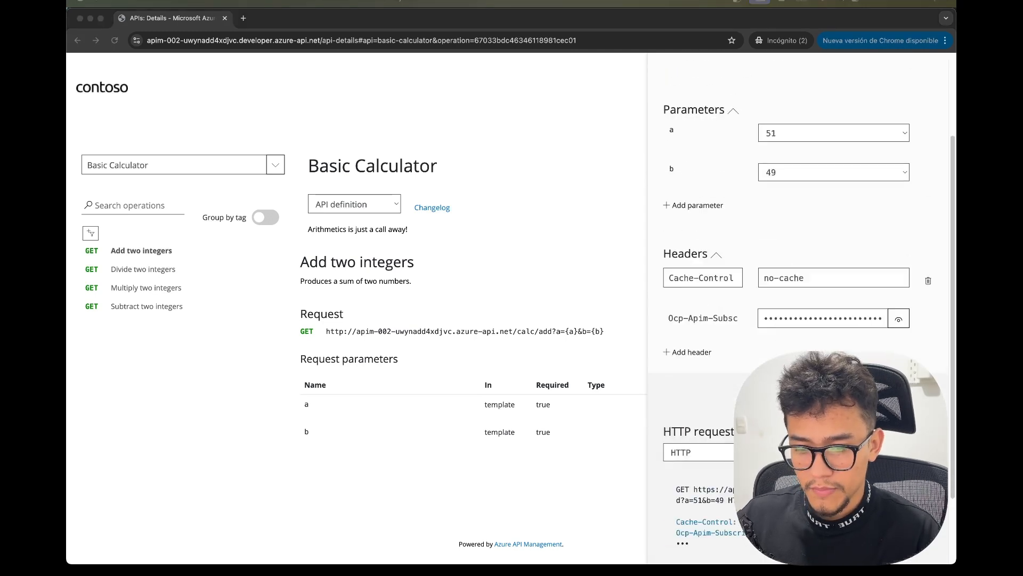
{"action": "left_click", "coordinate": [696, 531]}
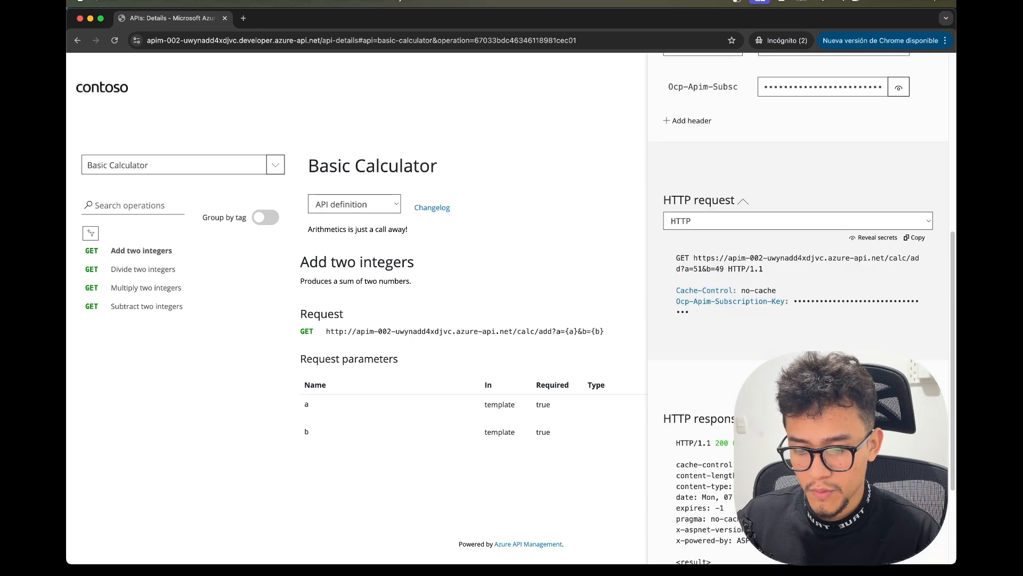
- Confirm the response is now 200 OK with value 100
{"action": "scroll", "coordinate": [798, 341], "scroll_direction": "down", "scroll_amount": 2}
{"action": "double_click", "coordinate": [723, 301]}
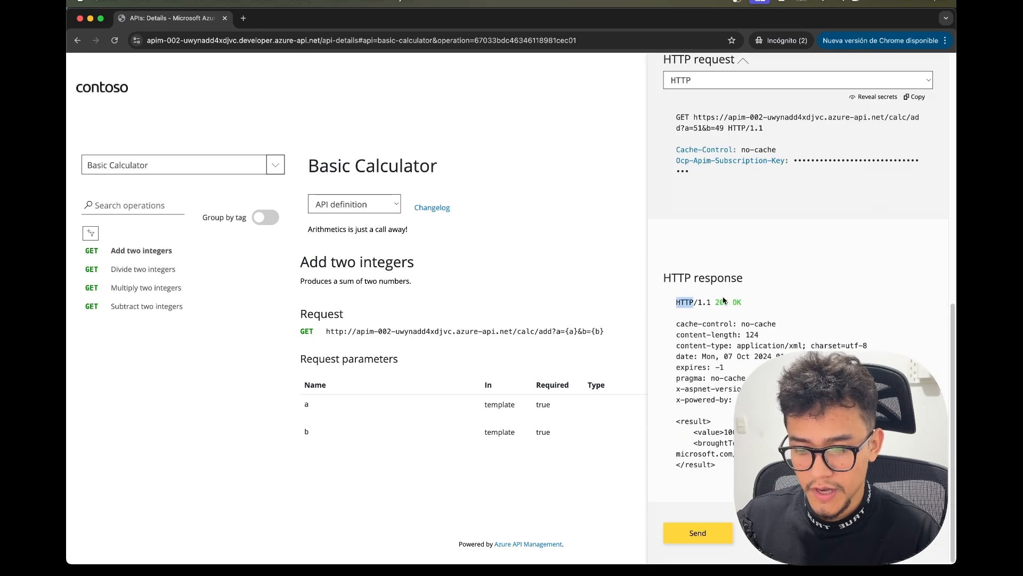
{"action": "left_click_drag", "start_coordinate": [677, 421], "coordinate": [762, 444]}
{"action": "left_click", "coordinate": [762, 443]}
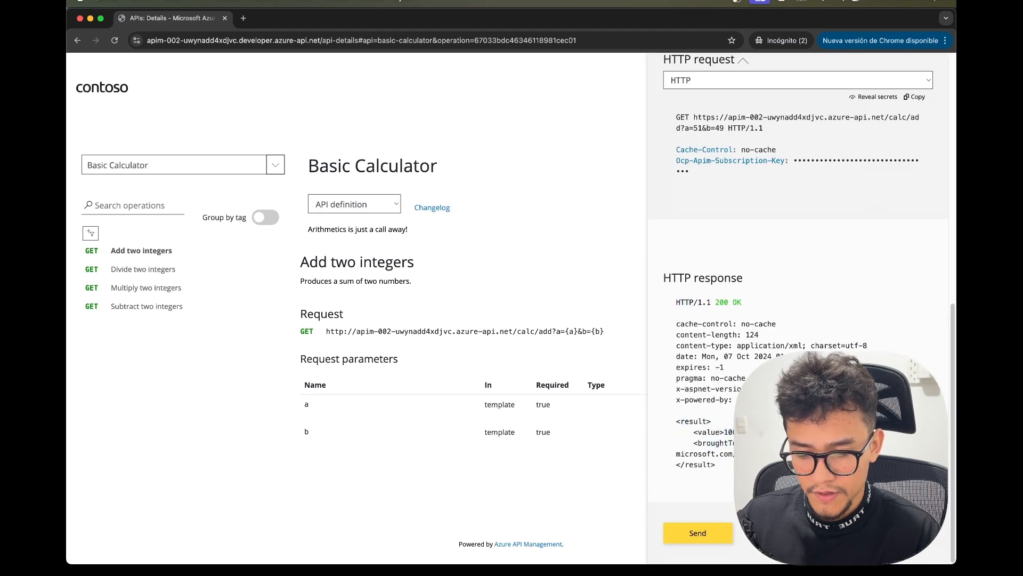
{"action": "double_click", "coordinate": [725, 432]}
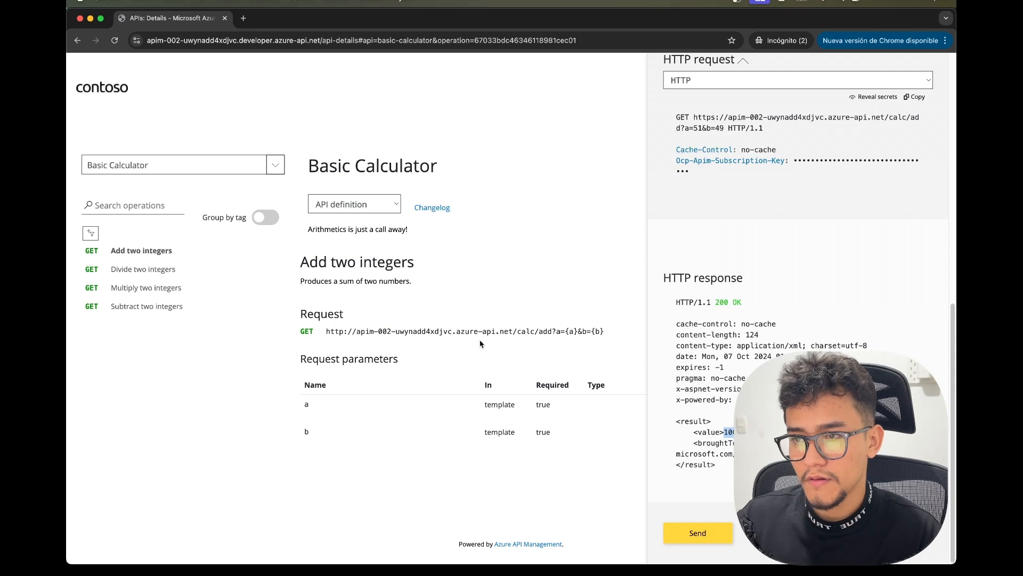
{"action": "key", "text": "super+grave"}
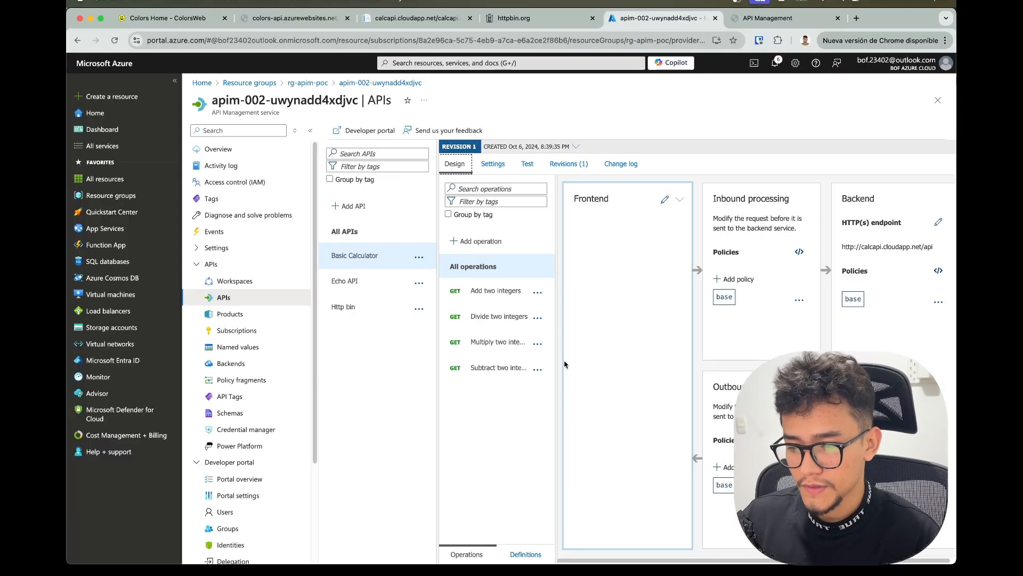
- Load the colors swagger.json spec, trim the display name to 'Colors API', and set suffix colors
{"action": "left_click", "coordinate": [382, 204]}
{"action": "left_click", "coordinate": [538, 381]}
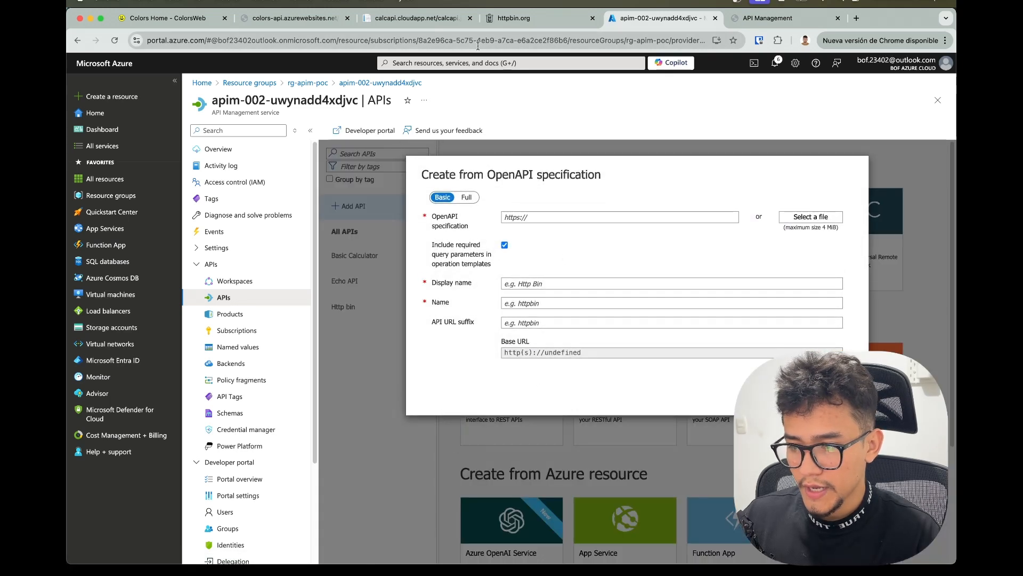
{"action": "left_click", "coordinate": [299, 19]}
{"action": "left_click", "coordinate": [357, 40]}
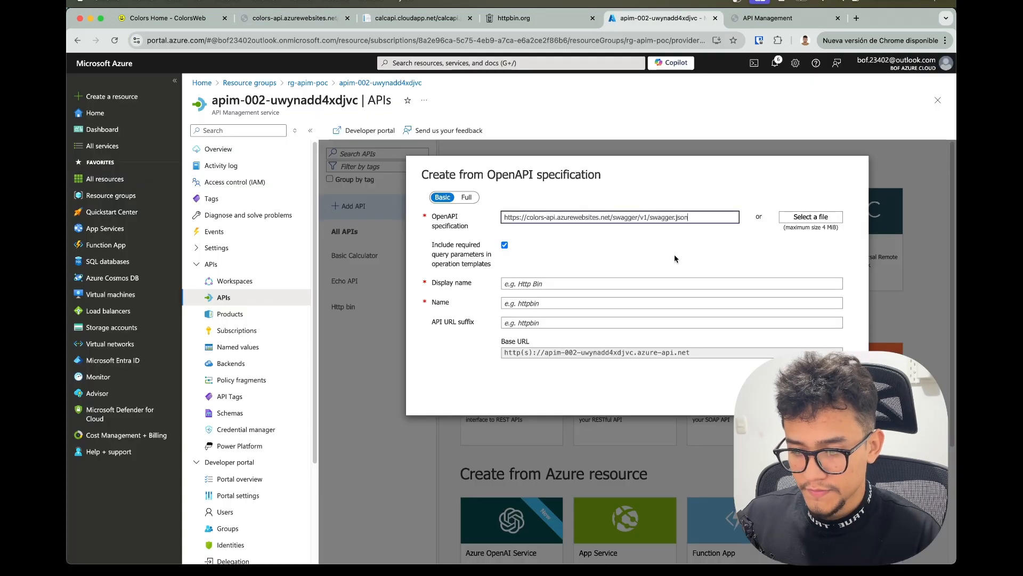
{"action": "left_click", "coordinate": [674, 258]}
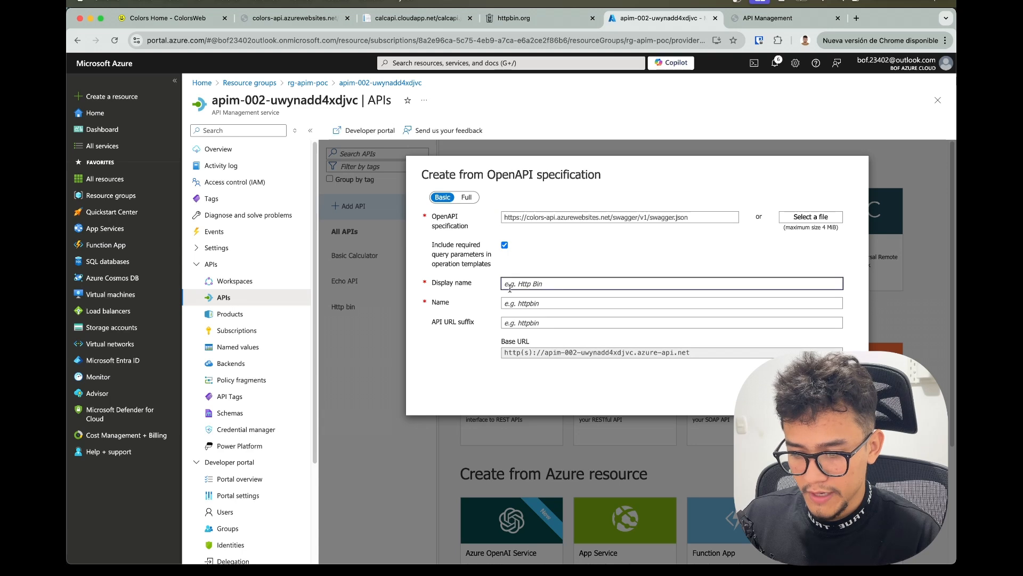
{"action": "left_click", "coordinate": [590, 303]}
{"action": "left_click", "coordinate": [540, 282]}
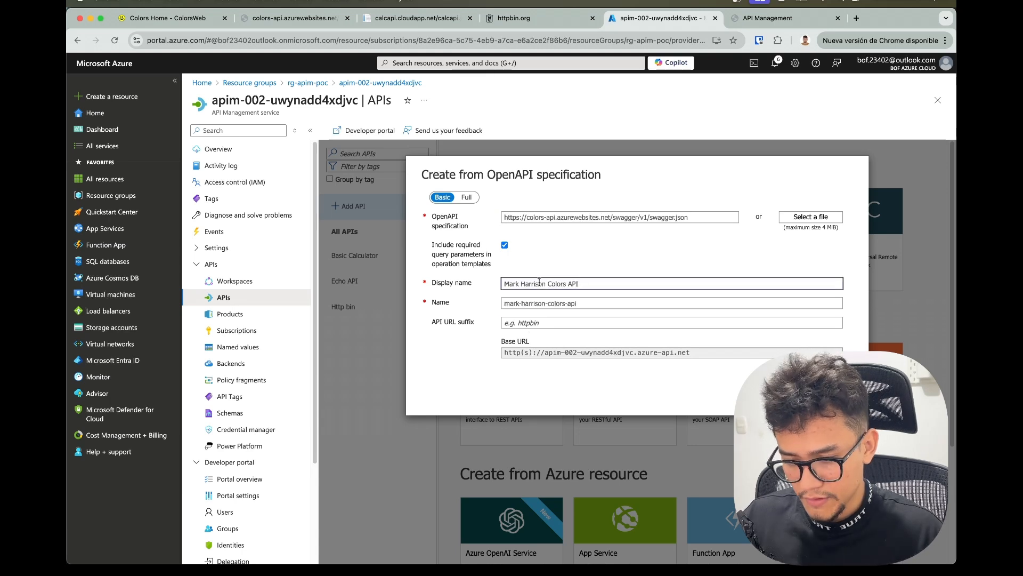
{"action": "left_click_drag", "start_coordinate": [581, 286], "coordinate": [466, 284]}
{"action": "left_click", "coordinate": [528, 283]}
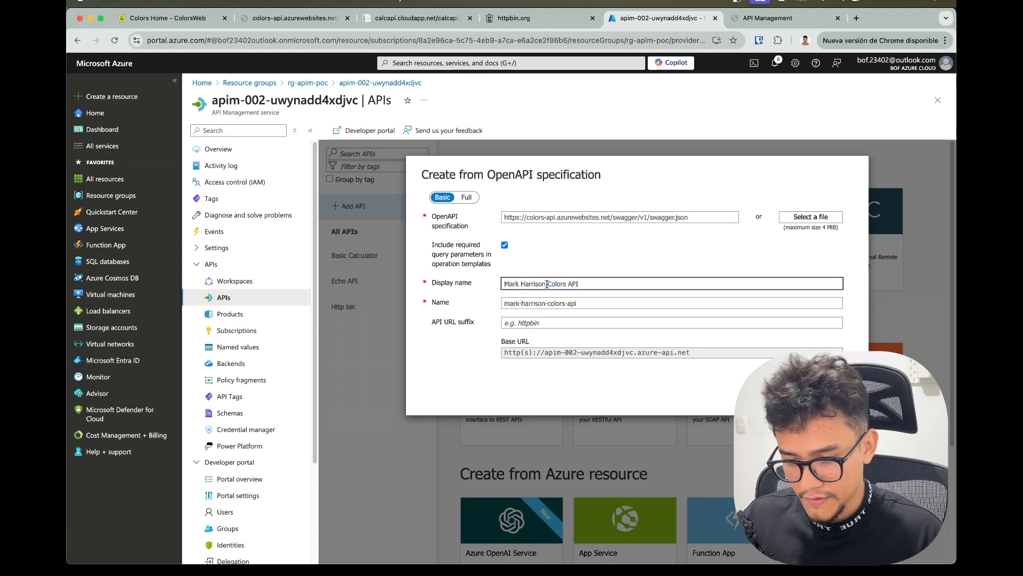
{"action": "left_click_drag", "start_coordinate": [547, 284], "coordinate": [505, 284]}
{"action": "key", "text": "BackSpace"}
{"action": "left_click", "coordinate": [589, 304]}
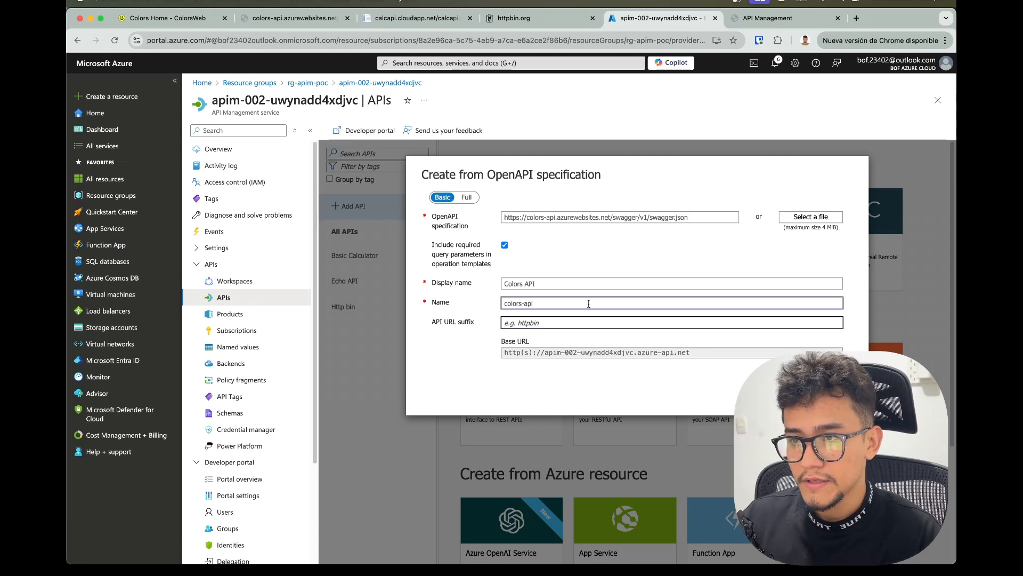
{"action": "type", "text": "colors"}
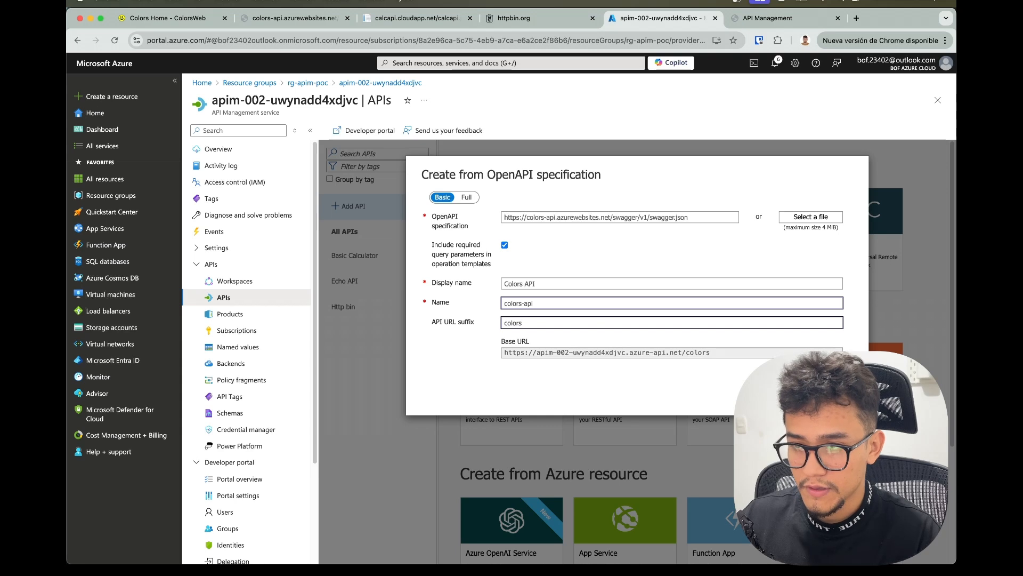
- Add the Colors API to Starter and Unlimited products and create it
{"action": "left_click", "coordinate": [471, 196]}
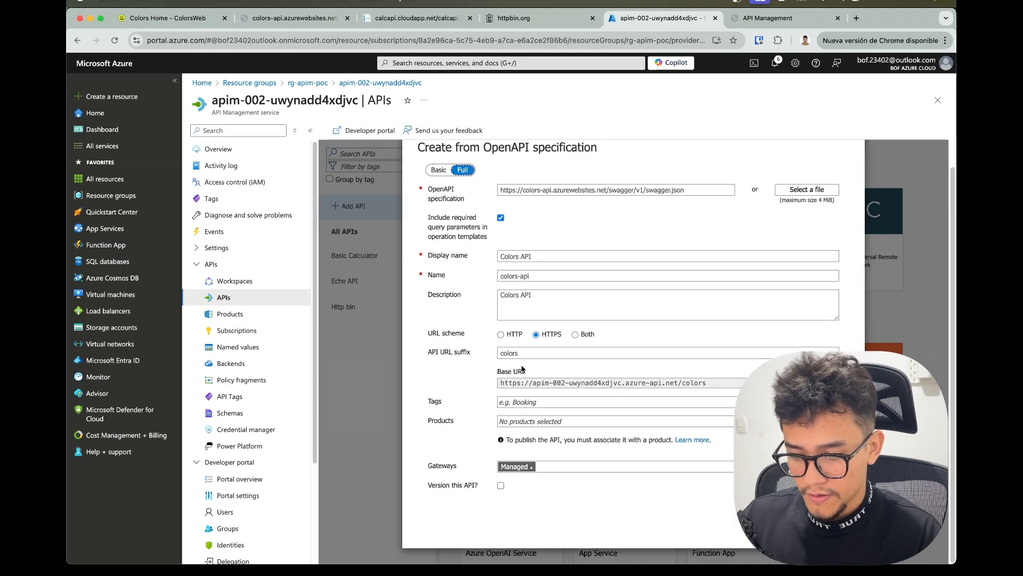
{"action": "left_click", "coordinate": [546, 421]}
{"action": "left_click", "coordinate": [527, 438]}
{"action": "left_click", "coordinate": [558, 442]}
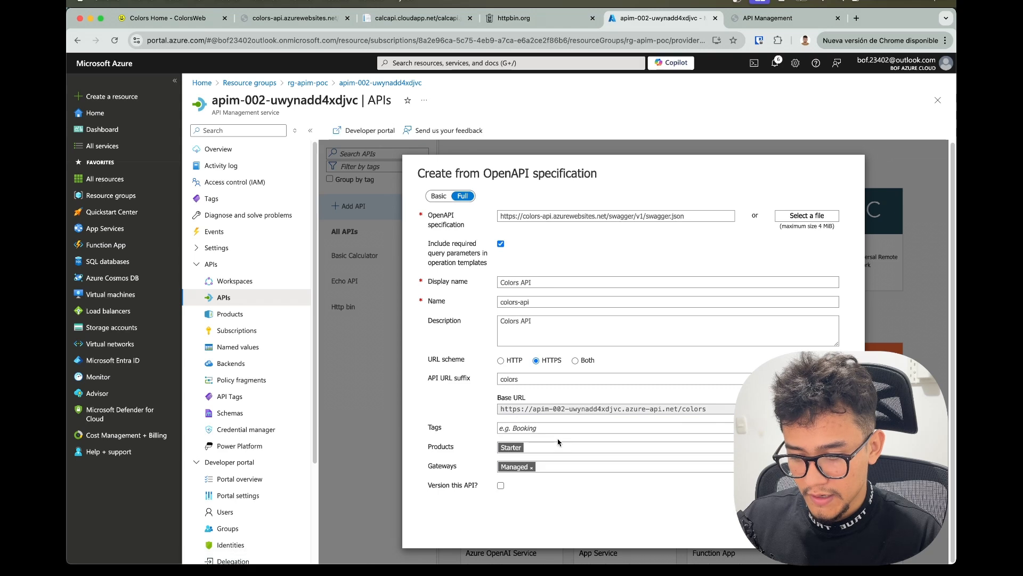
{"action": "left_click", "coordinate": [554, 443]}
{"action": "left_click", "coordinate": [537, 484]}
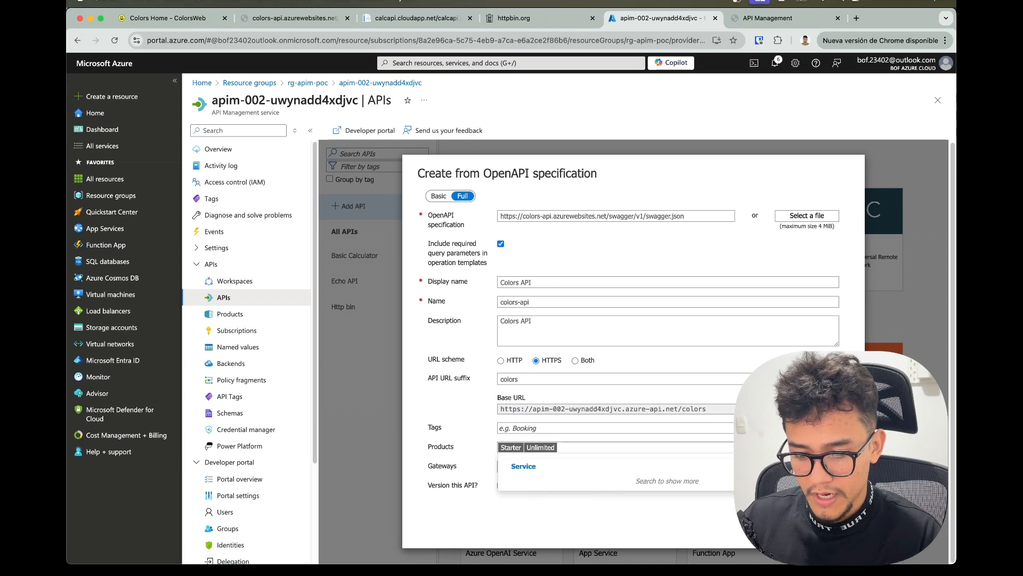
{"action": "left_click", "coordinate": [780, 527]}
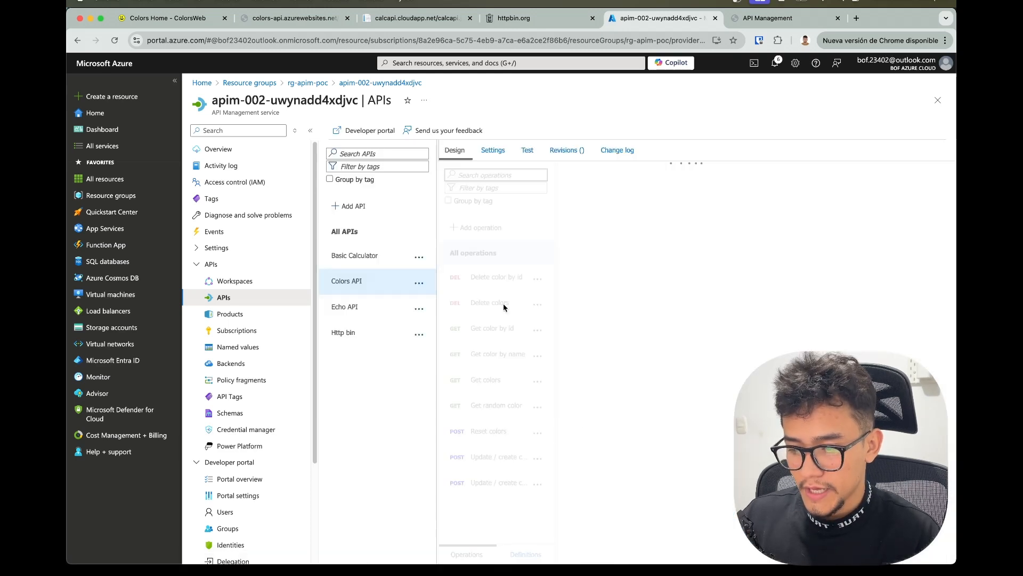
- Open the Get random color test console and inspect its request URL
{"action": "left_click", "coordinate": [497, 420]}
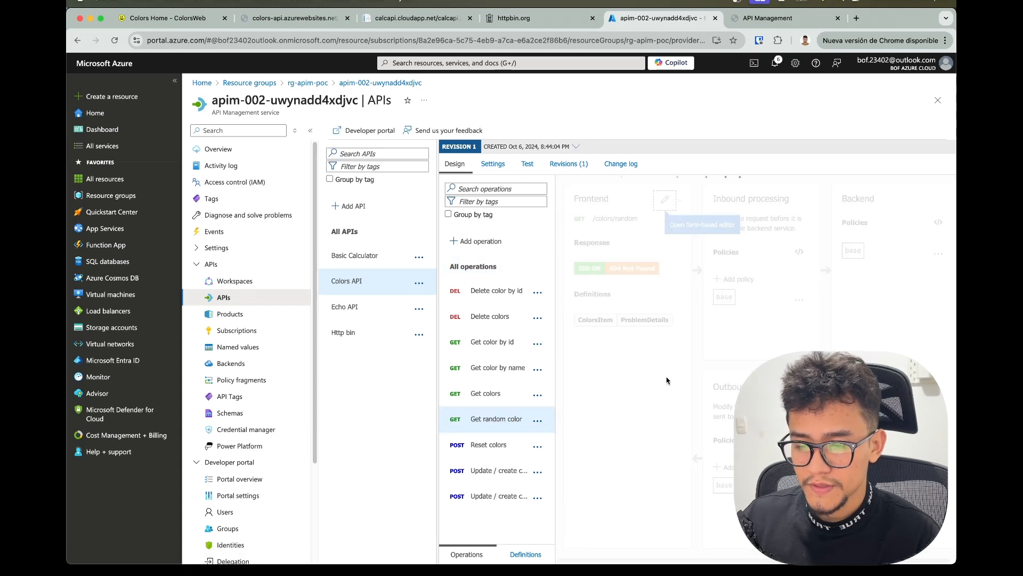
{"action": "left_click", "coordinate": [527, 163]}
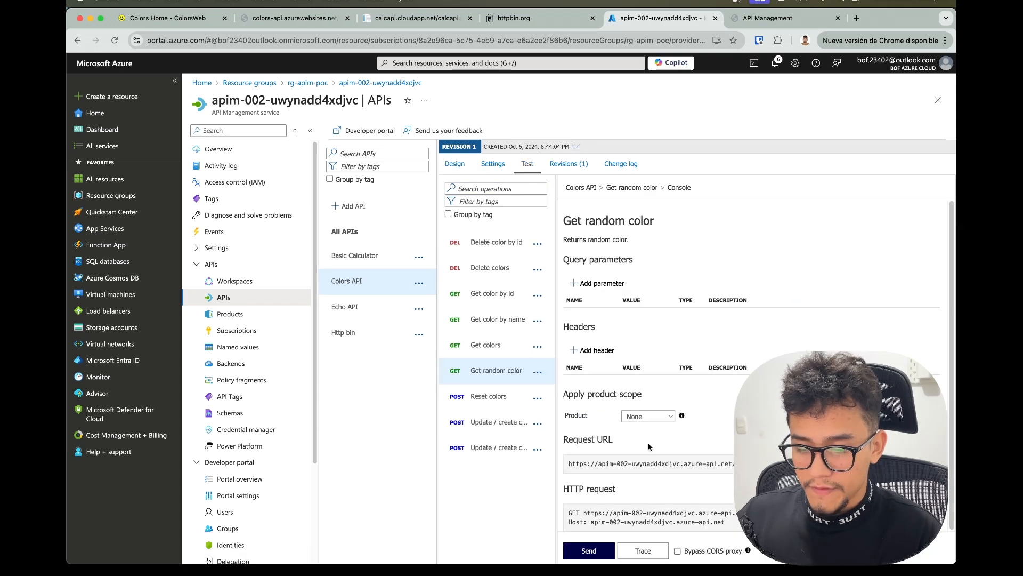
{"action": "triple_click", "coordinate": [600, 448]}
{"action": "left_click", "coordinate": [602, 449]}
{"action": "double_click", "coordinate": [602, 449]}
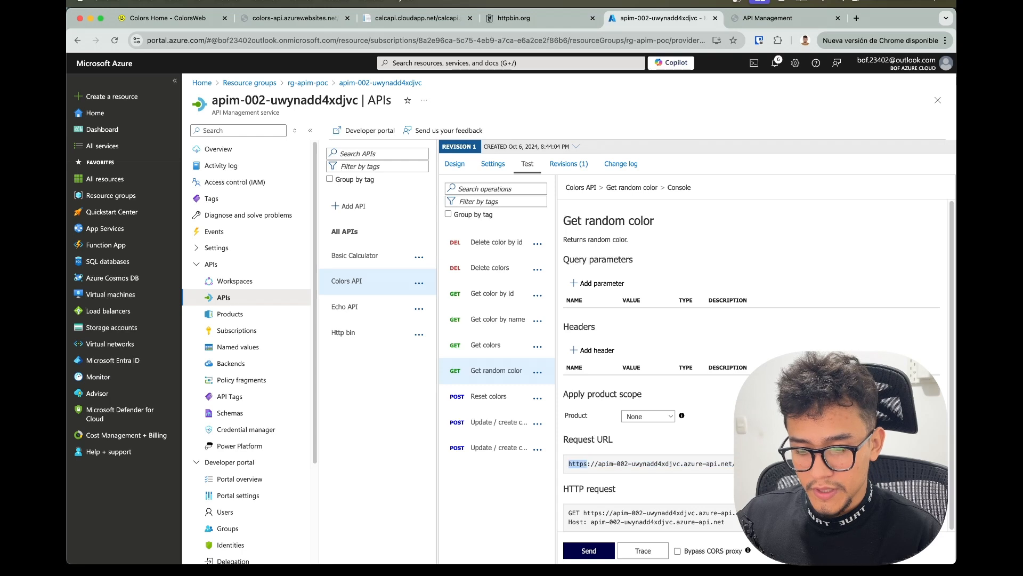
{"action": "left_click", "coordinate": [602, 448]}
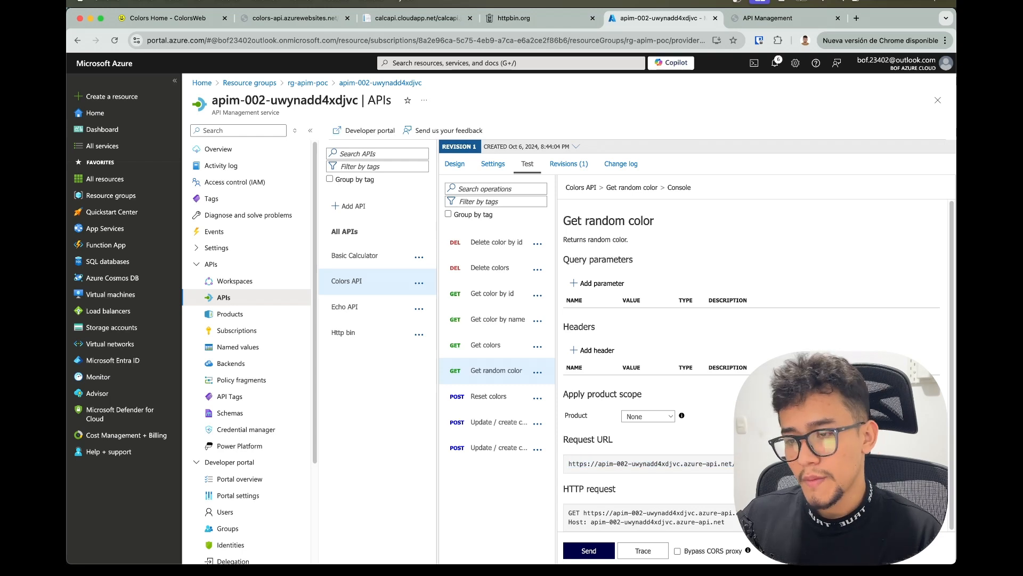
- Review the /colors path in the Colors API's OpenAPI specification, then close it without changes
{"action": "left_click", "coordinate": [454, 163]}
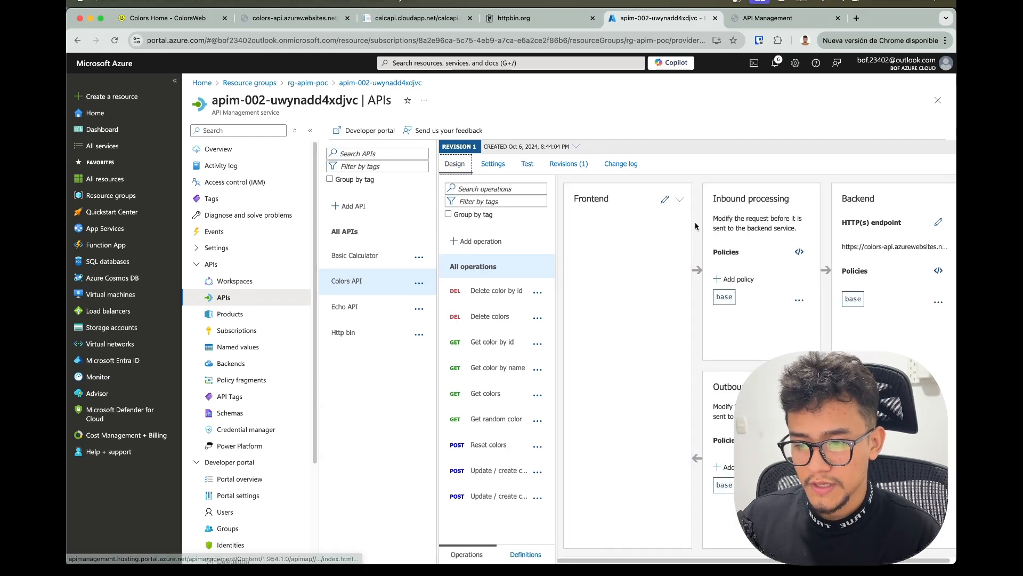
{"action": "left_click", "coordinate": [665, 200]}
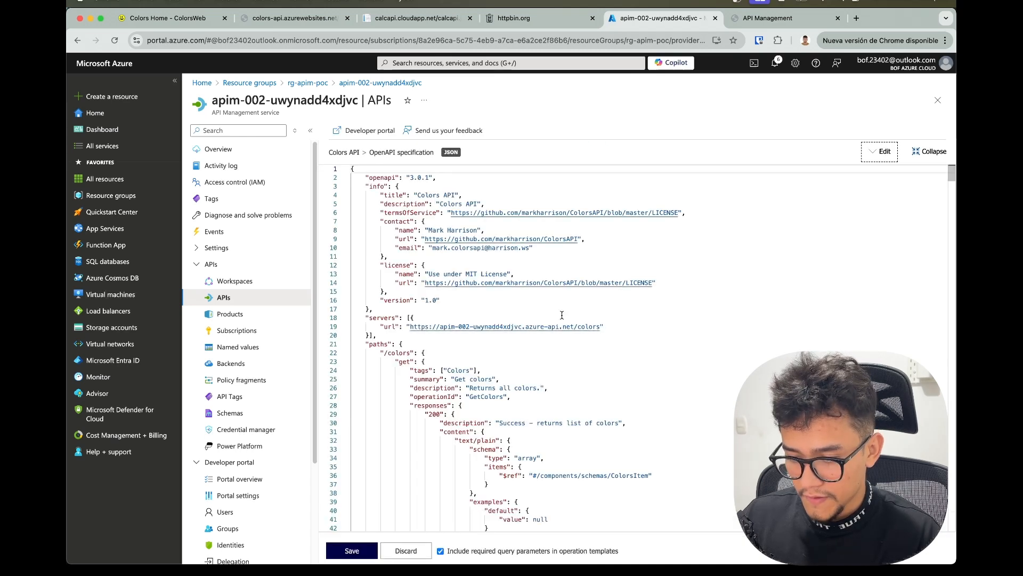
{"action": "double_click", "coordinate": [396, 354]}
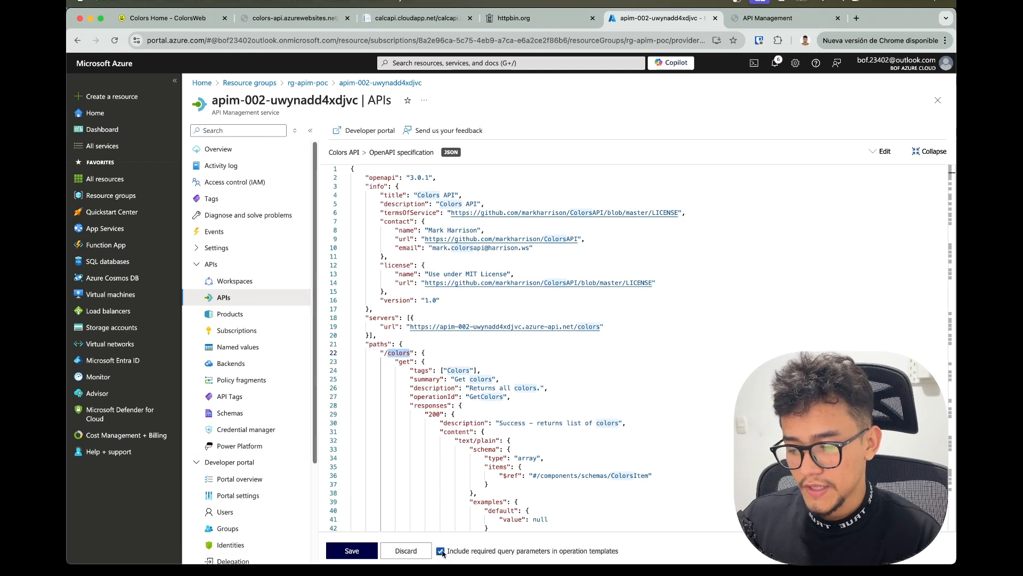
{"action": "left_click", "coordinate": [406, 550]}
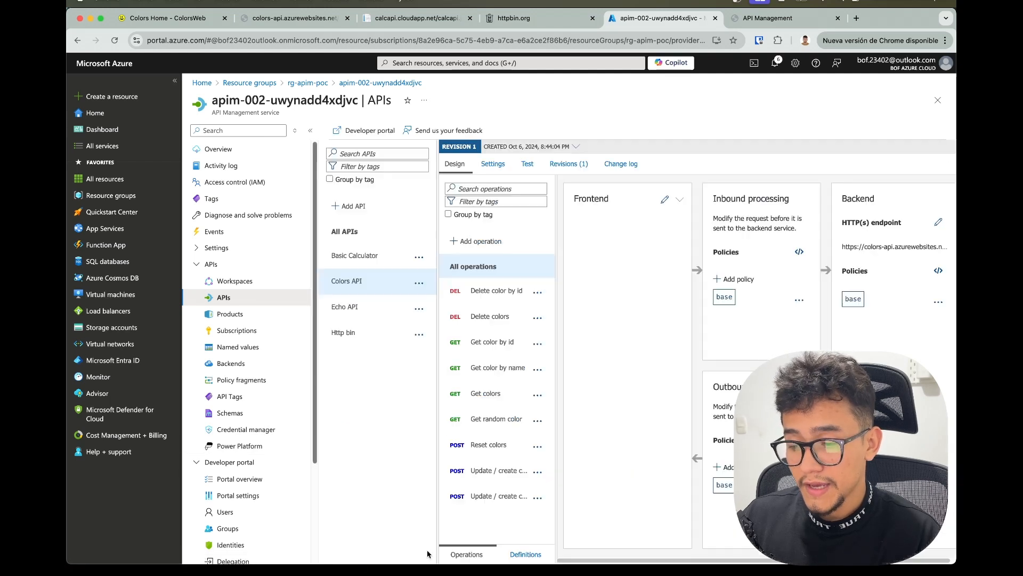
- Clear the 'colors' API URL suffix in the Colors API settings and save
{"action": "left_click", "coordinate": [493, 164]}
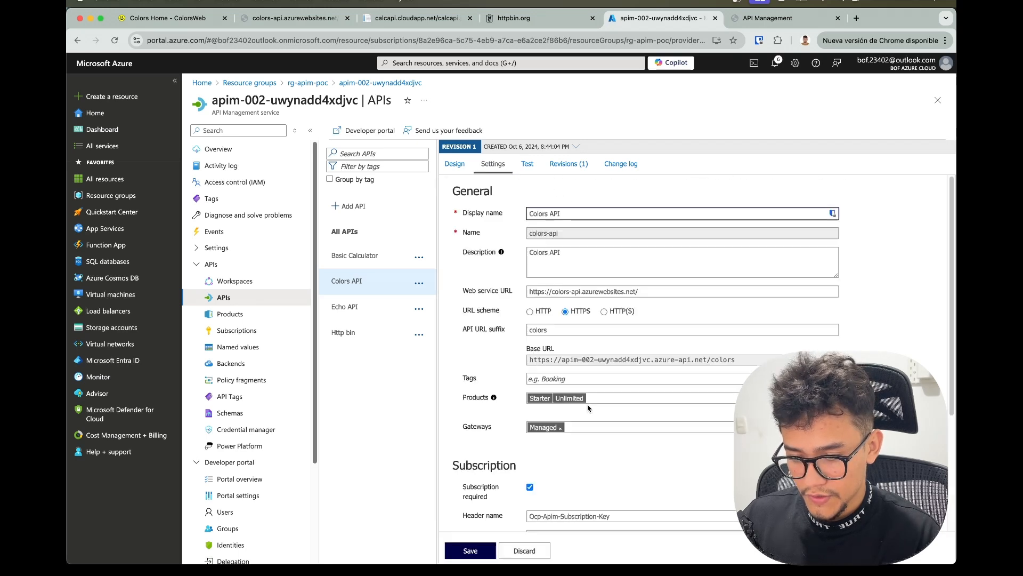
{"action": "double_click", "coordinate": [532, 326]}
{"action": "key", "text": "BackSpace"}
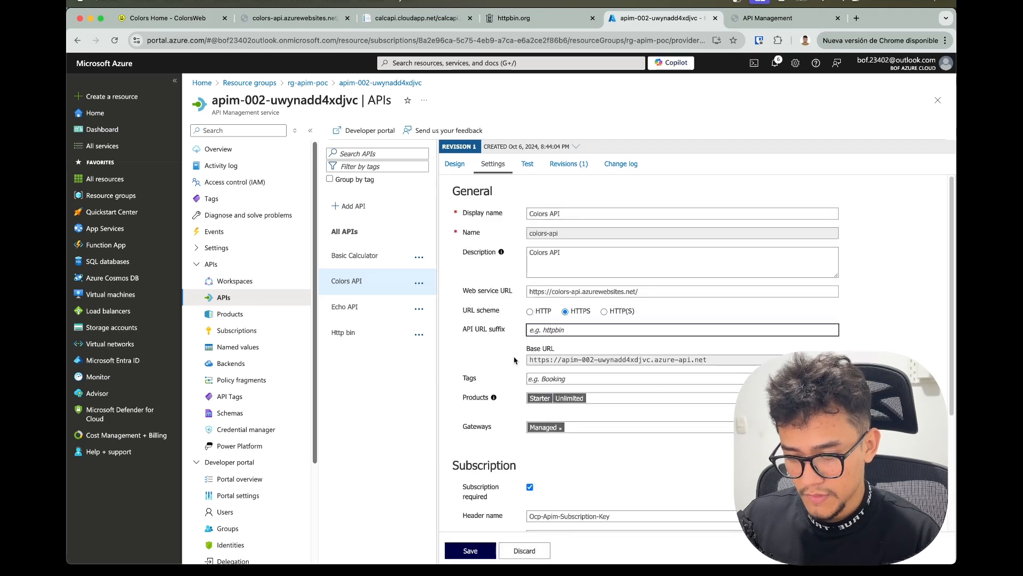
{"action": "left_click", "coordinate": [477, 550]}
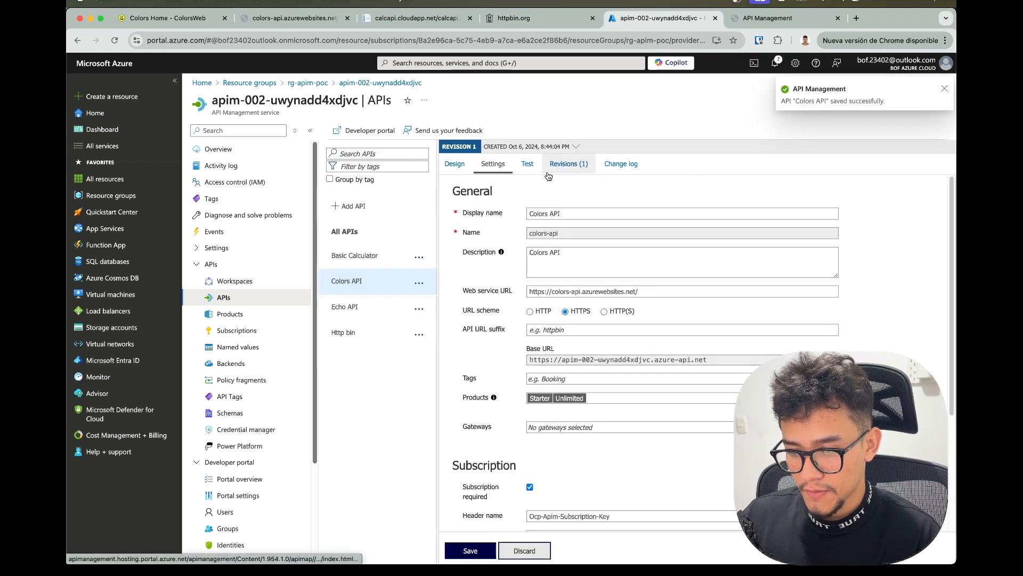
{"action": "left_click", "coordinate": [527, 164]}
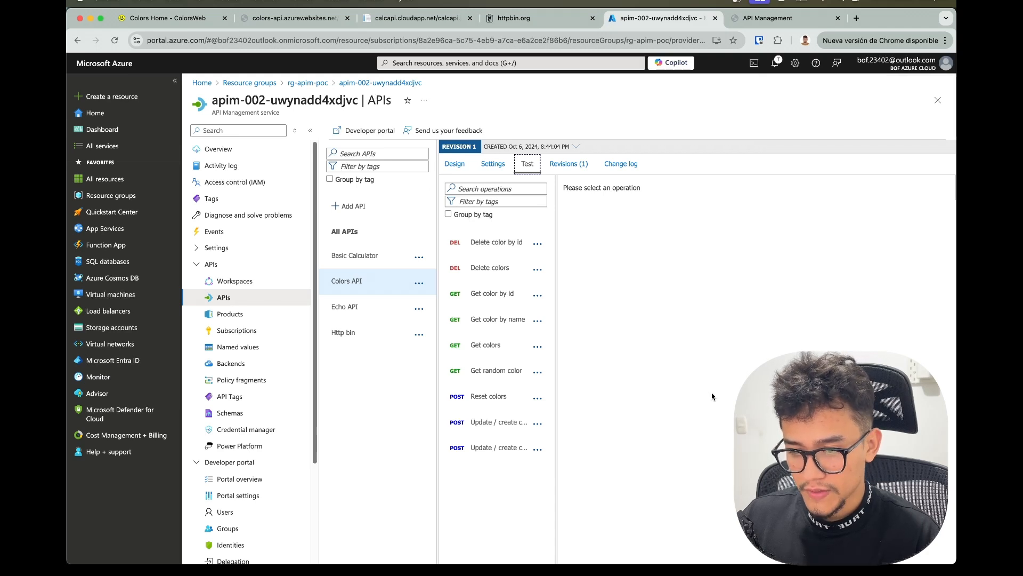
{"action": "left_click", "coordinate": [498, 371]}
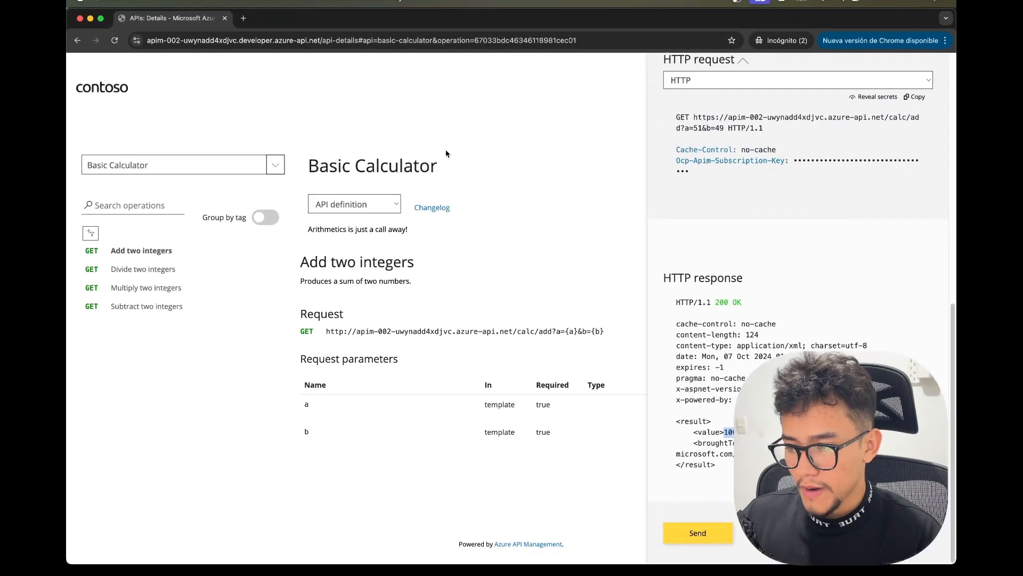
- In the developer portal, close the Basic Calculator console and send a Colors API Get random color test request
{"action": "scroll", "coordinate": [784, 279], "scroll_direction": "up", "scroll_amount": 10}
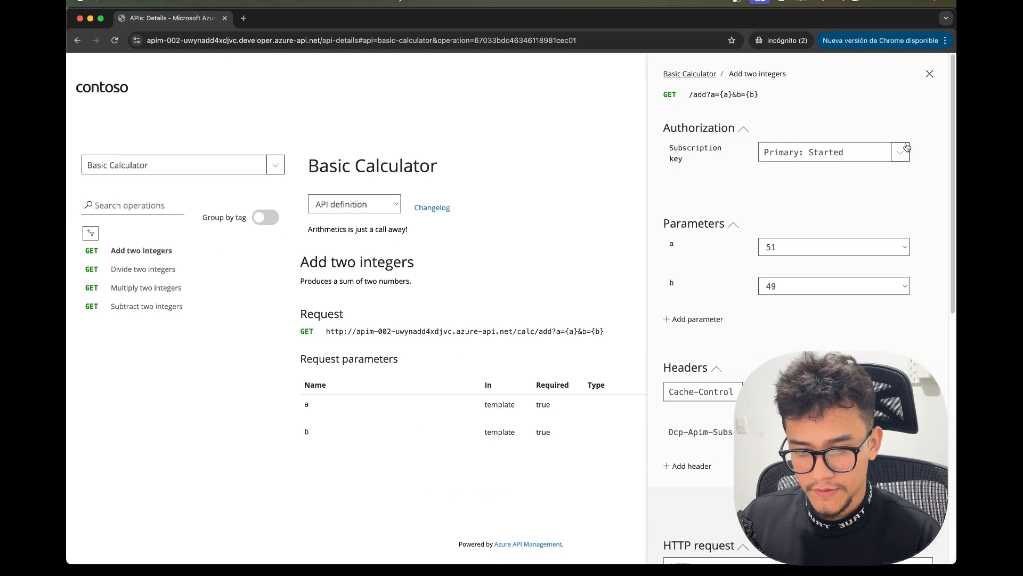
{"action": "left_click", "coordinate": [933, 77]}
{"action": "left_click", "coordinate": [721, 91]}
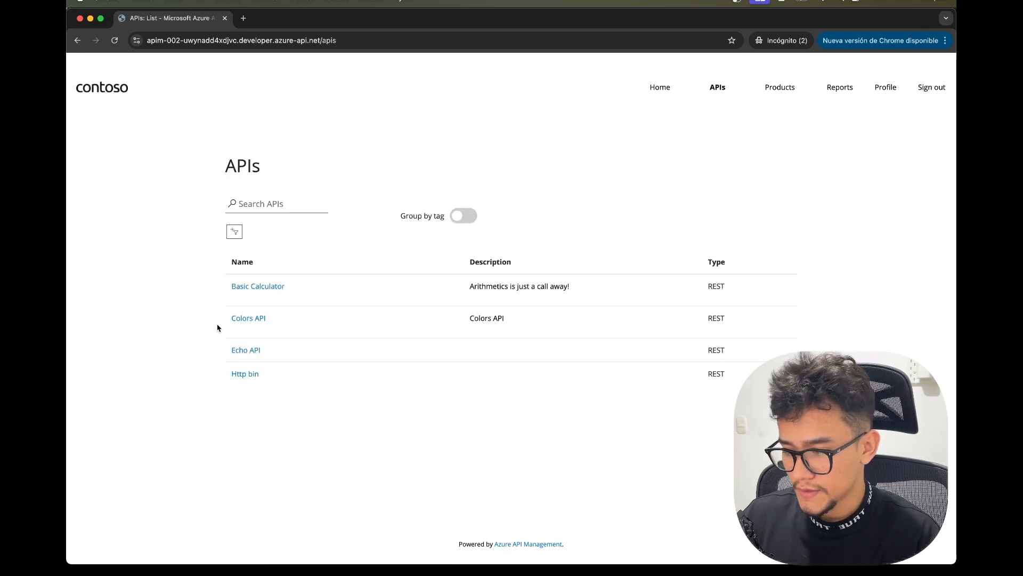
{"action": "left_click", "coordinate": [236, 325]}
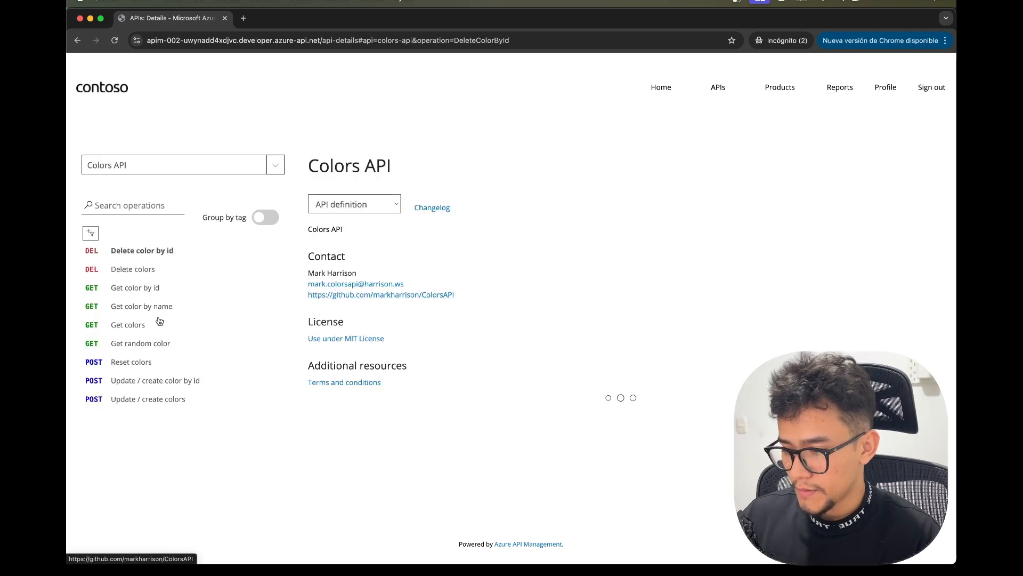
{"action": "left_click", "coordinate": [163, 343]}
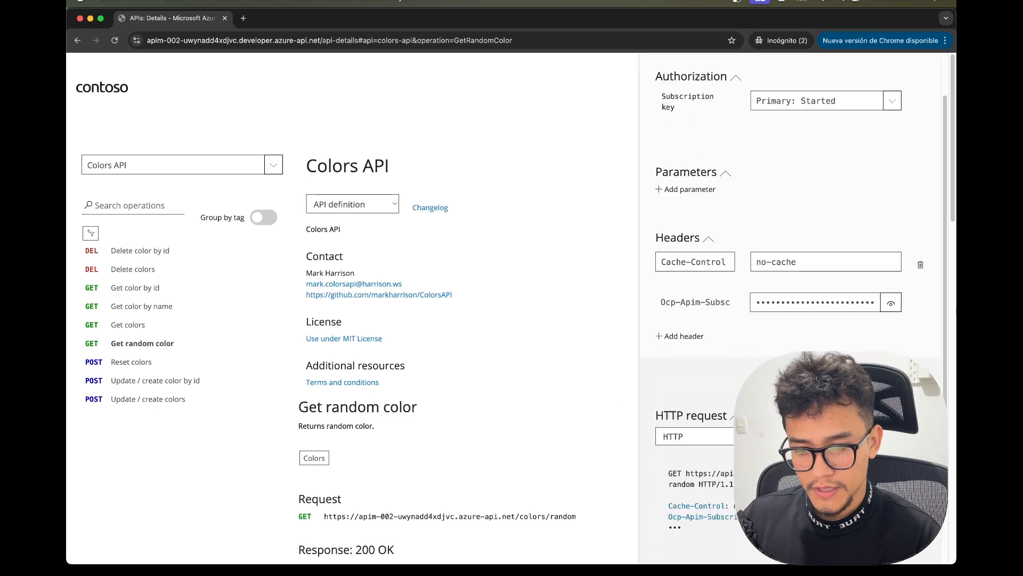
{"action": "scroll", "coordinate": [710, 534], "scroll_direction": "down", "scroll_amount": 2}
{"action": "left_click", "coordinate": [705, 532]}
{"action": "scroll", "coordinate": [698, 531], "scroll_direction": "down", "scroll_amount": 6}
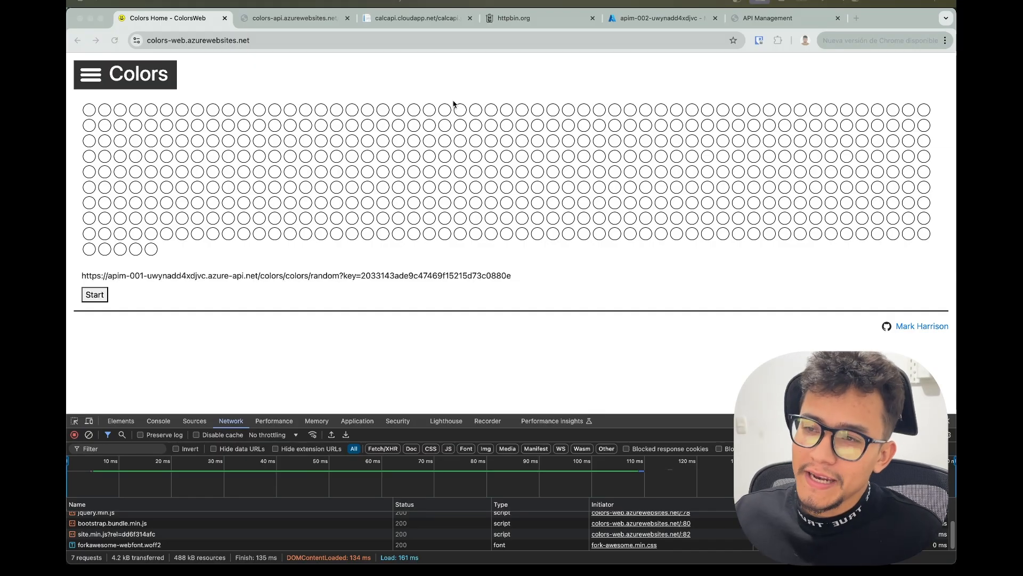
- Review the Starter product's policy XML, showing a rate limit of 5 calls per 60-second renewal period
{"action": "left_click", "coordinate": [673, 21]}
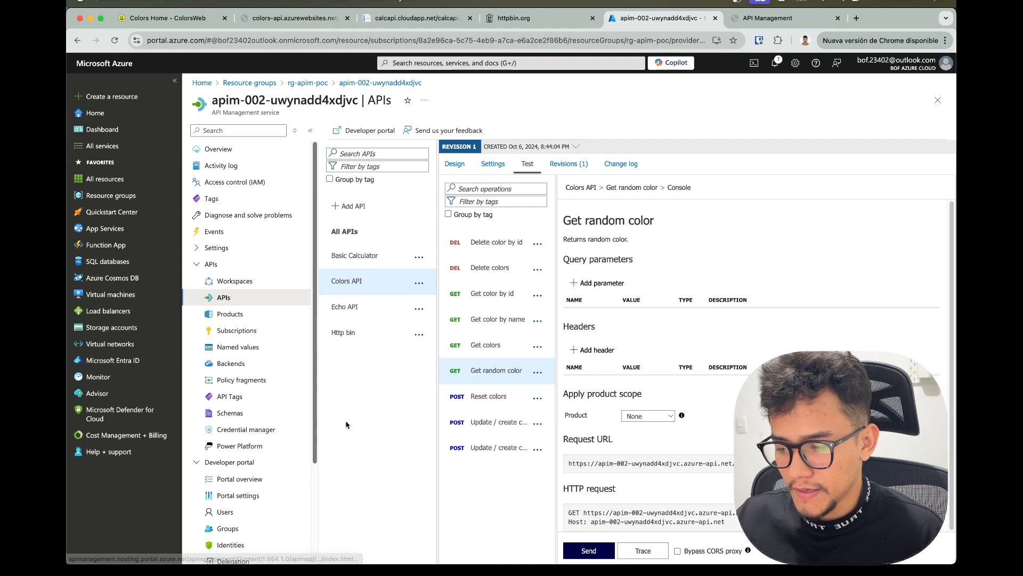
{"action": "left_click", "coordinate": [230, 314]}
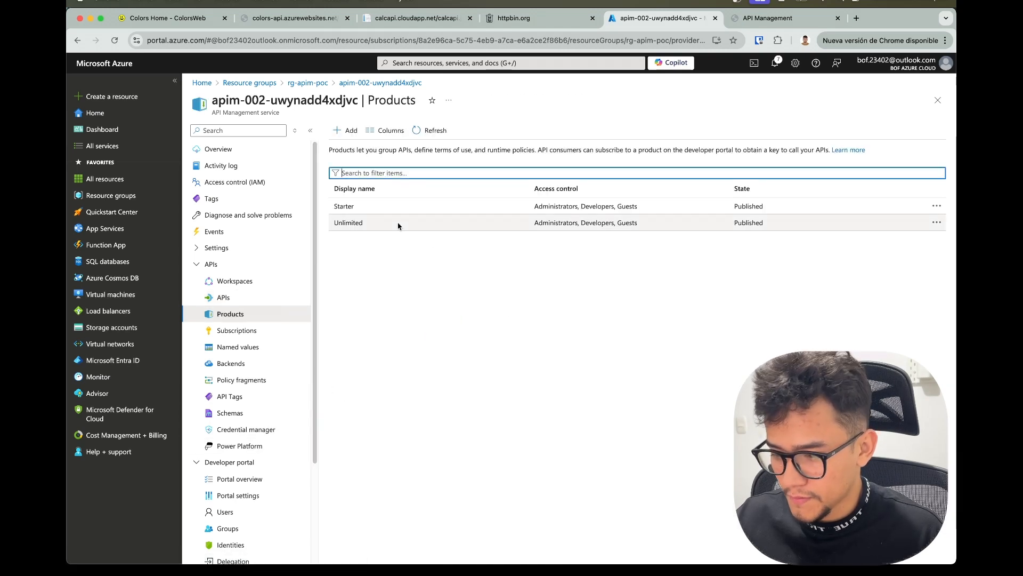
{"action": "left_click", "coordinate": [352, 206]}
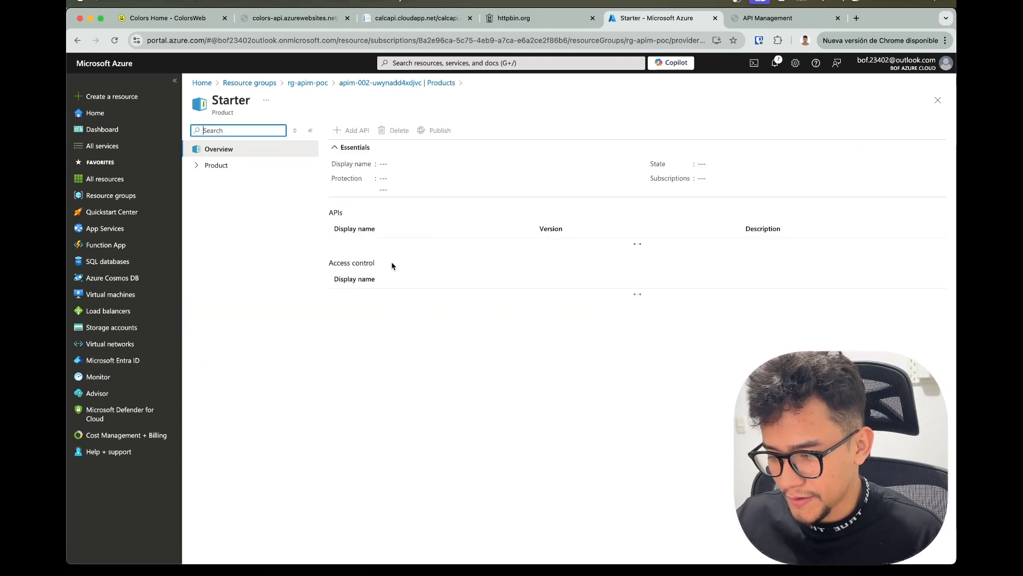
{"action": "left_click", "coordinate": [212, 163]}
{"action": "left_click", "coordinate": [234, 215]}
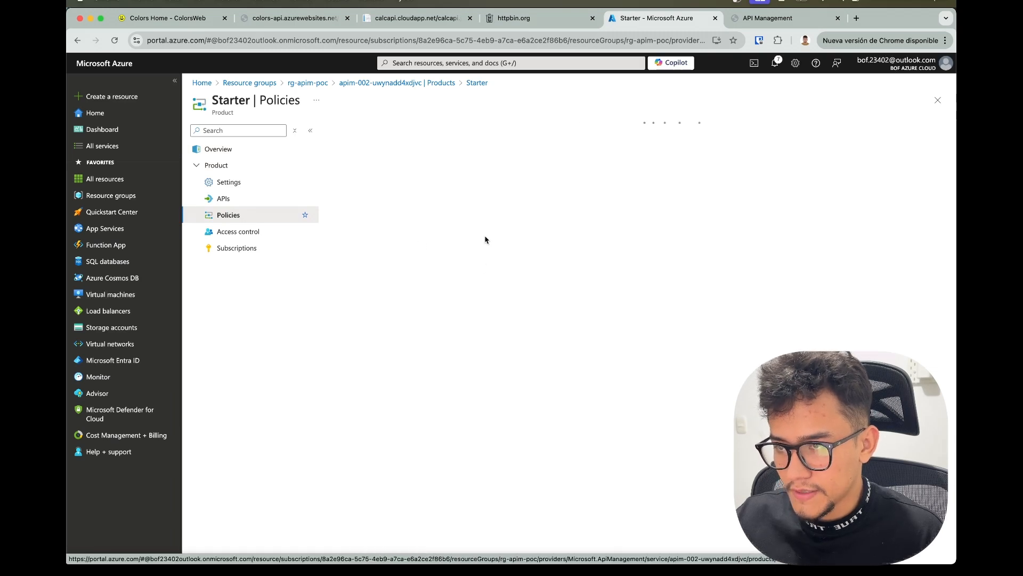
{"action": "left_click", "coordinate": [584, 246]}
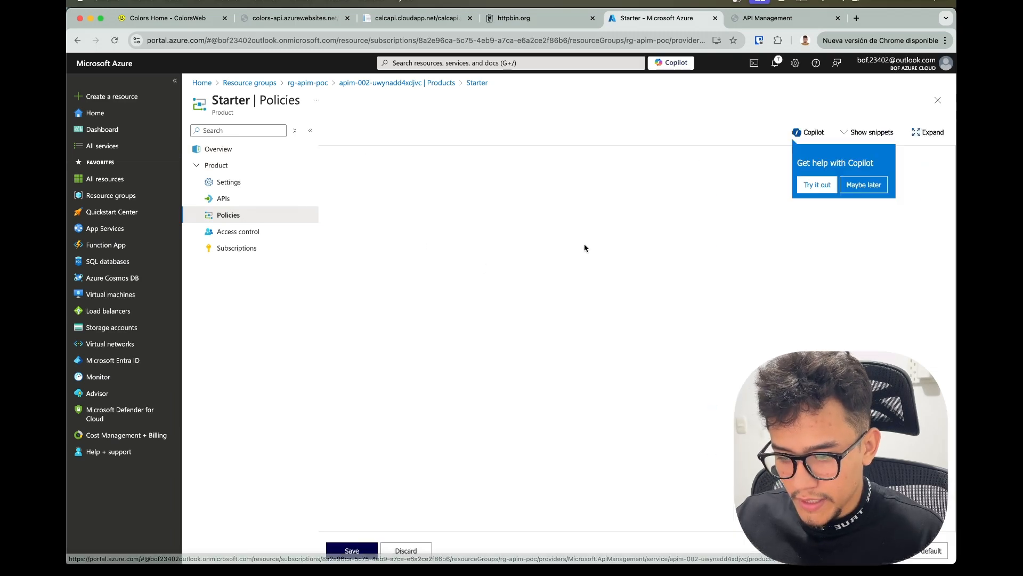
{"action": "double_click", "coordinate": [453, 273]}
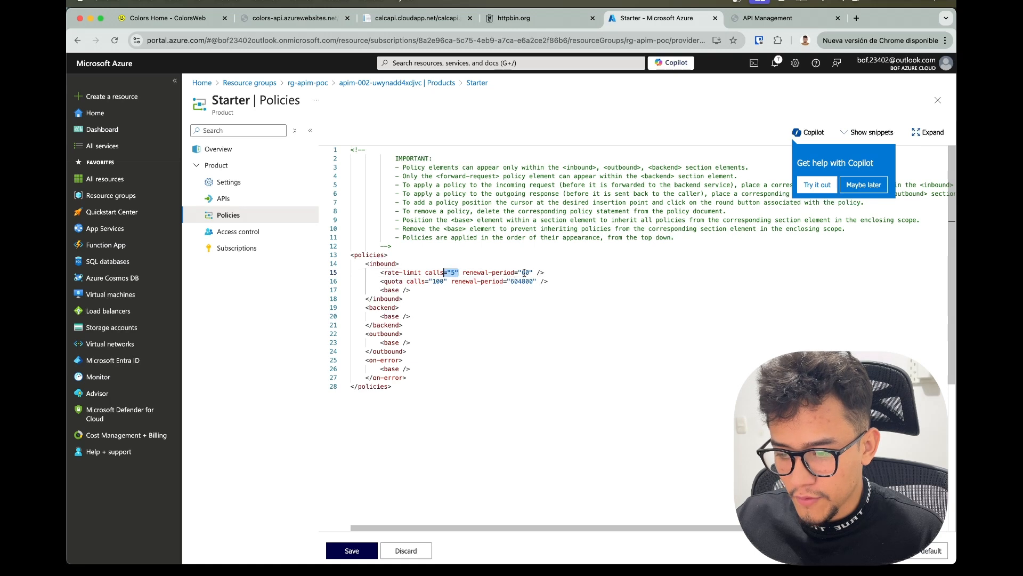
{"action": "double_click", "coordinate": [526, 272]}
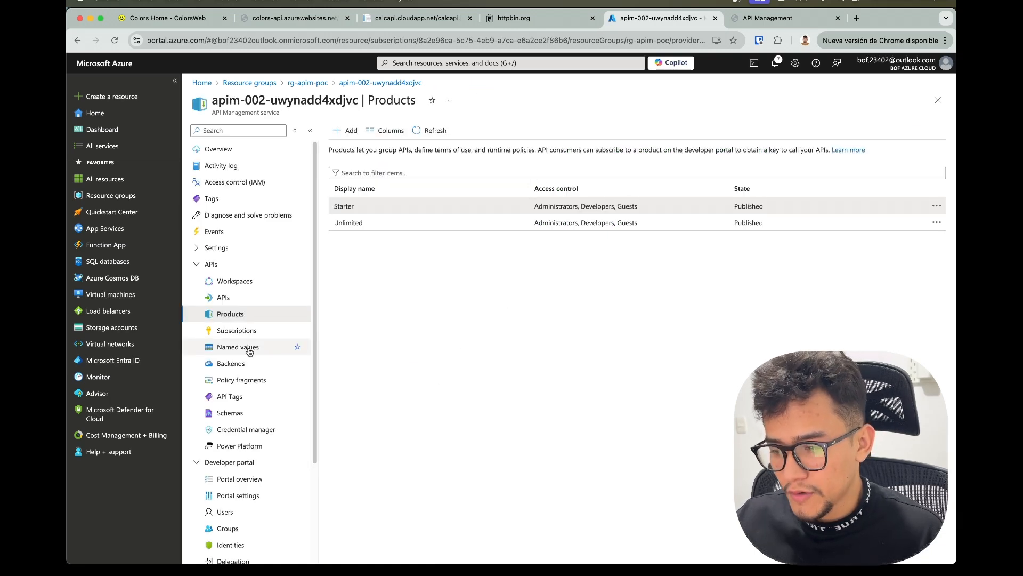
{"action": "left_click", "coordinate": [217, 149]}
- Start the ColorsWeb lights, confirm the gateway calls fail with CORS errors, then reload and copy the site URL
{"action": "left_click", "coordinate": [182, 19]}
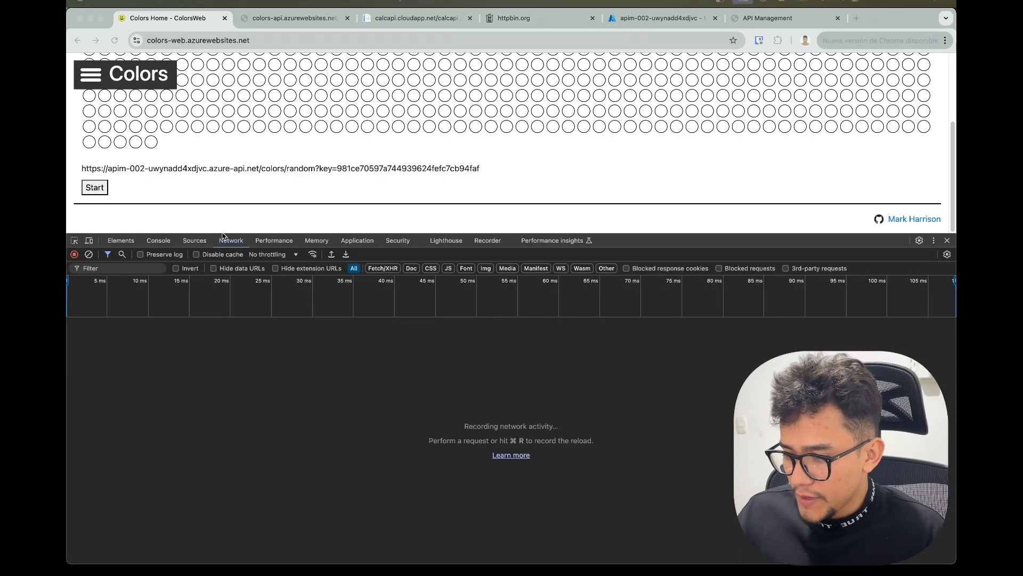
{"action": "left_click", "coordinate": [95, 190]}
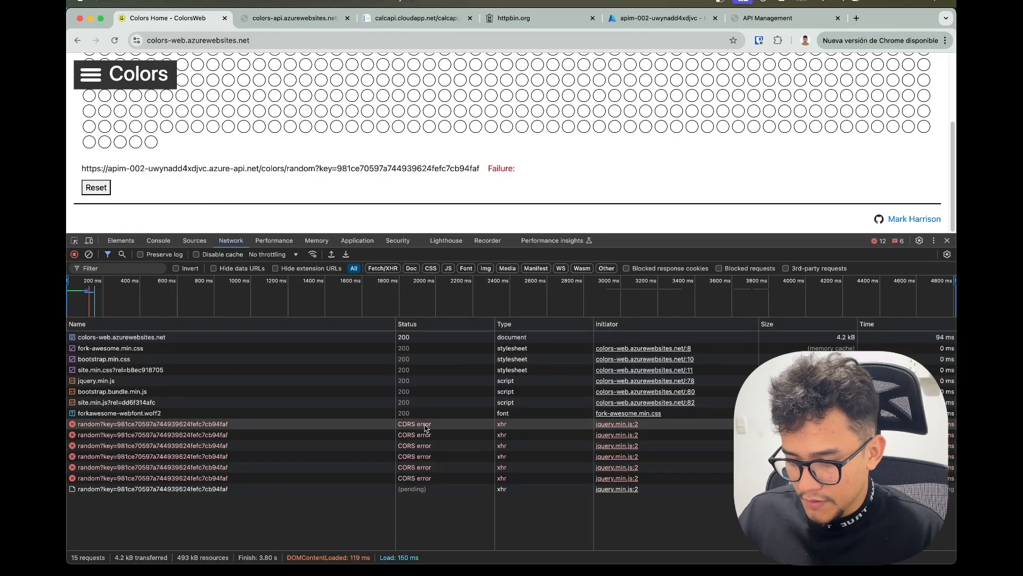
{"action": "left_click", "coordinate": [426, 428]}
{"action": "left_click", "coordinate": [425, 437]}
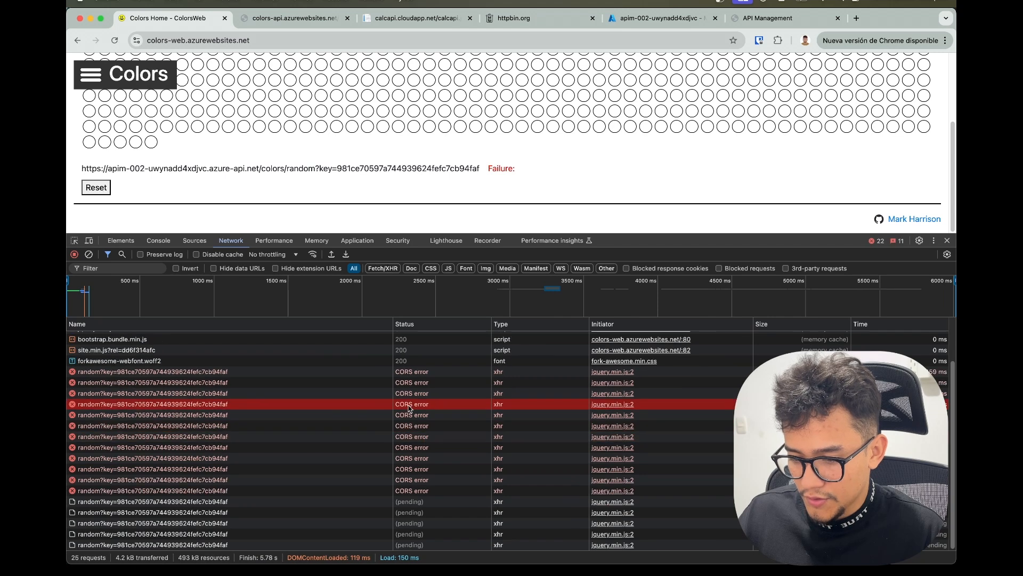
{"action": "key", "text": "super+r"}
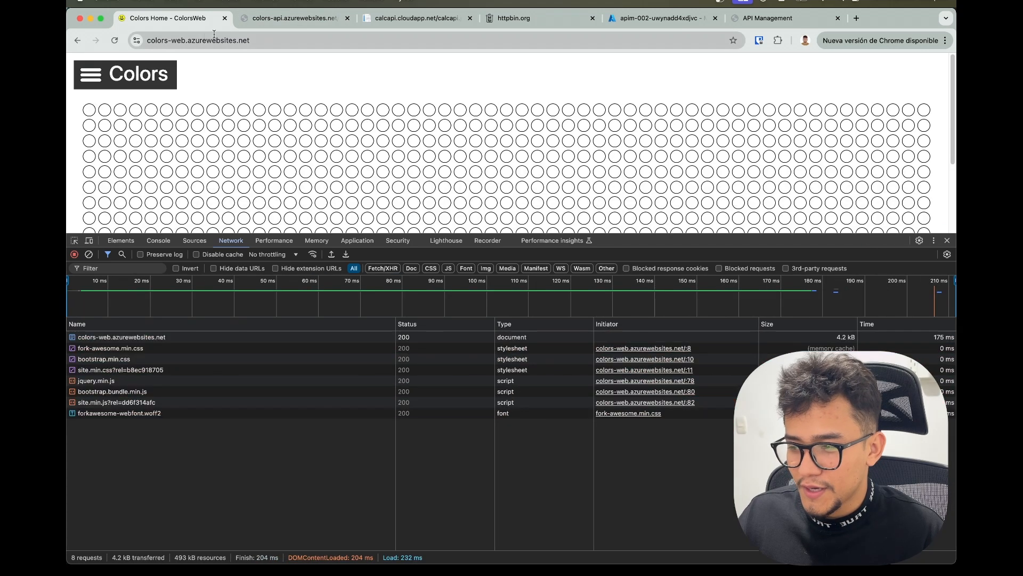
{"action": "left_click", "coordinate": [236, 37]}
{"action": "key", "text": "super+c"}
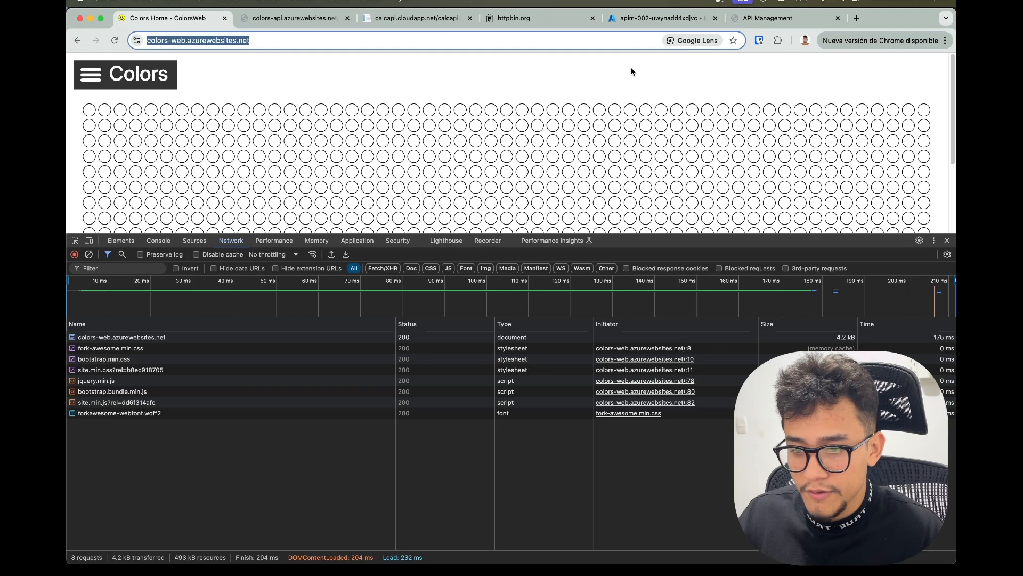
{"action": "left_click", "coordinate": [647, 19]}
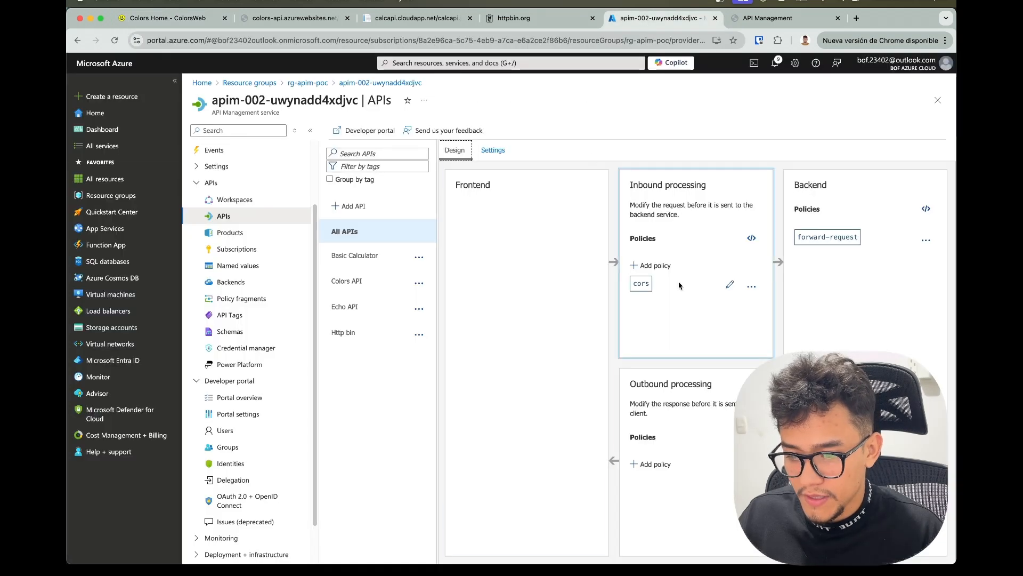
{"action": "mouse_move", "coordinate": [642, 288]}
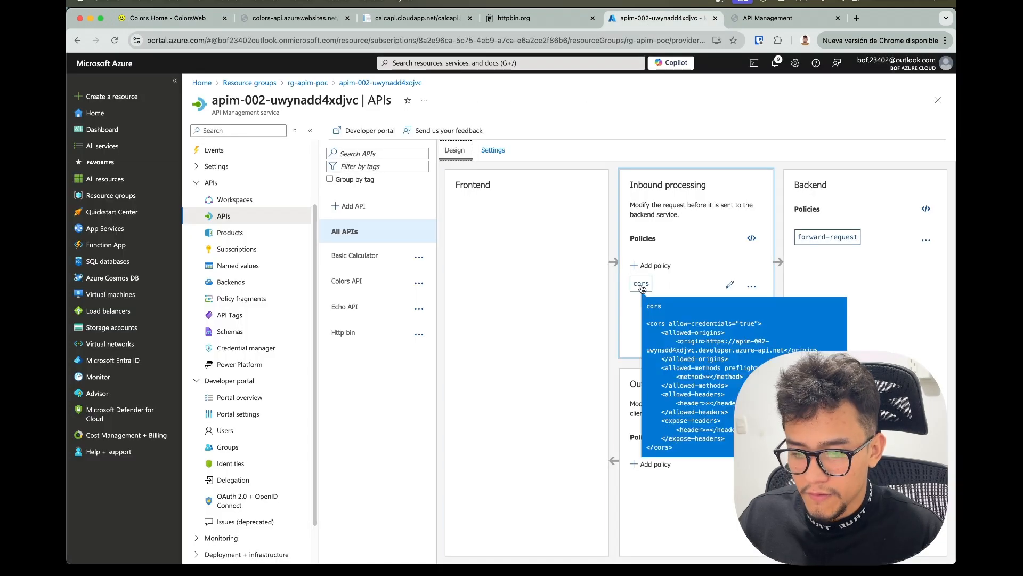
{"action": "left_click", "coordinate": [736, 289]}
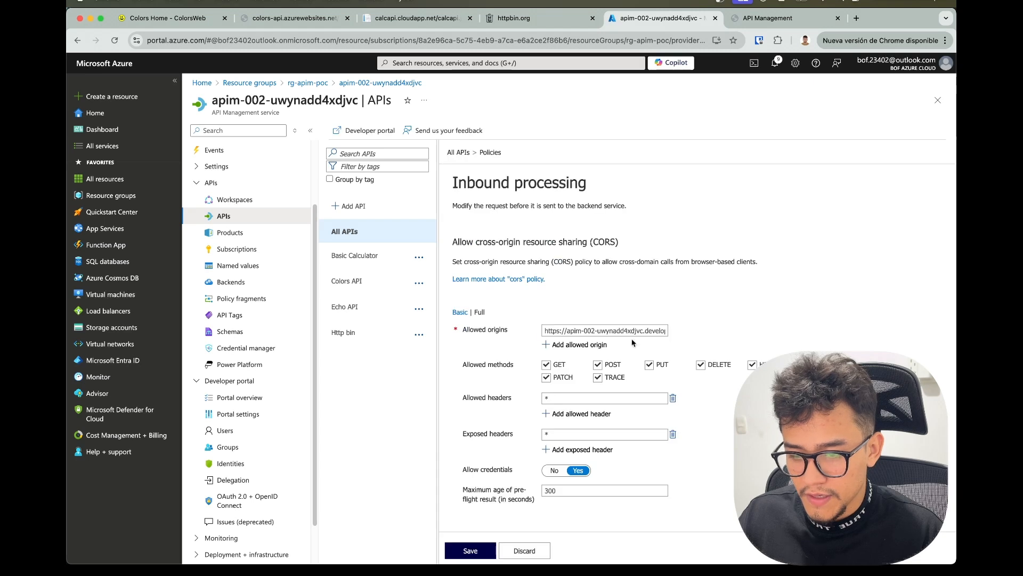
{"action": "left_click", "coordinate": [575, 346]}
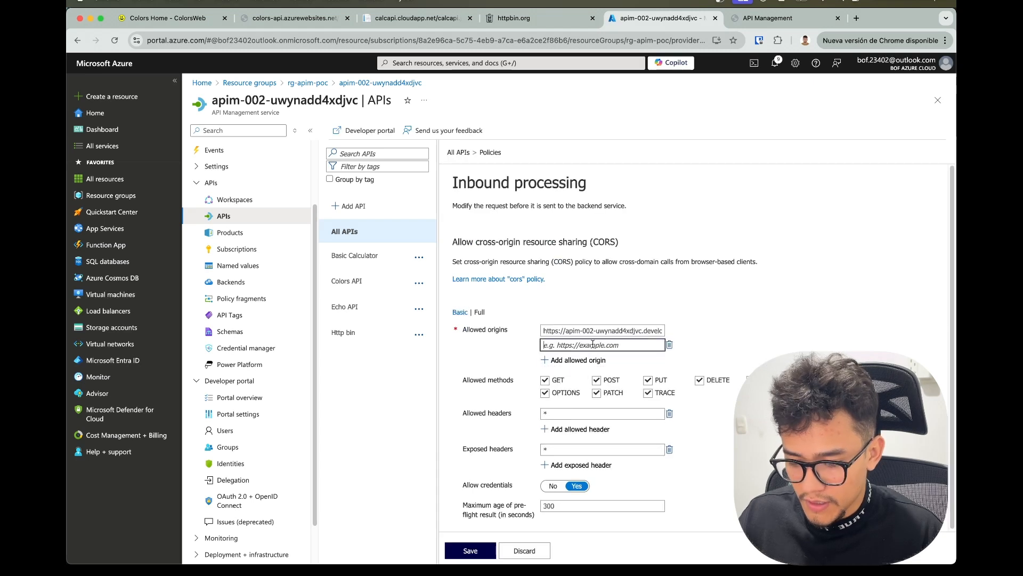
{"action": "key", "text": "super+v"}
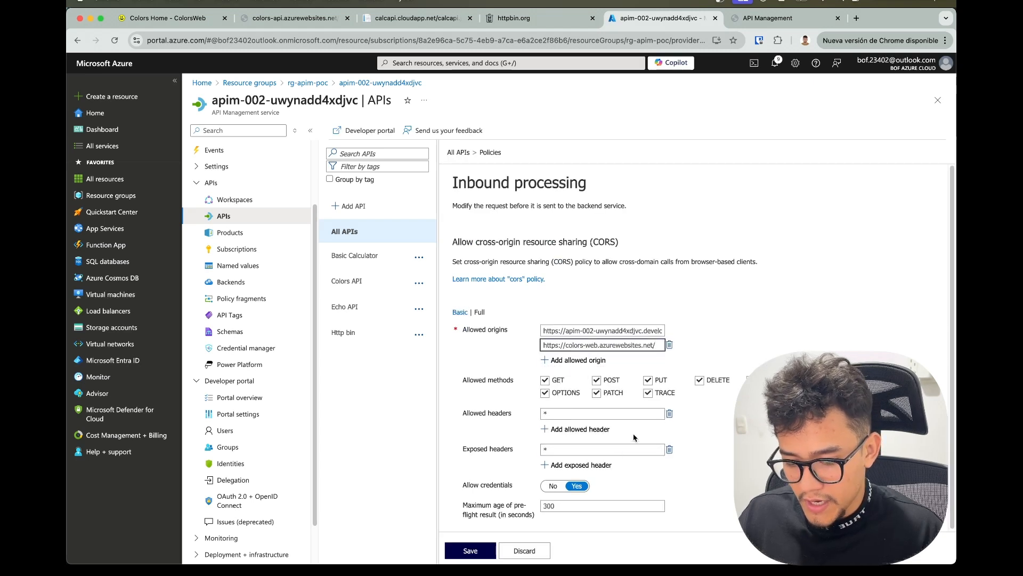
{"action": "left_click", "coordinate": [474, 550]}
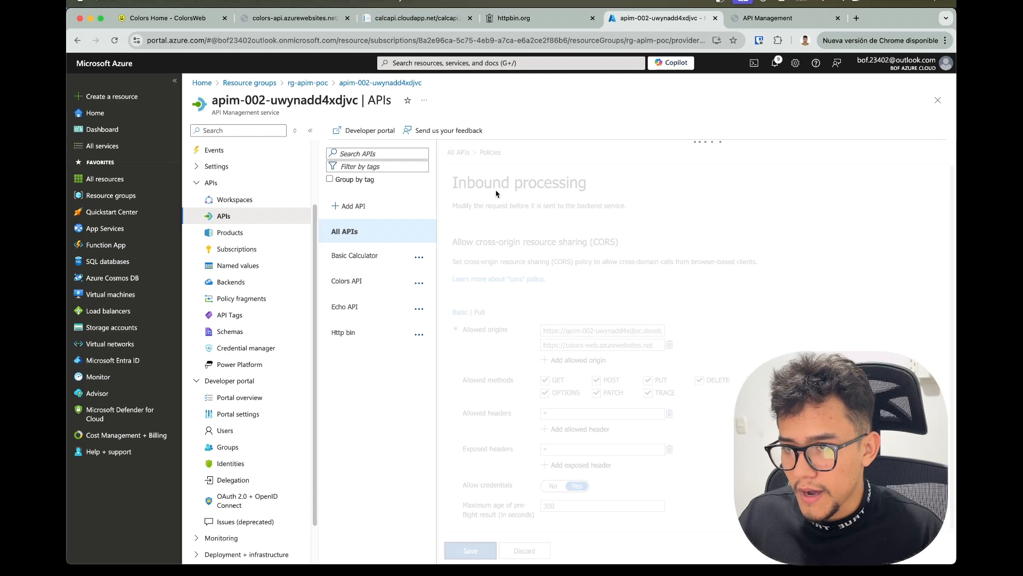
{"action": "left_click", "coordinate": [170, 18]}
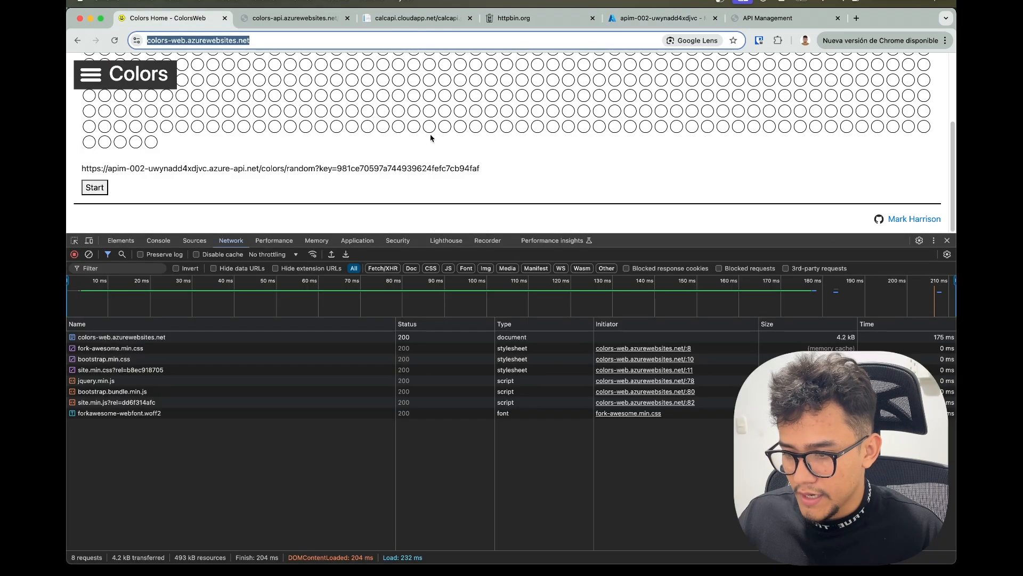
- Start the lights and watch the API calls succeed, then reset them and open the navigation menu
{"action": "left_click", "coordinate": [96, 188]}
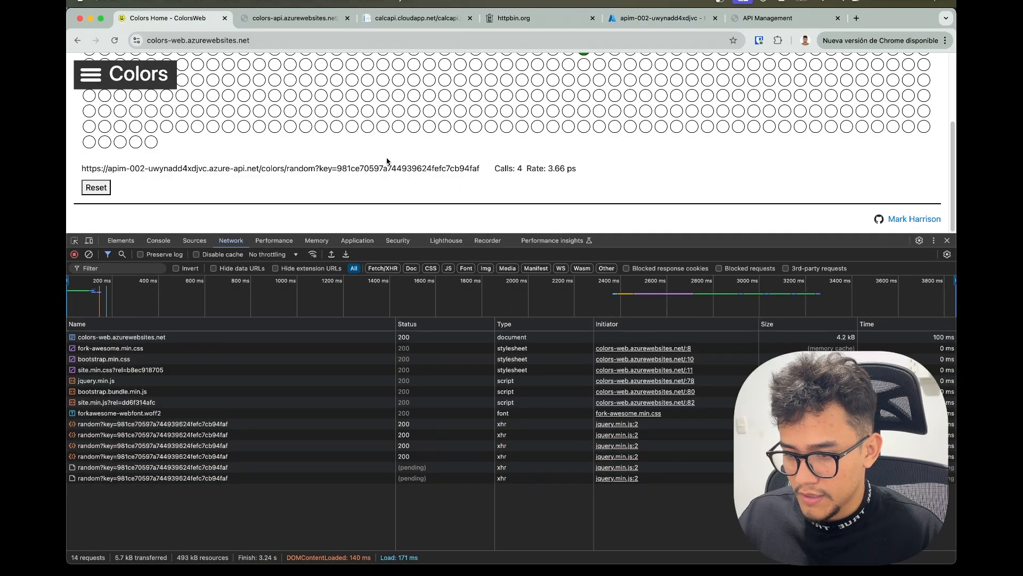
{"action": "scroll", "coordinate": [387, 161], "scroll_direction": "up", "scroll_amount": 1}
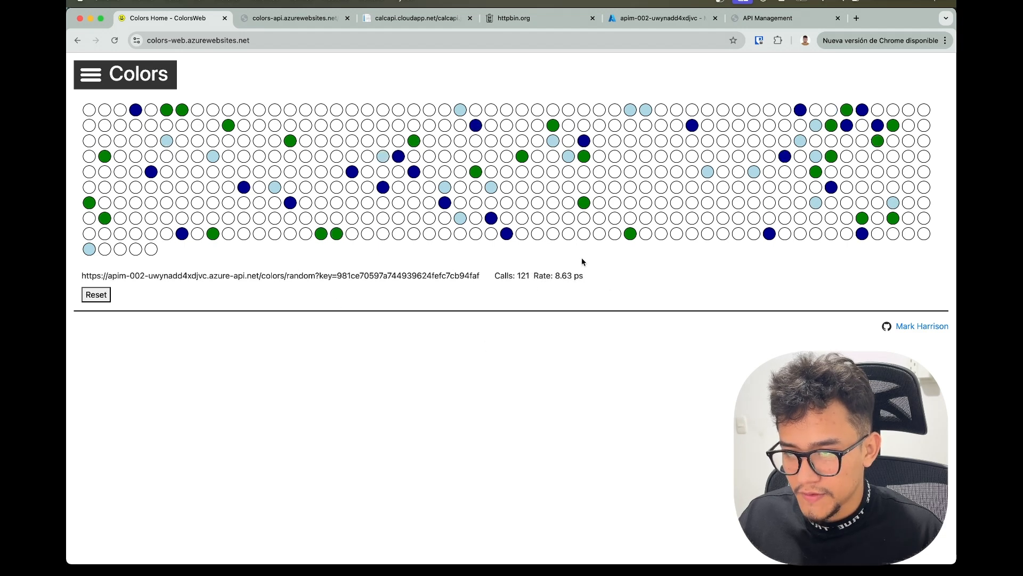
{"action": "left_click", "coordinate": [94, 295]}
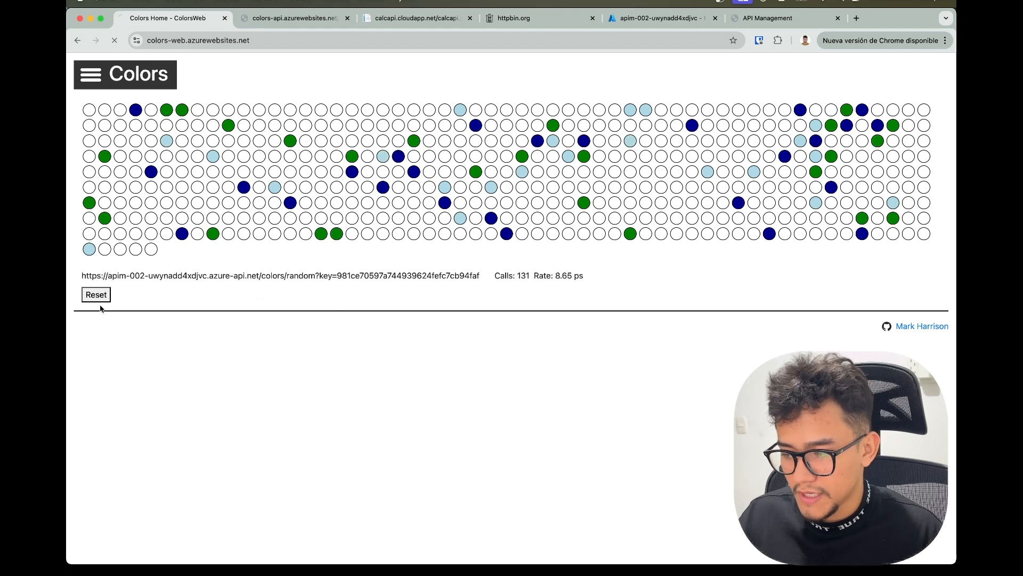
{"action": "left_click", "coordinate": [90, 74]}
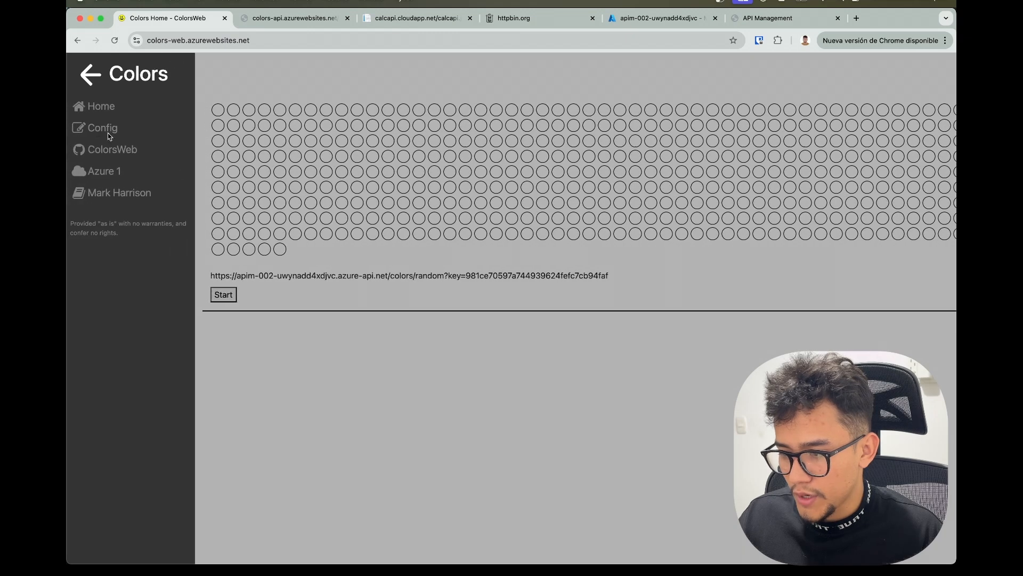
- Replace the ColorsWeb API URL with the colors URL that carries the Starter subscription key and submit
{"action": "left_click", "coordinate": [108, 127]}
{"action": "key", "text": "super+Tab"}
{"action": "key", "text": "super+Tab"}
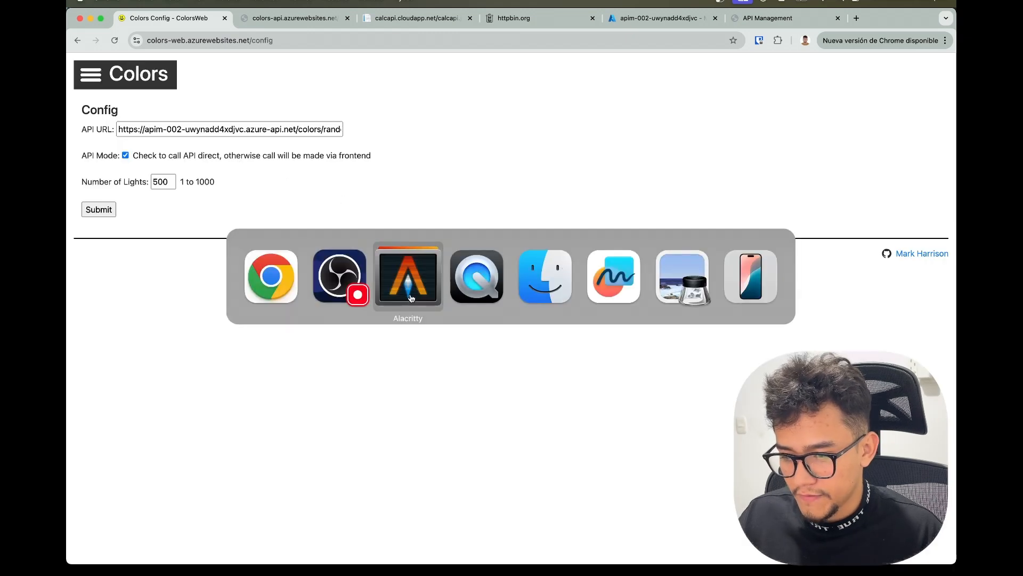
{"action": "left_click", "coordinate": [298, 261]}
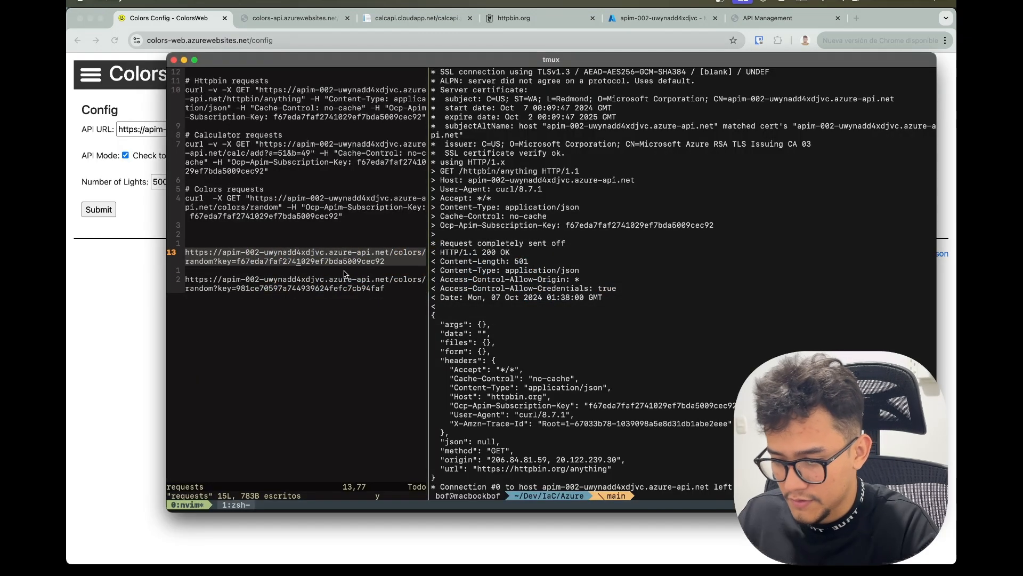
{"action": "left_click", "coordinate": [130, 274]}
{"action": "triple_click", "coordinate": [240, 129]}
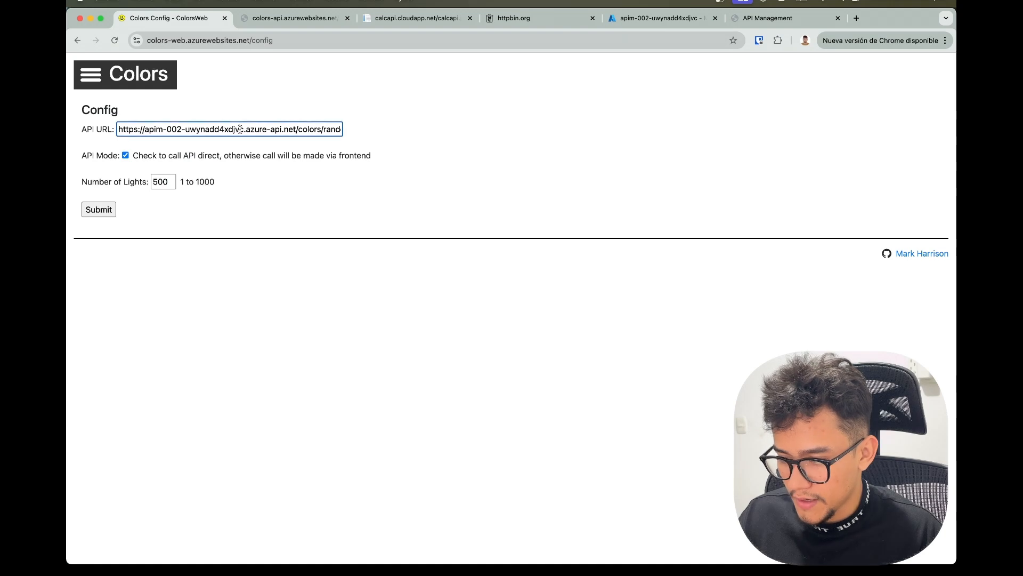
{"action": "left_click", "coordinate": [100, 212]}
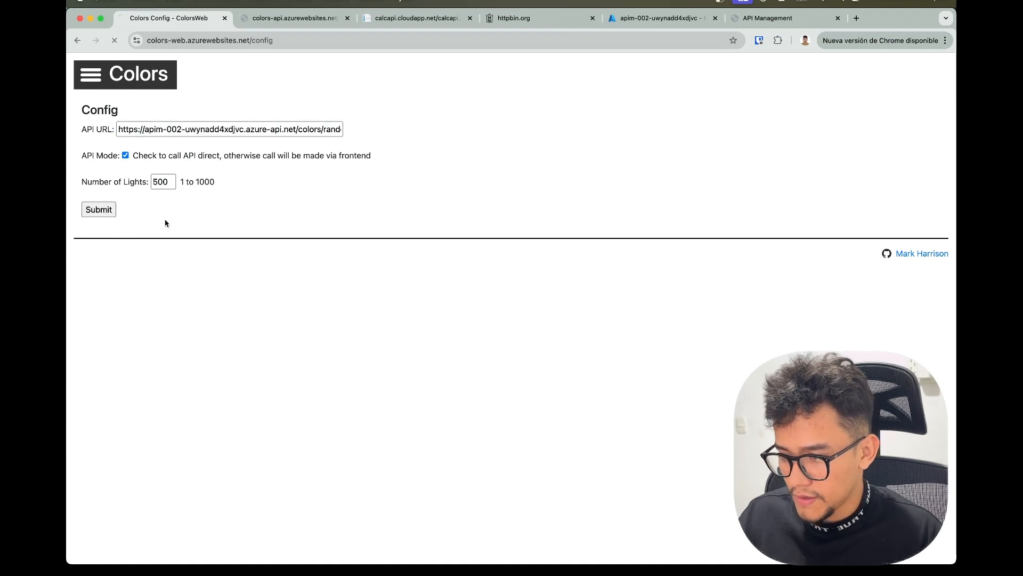
- Start the lights and confirm they stop with a Failure after 5 calls
{"action": "left_click", "coordinate": [94, 297]}
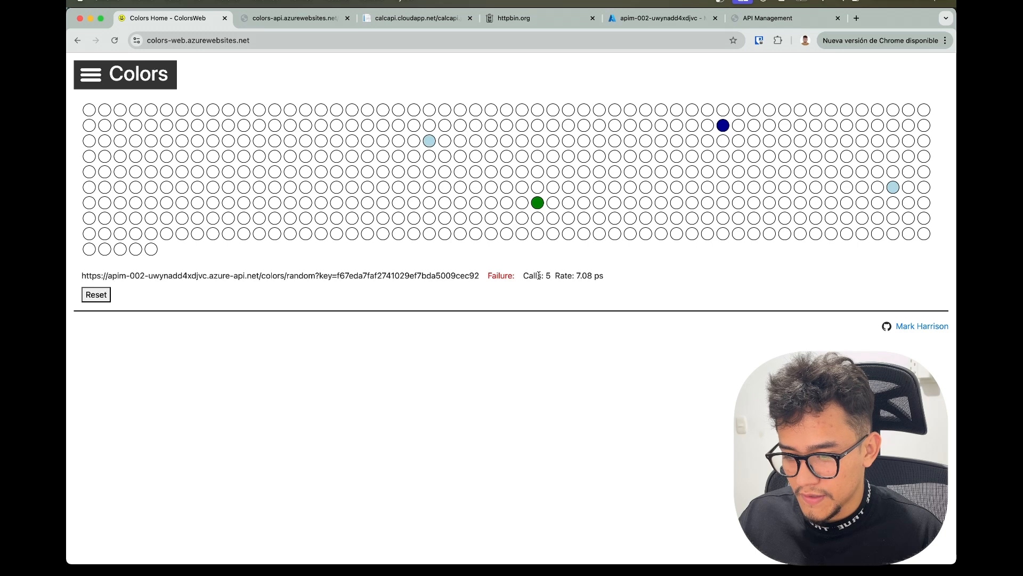
{"action": "left_click_drag", "start_coordinate": [524, 278], "coordinate": [555, 277]}
{"action": "left_click", "coordinate": [495, 279]}
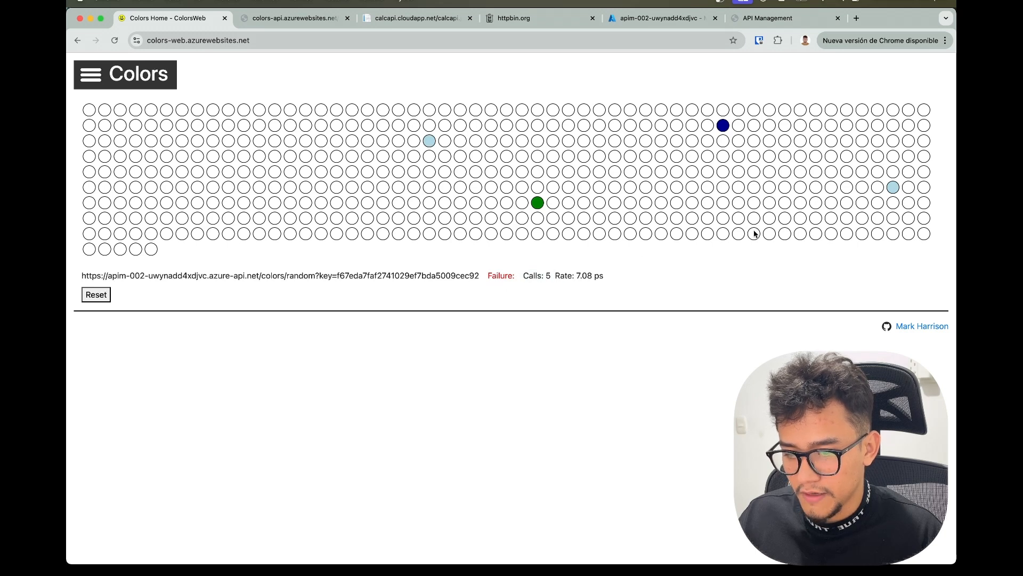
{"action": "left_click", "coordinate": [858, 20]}
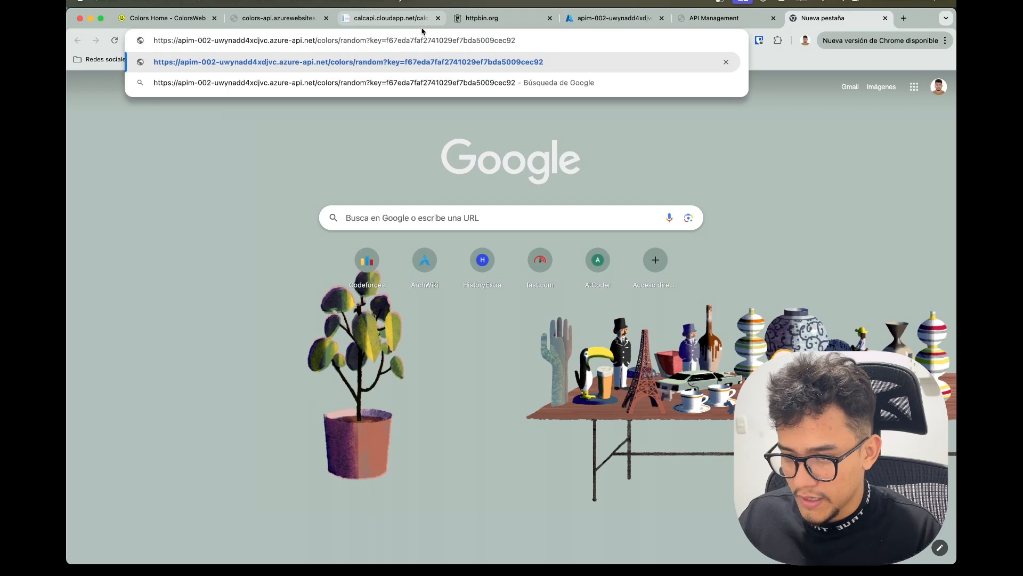
- Load the colors API URL directly, getting 429 Rate limit is exceeded, retry in 50 seconds
{"action": "key", "text": "Return"}
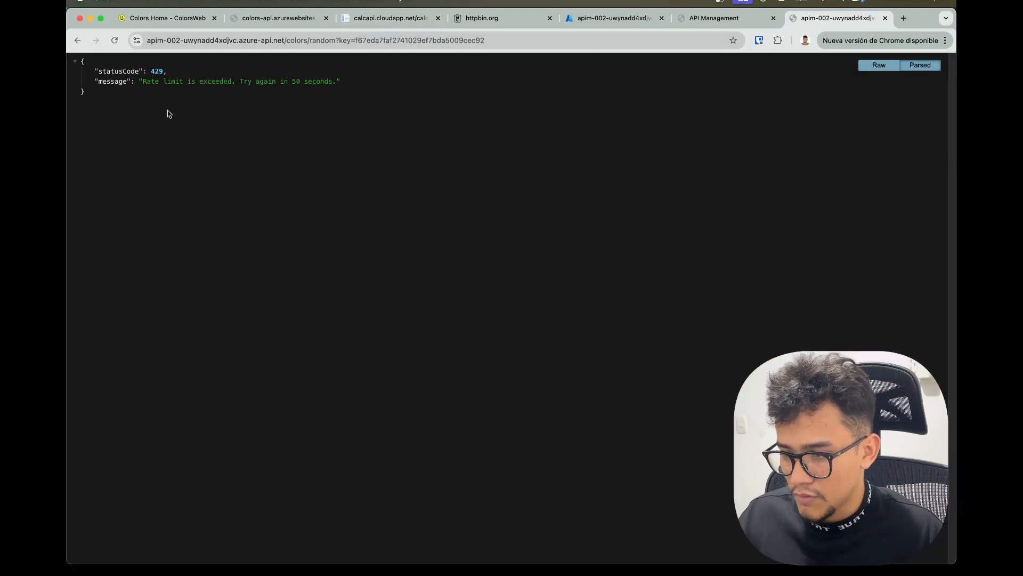
{"action": "left_click_drag", "start_coordinate": [138, 81], "coordinate": [341, 81]}
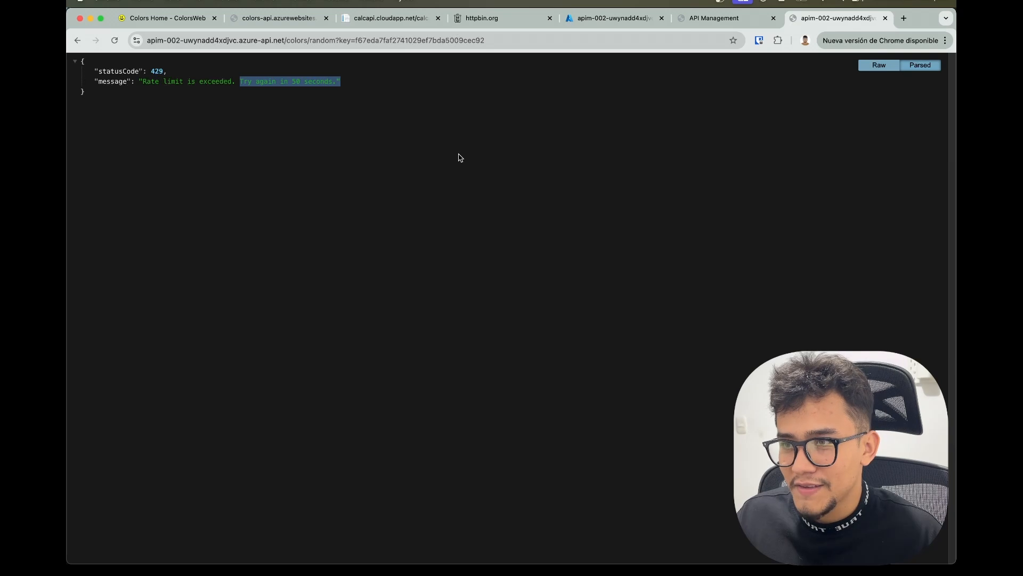
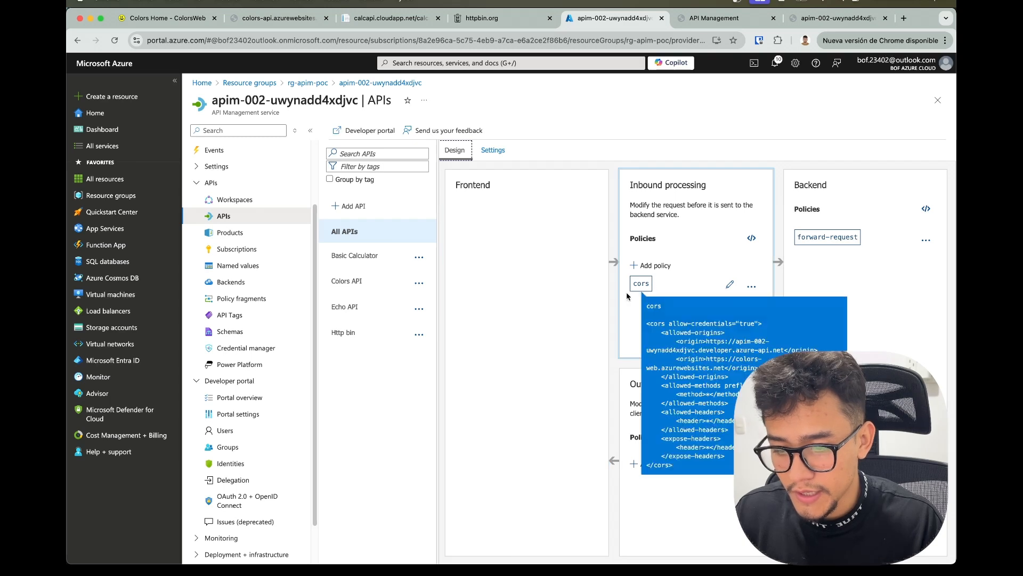
- Browse All APIs, Basic Calculator and Colors API's Get random color, then return to All APIs
{"action": "left_click", "coordinate": [336, 240]}
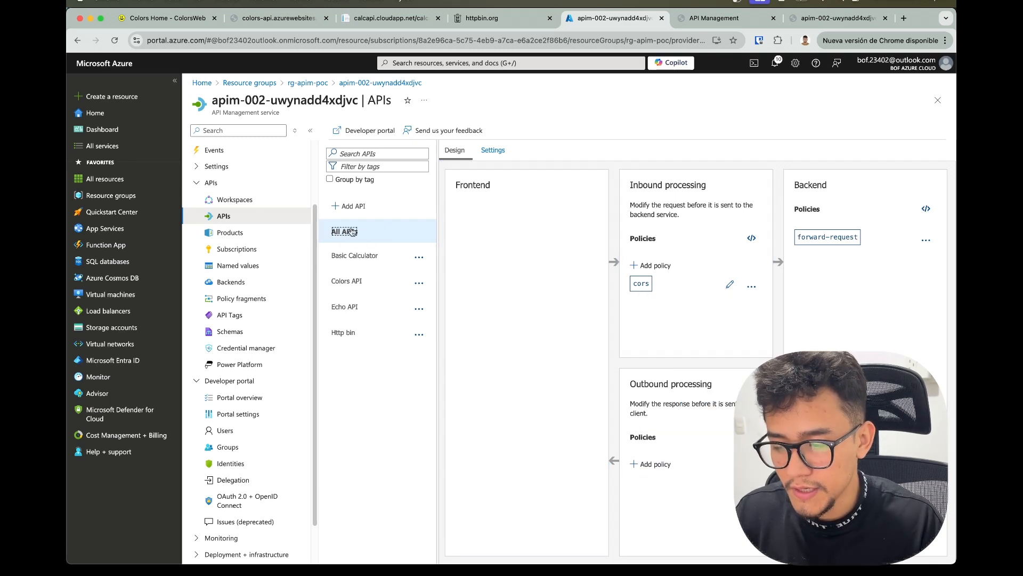
{"action": "left_click", "coordinate": [363, 263]}
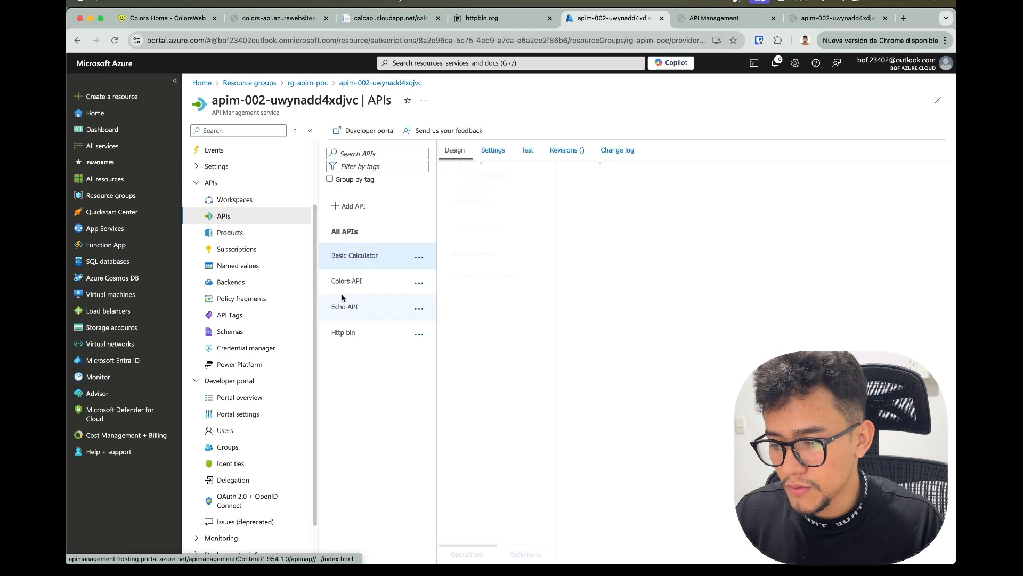
{"action": "left_click", "coordinate": [351, 284]}
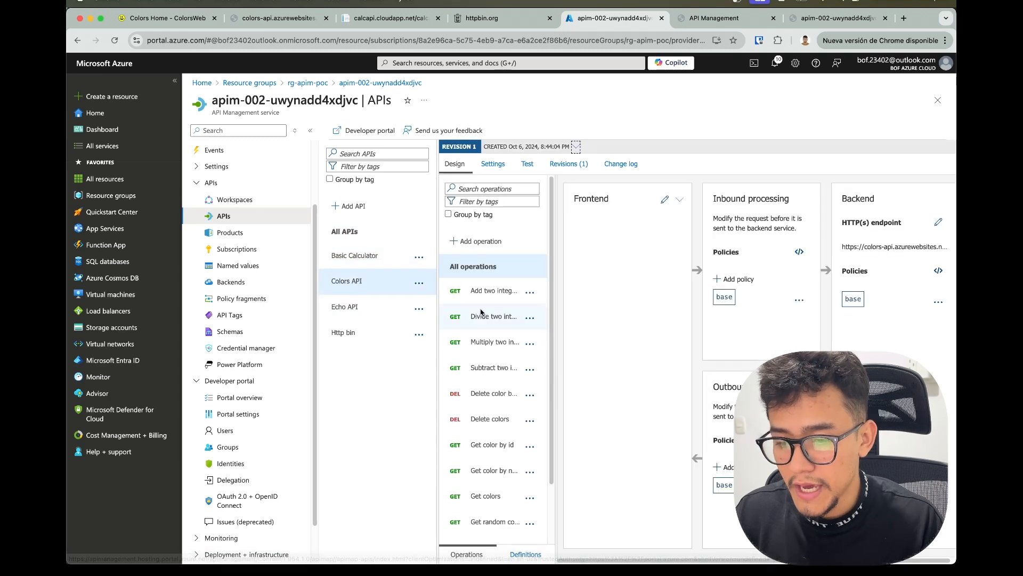
{"action": "left_click", "coordinate": [491, 523]}
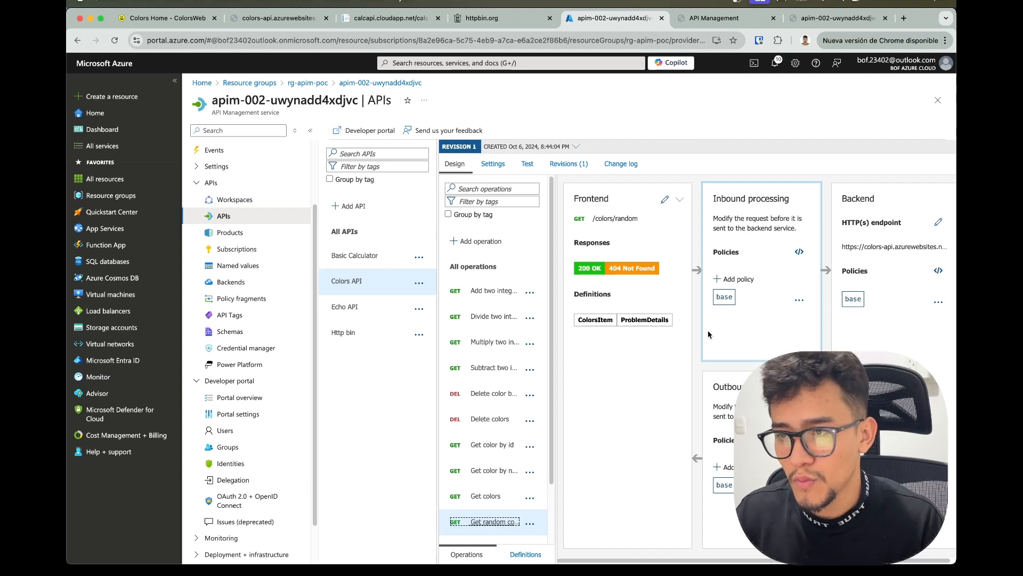
{"action": "left_click", "coordinate": [343, 231]}
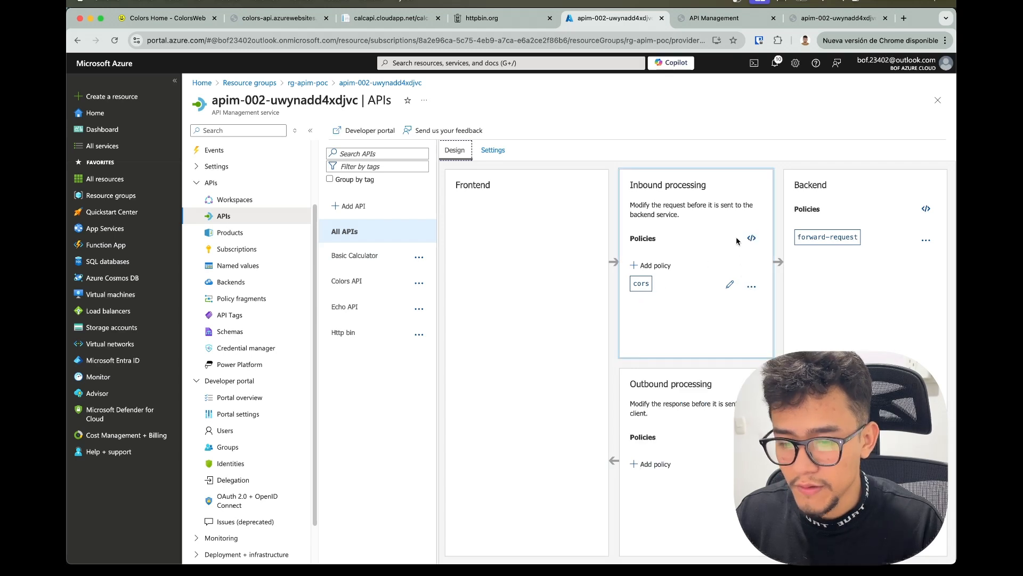
- Review the All APIs policy XML (inbound cors, backend, outbound, on-error), close unsaved, and reopen Colors API
{"action": "left_click", "coordinate": [751, 238]}
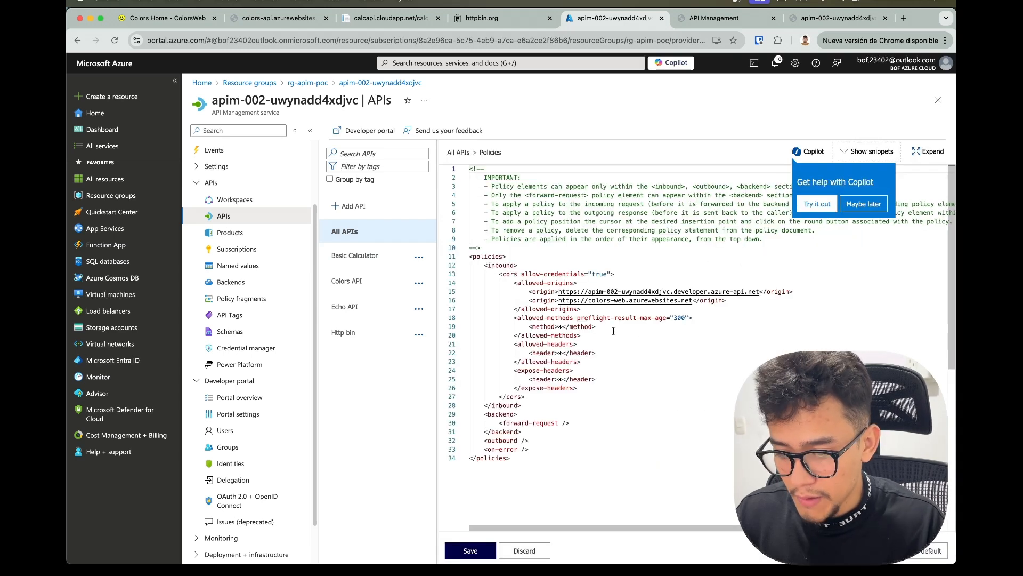
{"action": "left_click_drag", "start_coordinate": [483, 265], "coordinate": [486, 439]}
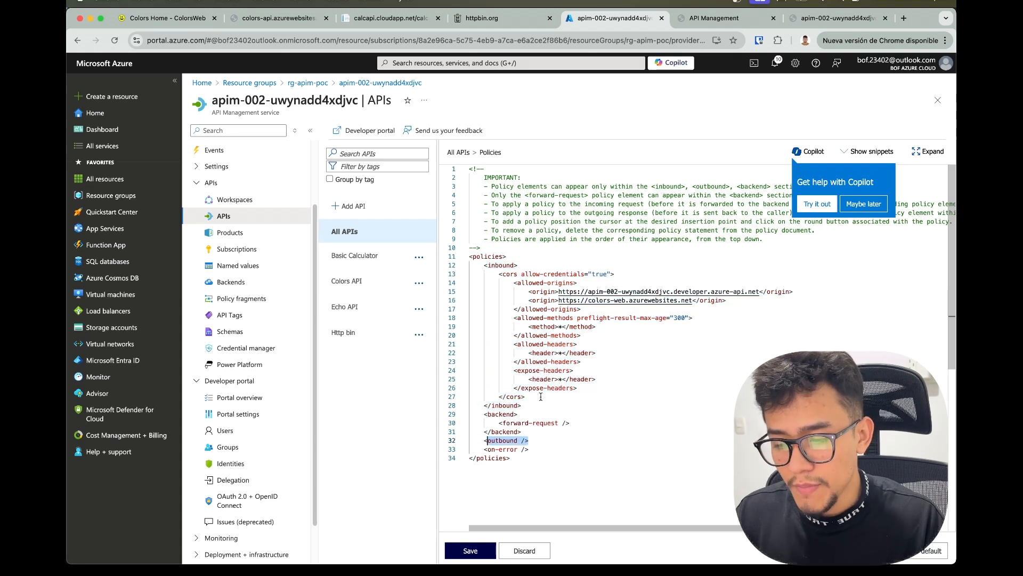
{"action": "left_click_drag", "start_coordinate": [541, 397], "coordinate": [483, 266]}
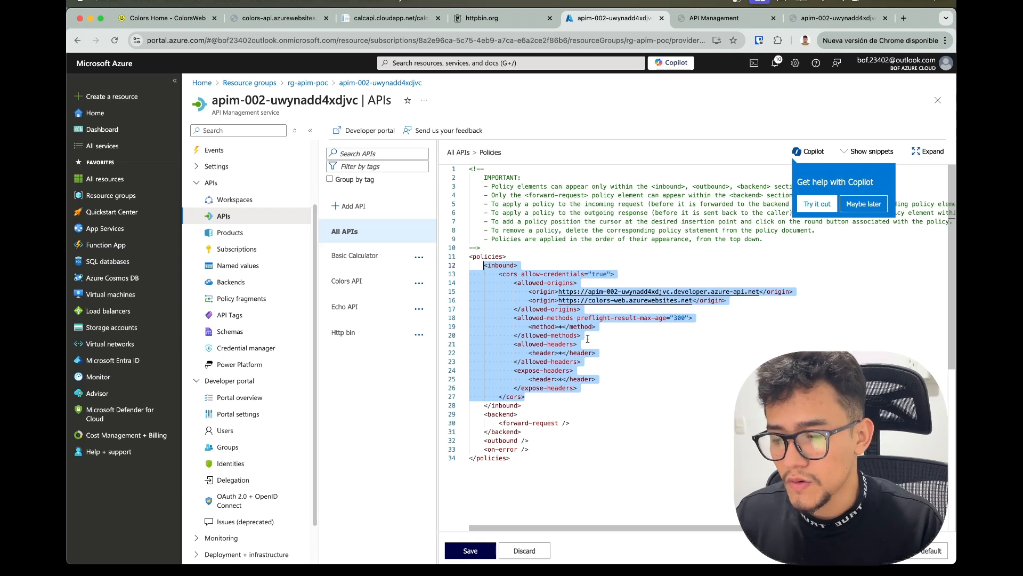
{"action": "left_click_drag", "start_coordinate": [531, 441], "coordinate": [483, 440]}
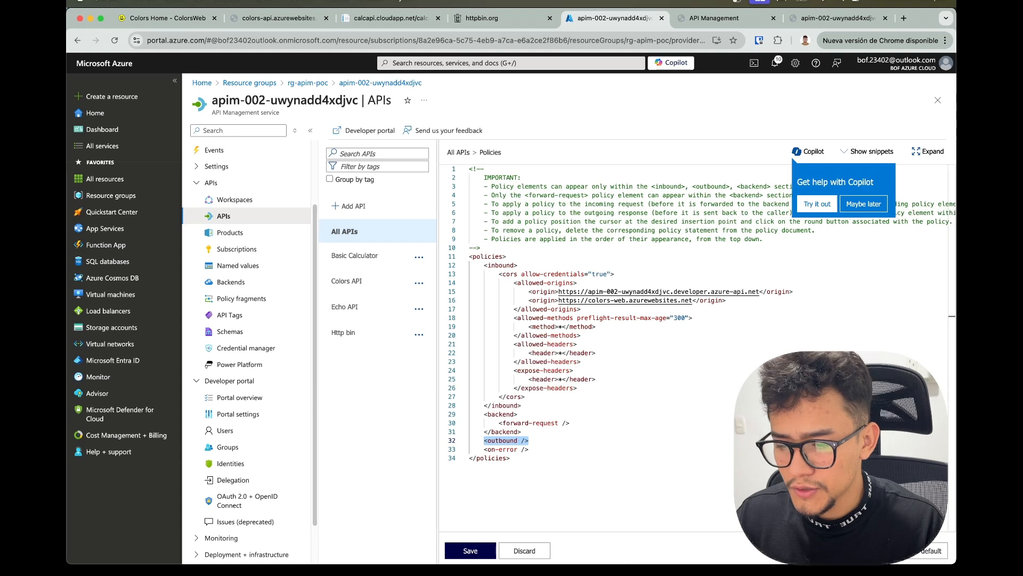
{"action": "left_click_drag", "start_coordinate": [538, 433], "coordinate": [484, 414]}
{"action": "left_click_drag", "start_coordinate": [539, 452], "coordinate": [484, 449]}
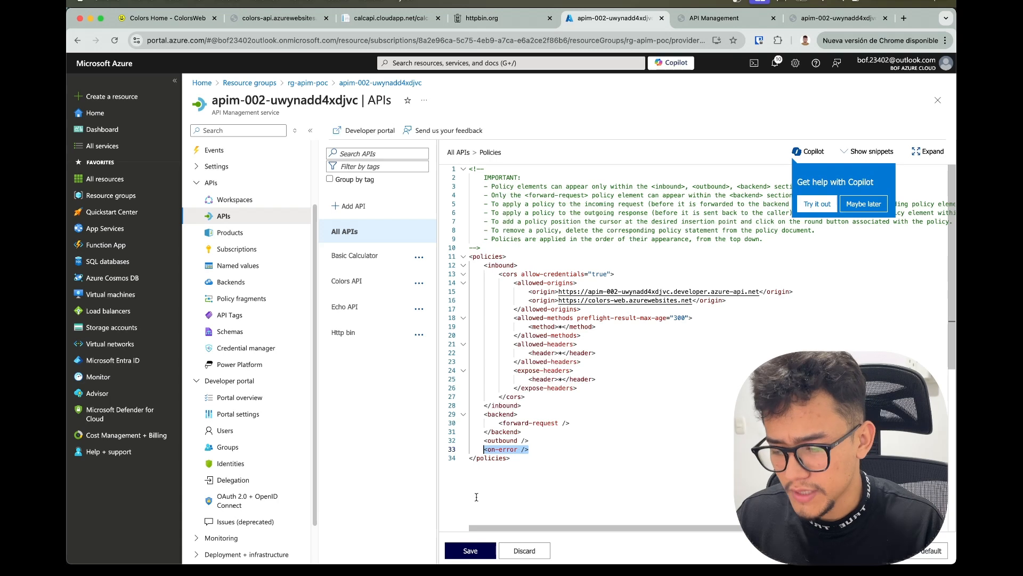
{"action": "left_click", "coordinate": [520, 550]}
{"action": "left_click", "coordinate": [357, 278]}
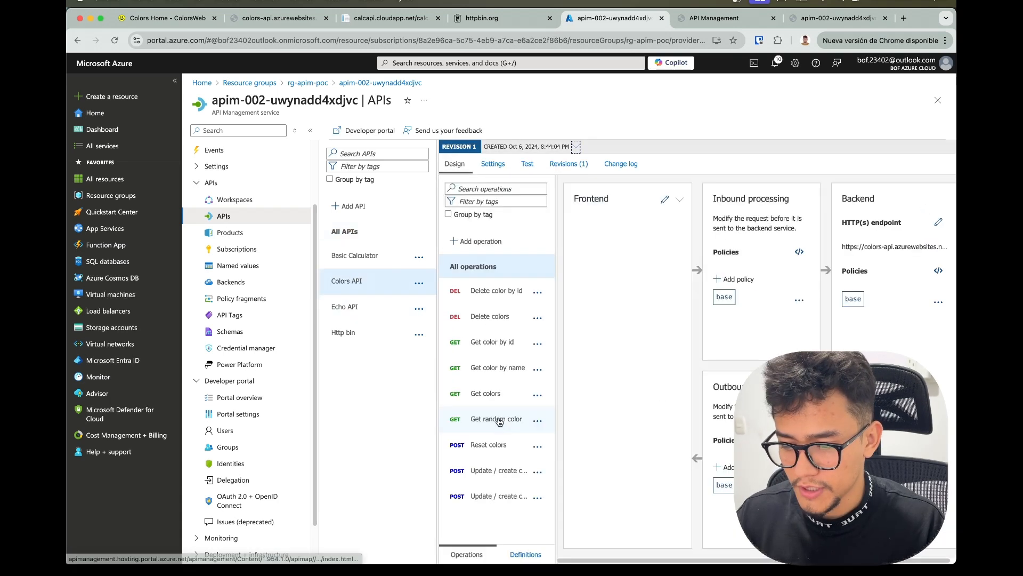
- Add a Cache responses inbound policy with a 20-second duration to Get random color
{"action": "left_click", "coordinate": [497, 419]}
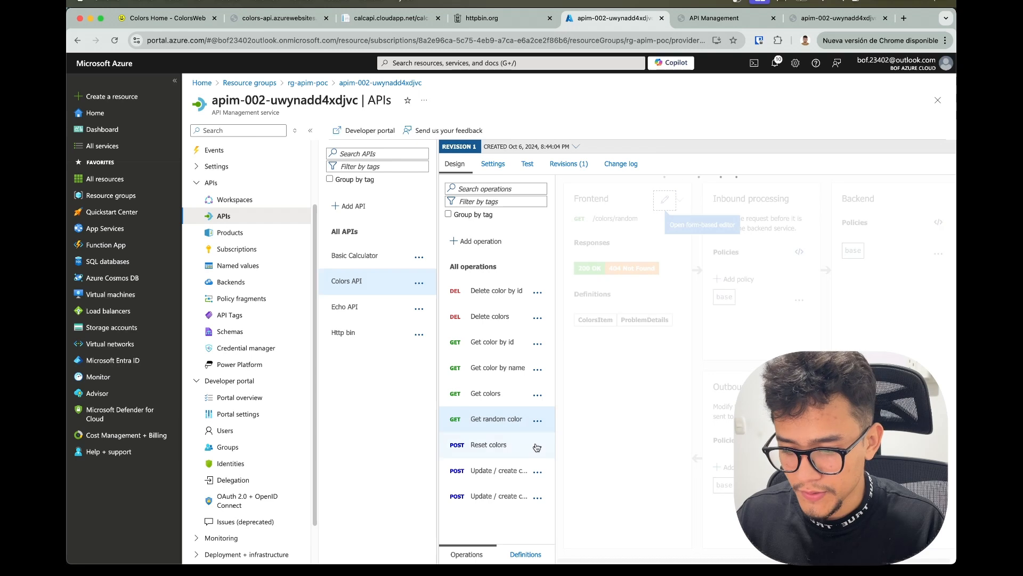
{"action": "left_click", "coordinate": [736, 279]}
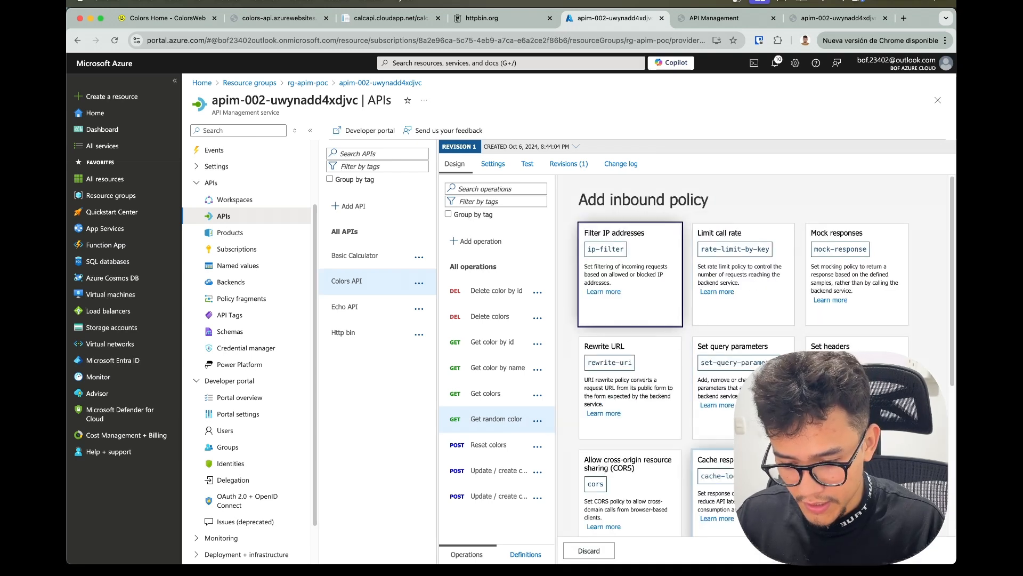
{"action": "left_click", "coordinate": [714, 469]}
{"action": "double_click", "coordinate": [648, 364]}
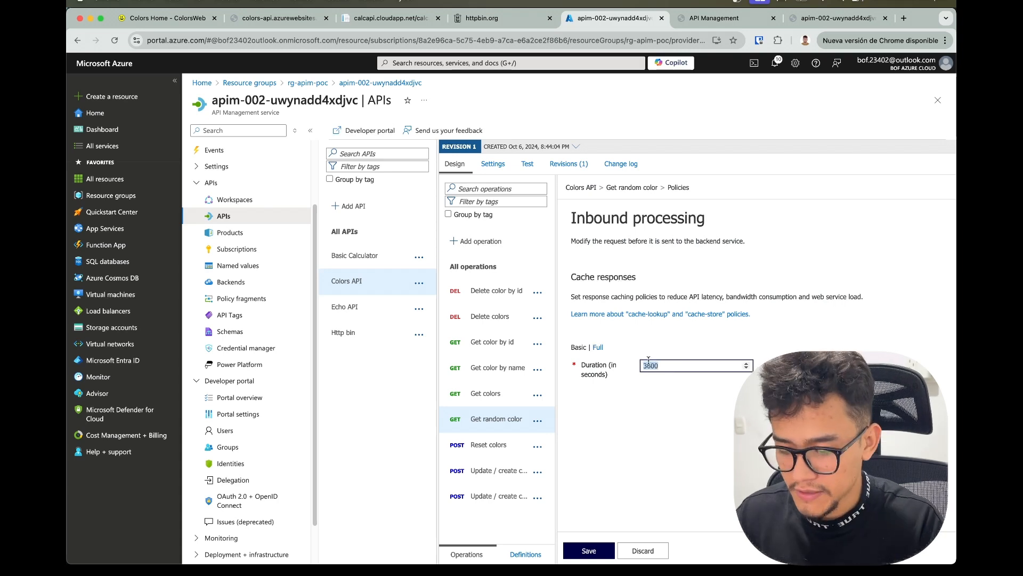
{"action": "type", "text": "20"}
{"action": "left_click", "coordinate": [589, 550]}
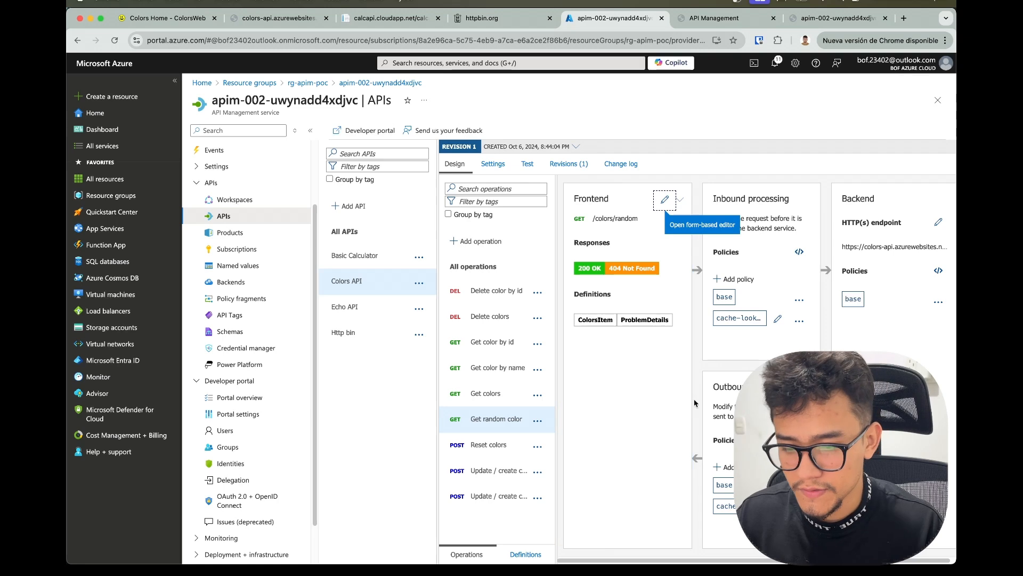
- Inspect the operation's policy XML showing inbound cache-lookup and outbound cache-store
{"action": "left_click", "coordinate": [801, 252]}
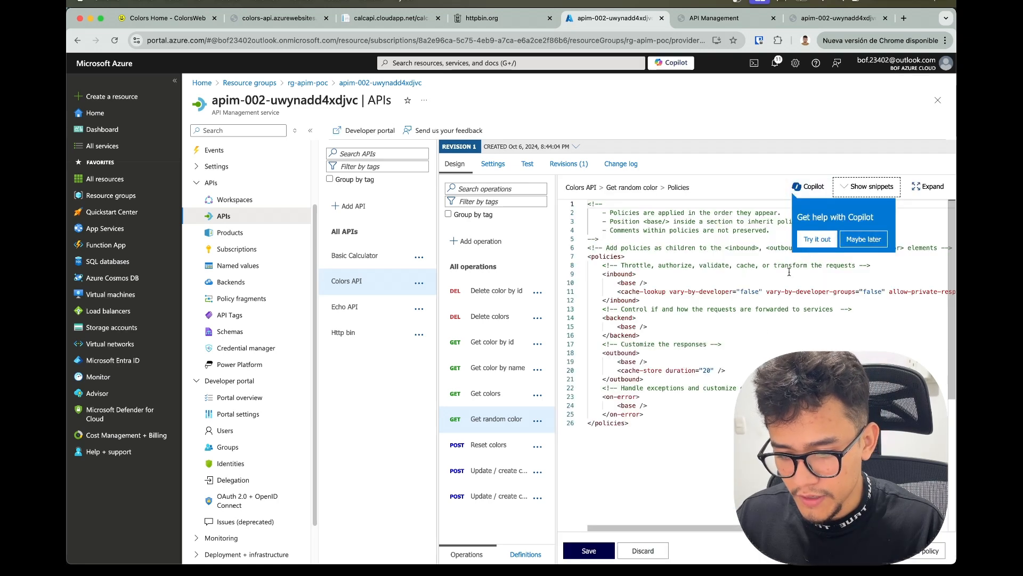
{"action": "left_click_drag", "start_coordinate": [617, 292], "coordinate": [773, 292]}
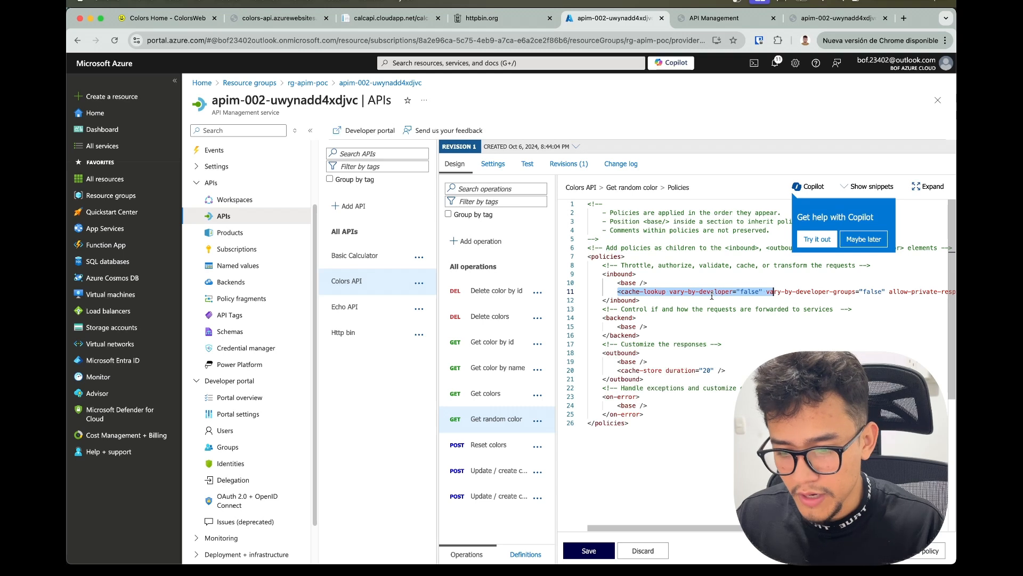
{"action": "left_click_drag", "start_coordinate": [729, 377], "coordinate": [622, 370]}
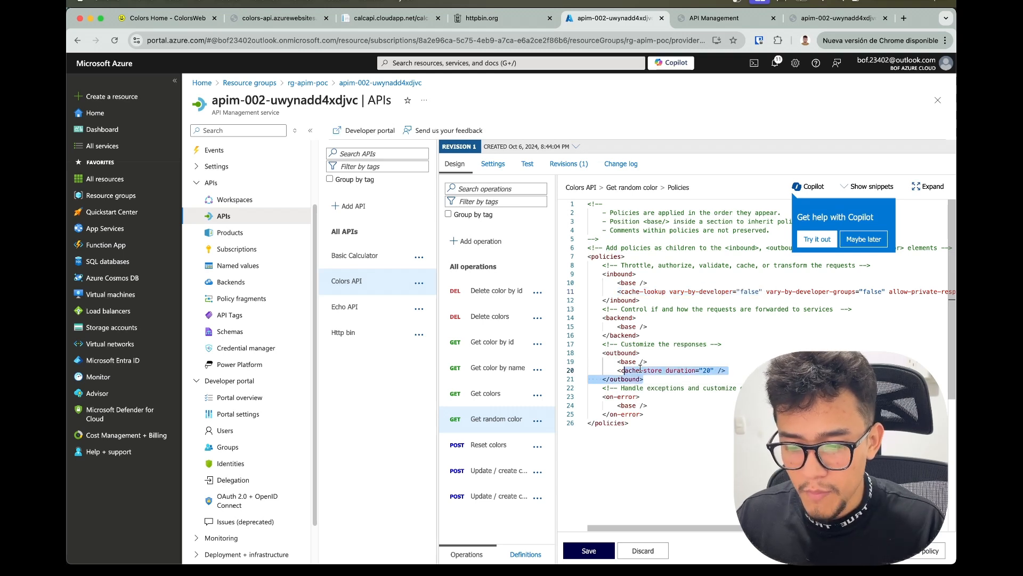
{"action": "double_click", "coordinate": [648, 371]}
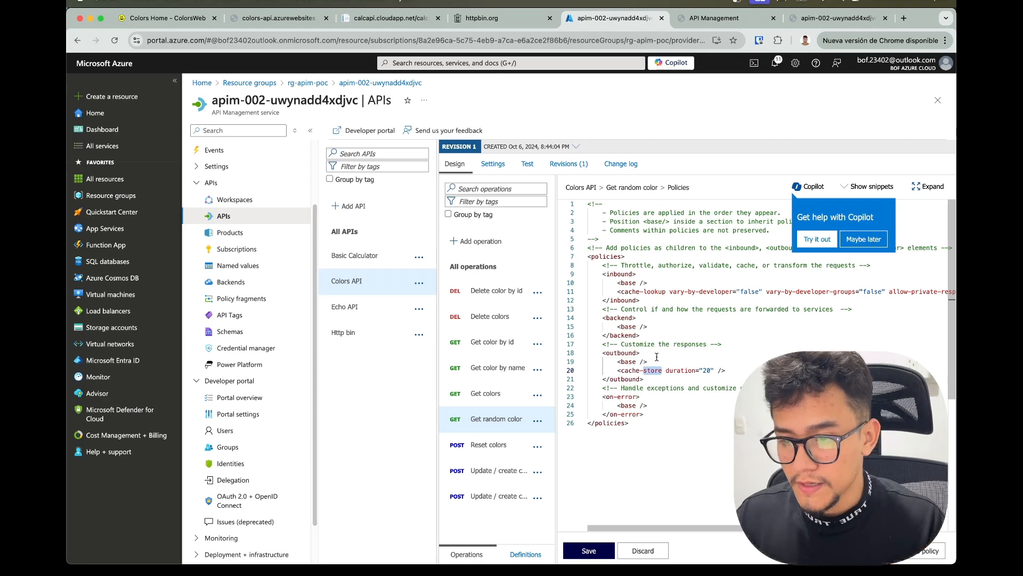
- Copy the Colors curl command from nvim and run it in the tmux zsh pane
{"action": "key", "text": "ctrl+Up"}
{"action": "left_click", "coordinate": [698, 290]}
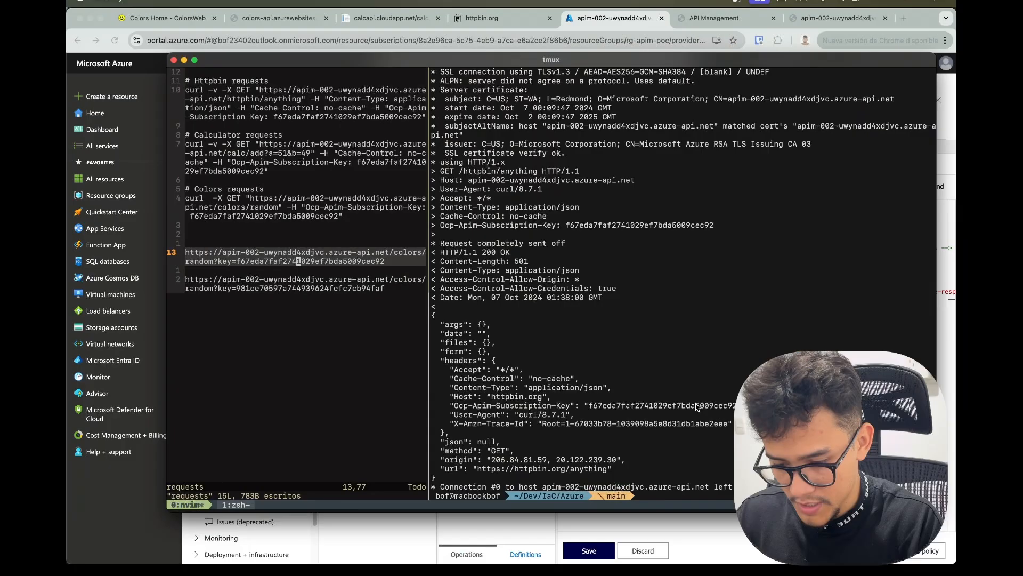
{"action": "left_click", "coordinate": [309, 207]}
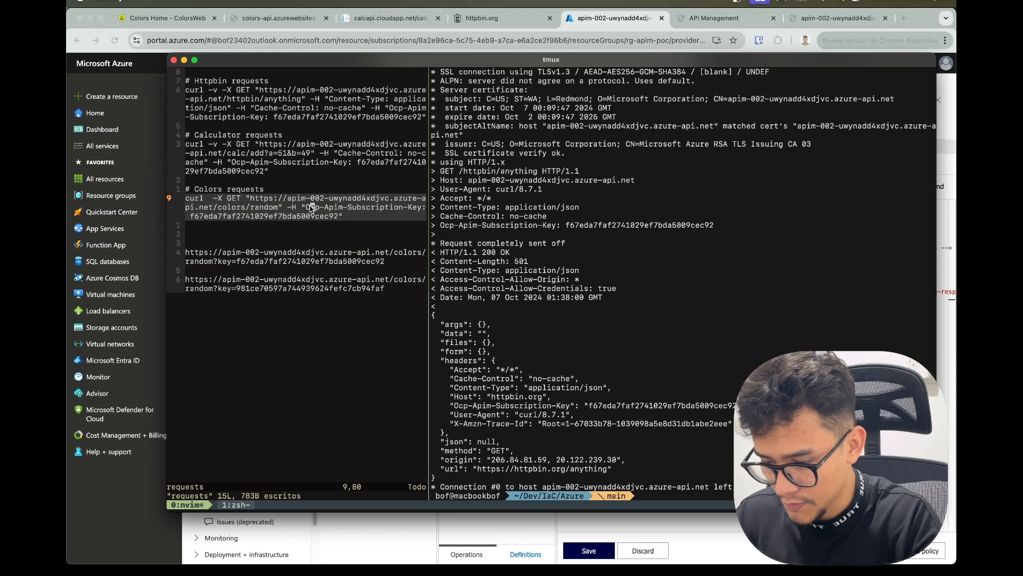
{"action": "key", "text": "ctrl+b"}
{"action": "key", "text": "Right"}
{"action": "key", "text": "Return"}
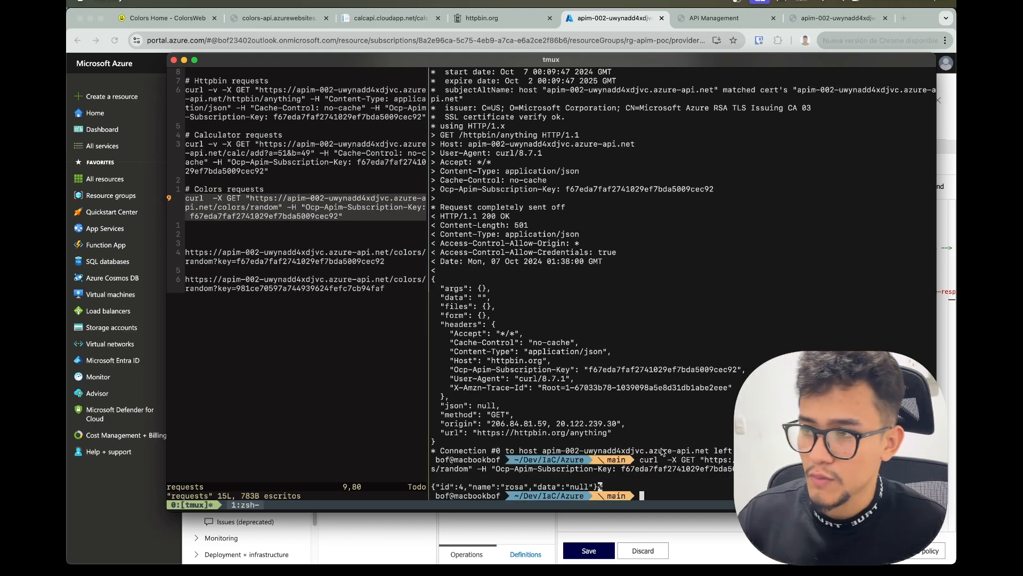
- Rerun the Colors curl request three more times, each returning the cached rosa color
{"action": "key", "text": "Up"}
{"action": "key", "text": "Return"}
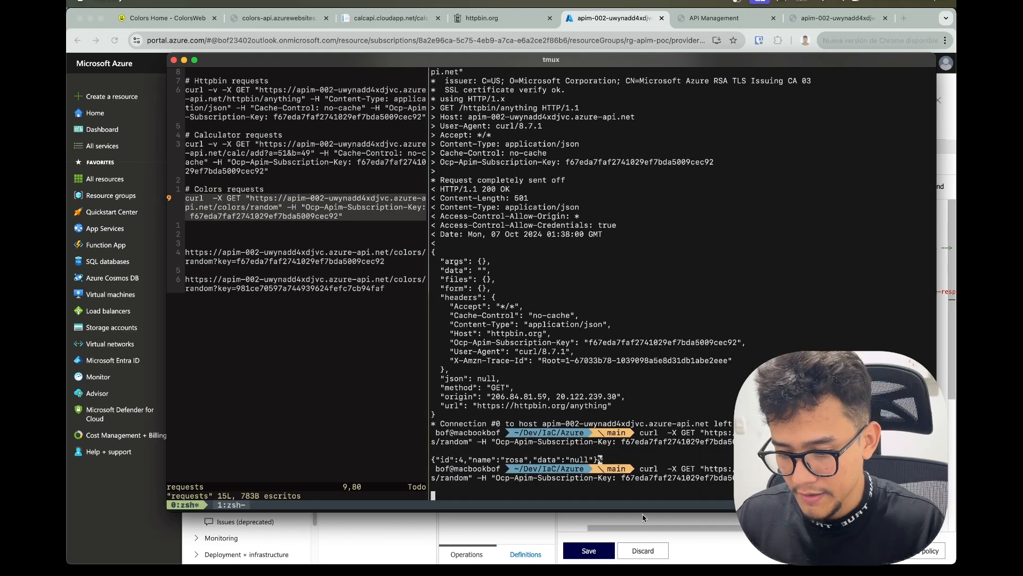
{"action": "key", "text": "Up"}
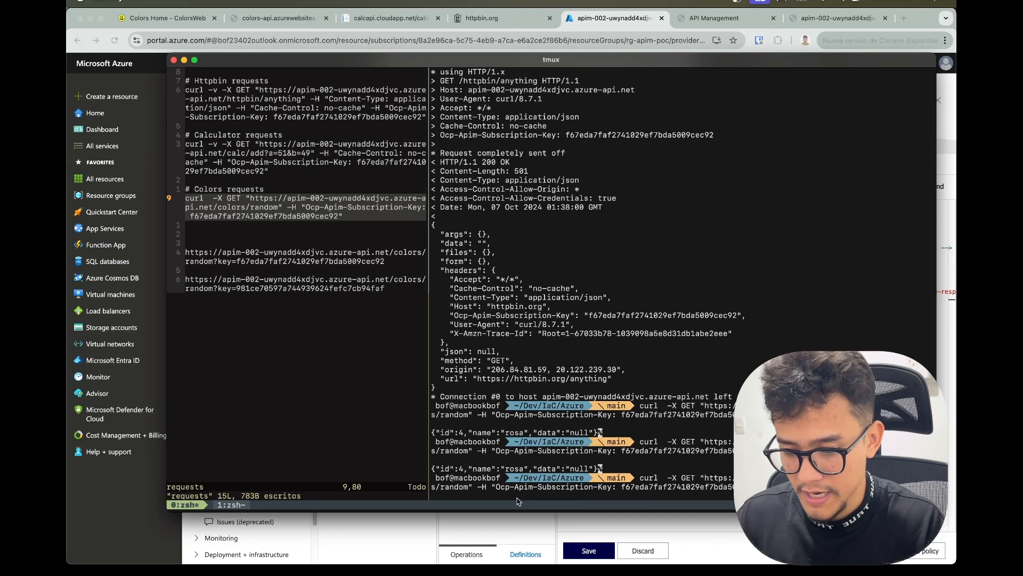
{"action": "key", "text": "Return"}
{"action": "key", "text": "Up"}
{"action": "key", "text": "Return"}
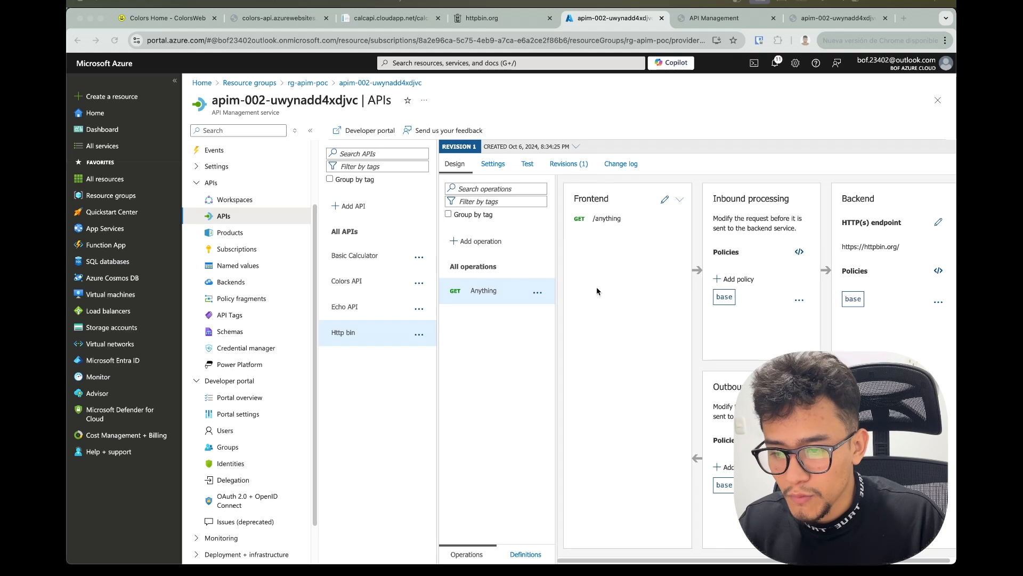
- Review the Http bin test response headers and GET method, then return to the Design view
{"action": "left_click", "coordinate": [527, 164]}
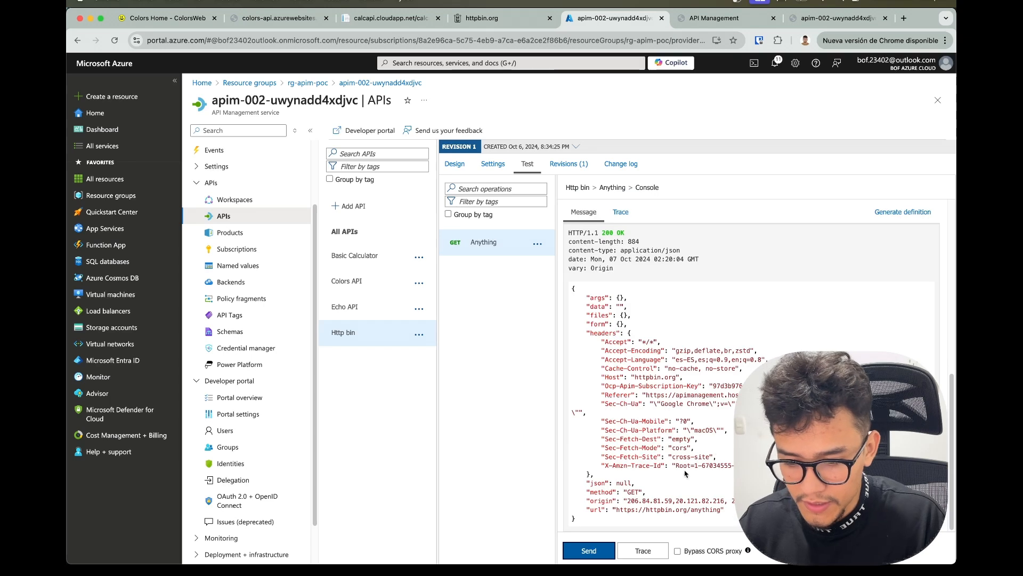
{"action": "left_click_drag", "start_coordinate": [639, 473], "coordinate": [668, 366]}
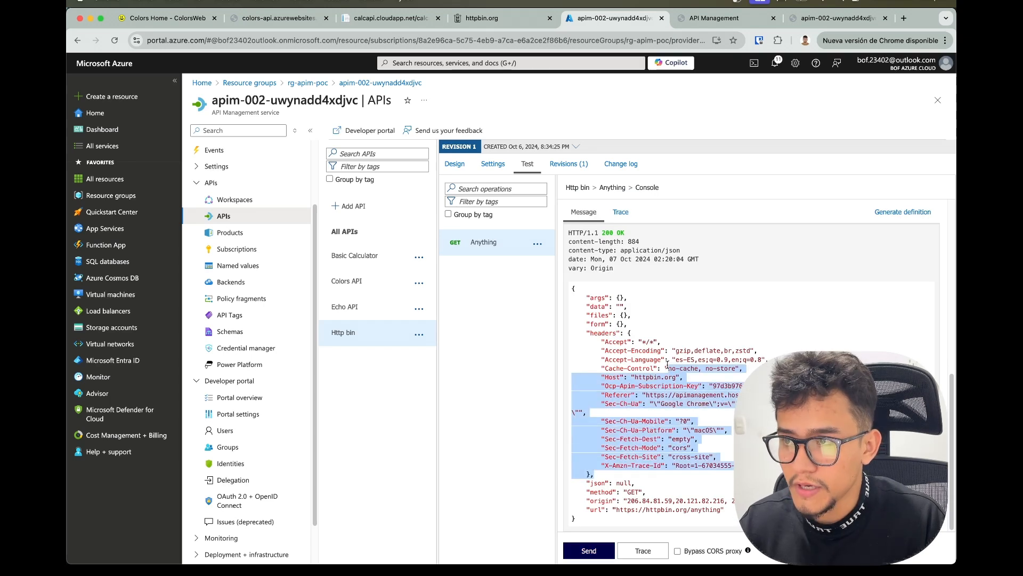
{"action": "double_click", "coordinate": [598, 491]}
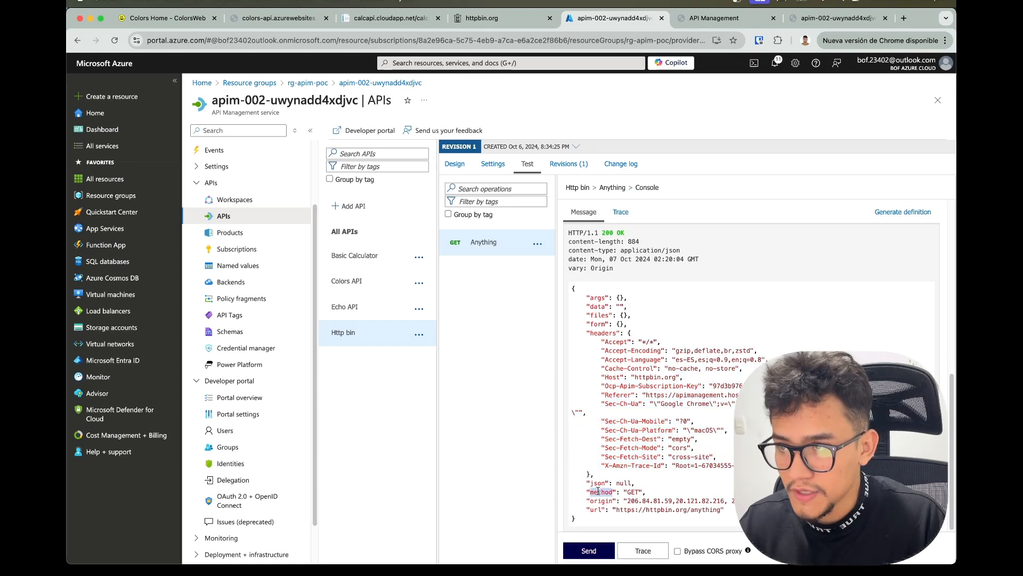
{"action": "double_click", "coordinate": [633, 491]}
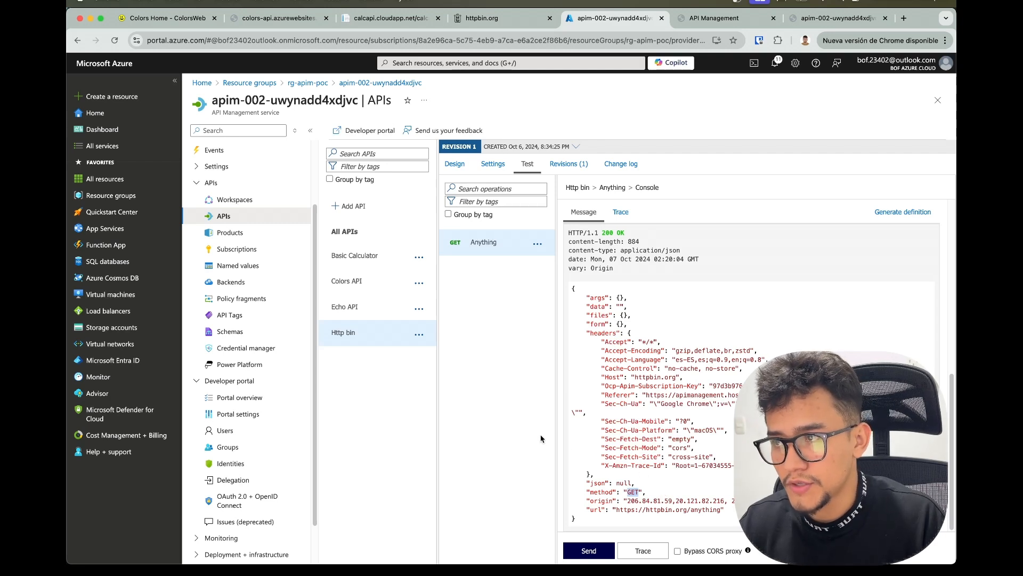
{"action": "left_click", "coordinate": [456, 165]}
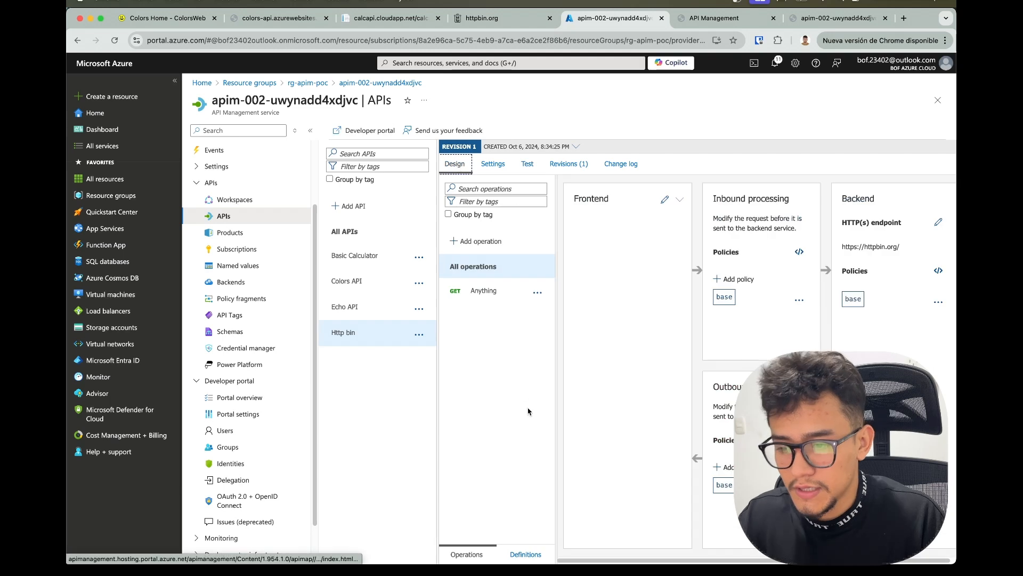
- Insert a Find and replace string in body snippet into Http bin's outbound policy with from="GET"
{"action": "left_click", "coordinate": [726, 484]}
{"action": "left_click", "coordinate": [663, 343]}
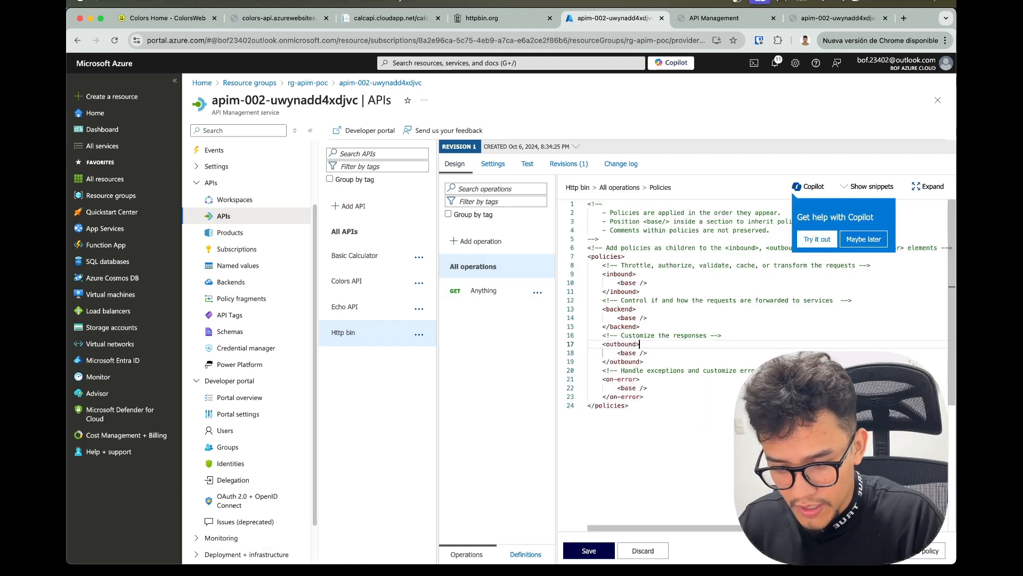
{"action": "key", "text": "Return"}
{"action": "left_click", "coordinate": [847, 192]}
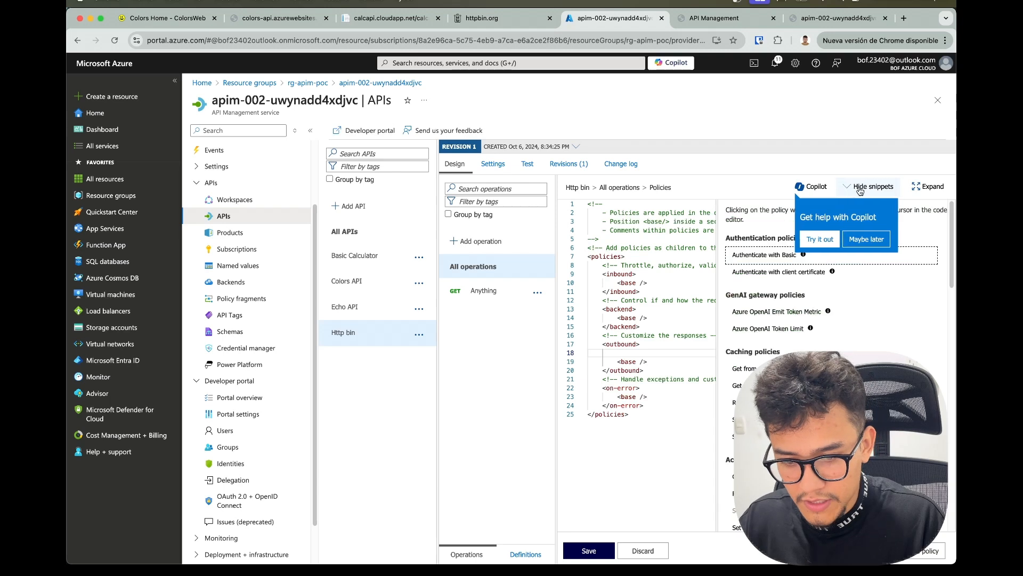
{"action": "left_click", "coordinate": [860, 240]}
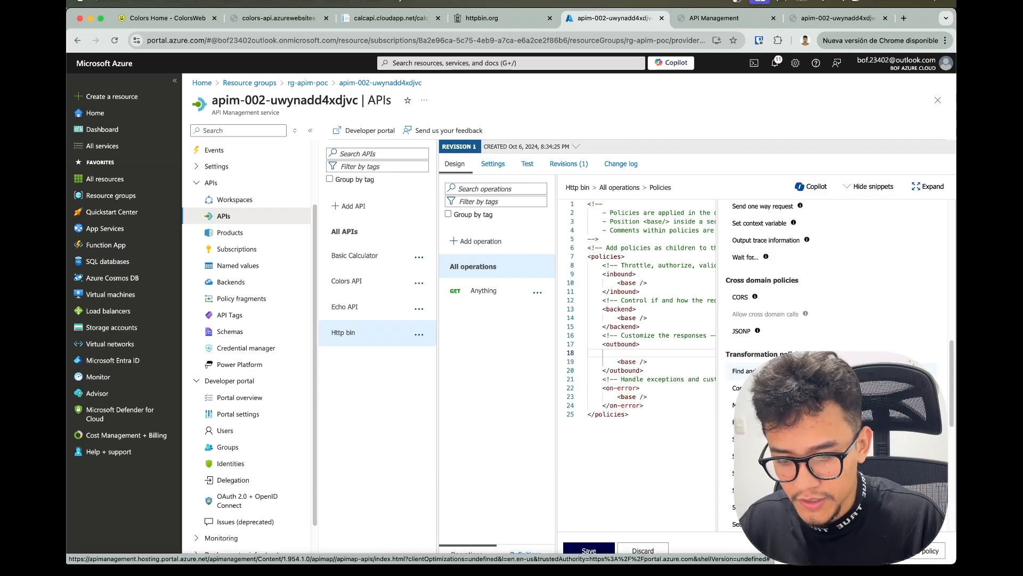
{"action": "left_click", "coordinate": [762, 371]}
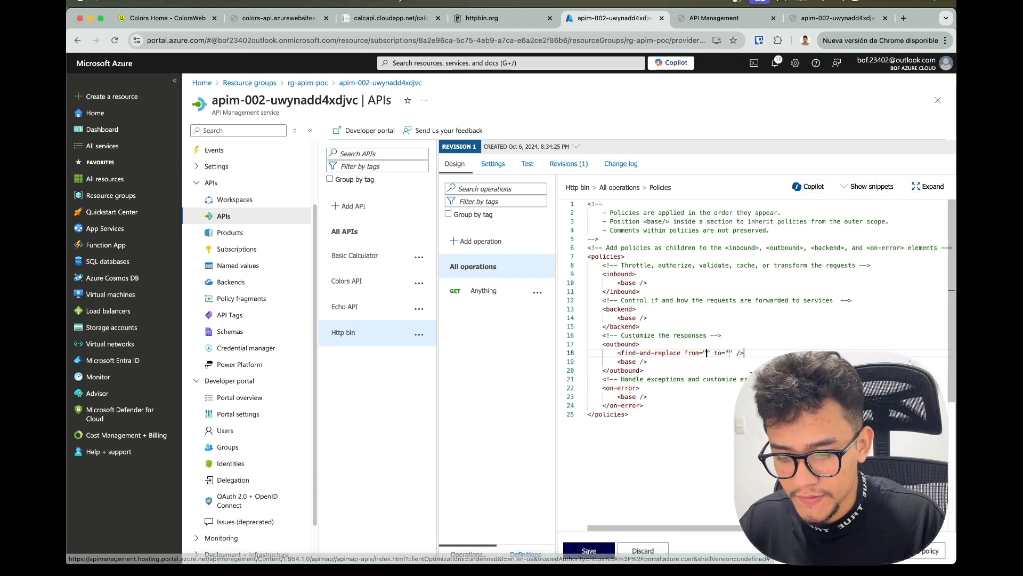
{"action": "type", "text": "GET"}
{"action": "left_click", "coordinate": [741, 352]}
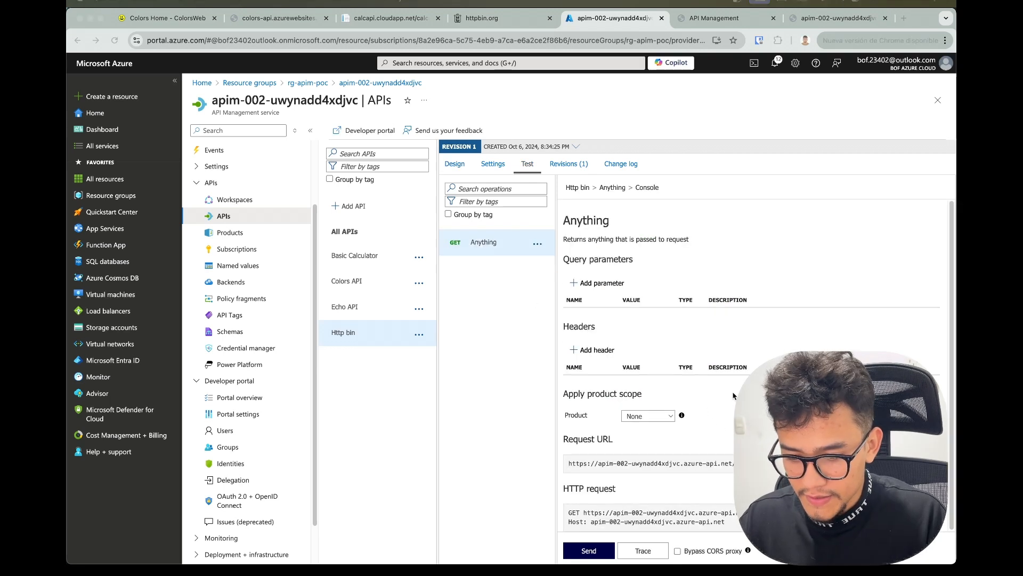
- Send the Anything test request and confirm the response method reads "GETUPDATED"
{"action": "left_click", "coordinate": [605, 557]}
{"action": "left_click", "coordinate": [605, 558]}
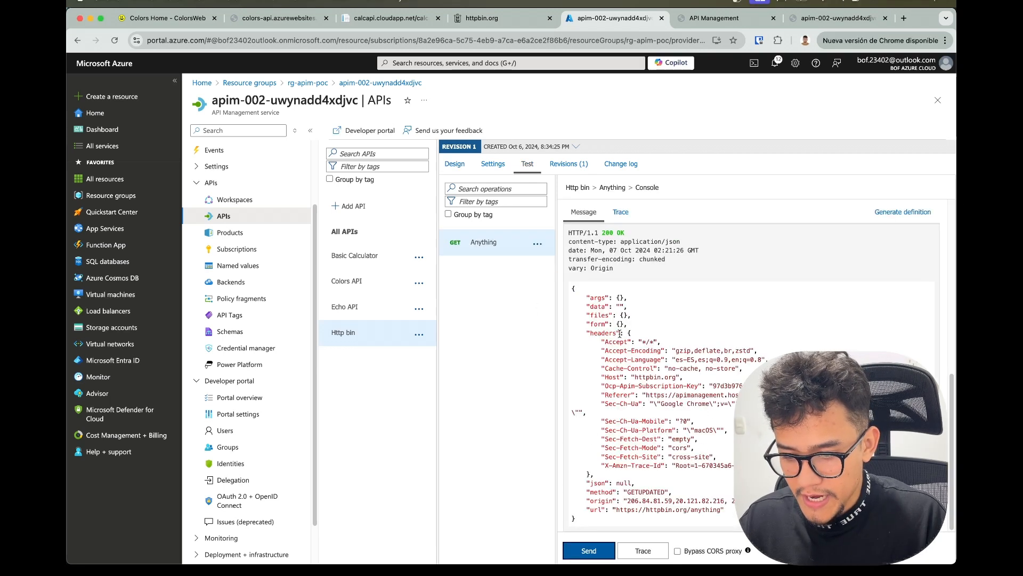
{"action": "double_click", "coordinate": [601, 491]}
{"action": "double_click", "coordinate": [650, 492]}
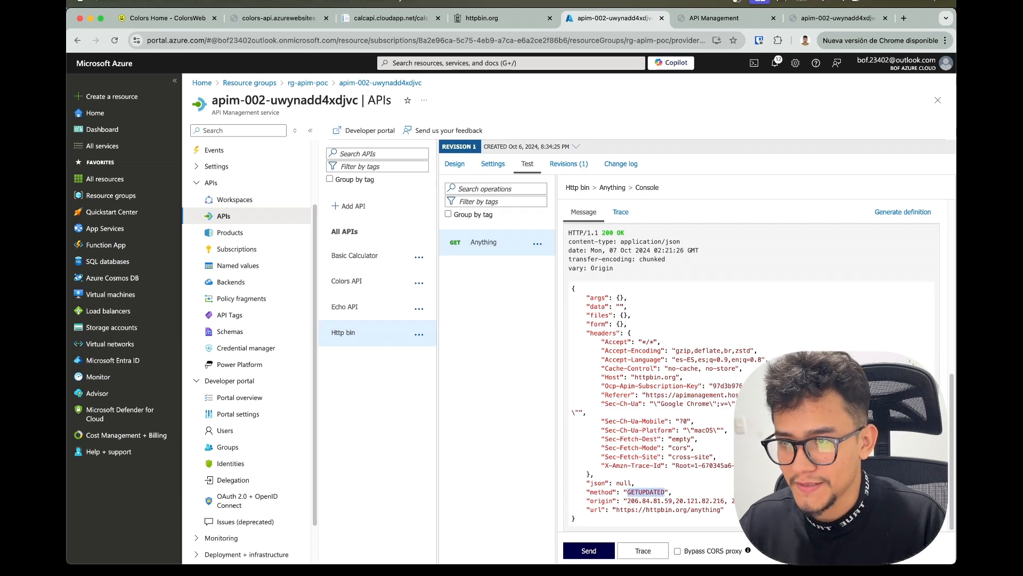
- Test Basic Calculator's Add two integers, check the XML result of 100, then return to Design
{"action": "left_click", "coordinate": [367, 257]}
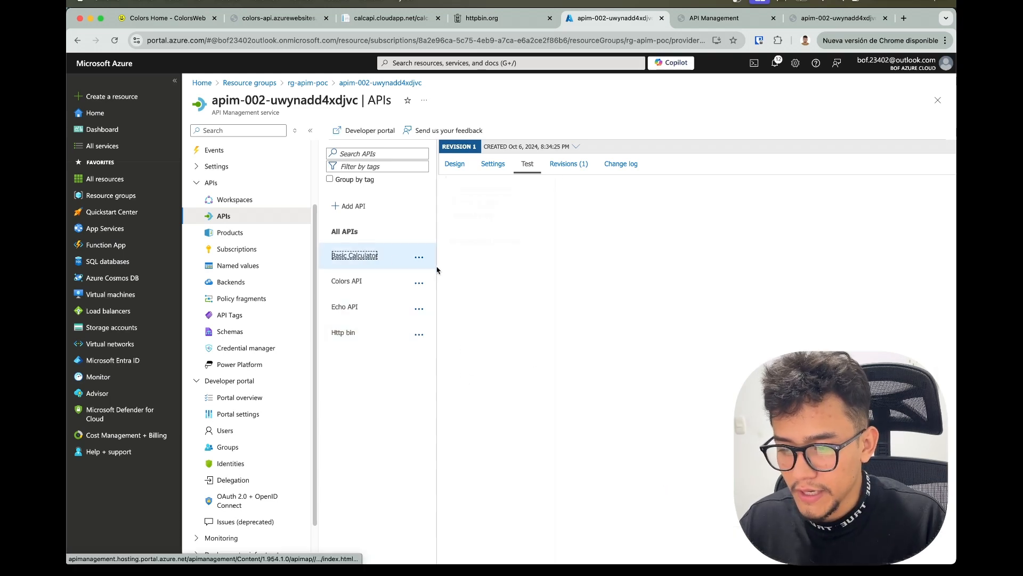
{"action": "left_click", "coordinate": [510, 244]}
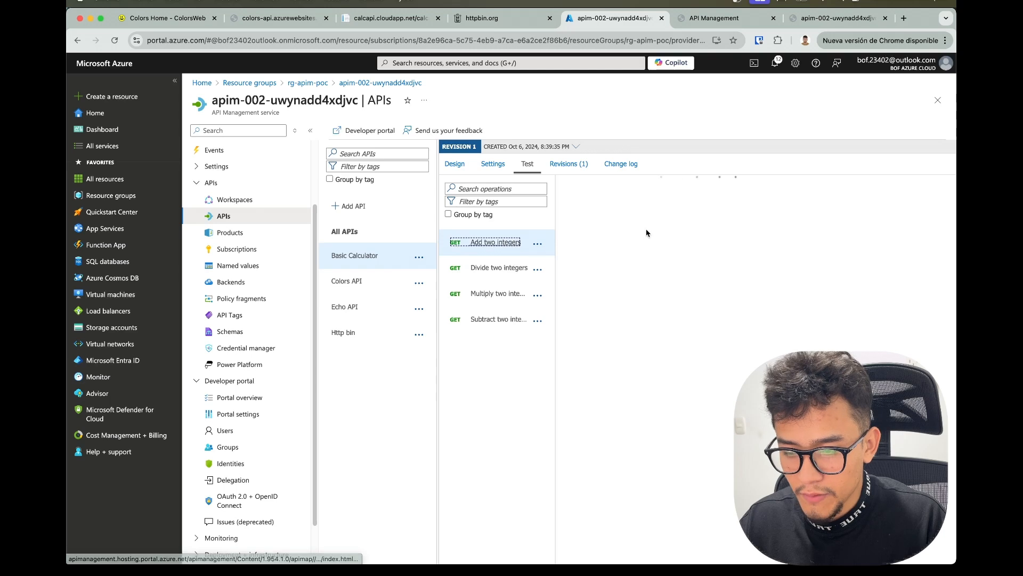
{"action": "scroll", "coordinate": [705, 459], "scroll_direction": "down", "scroll_amount": 3}
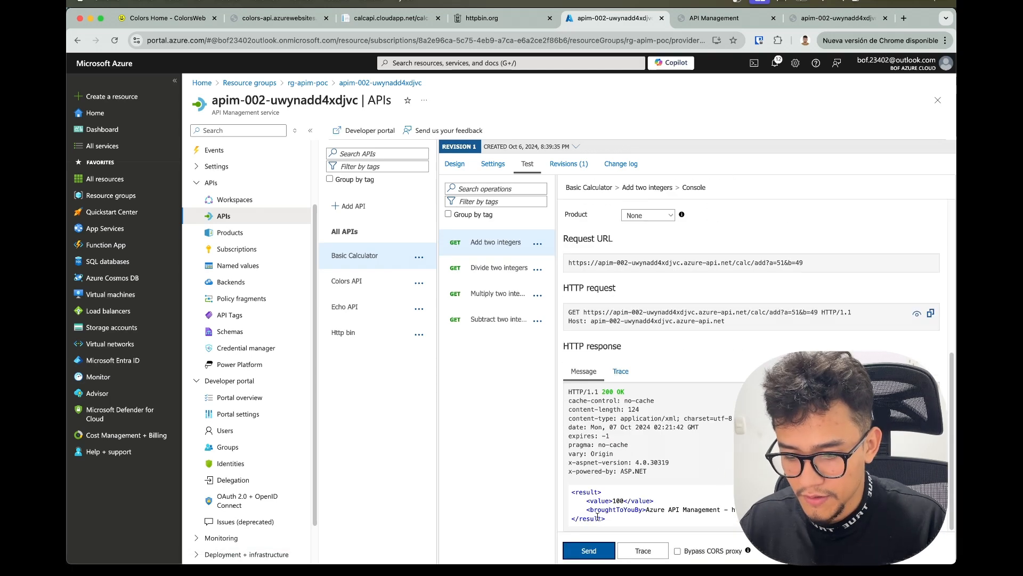
{"action": "left_click_drag", "start_coordinate": [608, 519], "coordinate": [596, 501]}
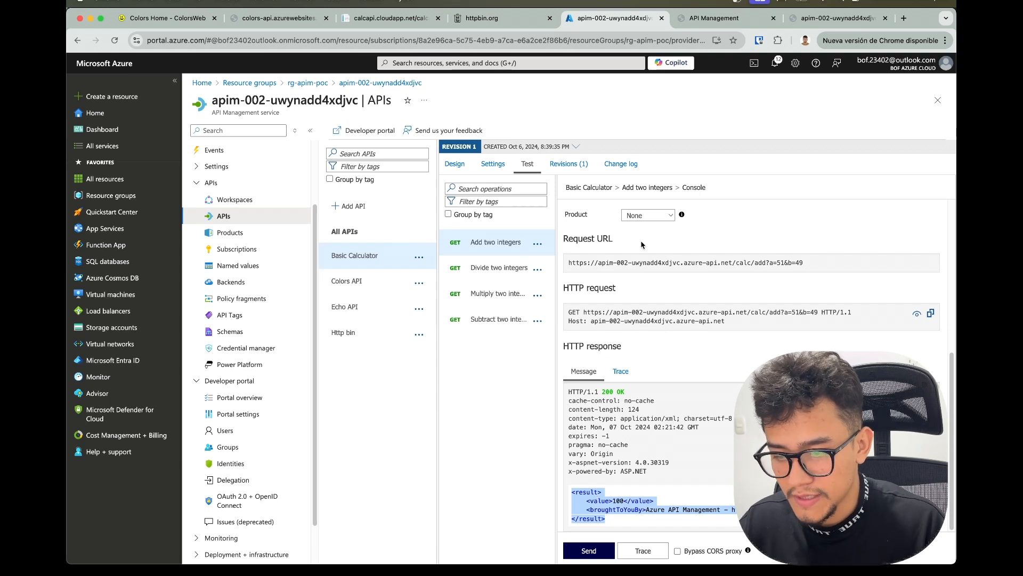
{"action": "left_click", "coordinate": [527, 239]}
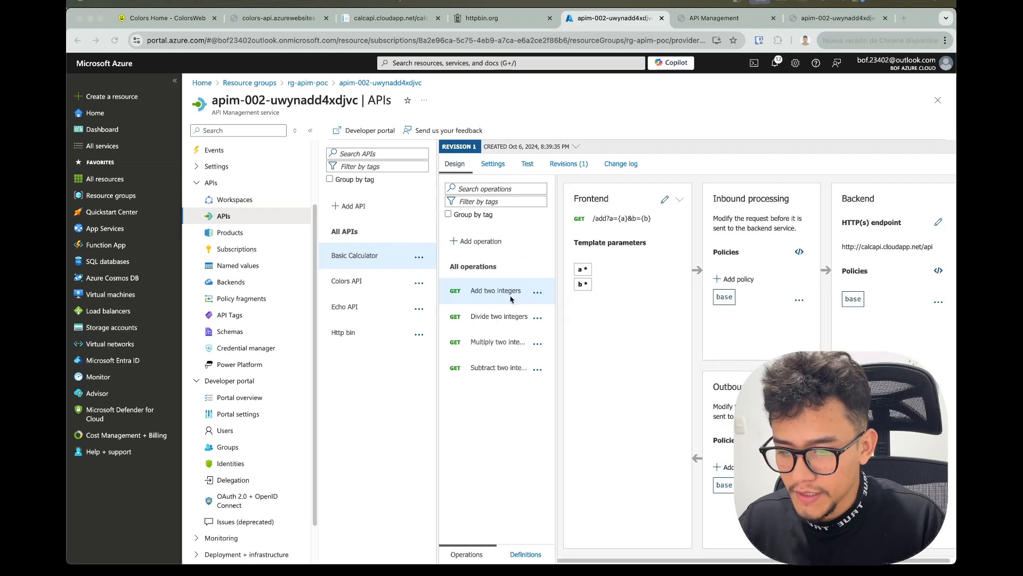
- Add <xml-to-json kind="direct" apply="always"/> under outbound in Add two integers' policy XML and save
{"action": "left_click", "coordinate": [665, 200]}
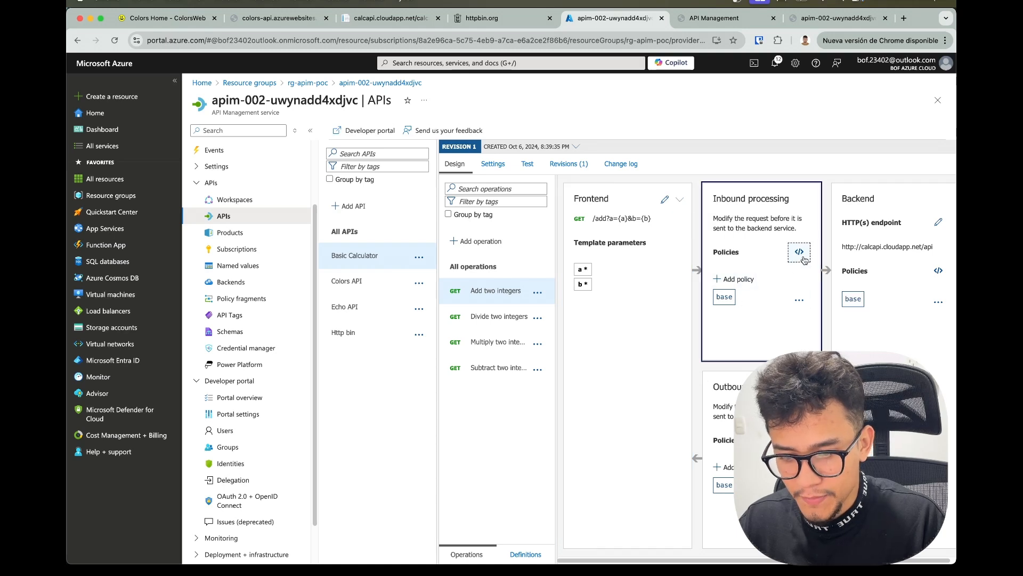
{"action": "left_click", "coordinate": [800, 251]}
{"action": "left_click", "coordinate": [673, 348]}
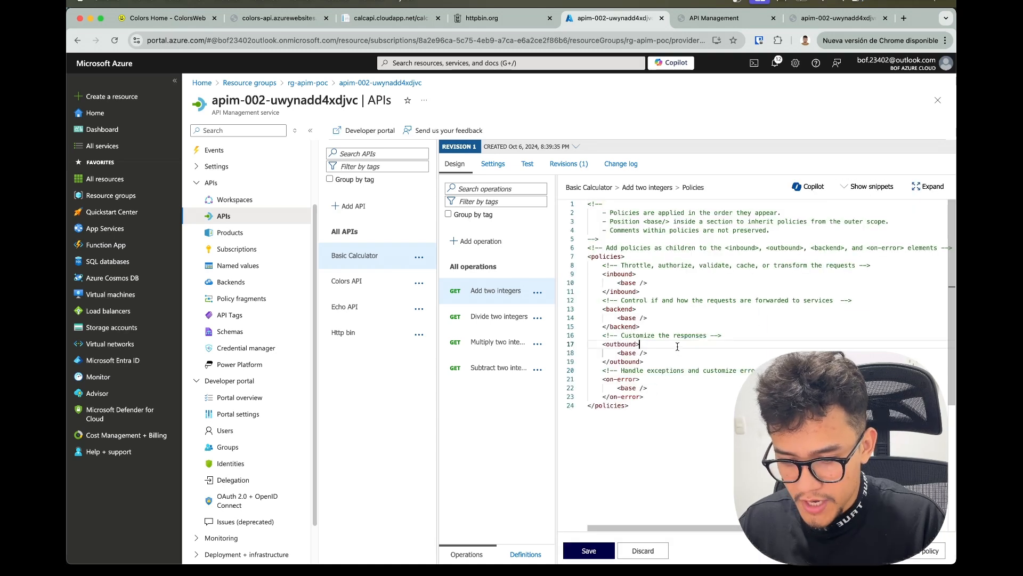
{"action": "left_click", "coordinate": [679, 352]}
{"action": "key", "text": "Return"}
{"action": "key", "text": "super+v"}
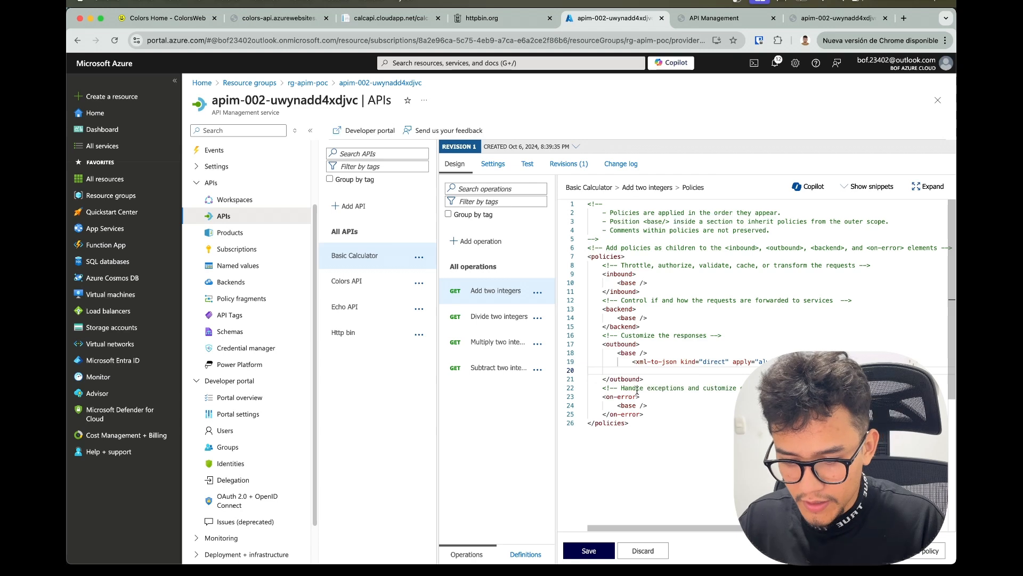
{"action": "left_click", "coordinate": [630, 362]}
{"action": "key", "text": "BackSpace"}
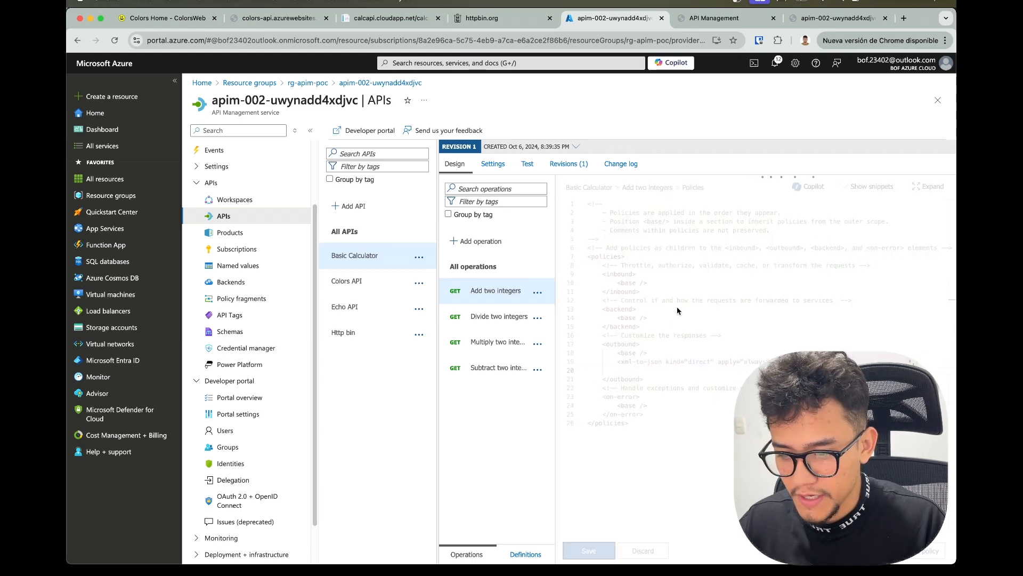
{"action": "left_click", "coordinate": [527, 163]}
- Resend the Add two integers test and view the JSON result
{"action": "scroll", "coordinate": [612, 373], "scroll_direction": "down", "scroll_amount": 5}
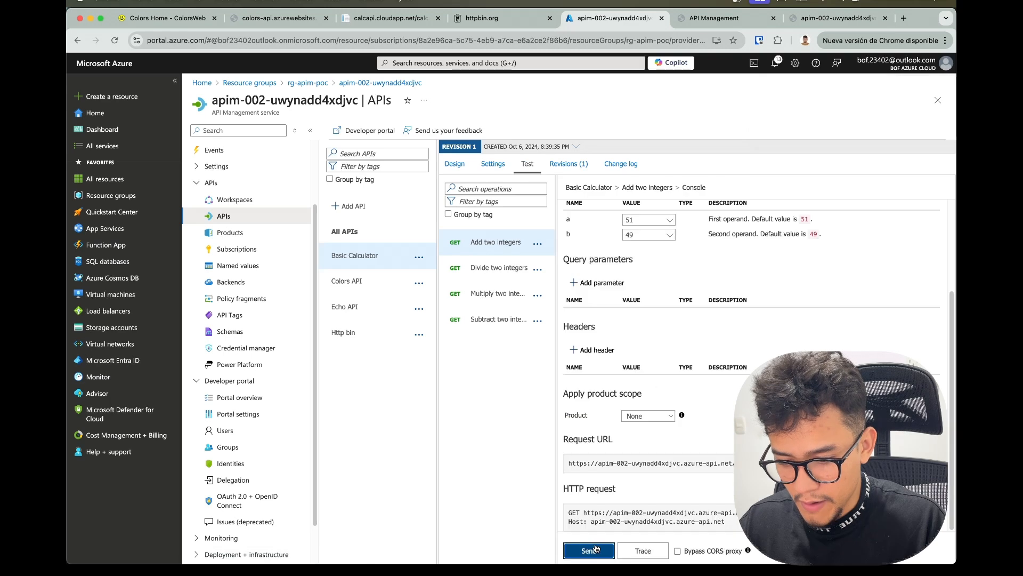
{"action": "left_click", "coordinate": [589, 550]}
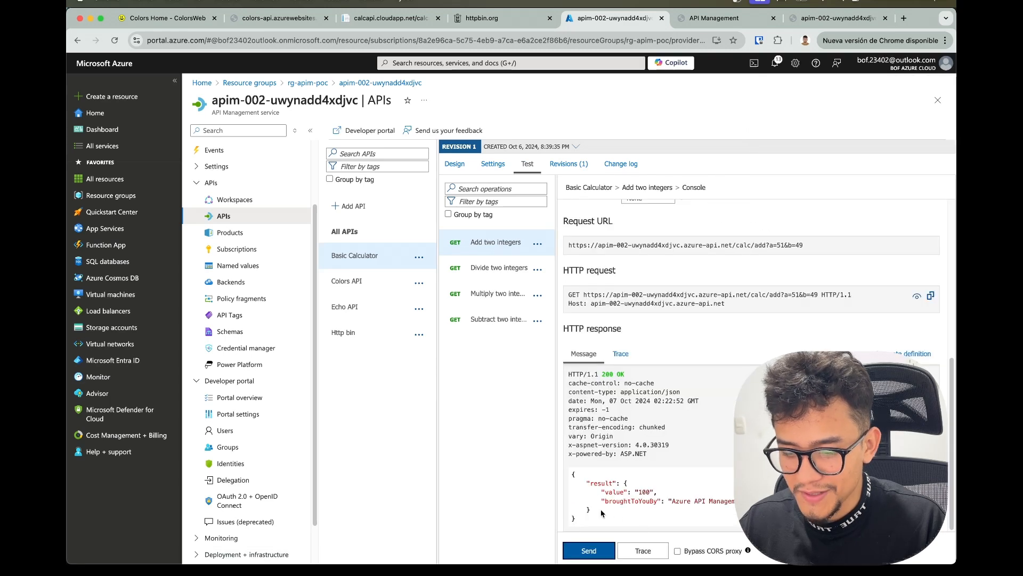
{"action": "left_click_drag", "start_coordinate": [602, 513], "coordinate": [729, 471]}
- Point out the x-aspnet-version and x-powered-by response headers, then return to the Design view
{"action": "left_click_drag", "start_coordinate": [569, 444], "coordinate": [673, 444]}
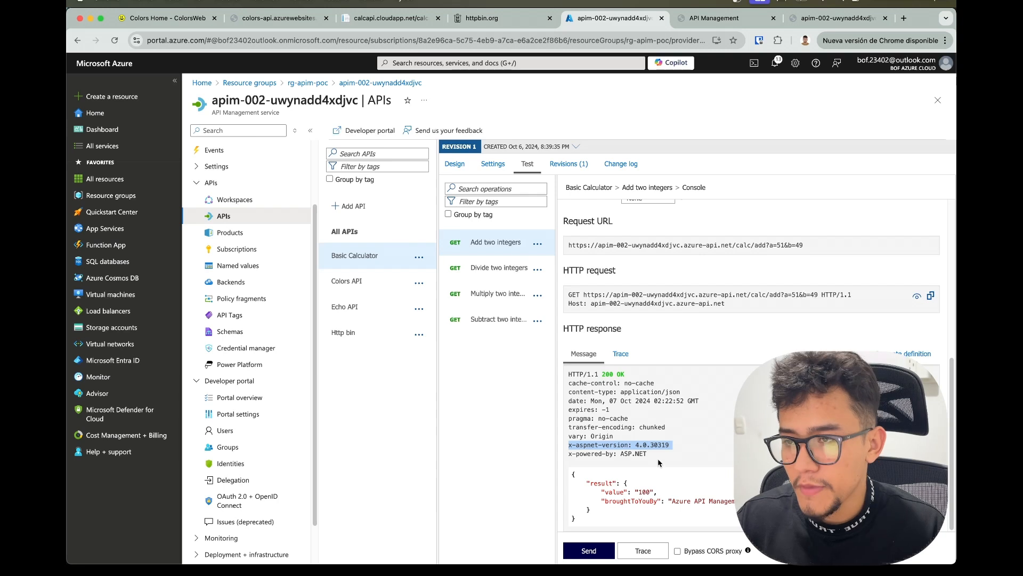
{"action": "left_click_drag", "start_coordinate": [645, 458], "coordinate": [571, 441]}
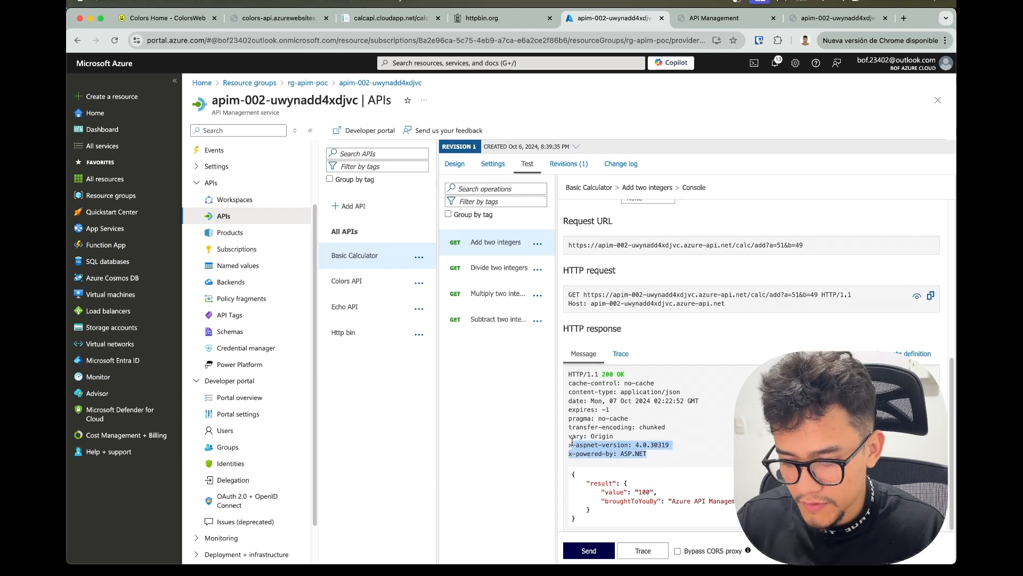
{"action": "left_click", "coordinate": [642, 464]}
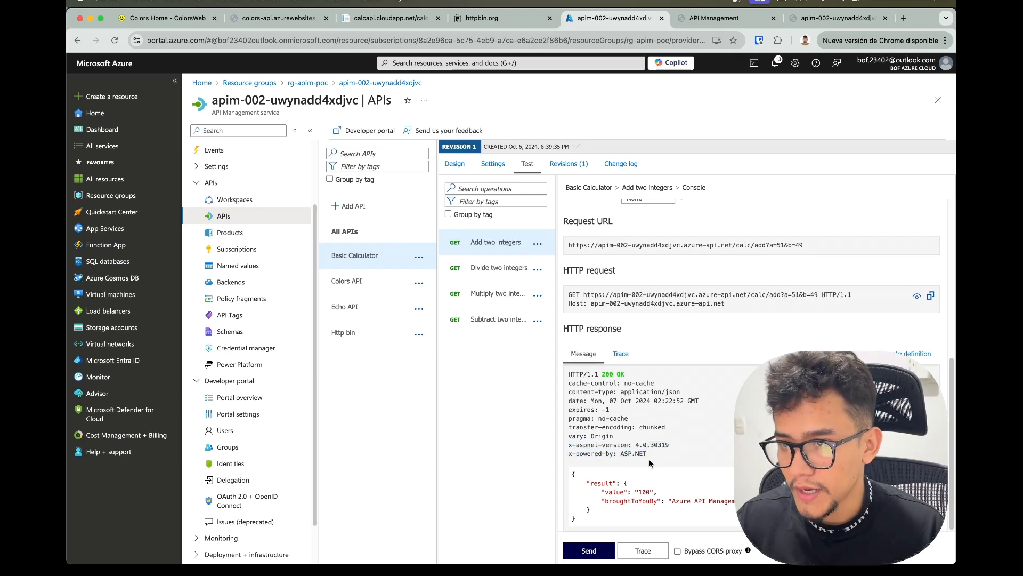
{"action": "double_click", "coordinate": [612, 449]}
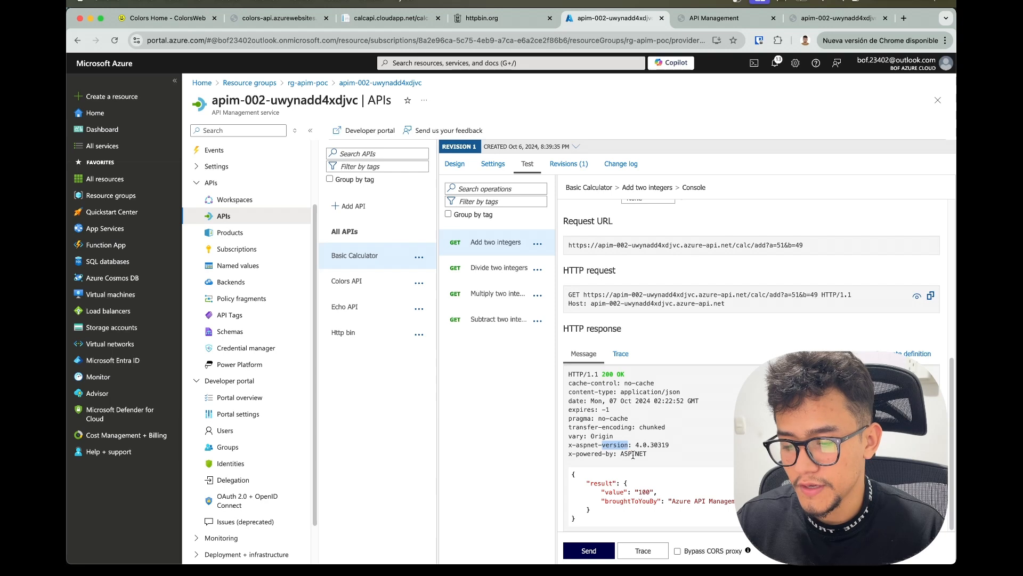
{"action": "left_click_drag", "start_coordinate": [572, 454], "coordinate": [656, 454]}
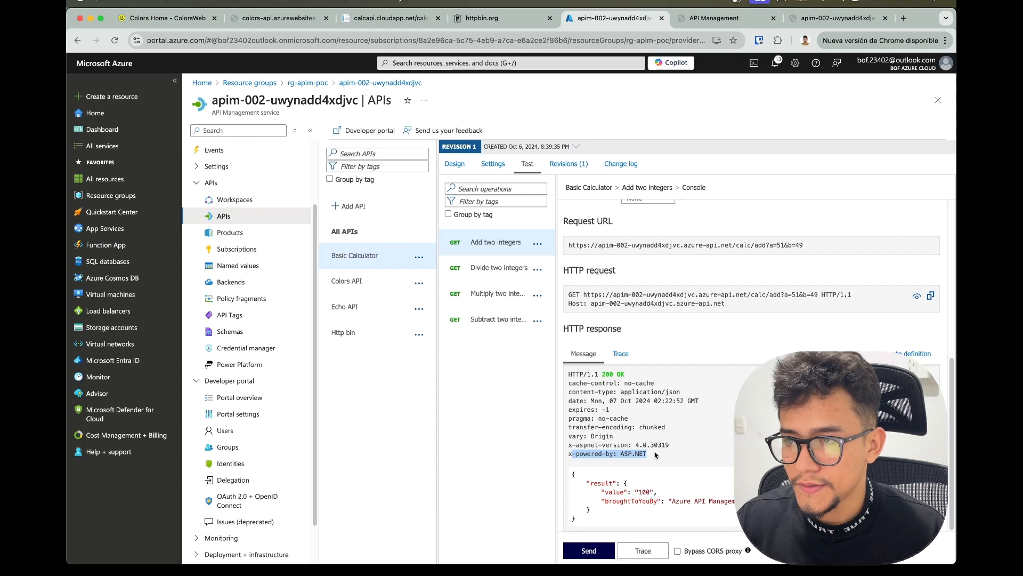
{"action": "left_click_drag", "start_coordinate": [573, 446], "coordinate": [686, 463]}
{"action": "left_click", "coordinate": [669, 456]}
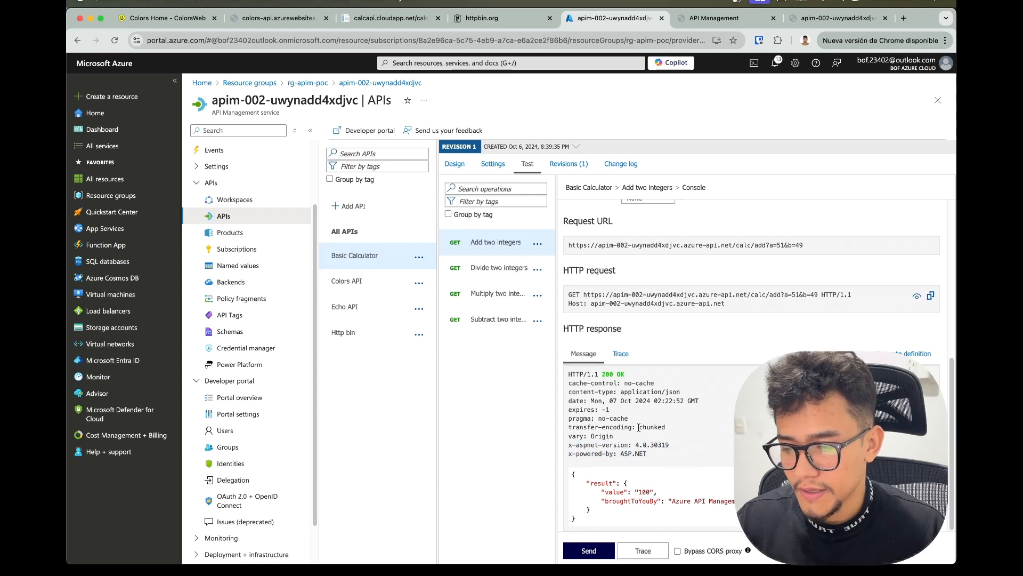
{"action": "left_click", "coordinate": [454, 163]}
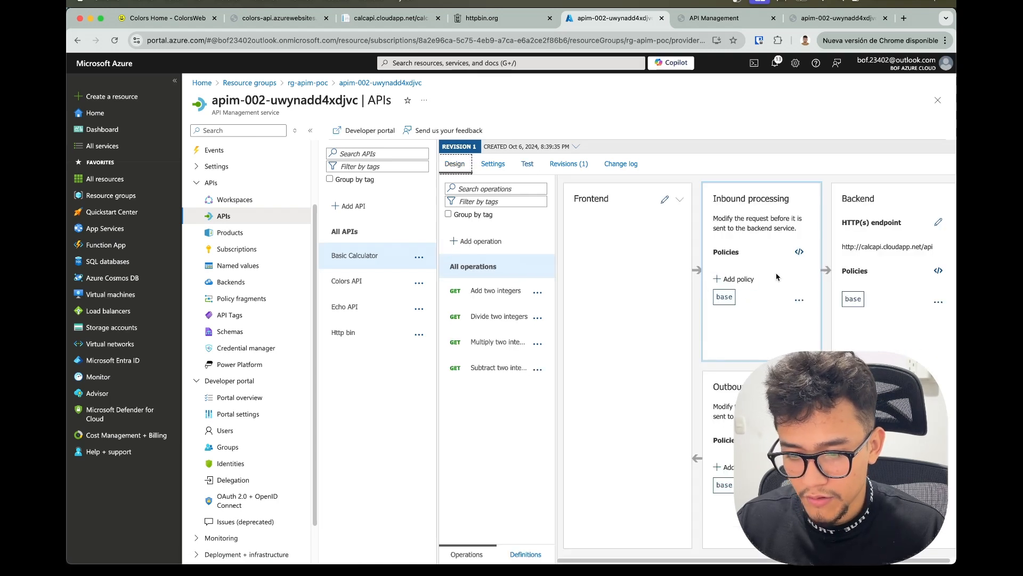
- Paste set-header rules for x-aspnet-version and x-powered-by into Add two integers' outbound policy, align them, and save
{"action": "left_click", "coordinate": [496, 290]}
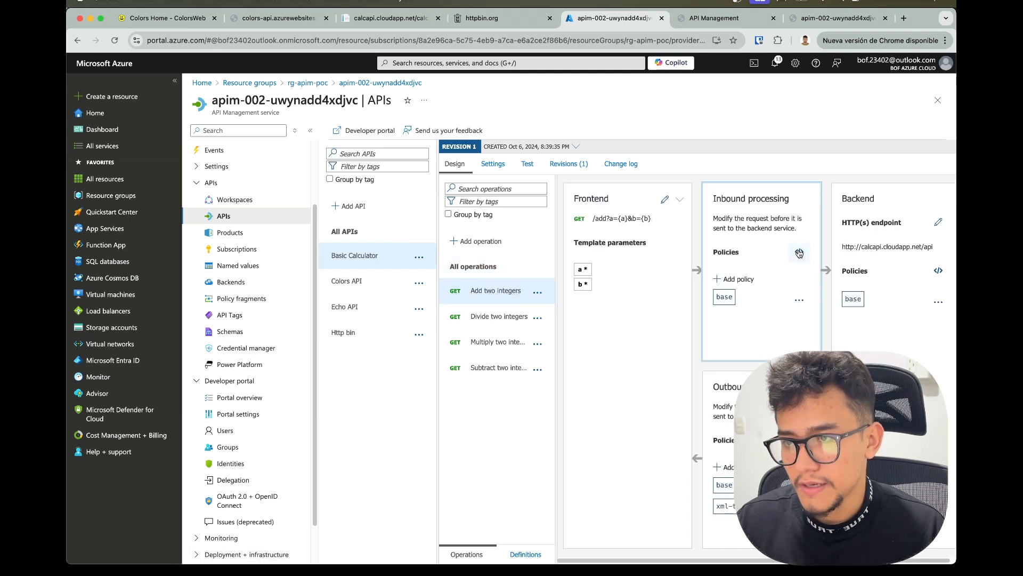
{"action": "left_click", "coordinate": [799, 253]}
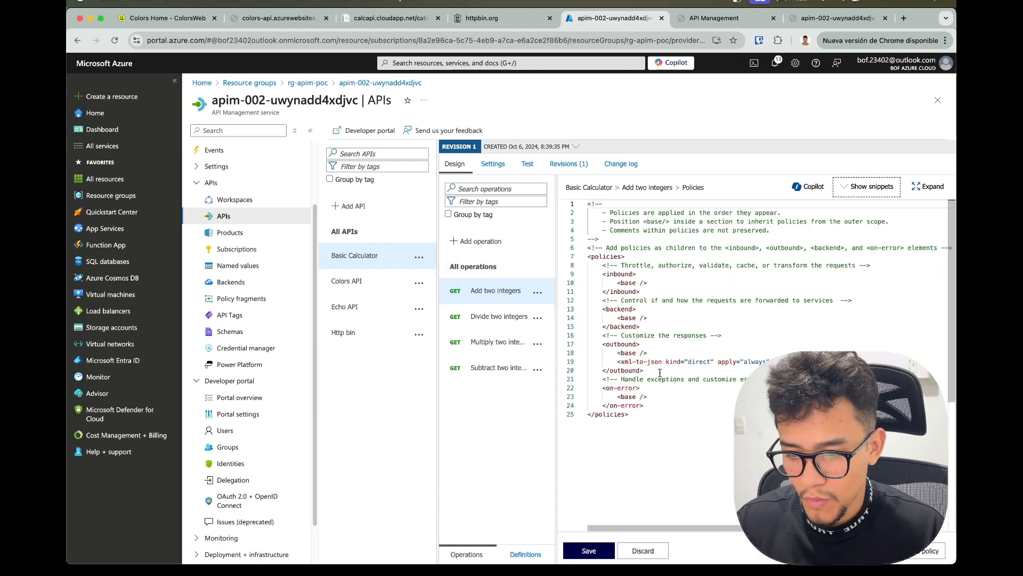
{"action": "type", "text": "<set-header name=\"x-aspnet-version\" exists-action=\"delete\" /> <set-header name=\"x-powered-by\" exists-action=\"delete\" />"}
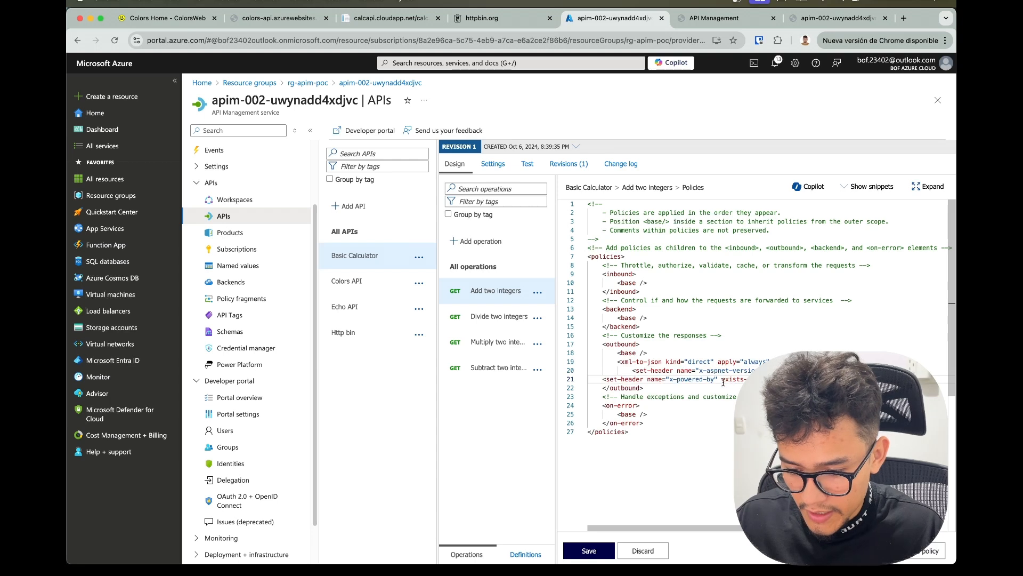
{"action": "key", "text": "Tab"}
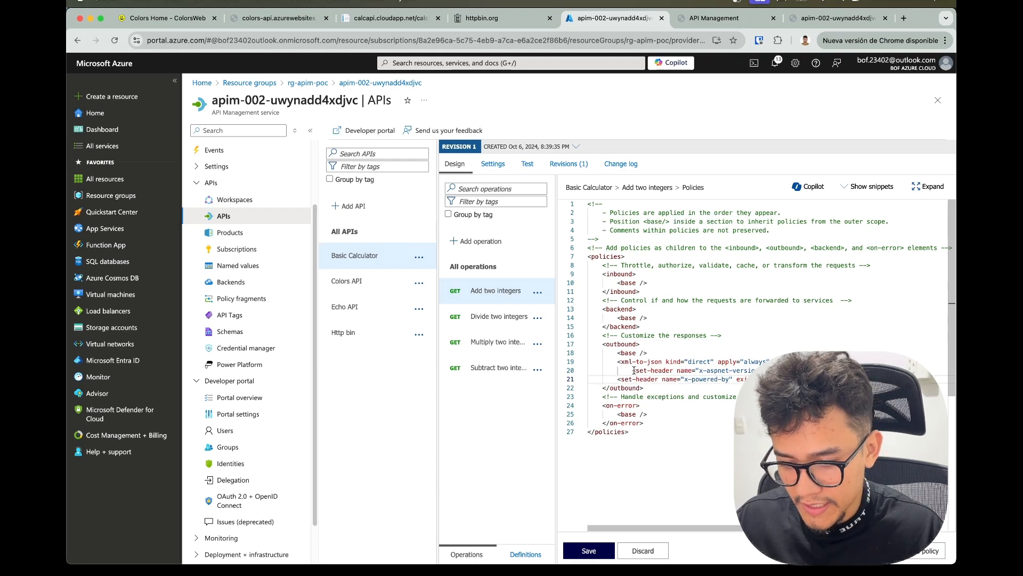
{"action": "key", "text": "shift+Tab"}
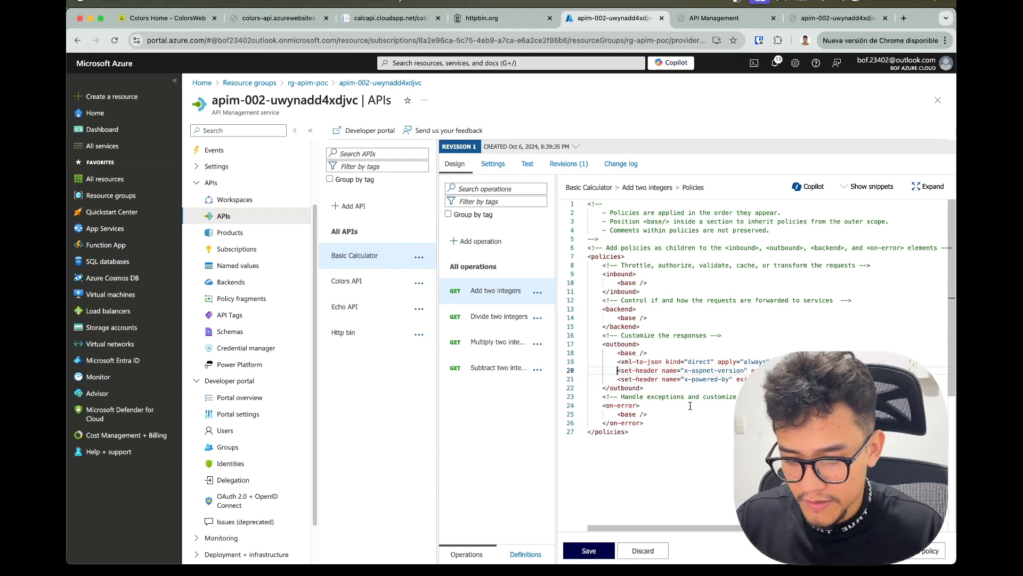
{"action": "left_click_drag", "start_coordinate": [684, 374], "coordinate": [729, 369]}
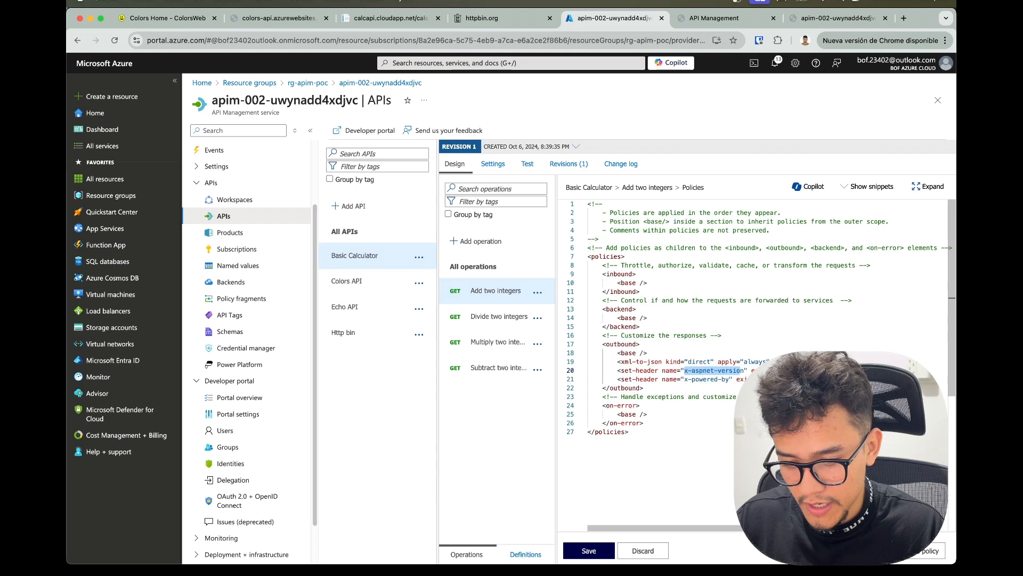
{"action": "left_click", "coordinate": [745, 369]}
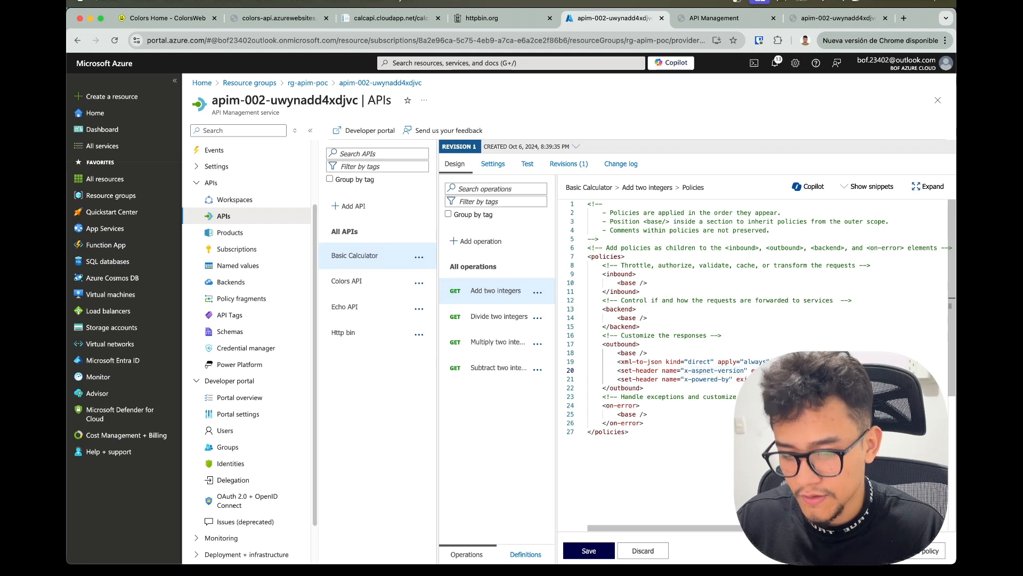
{"action": "left_click_drag", "start_coordinate": [683, 379], "coordinate": [732, 379]}
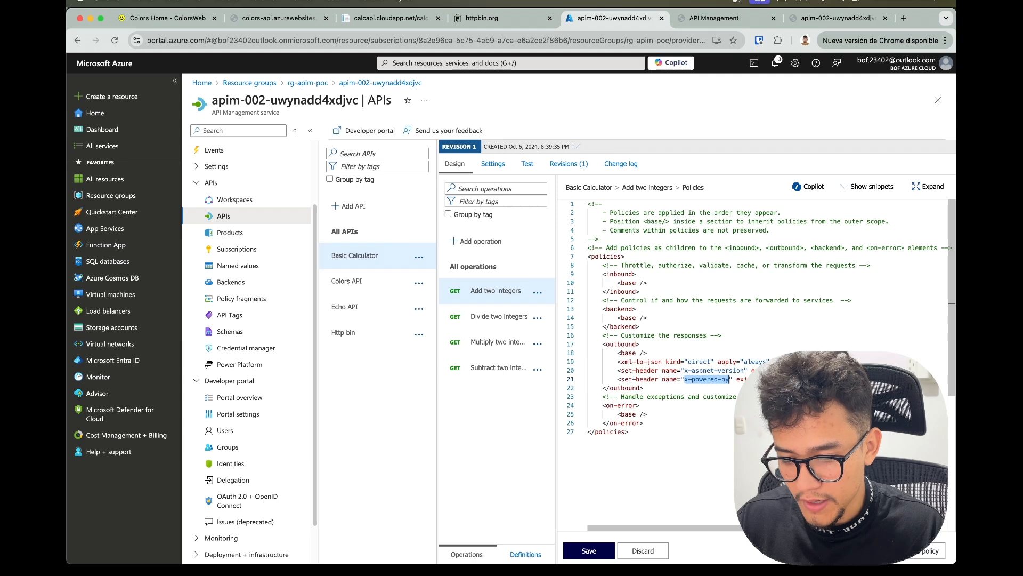
{"action": "left_click", "coordinate": [644, 387]}
{"action": "left_click", "coordinate": [588, 550]}
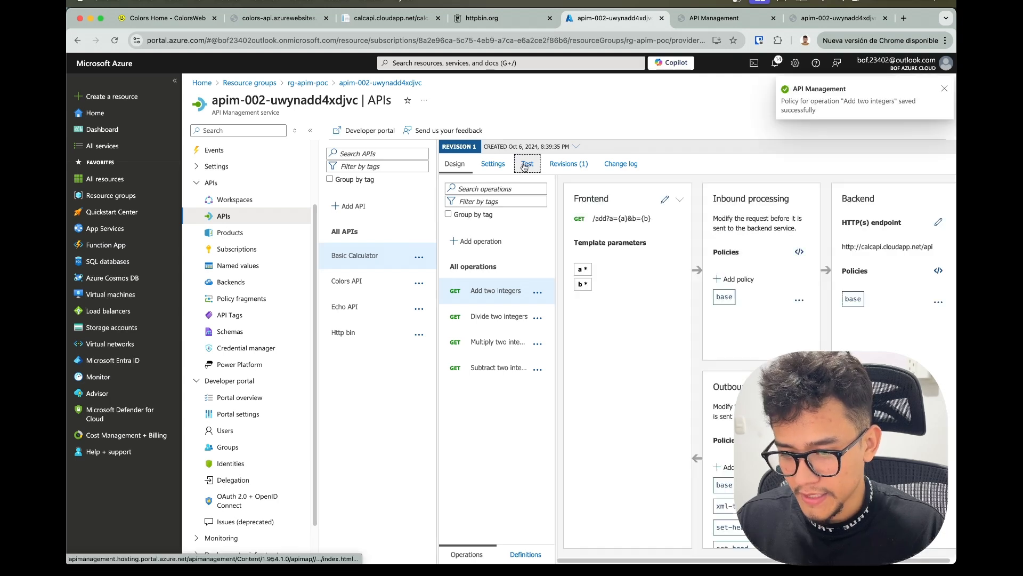
- Re-test Add two integers and confirm 200 OK without x-aspnet-version or x-powered-by headers
{"action": "left_click", "coordinate": [527, 164]}
{"action": "left_click", "coordinate": [593, 551]}
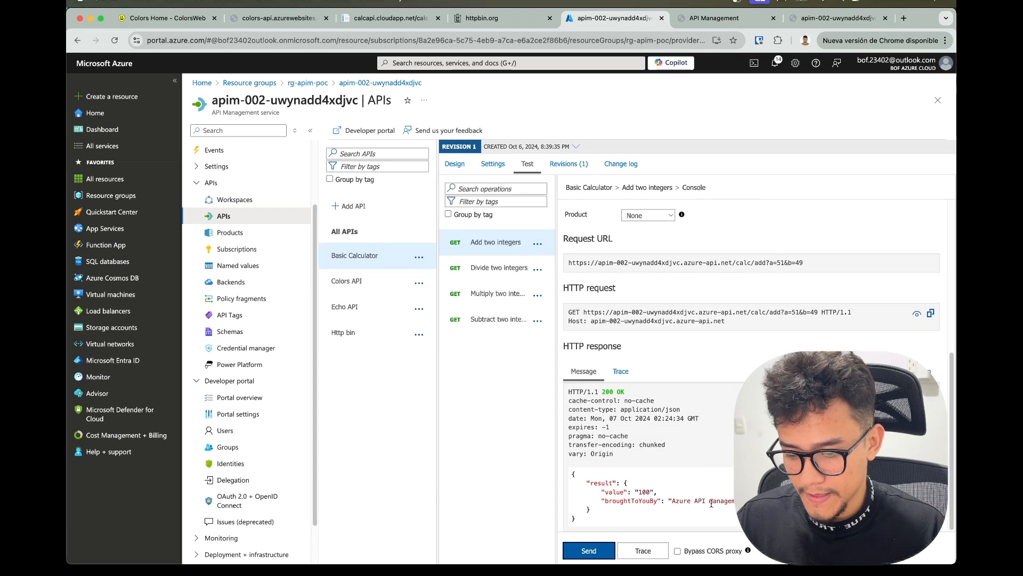
{"action": "mouse_move", "coordinate": [568, 452]}
{"action": "left_mouse_down"}
{"action": "mouse_move", "coordinate": [613, 468]}
{"action": "mouse_move", "coordinate": [561, 452]}
{"action": "left_mouse_up"}
{"action": "left_click", "coordinate": [620, 466]}
{"action": "left_click", "coordinate": [583, 460]}
{"action": "left_click_drag", "start_coordinate": [627, 455], "coordinate": [572, 455]}
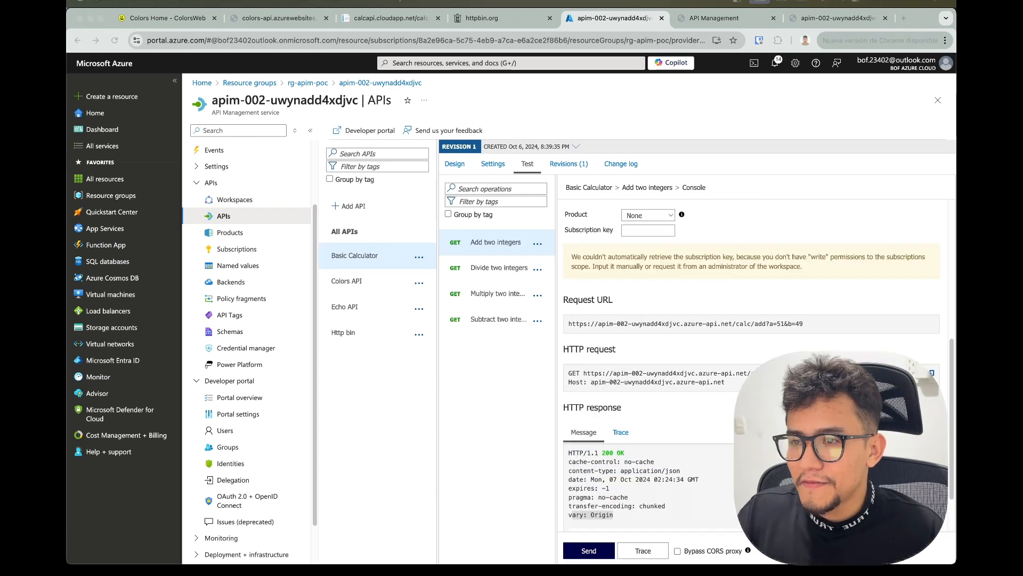
{"action": "left_click", "coordinate": [526, 415]}
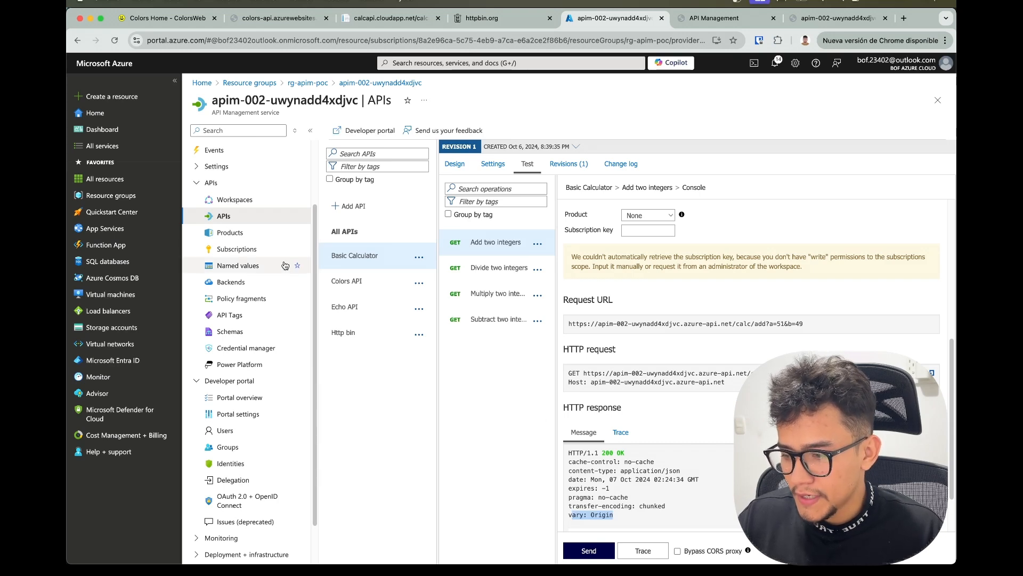
- Create a named value TimeNow with value @(DateTime.Now.ToString()), then return to the APIs list
{"action": "left_click", "coordinate": [249, 266]}
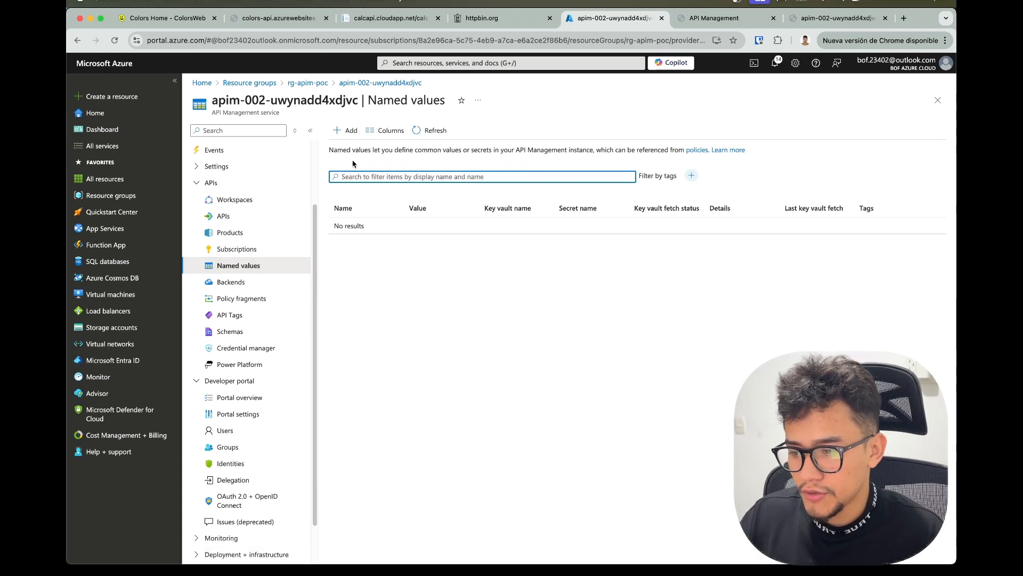
{"action": "left_click", "coordinate": [351, 131]}
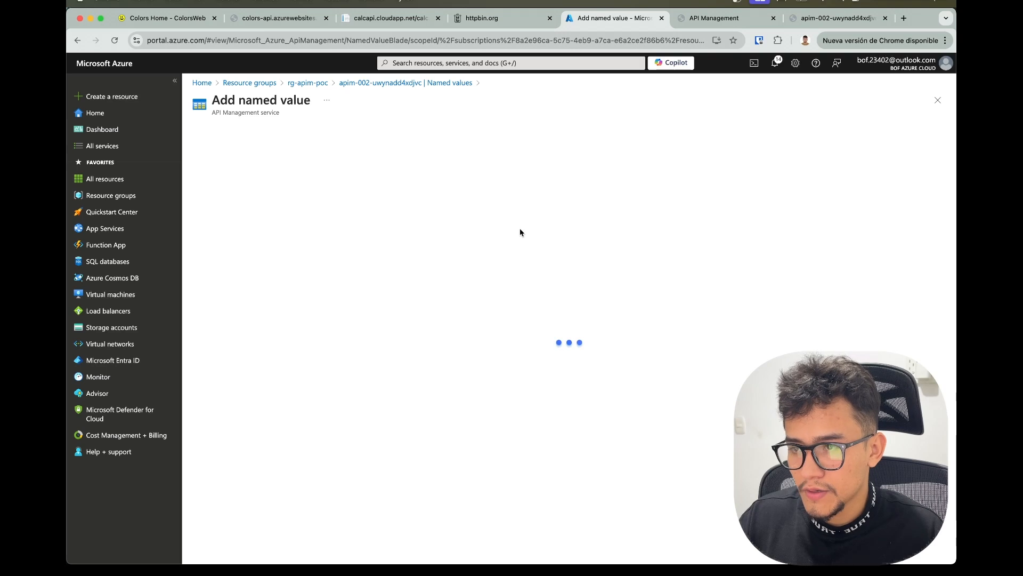
{"action": "type", "text": "TimeNow"}
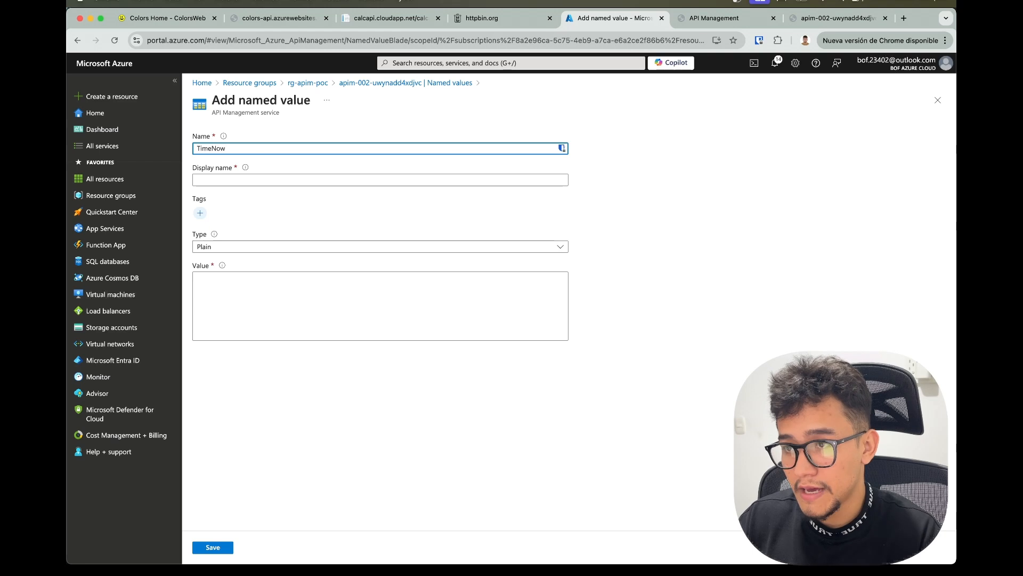
{"action": "left_click", "coordinate": [354, 180]}
{"action": "left_click", "coordinate": [281, 292]}
{"action": "type", "text": "@(DateTime.Now.ToString())"}
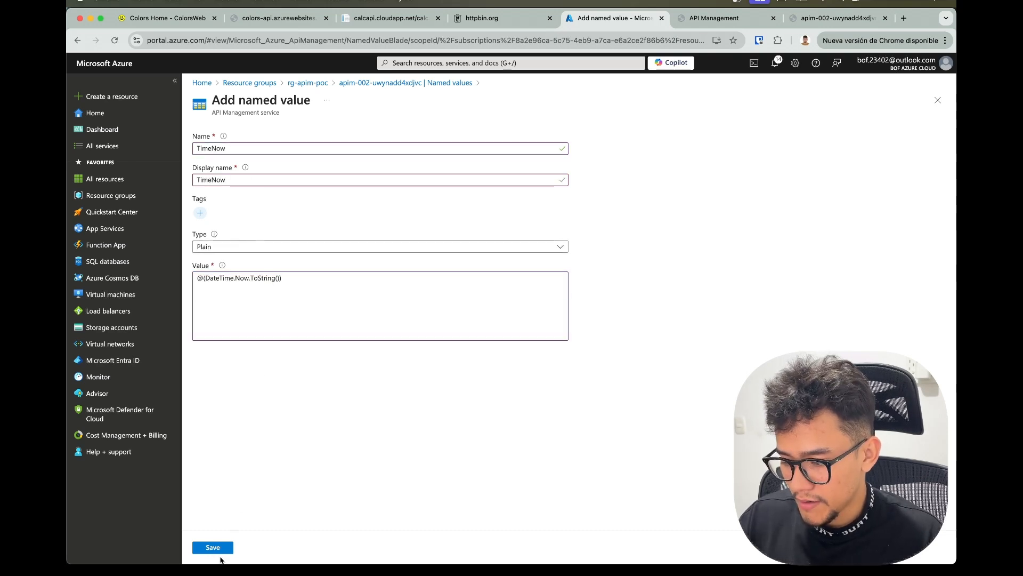
{"action": "left_click", "coordinate": [212, 548]}
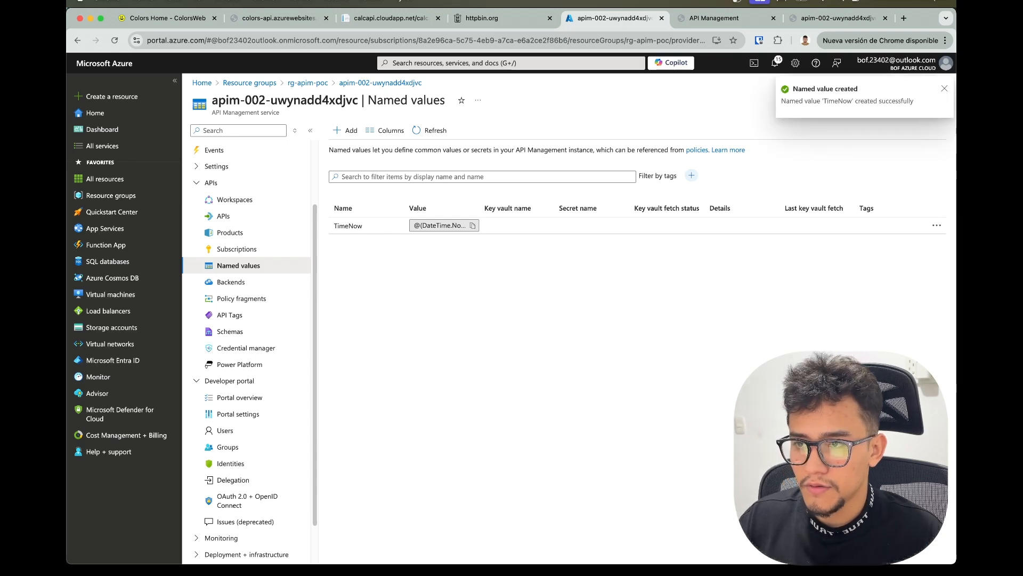
{"action": "left_click", "coordinate": [223, 216]}
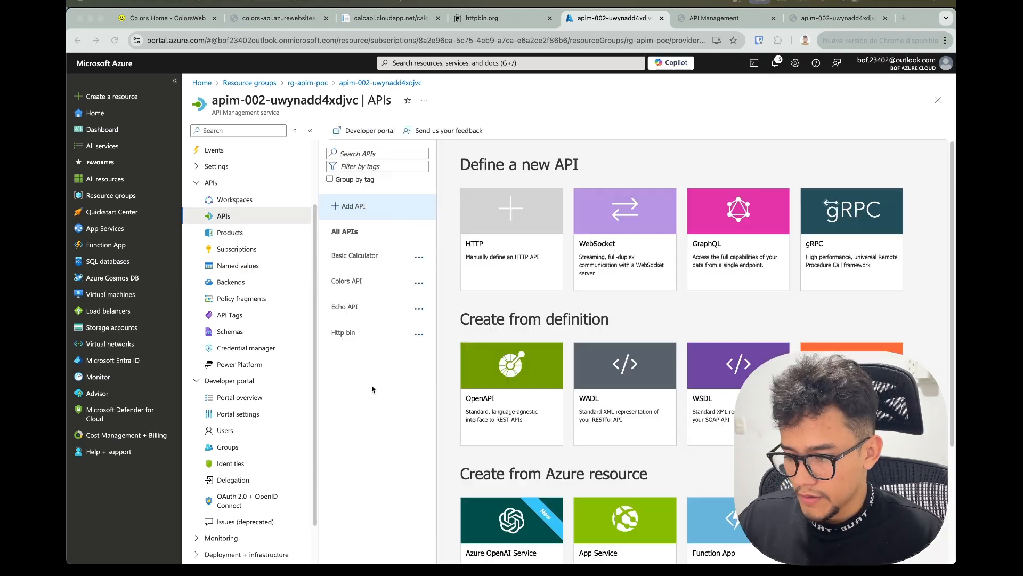
- Paste an x-request-received-time set-header using {{TimeNow}} into Http bin's outbound policy
{"action": "left_click", "coordinate": [350, 333]}
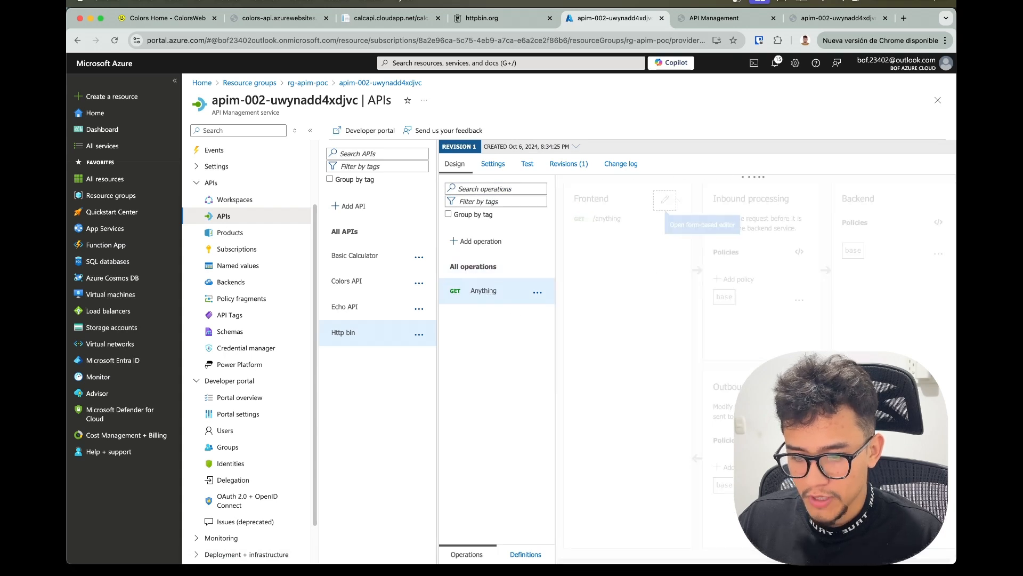
{"action": "left_click", "coordinate": [800, 439]}
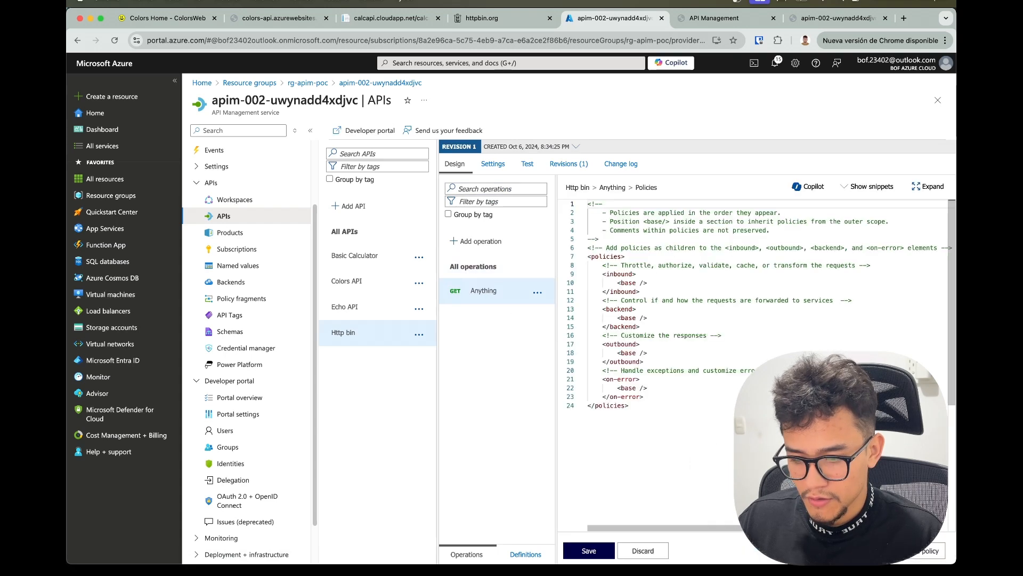
{"action": "left_click", "coordinate": [664, 354]}
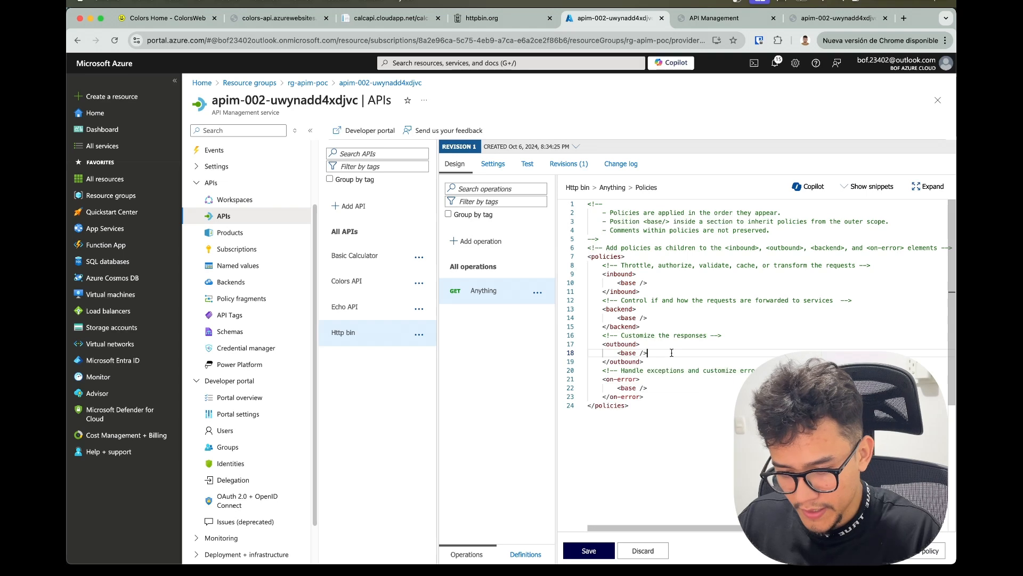
{"action": "type", "text": "<set-header name=\"x-request-received-time\" exists-action=\"override\"> <value>{{TimeNow}}</value> </set-header>"}
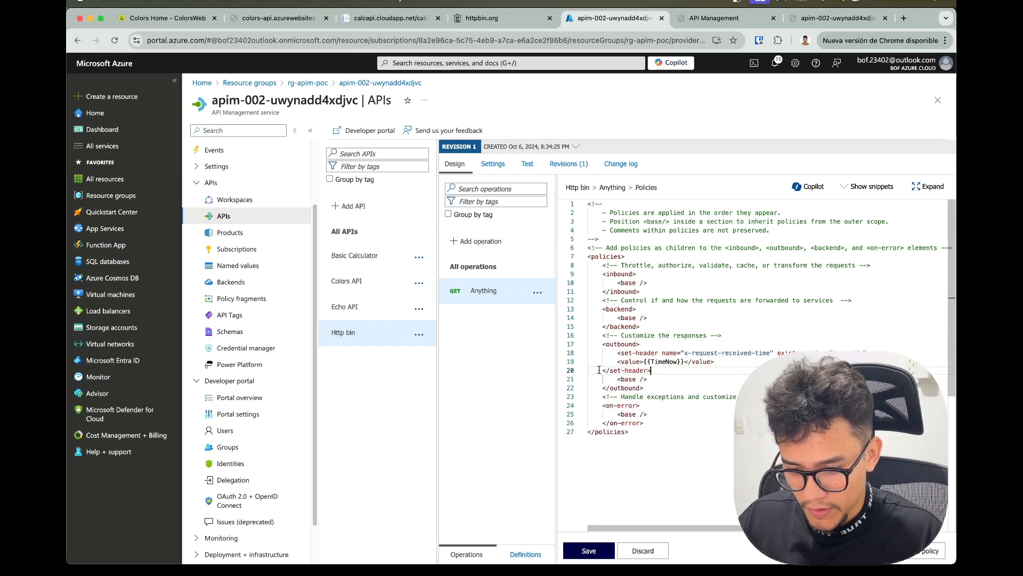
- Fix the closing </set-header> indentation and review the header name, exists-action and {{TimeNow}} value
{"action": "left_click", "coordinate": [603, 369]}
{"action": "key", "text": "Tab"}
{"action": "key", "text": "Tab"}
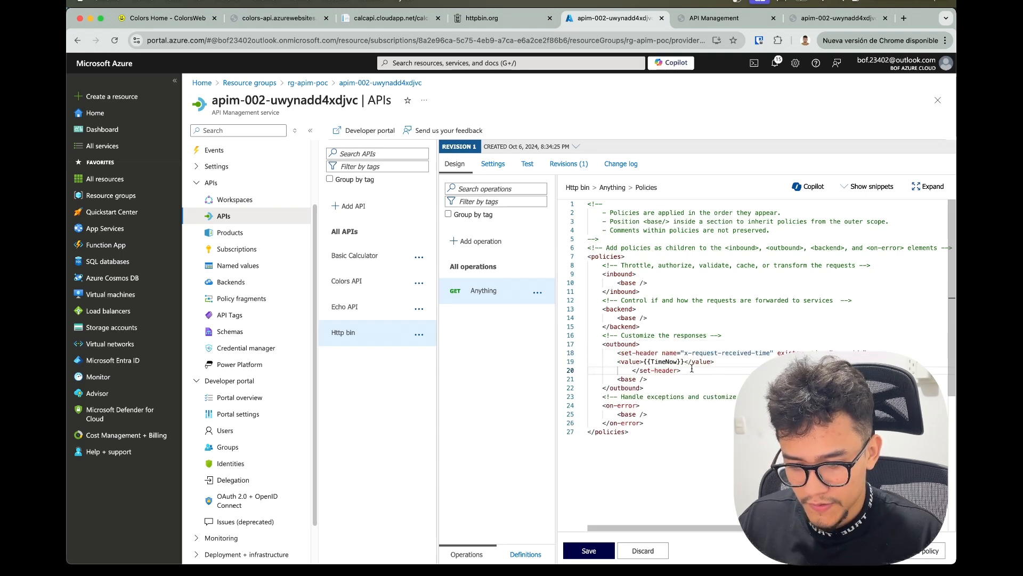
{"action": "key", "text": "BackSpace"}
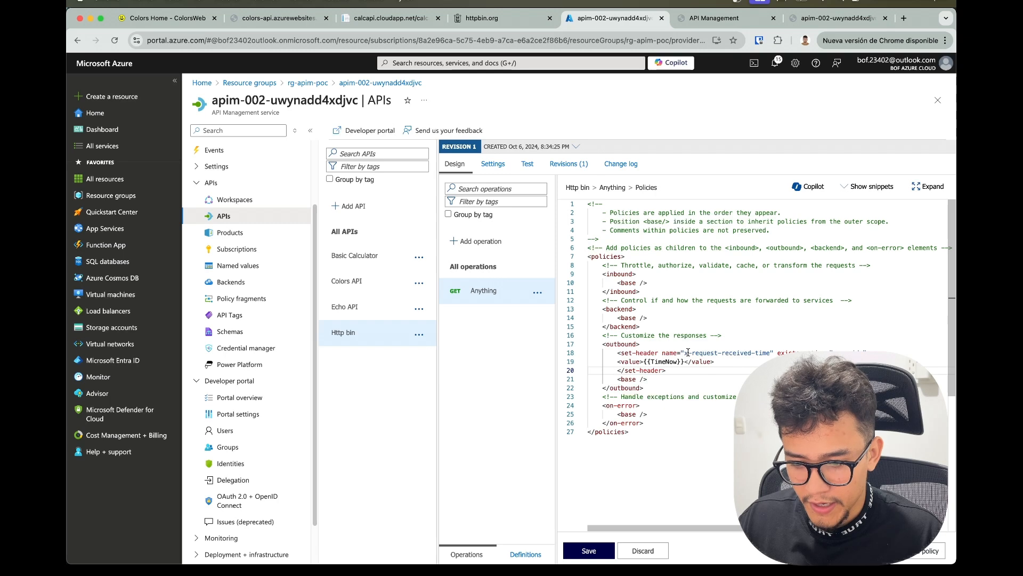
{"action": "left_click_drag", "start_coordinate": [686, 352], "coordinate": [749, 352]}
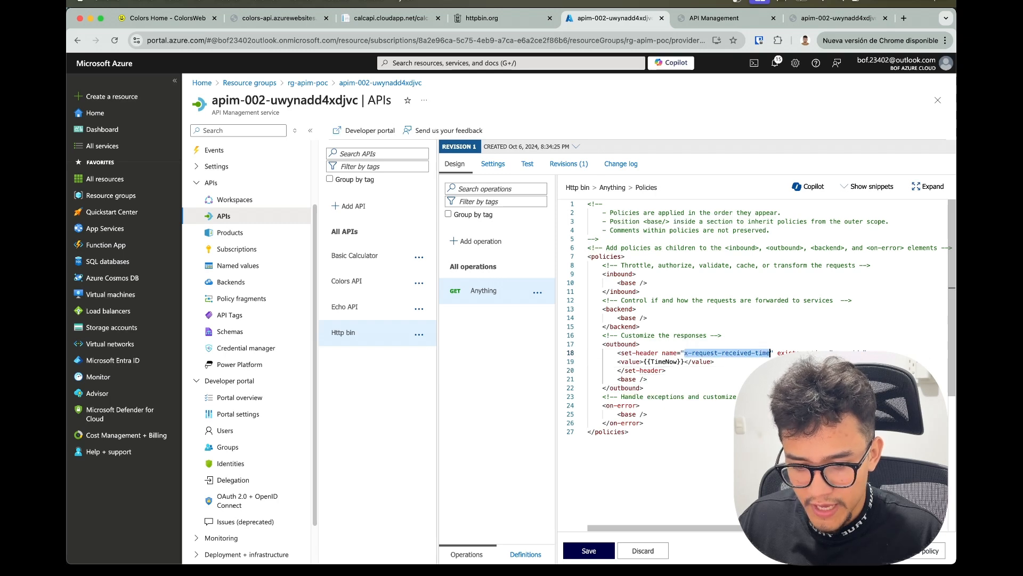
{"action": "double_click", "coordinate": [847, 352]}
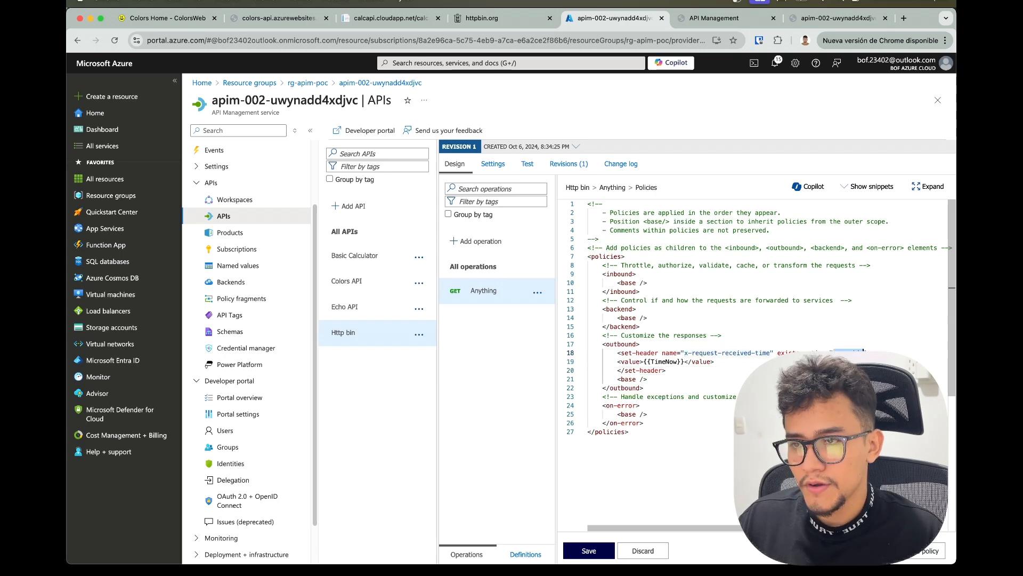
{"action": "left_click_drag", "start_coordinate": [648, 361], "coordinate": [684, 362]}
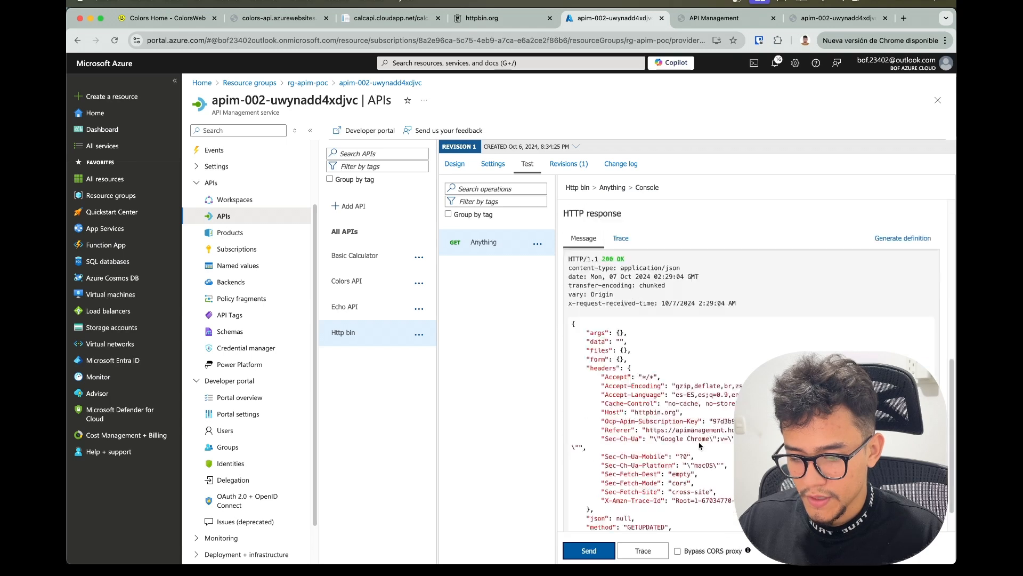
- Inspect the Http bin Anything response for x-request-received-time: 10/7/2024 2:29:04 AM
{"action": "scroll", "coordinate": [607, 297], "scroll_direction": "down", "scroll_amount": 1}
{"action": "scroll", "coordinate": [607, 296], "scroll_direction": "up", "scroll_amount": 1}
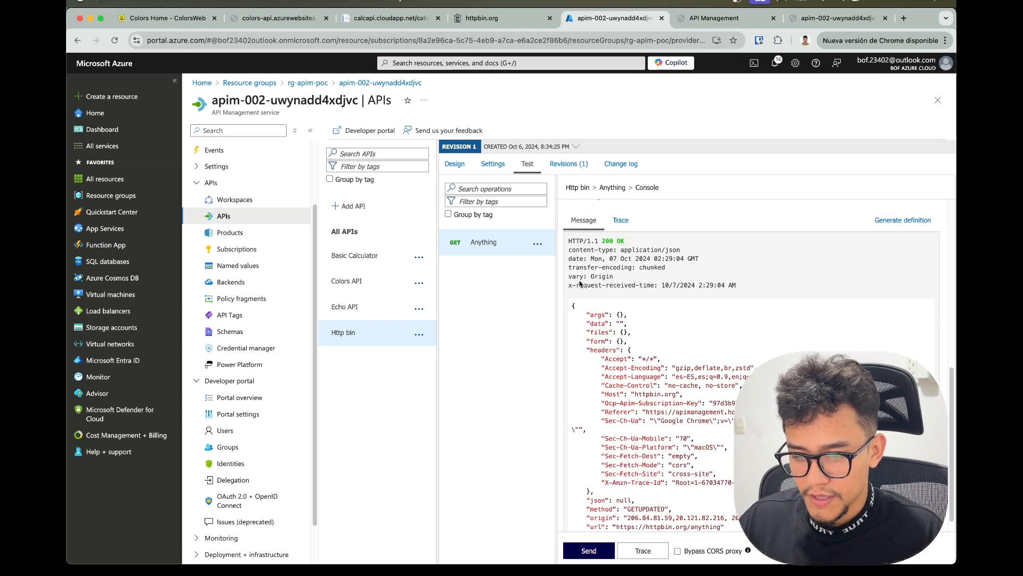
{"action": "left_click_drag", "start_coordinate": [568, 284], "coordinate": [667, 286]}
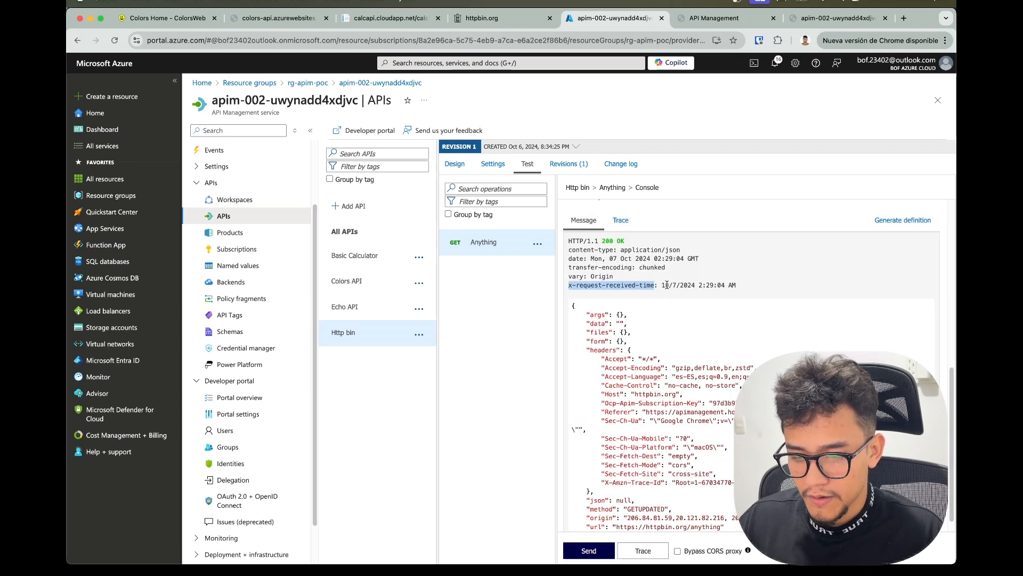
{"action": "double_click", "coordinate": [620, 284]}
{"action": "left_click_drag", "start_coordinate": [661, 286], "coordinate": [744, 287]}
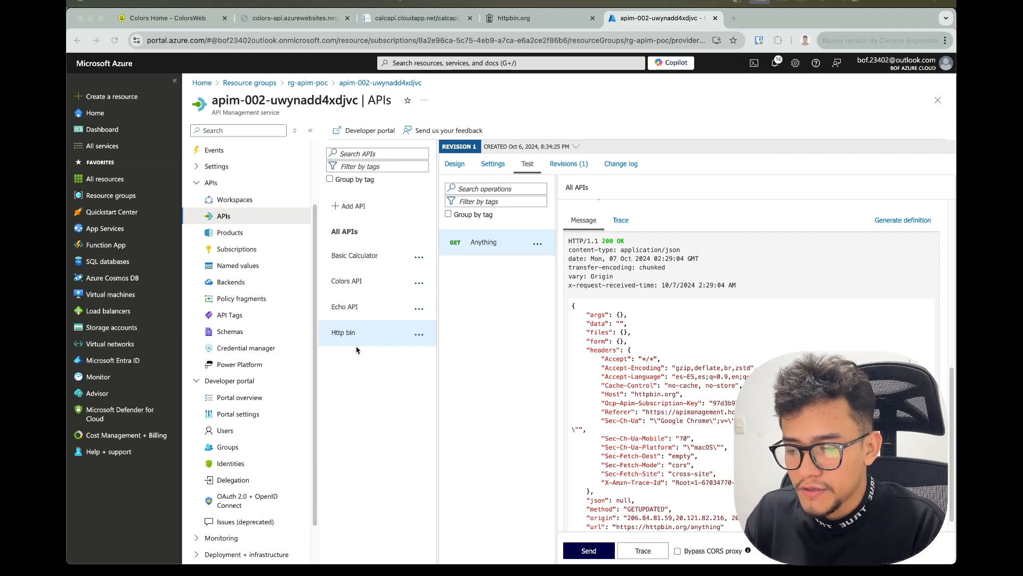
{"action": "left_click", "coordinate": [374, 369]}
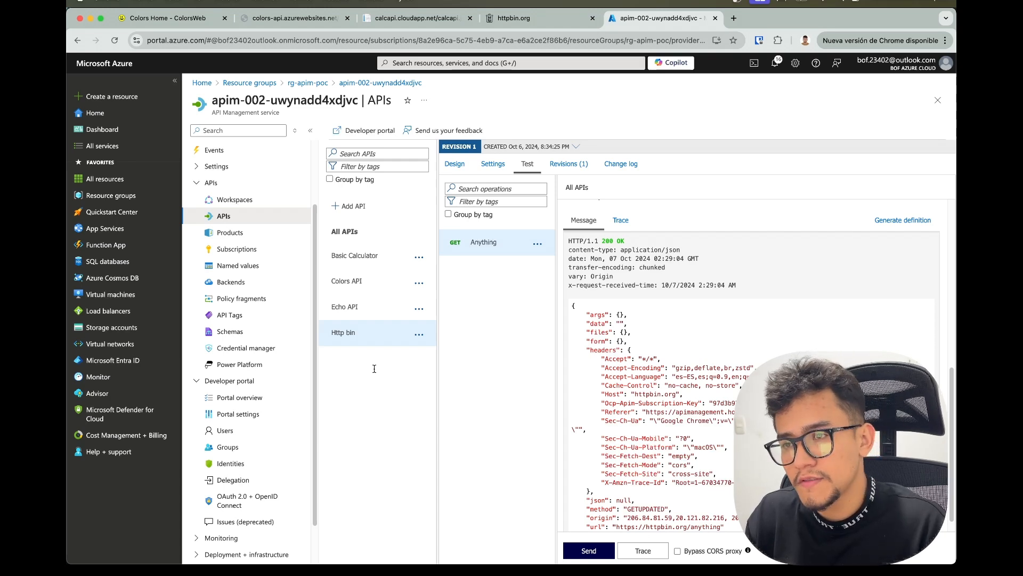
- Add a version v2 of Http bin from its actions menu
{"action": "left_click", "coordinate": [418, 334]}
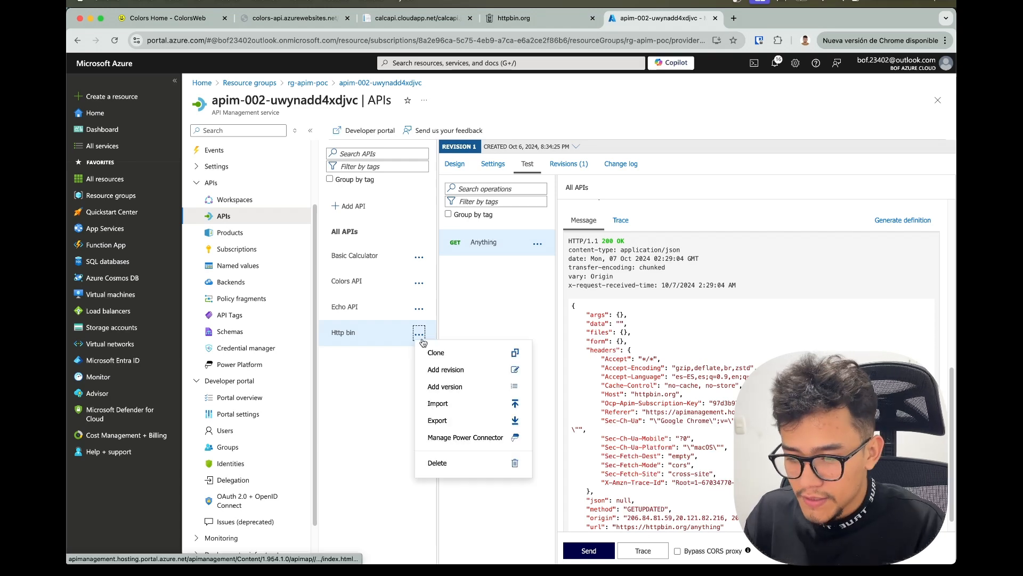
{"action": "left_click", "coordinate": [458, 387]}
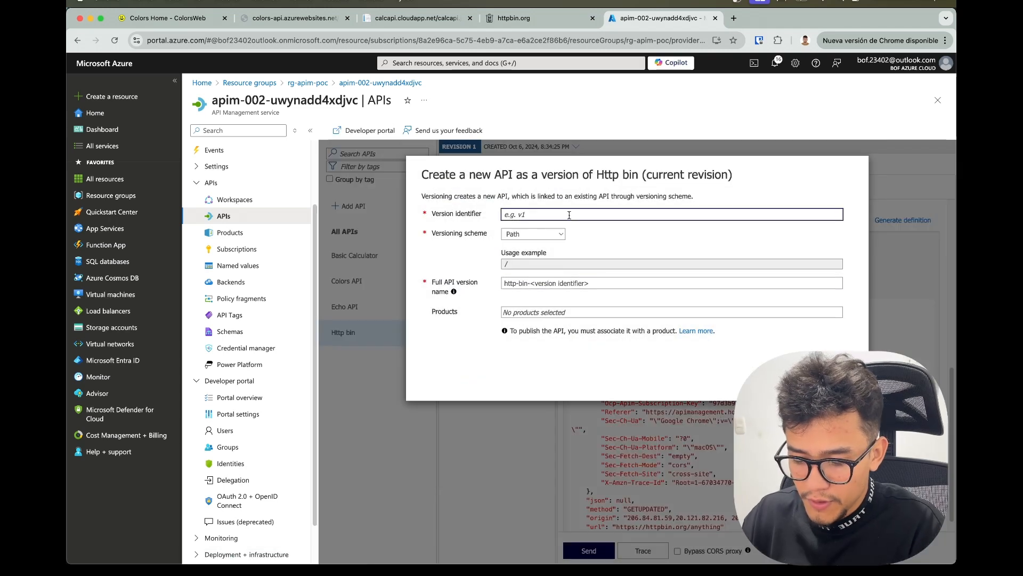
{"action": "type", "text": "v2"}
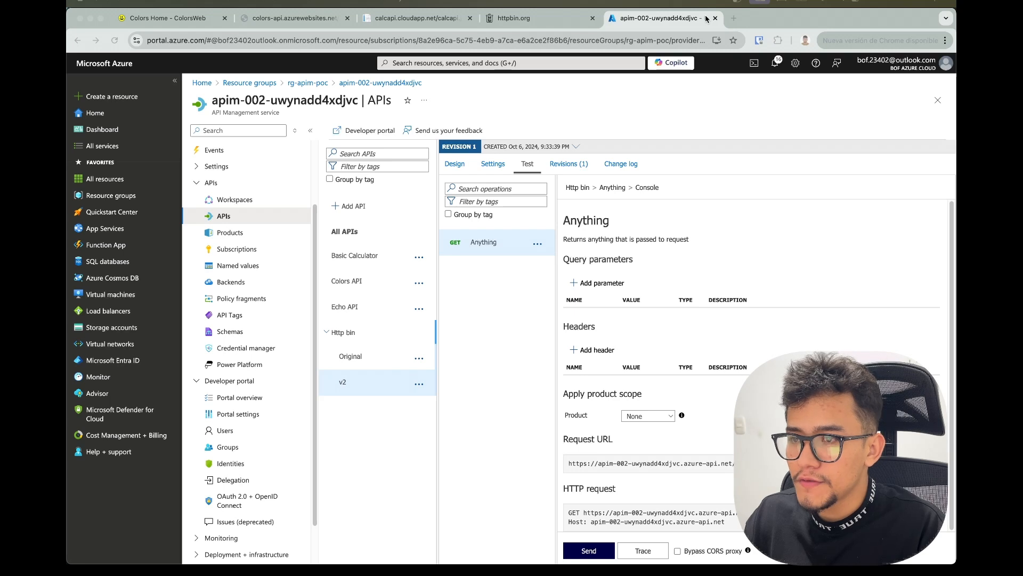
- Run v2's Anything test, getting 200 OK with x-request-received-time 10/7/2024 2:34:17 AM
{"action": "left_click", "coordinate": [372, 462]}
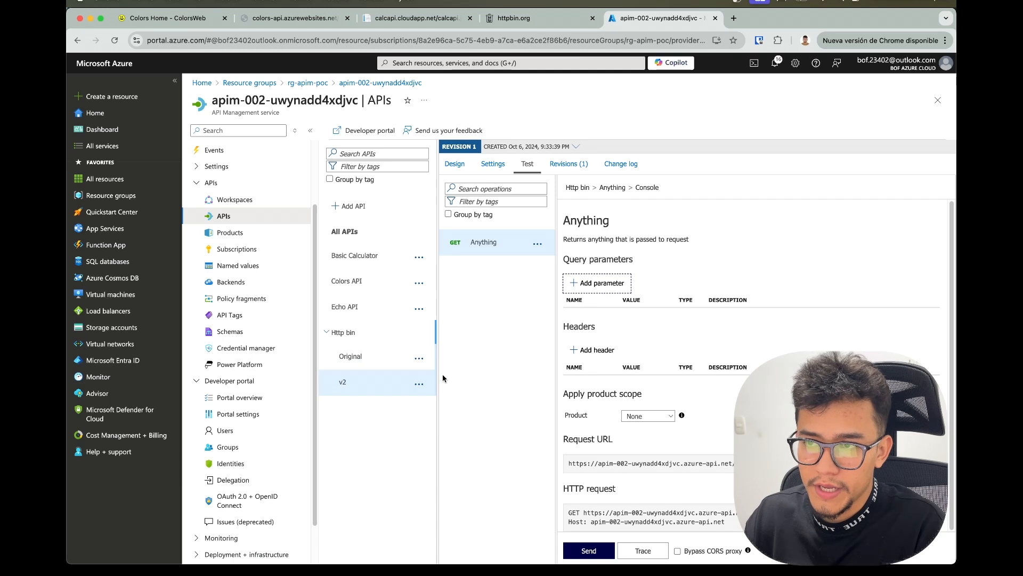
{"action": "left_click", "coordinate": [482, 242]}
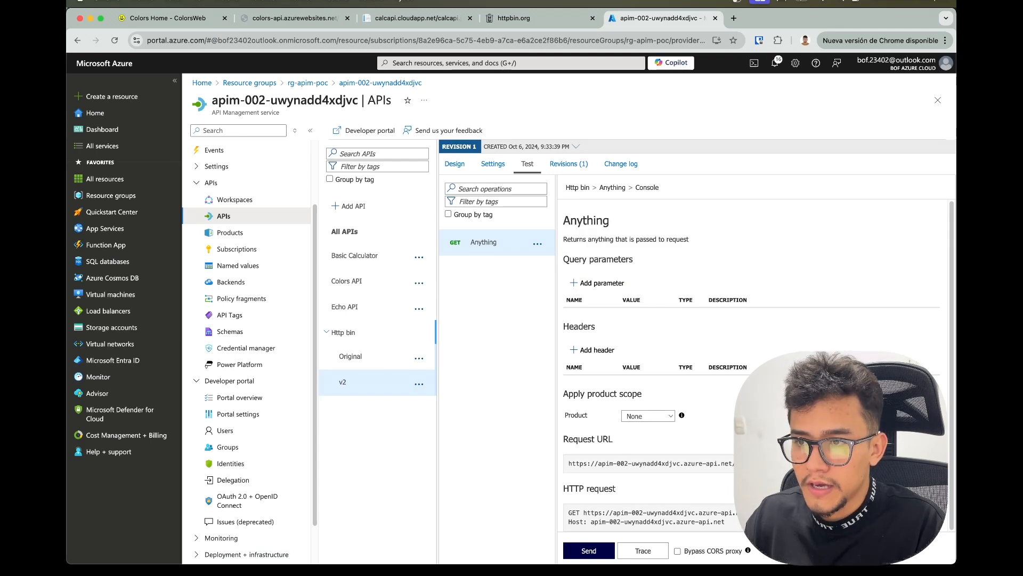
{"action": "left_click", "coordinate": [590, 551]}
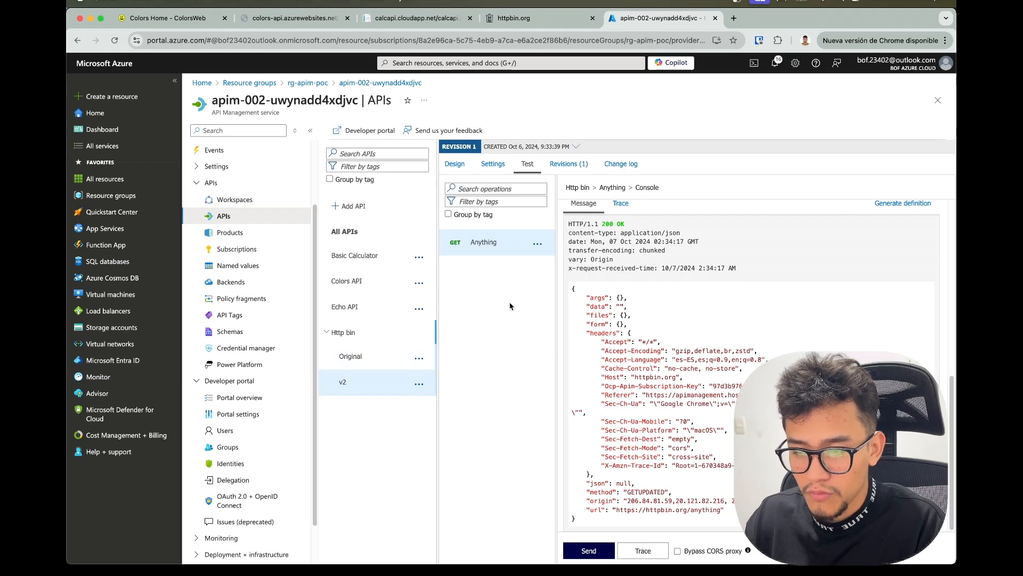
- Add a v2 operation with display name request-inspection and URL GET /user-agent
{"action": "left_click", "coordinate": [455, 164]}
{"action": "left_click", "coordinate": [483, 243]}
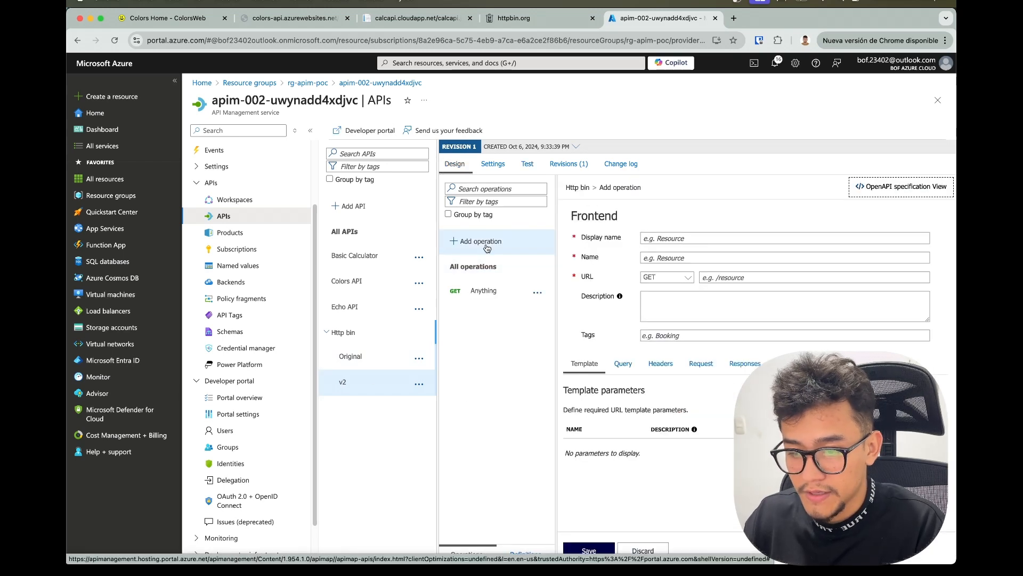
{"action": "left_click", "coordinate": [688, 238]}
{"action": "type", "text": "re"}
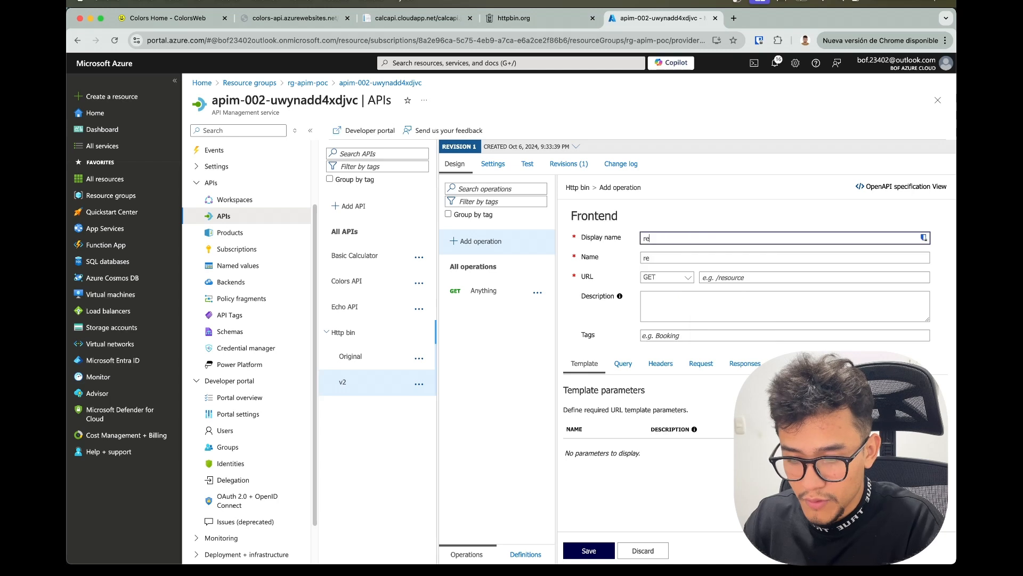
{"action": "type", "text": "quest-inspection"}
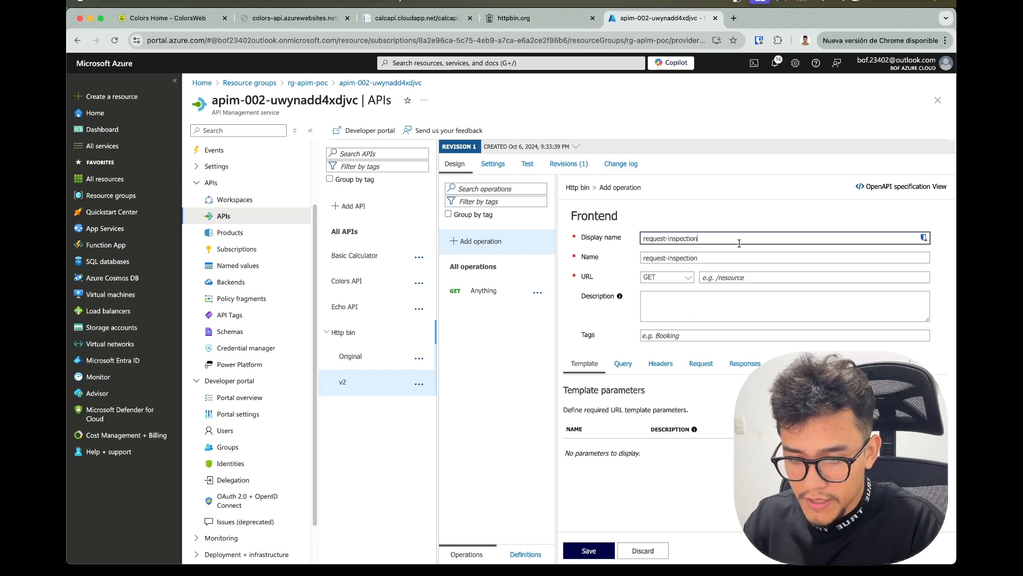
{"action": "left_click", "coordinate": [814, 275]}
{"action": "type", "text": "user-agent"}
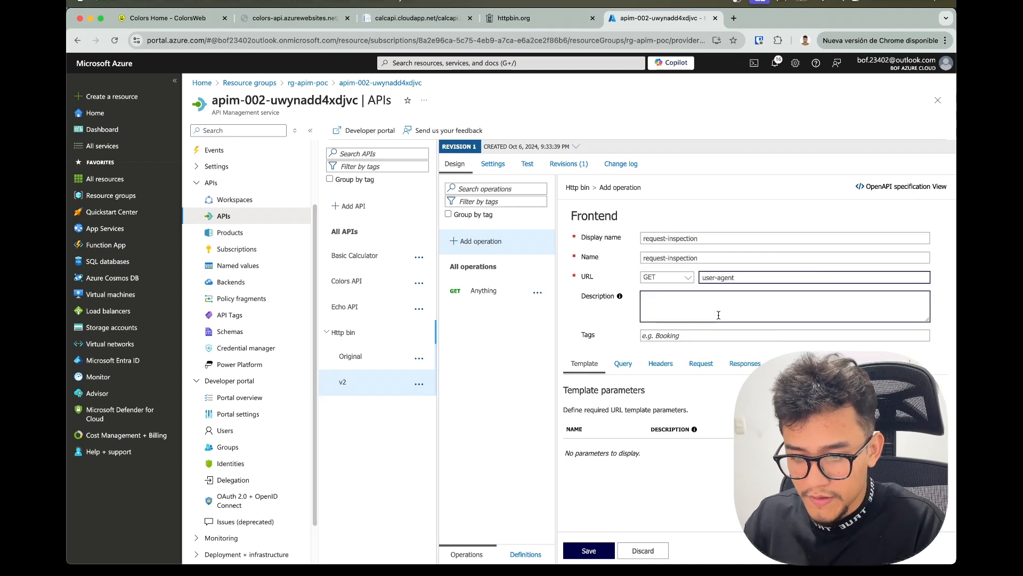
- Save the request-inspection operation and test it, getting 200 OK with "user-agent": null
{"action": "left_click", "coordinate": [668, 335]}
{"action": "left_click", "coordinate": [585, 334]}
{"action": "left_click", "coordinate": [593, 550]}
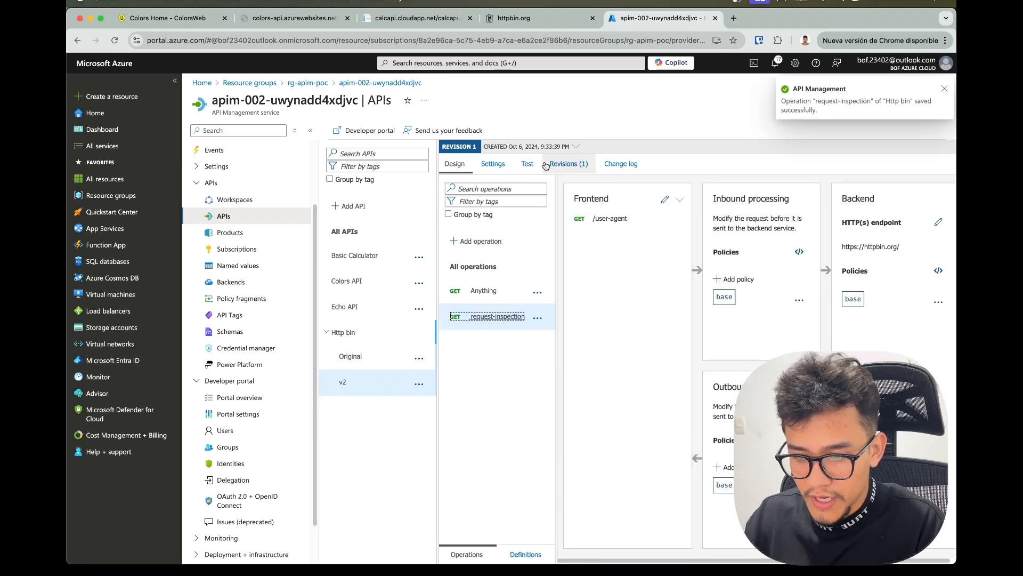
{"action": "left_click", "coordinate": [527, 164]}
{"action": "left_click", "coordinate": [600, 553]}
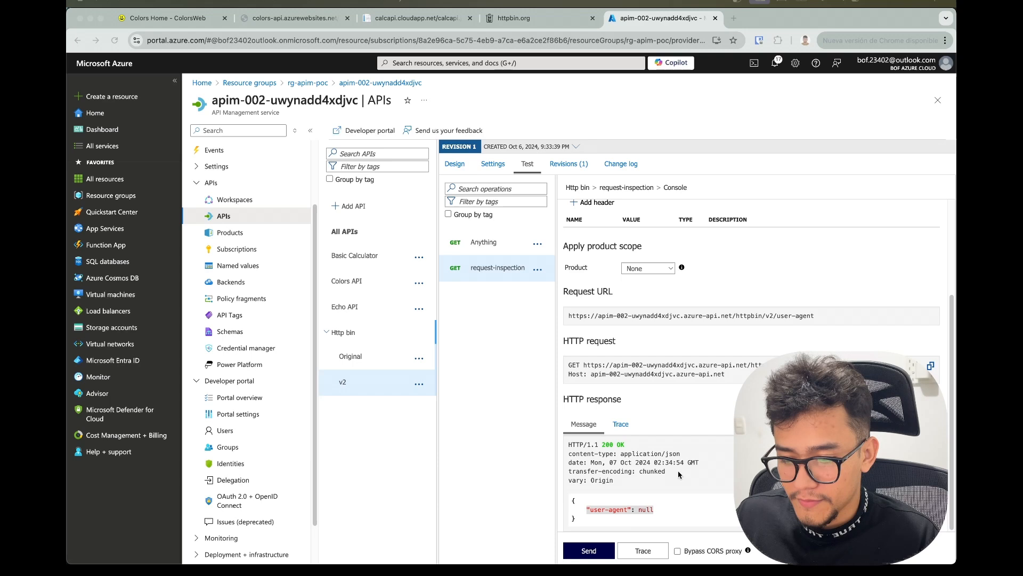
{"action": "double_click", "coordinate": [646, 509]}
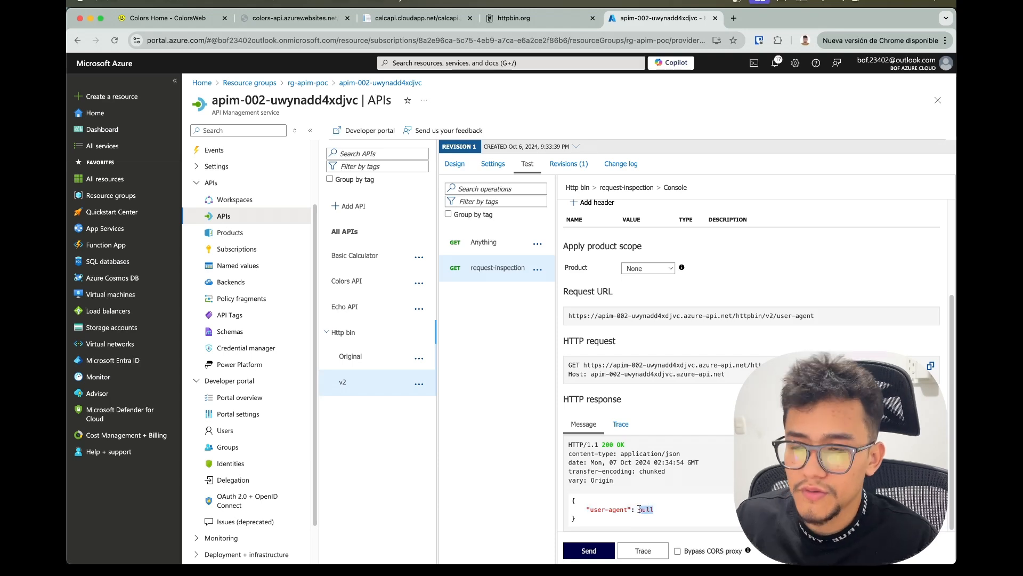
{"action": "left_click", "coordinate": [350, 356]}
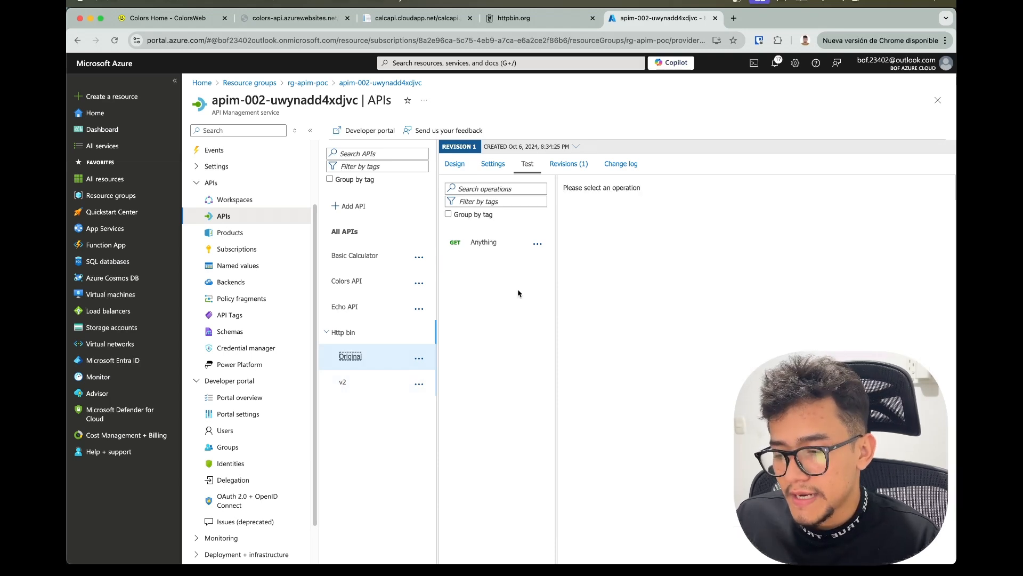
{"action": "left_click", "coordinate": [358, 382]}
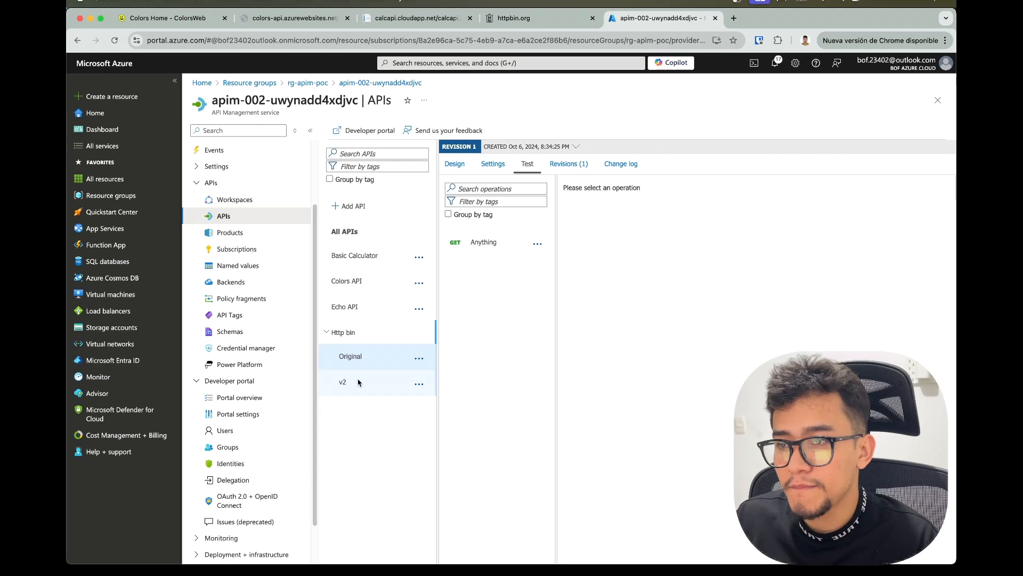
{"action": "left_click", "coordinate": [344, 383]}
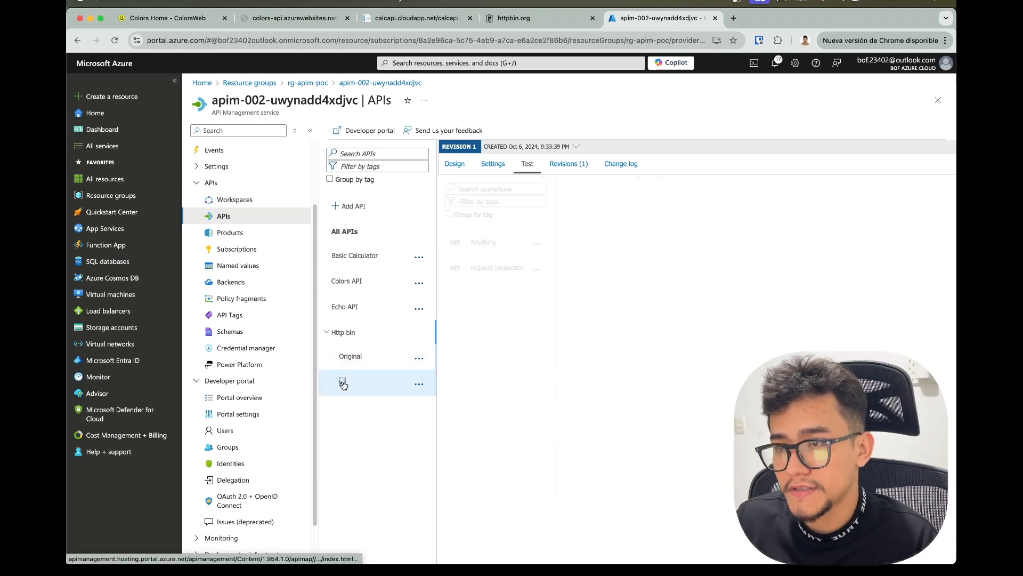